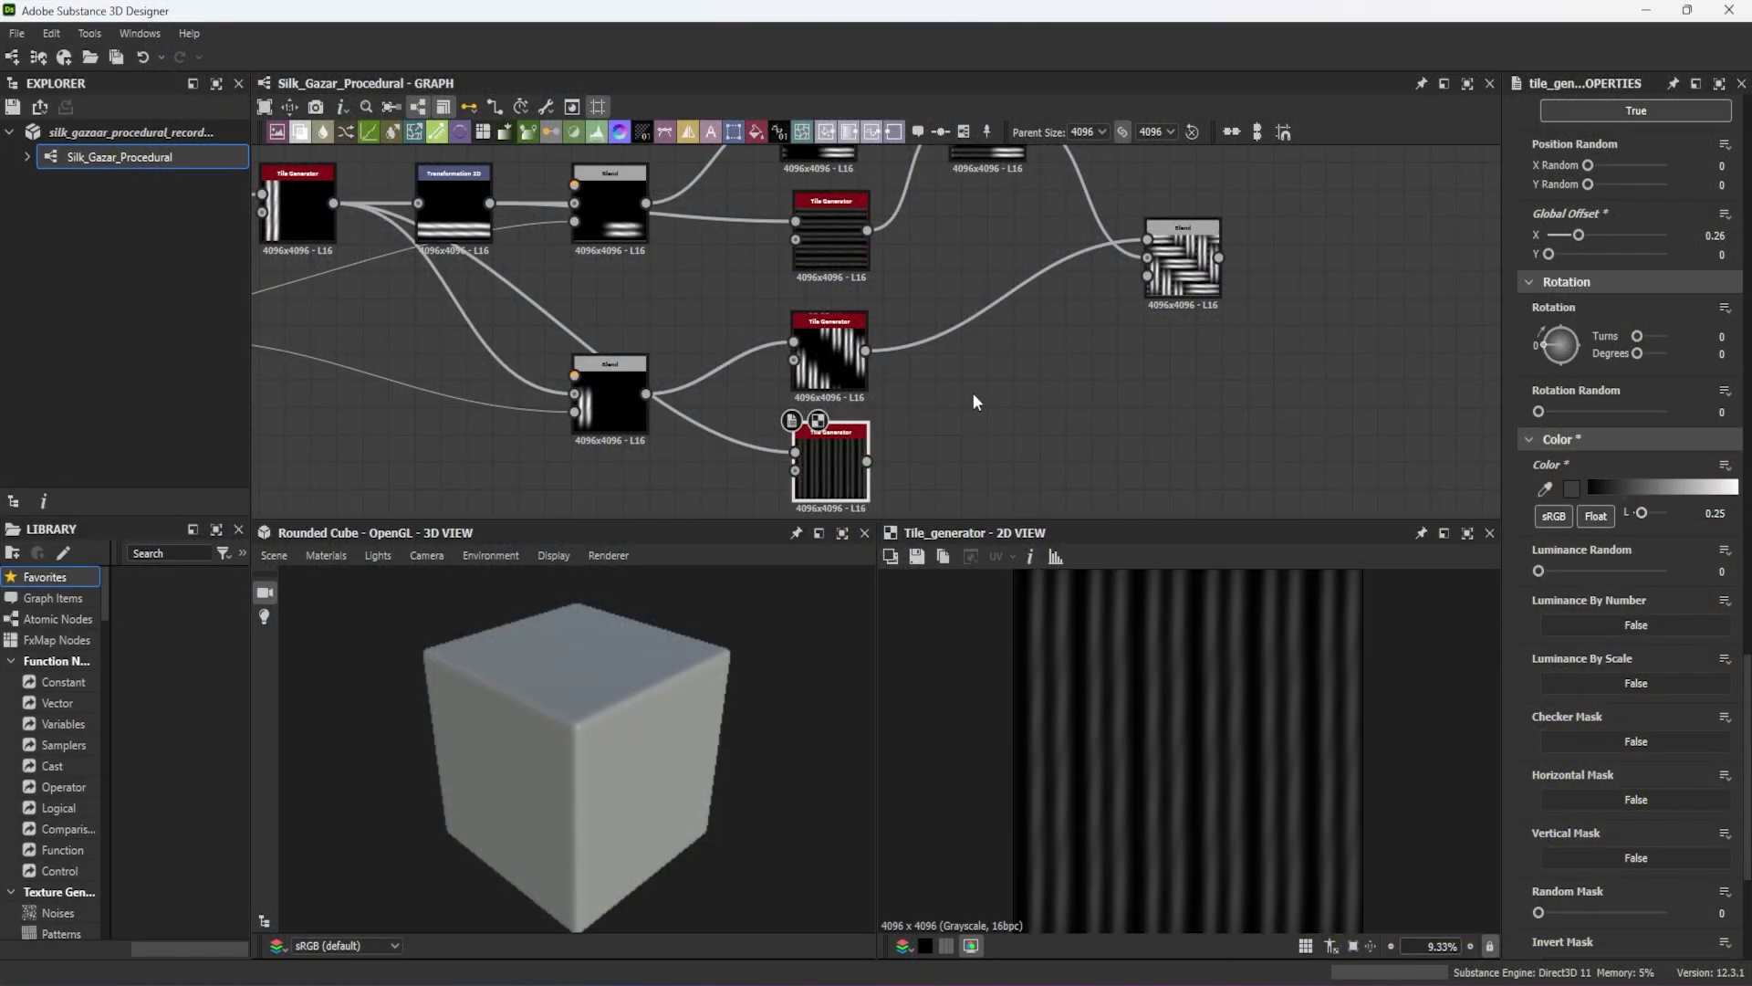
Step: Combine the two vertical Tile Generator outputs in a new Blend node with the blending mode Max (Lighten)
middle_click_drag(999, 373, 956, 381)
left_click(1027, 458)
left_click_drag(822, 359, 947, 383)
left_click_drag(824, 468, 976, 440)
left_click(1644, 575)
left_click(1601, 659)
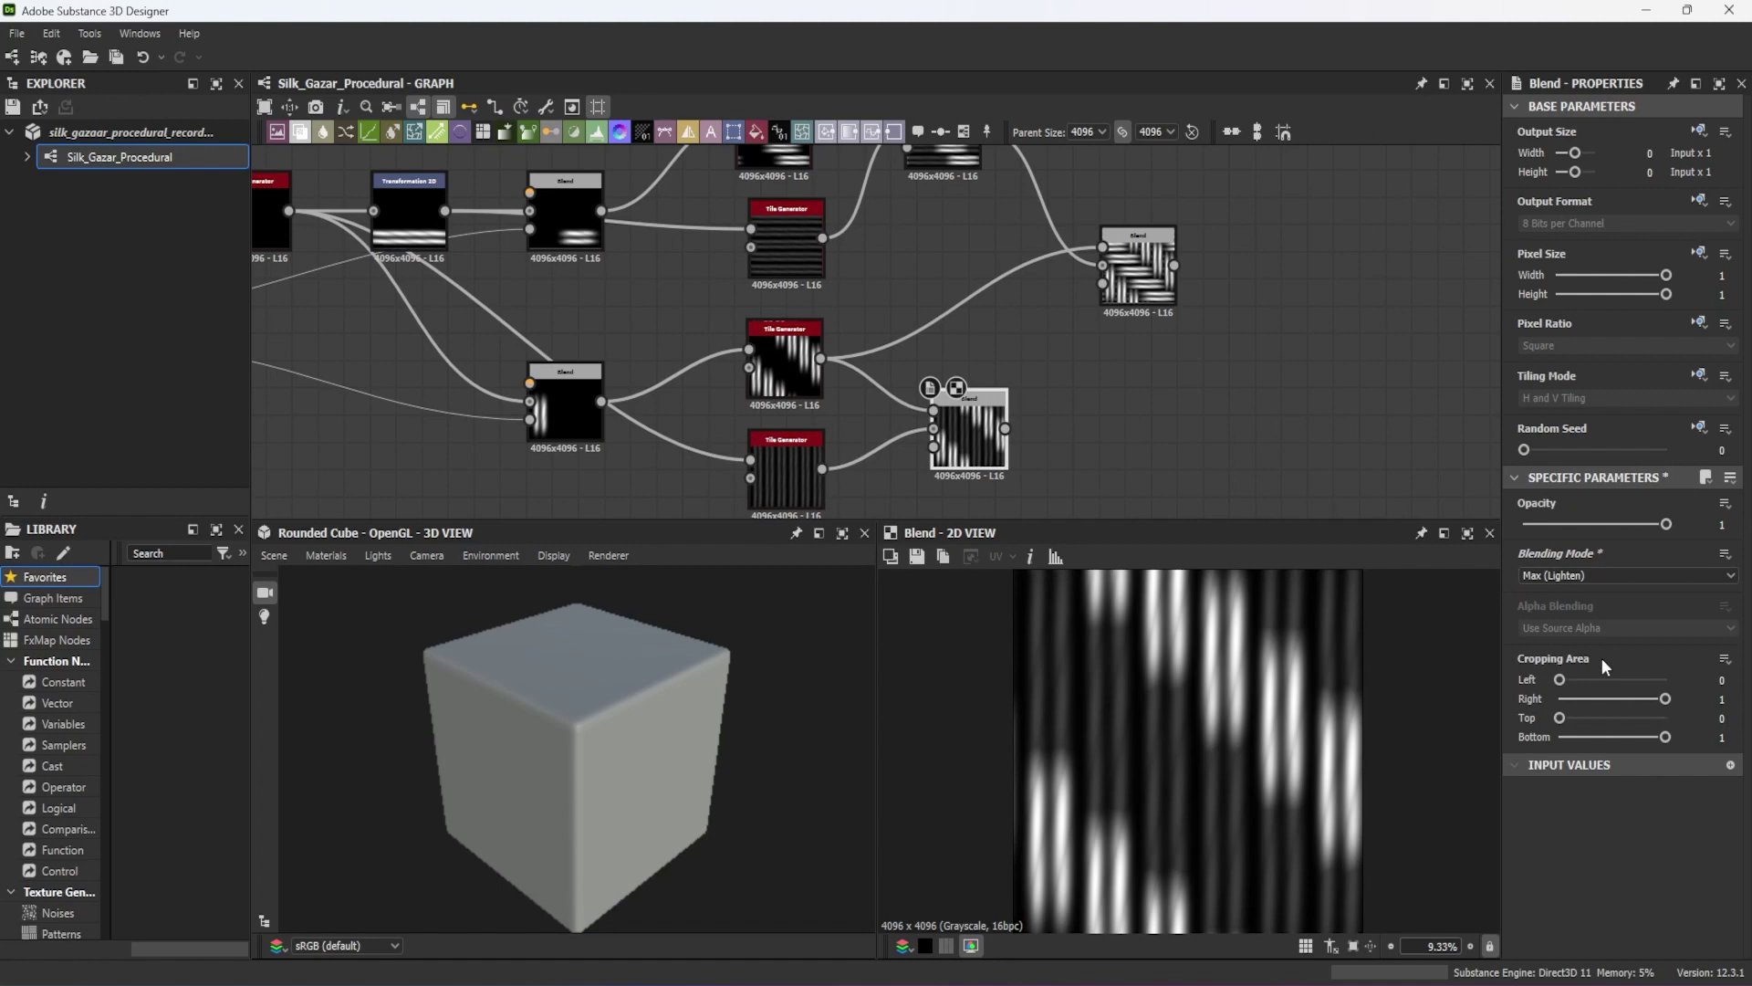
Step: Connect the vertical threads' Blend node to the final weave Blend in place of the single generator and preview the weave in 2D
middle_click_drag(1279, 332, 1132, 378)
left_click_drag(858, 473, 955, 310)
double_click(999, 327)
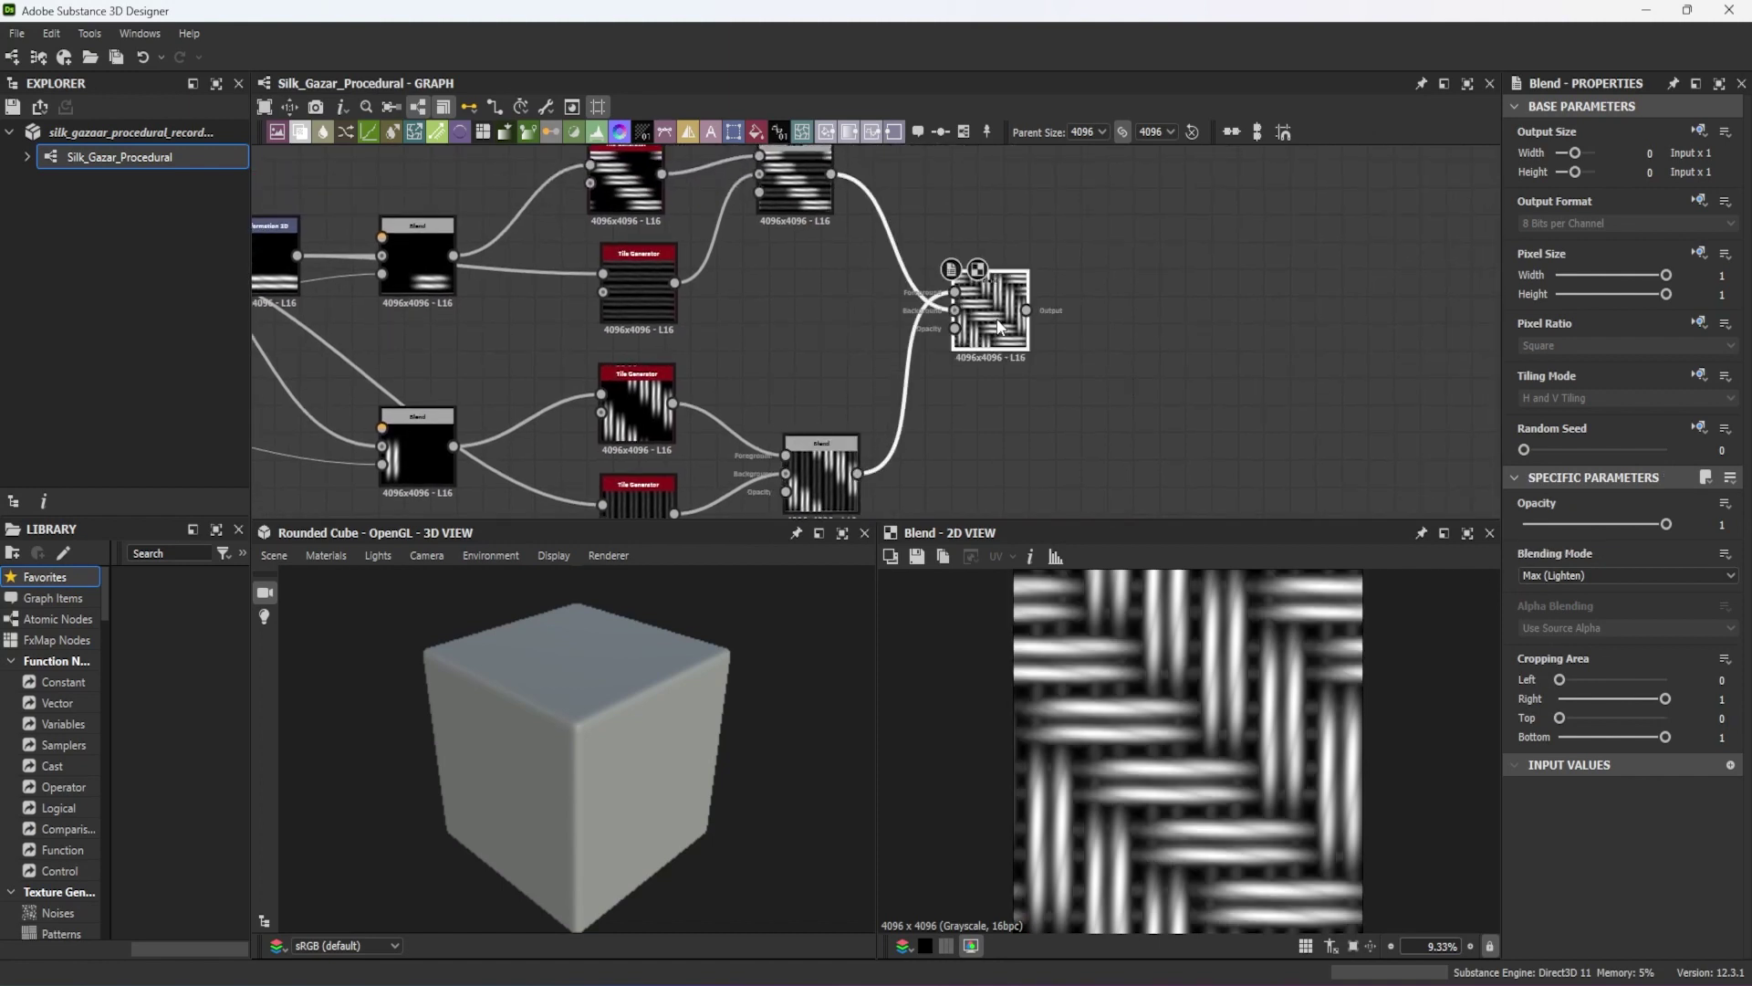
scroll(1130, 308, "down", 1)
middle_click_drag(1130, 308, 1511, 299)
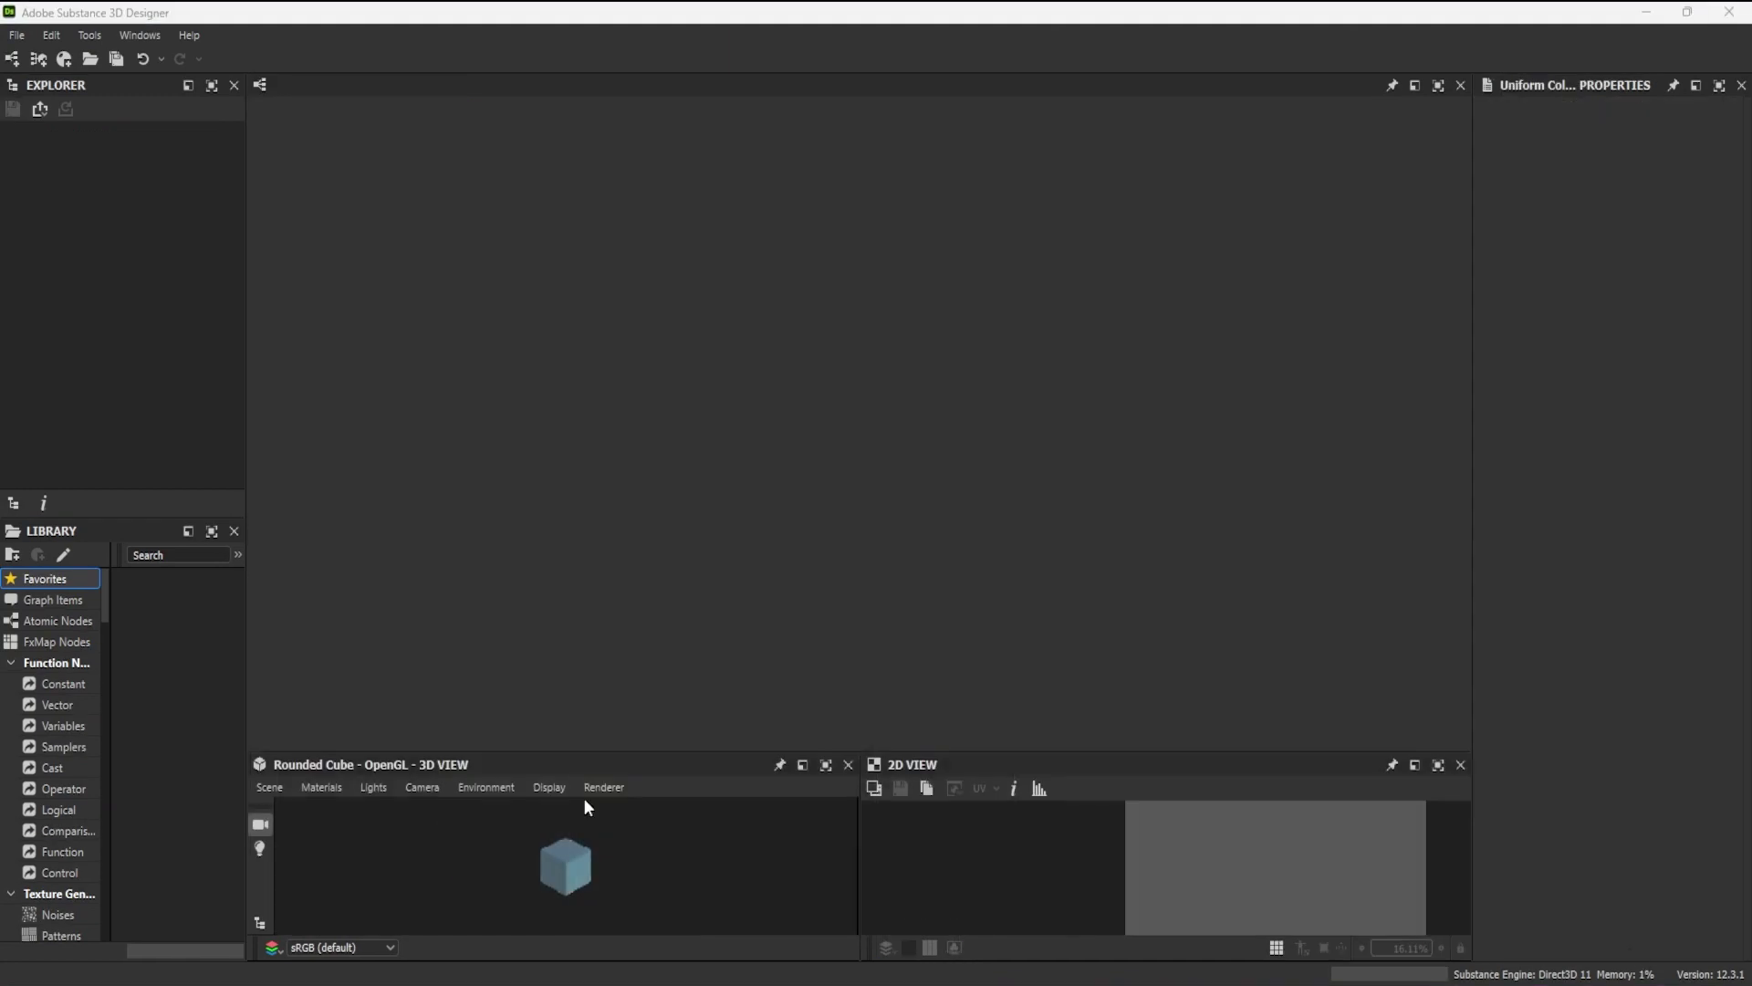
Step: Create a Substance graph named "Silk Gazar from Photo" from the Adobe Standard Material template with the output format Relative to parent
left_click(17, 34)
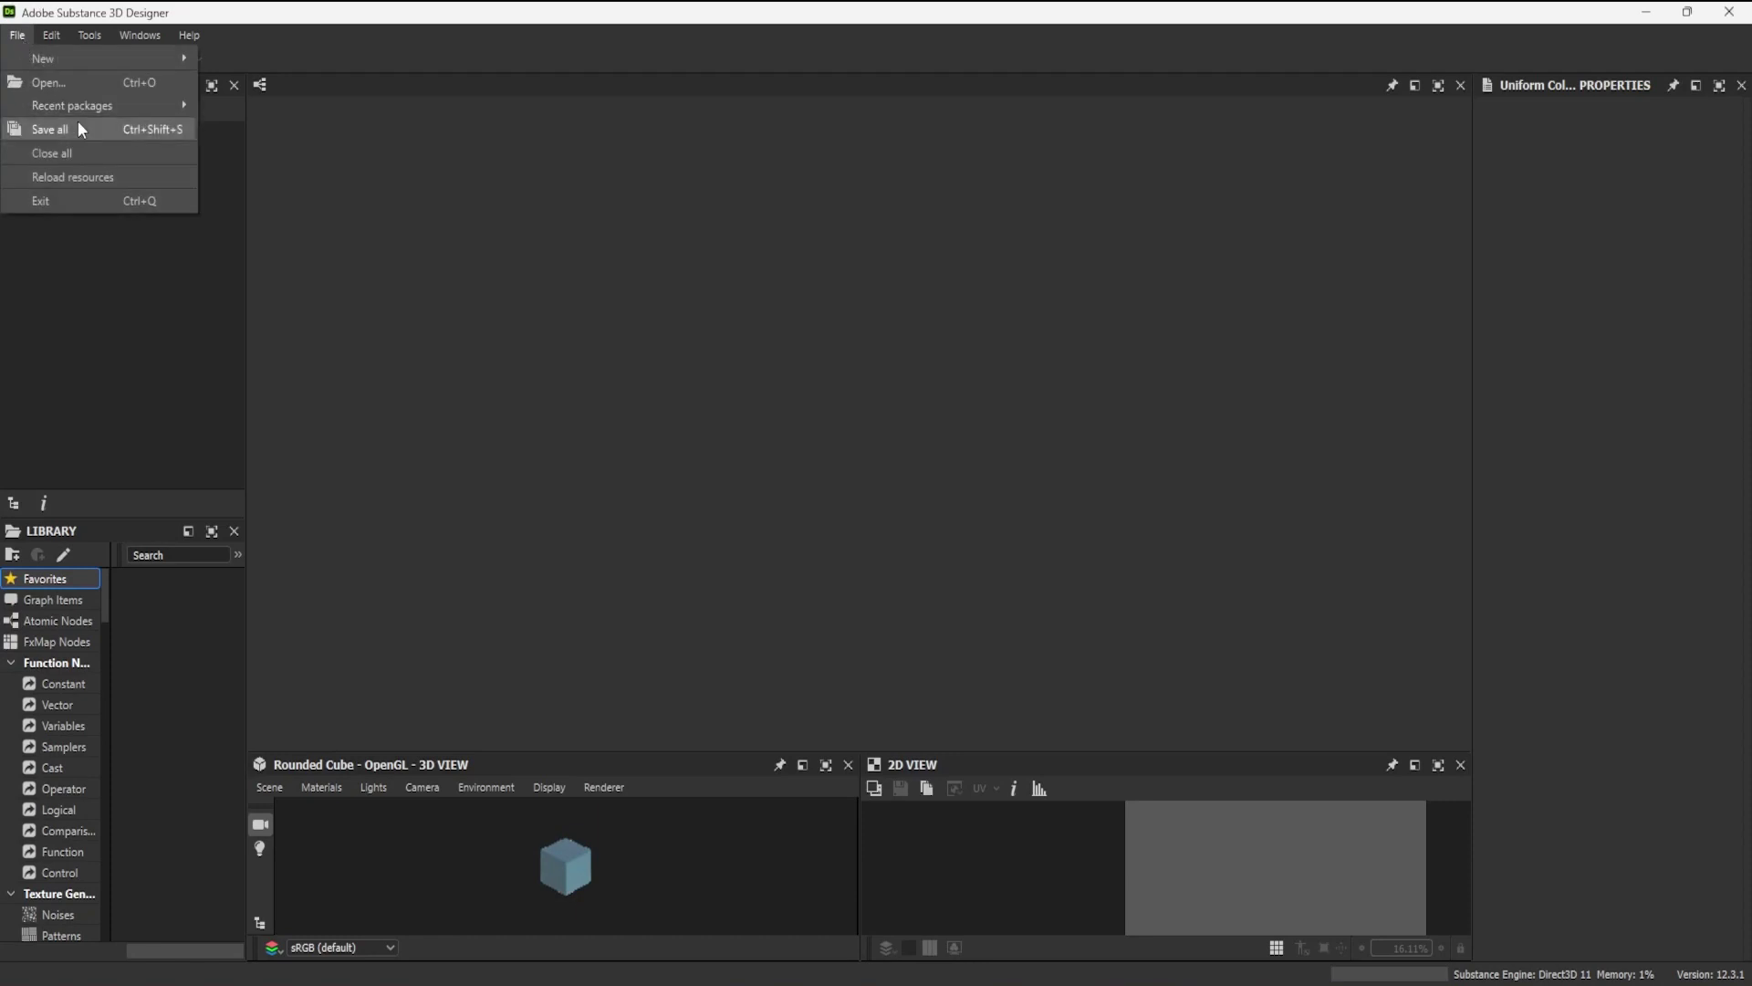
mouse_move(110, 59)
left_click(280, 57)
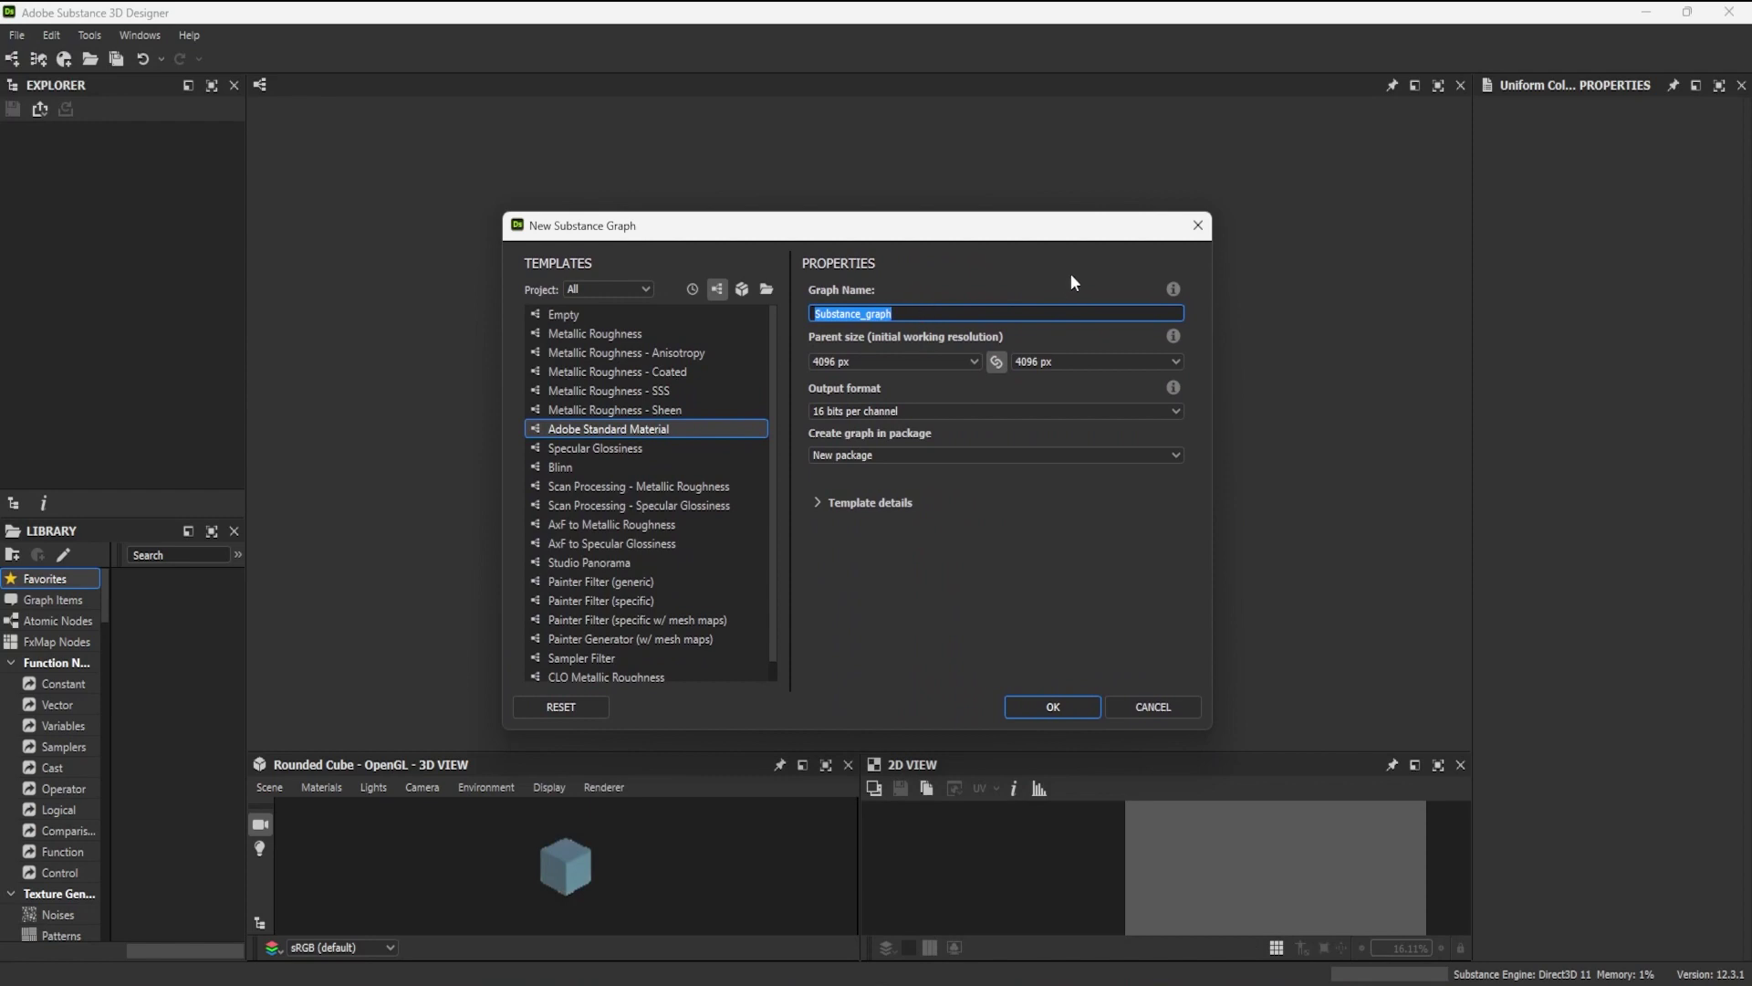
type("Silk Gazar from Photo")
left_click(993, 408)
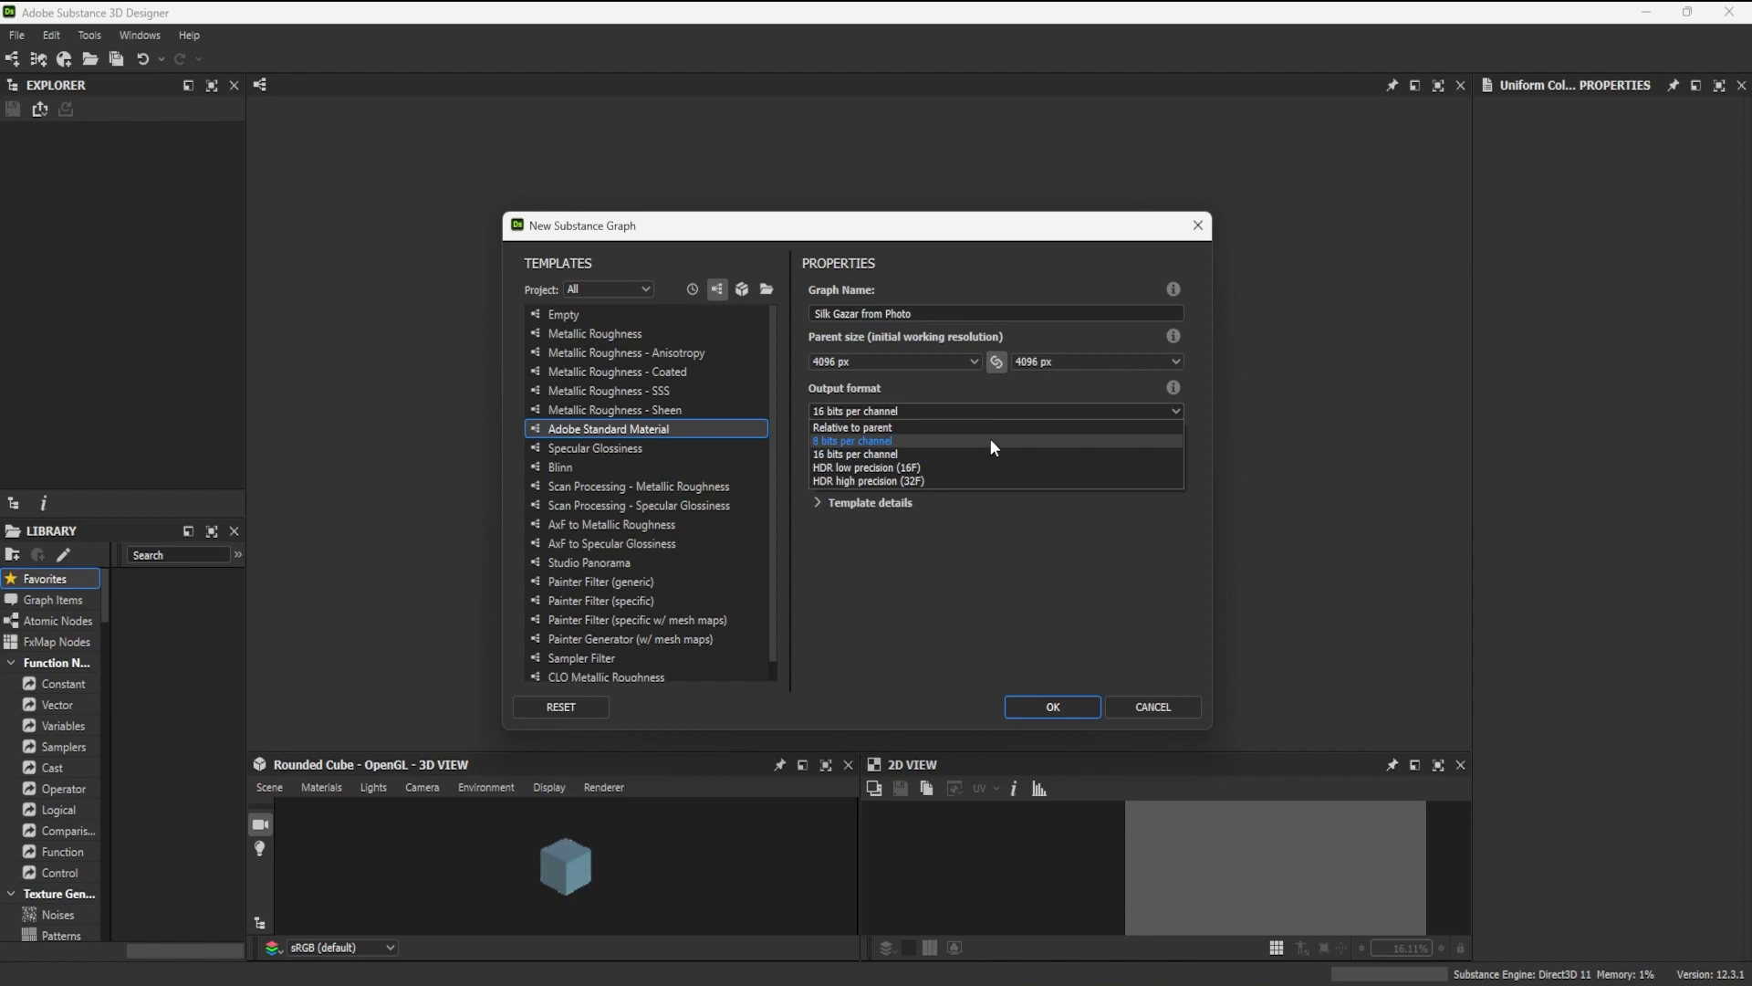
left_click(993, 425)
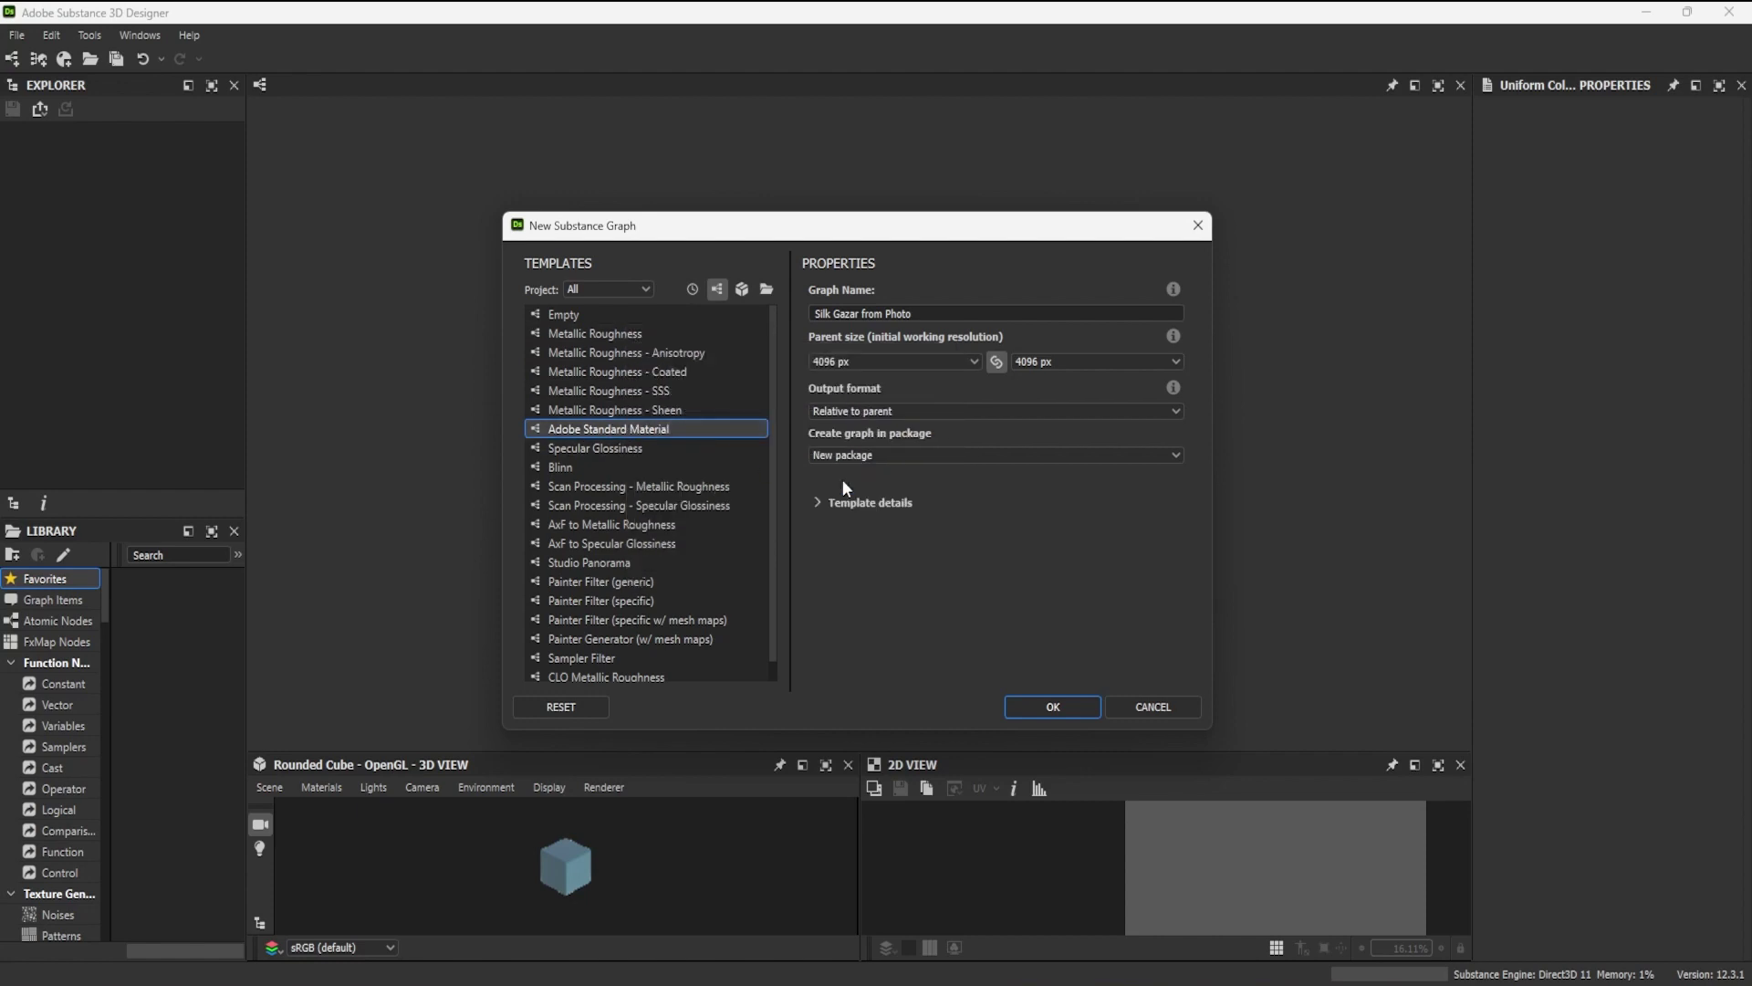
left_click(1055, 707)
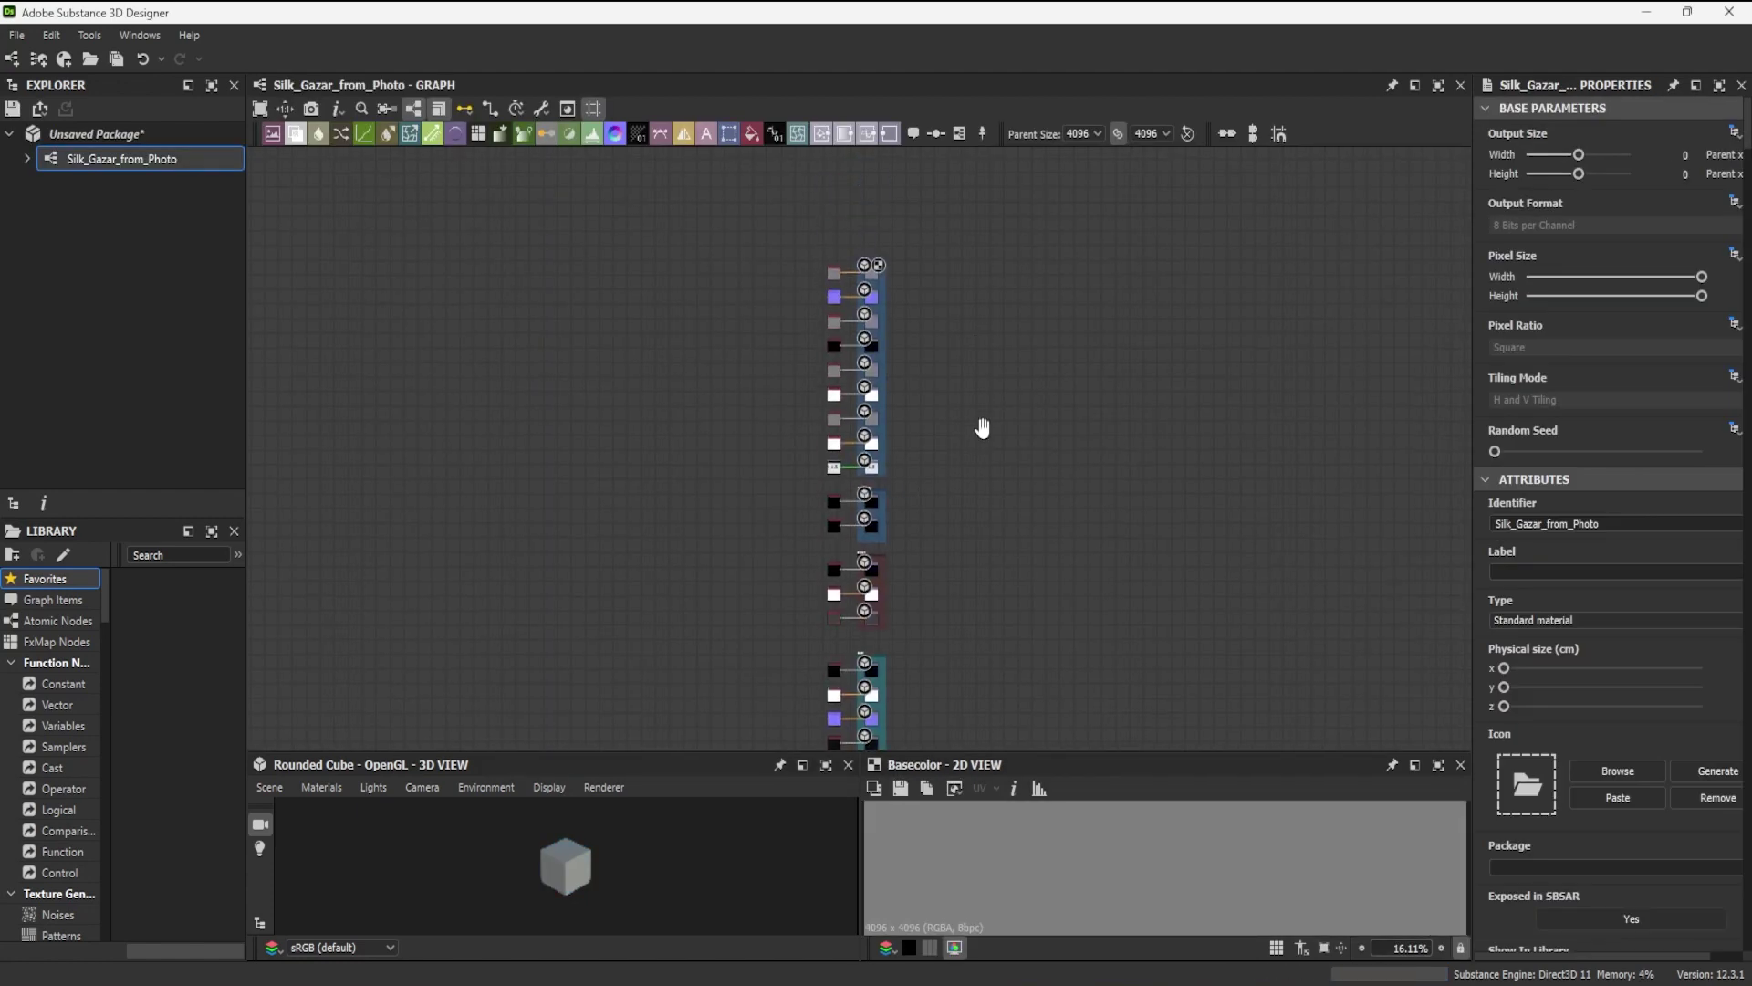
Step: Examine the template's output nodes from the base group down to the Coat and SSS groups
middle_click_drag(983, 428, 1023, 520)
scroll(934, 439, "up", 8)
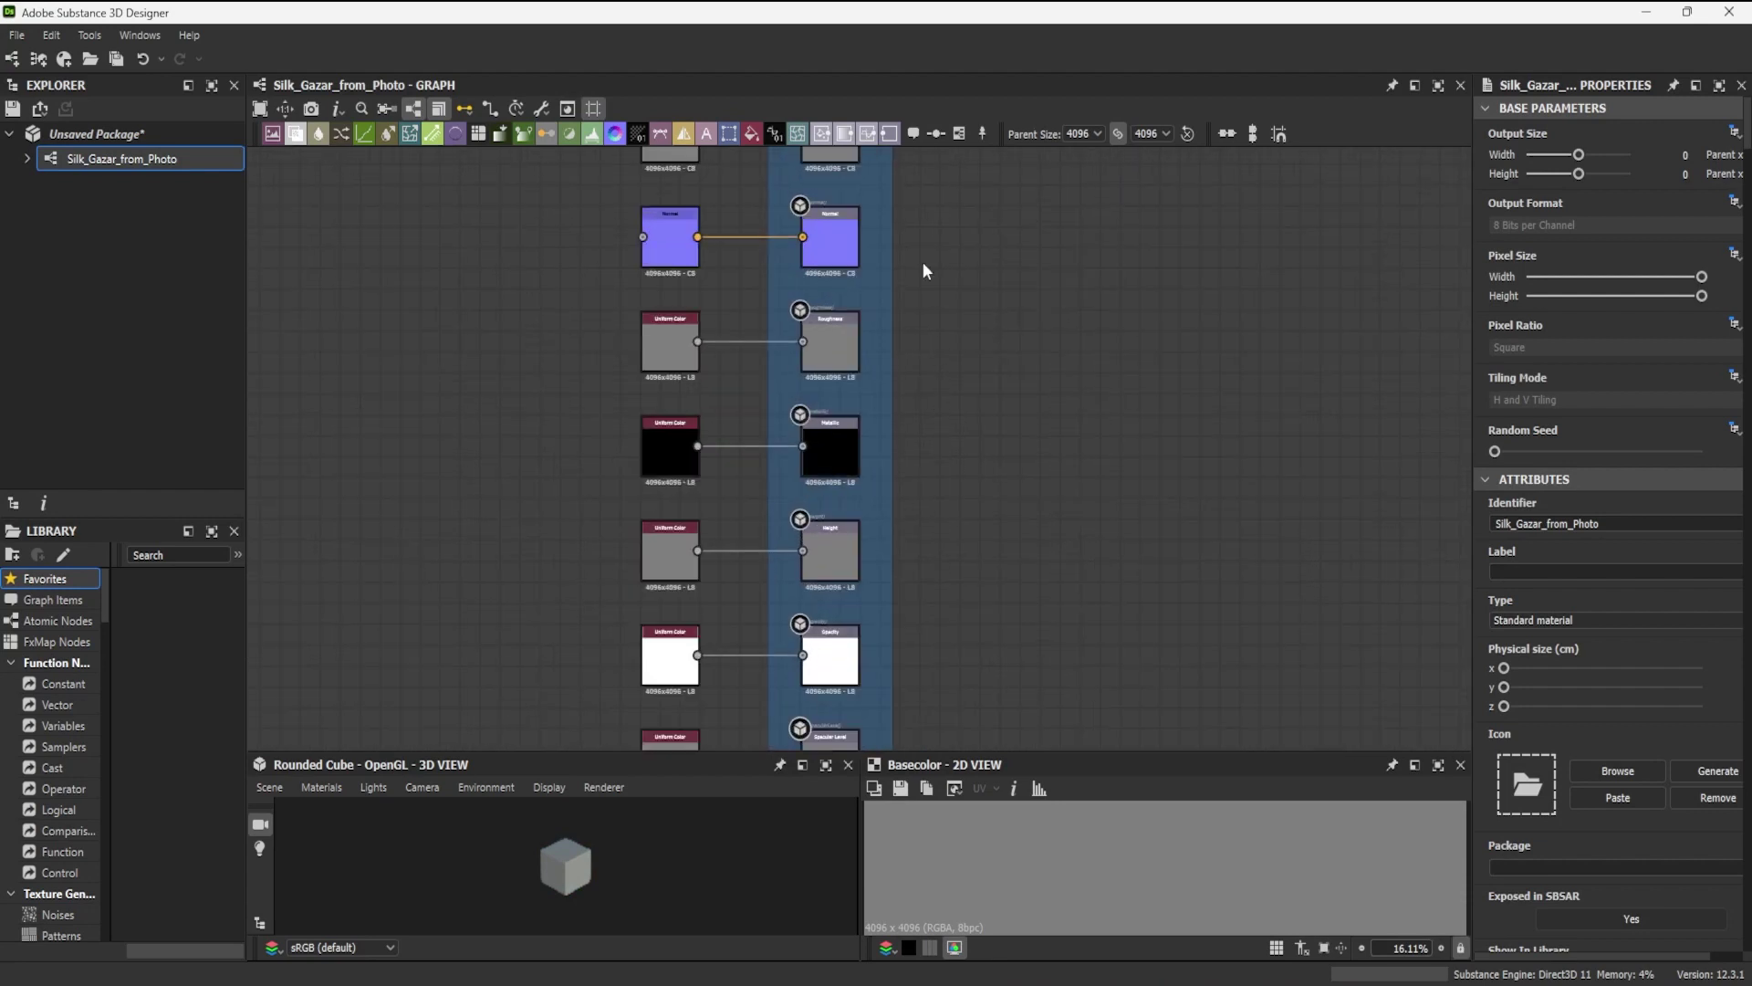
middle_click_drag(961, 171, 1024, 356)
scroll(1017, 369, "up", 3)
middle_click_drag(1005, 627, 1054, 151)
middle_click_drag(1182, 595, 1186, 460)
middle_click_drag(1171, 619, 1165, 429)
middle_click_drag(1124, 572, 1134, 445)
scroll(1134, 443, "down", 1)
middle_click_drag(1192, 678, 1152, 334)
middle_click_drag(1170, 603, 1158, 301)
middle_click_drag(1174, 630, 1174, 329)
middle_click_drag(1193, 675, 1168, 319)
middle_click_drag(1165, 623, 1178, 436)
middle_click_drag(1156, 577, 1177, 283)
middle_click_drag(1202, 550, 1207, 241)
middle_click_drag(1196, 599, 1138, 556)
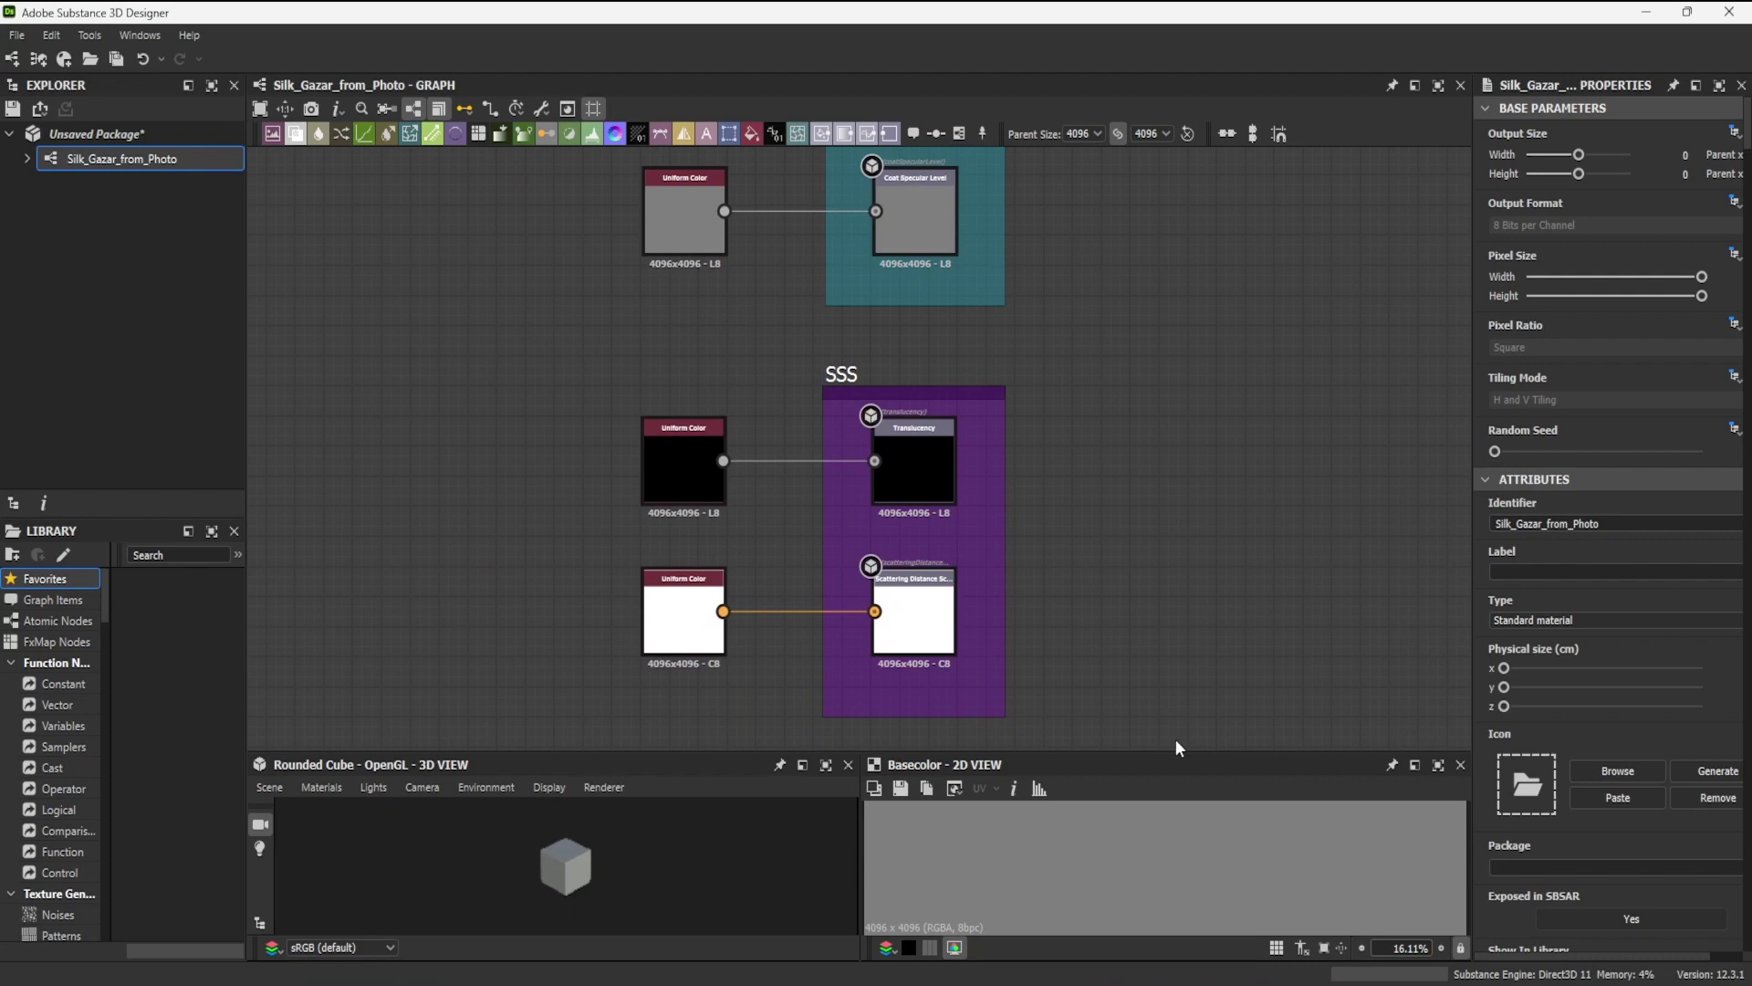
Step: Delete the SSS frame with its Translucency and scattering outputs and their Uniform Color nodes
left_click_drag(1177, 735, 551, 331)
key("Delete")
middle_click_drag(1166, 305, 1199, 689)
scroll(1197, 657, "down", 1)
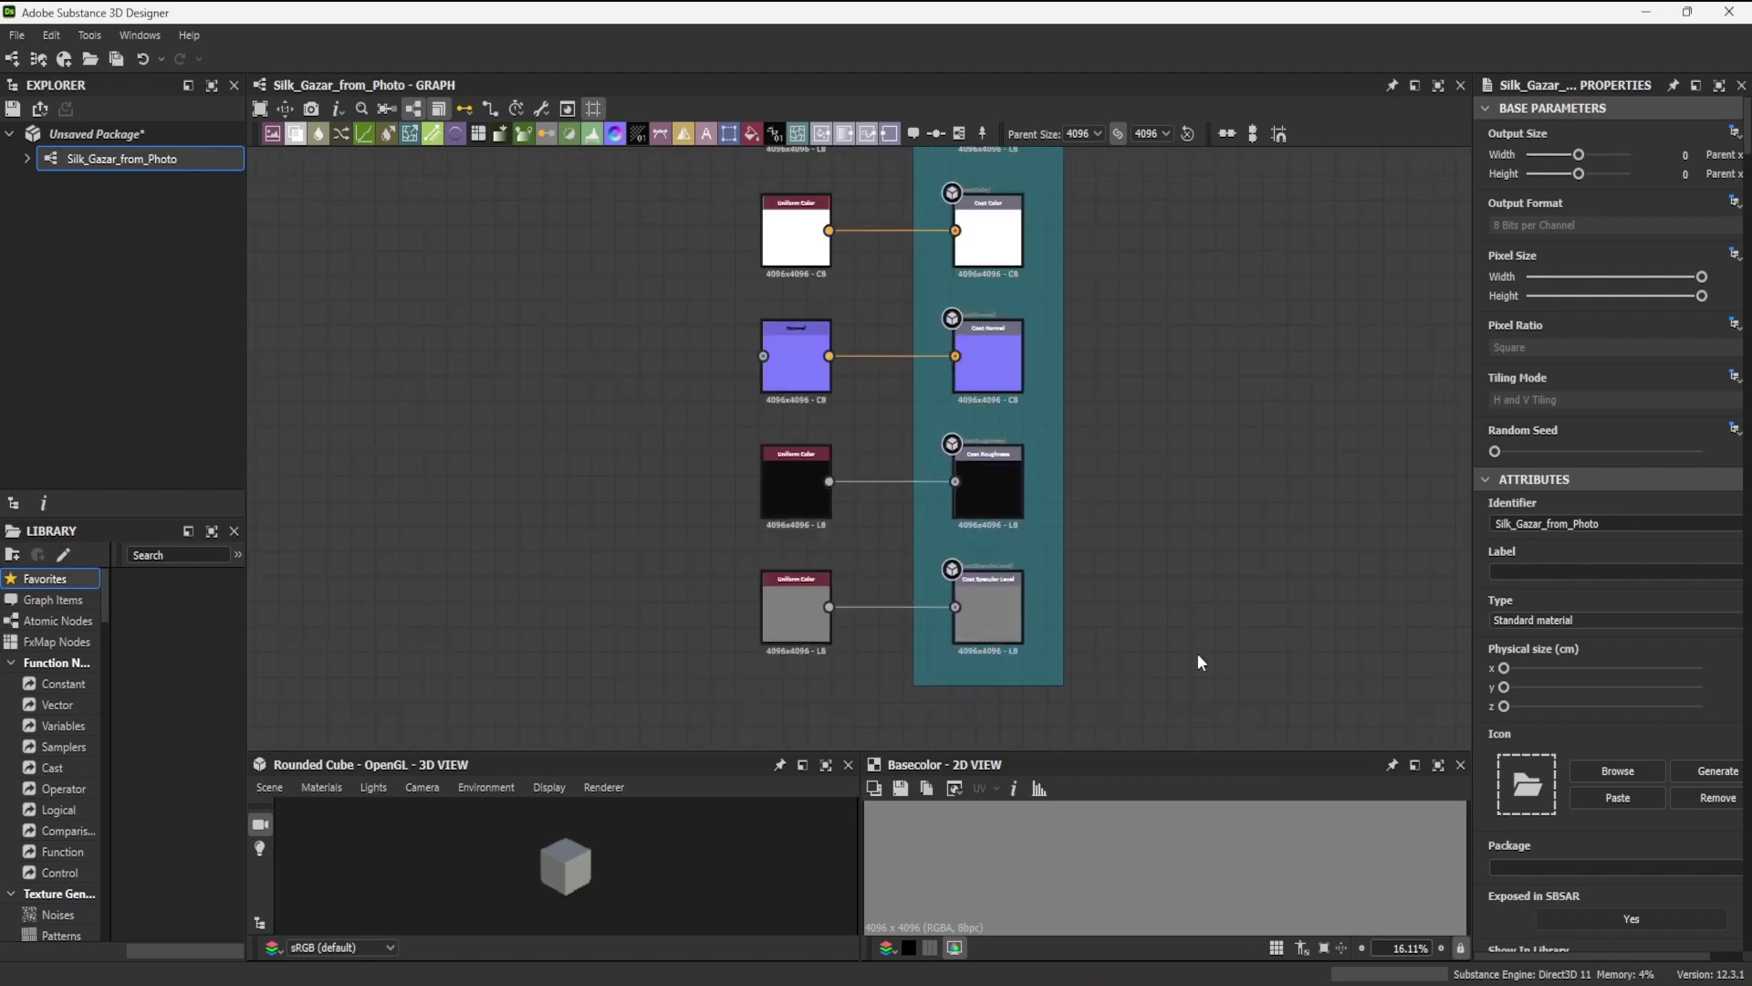
Step: Enlarge the graph area and delete the Coat frame with all its outputs and source nodes
middle_click_drag(1247, 524, 1156, 525)
scroll(1191, 588, "down", 1)
scroll(1010, 729, "down", 1)
left_click_drag(1042, 757, 1282, 813)
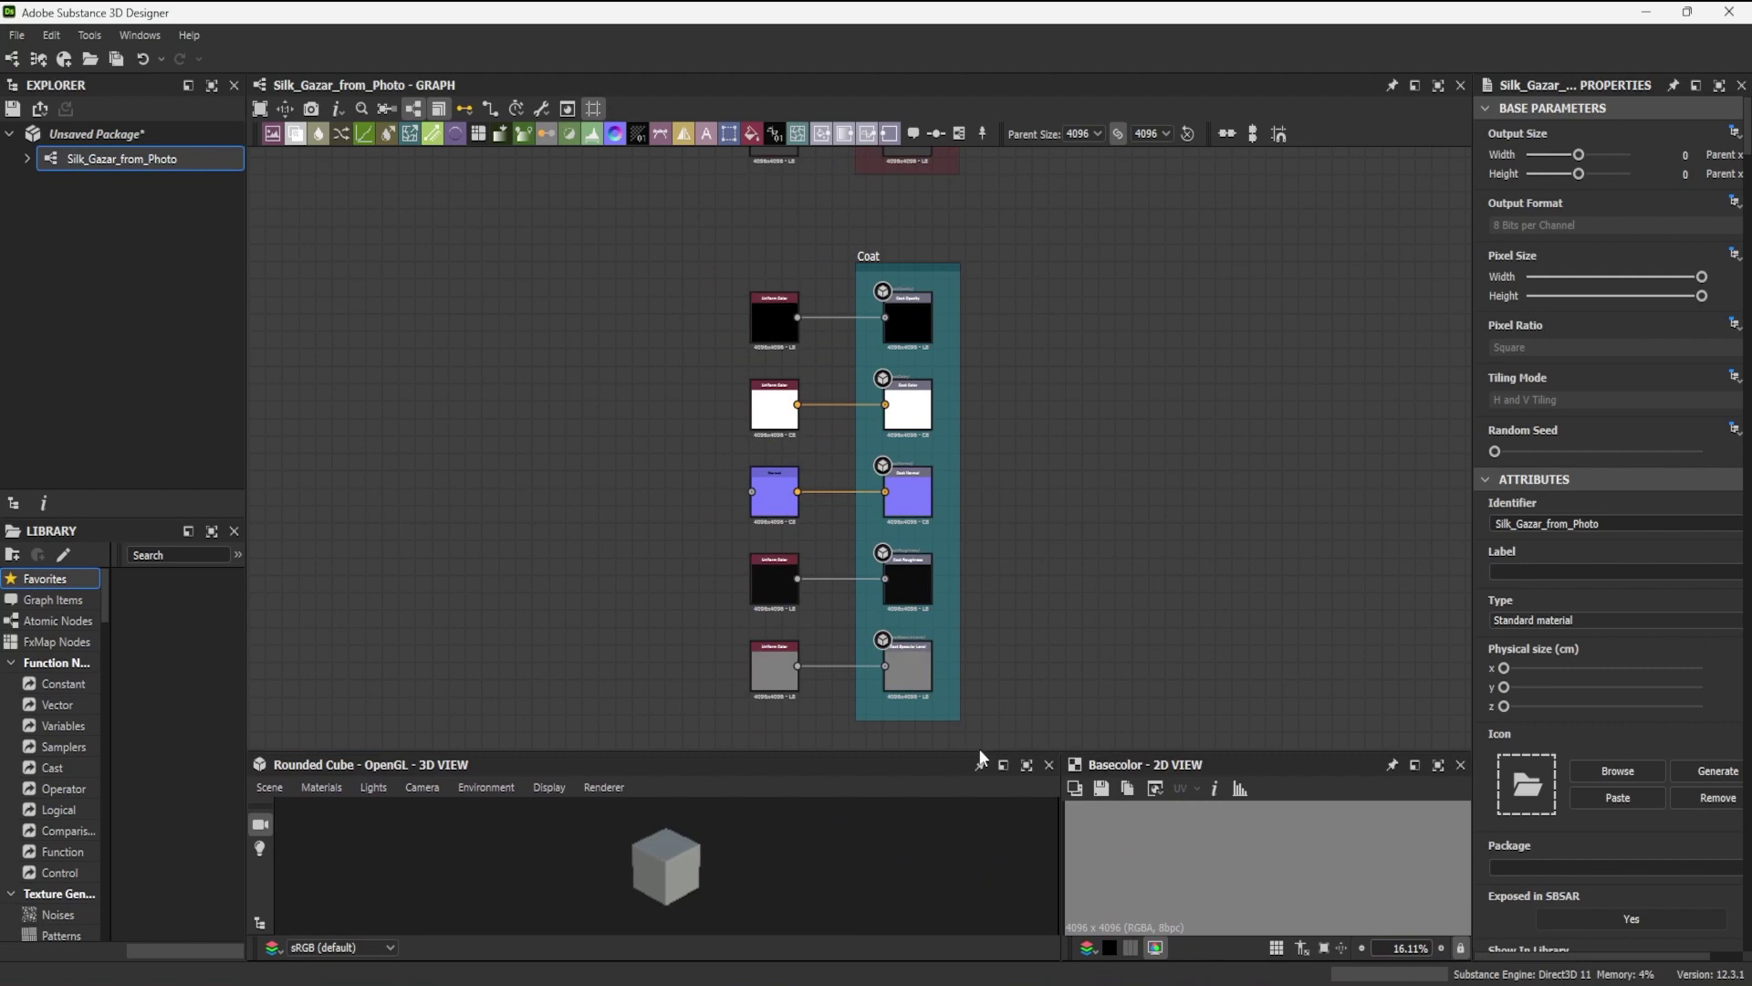
left_click_drag(978, 754, 978, 848)
left_click_drag(1062, 786, 730, 320)
key("Delete")
Step: Link the fabric photo IMG_0651.jpg from the Images folder to the unsaved package as a bitmap resource
middle_click_drag(1010, 243, 1006, 775)
middle_click_drag(1016, 471, 1002, 507)
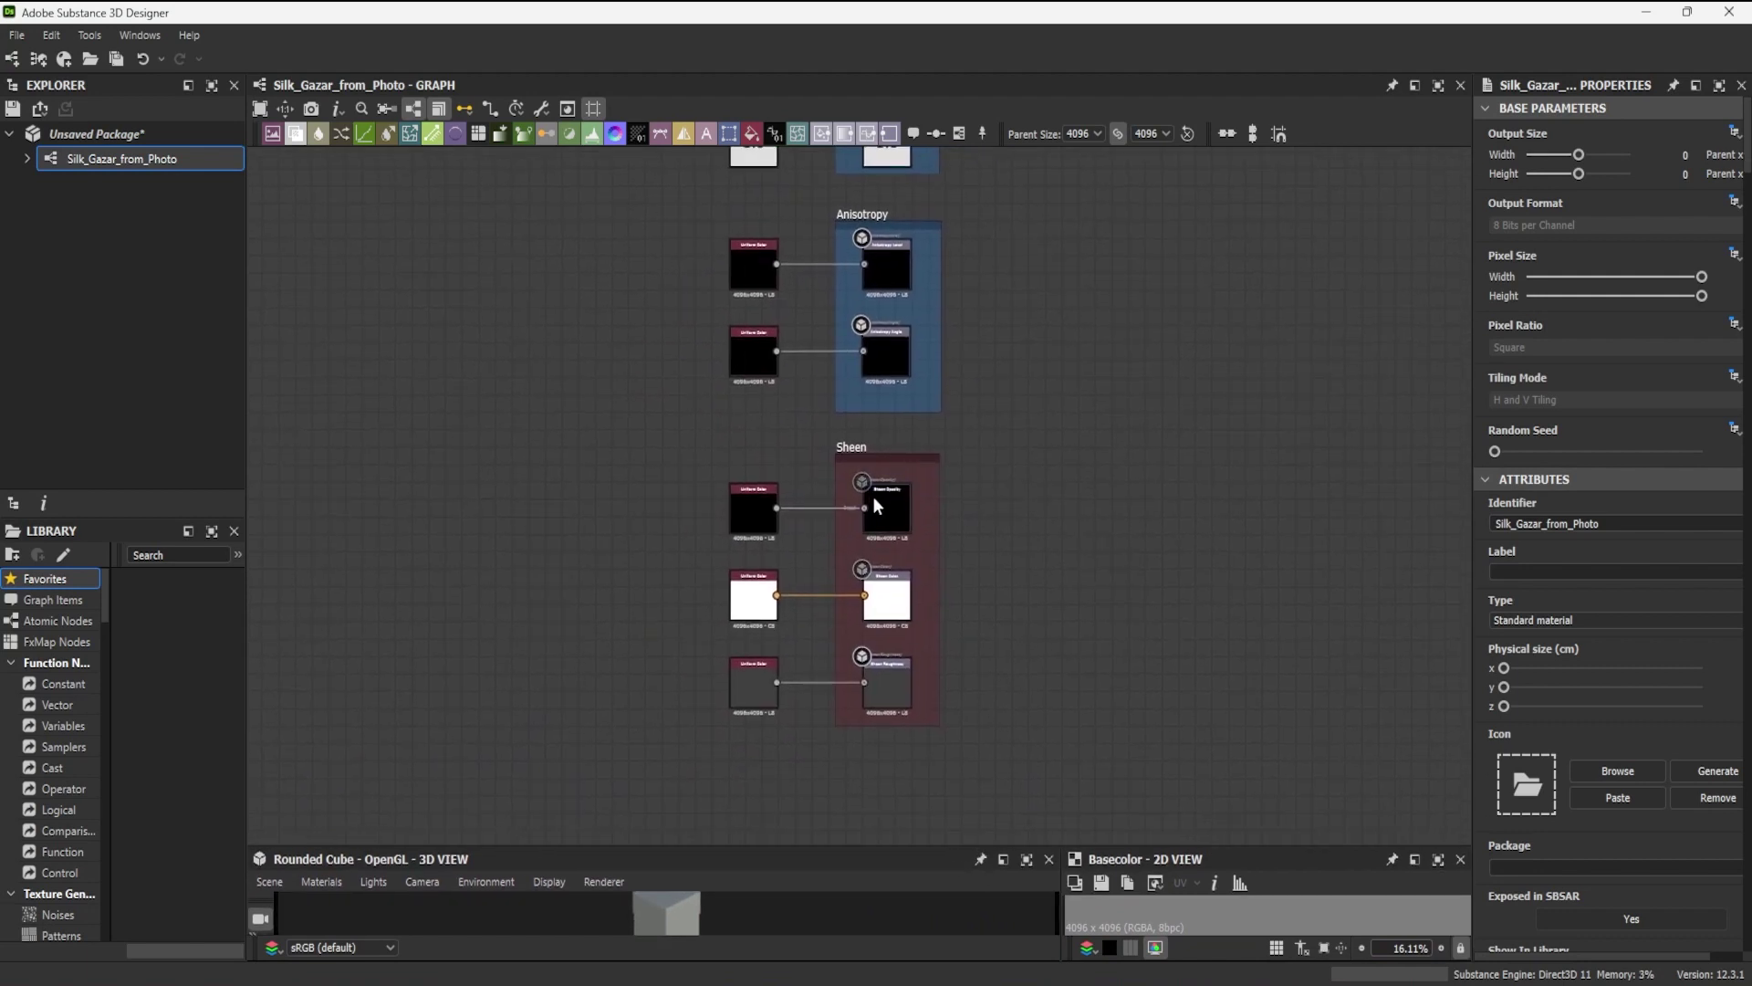
middle_click_drag(1049, 428, 1051, 683)
middle_click_drag(1109, 398, 1128, 656)
middle_click_drag(1111, 349, 1470, 262)
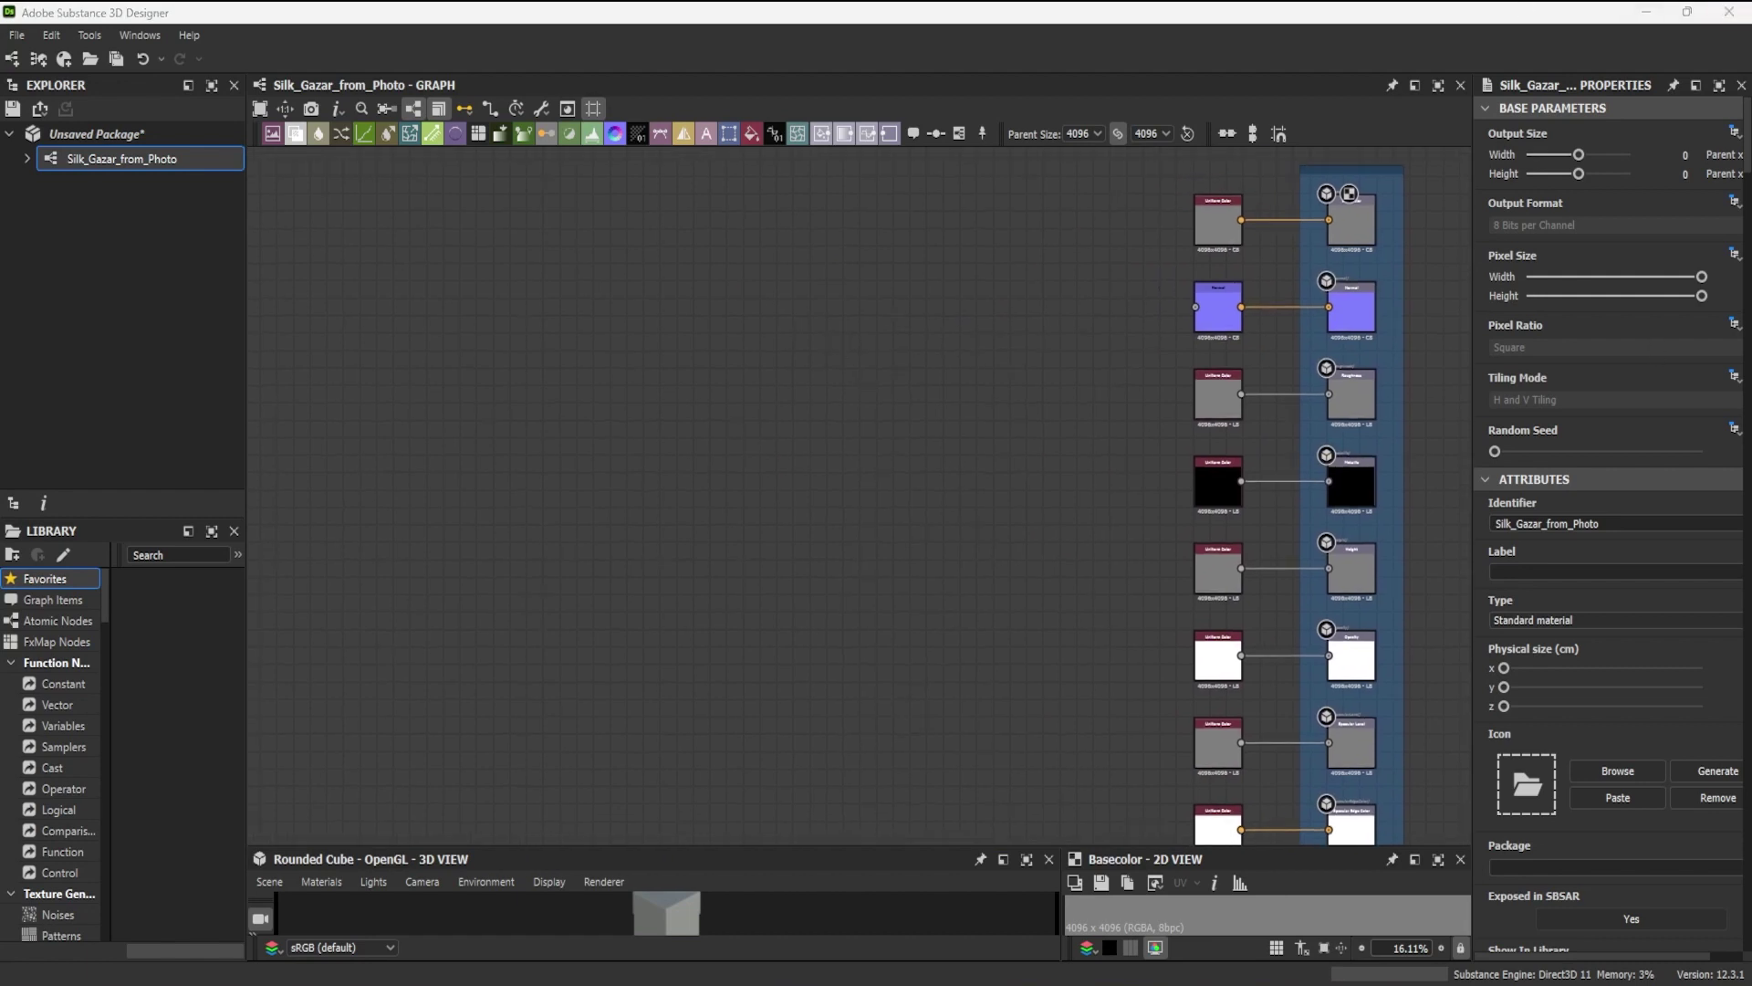
left_click(104, 134)
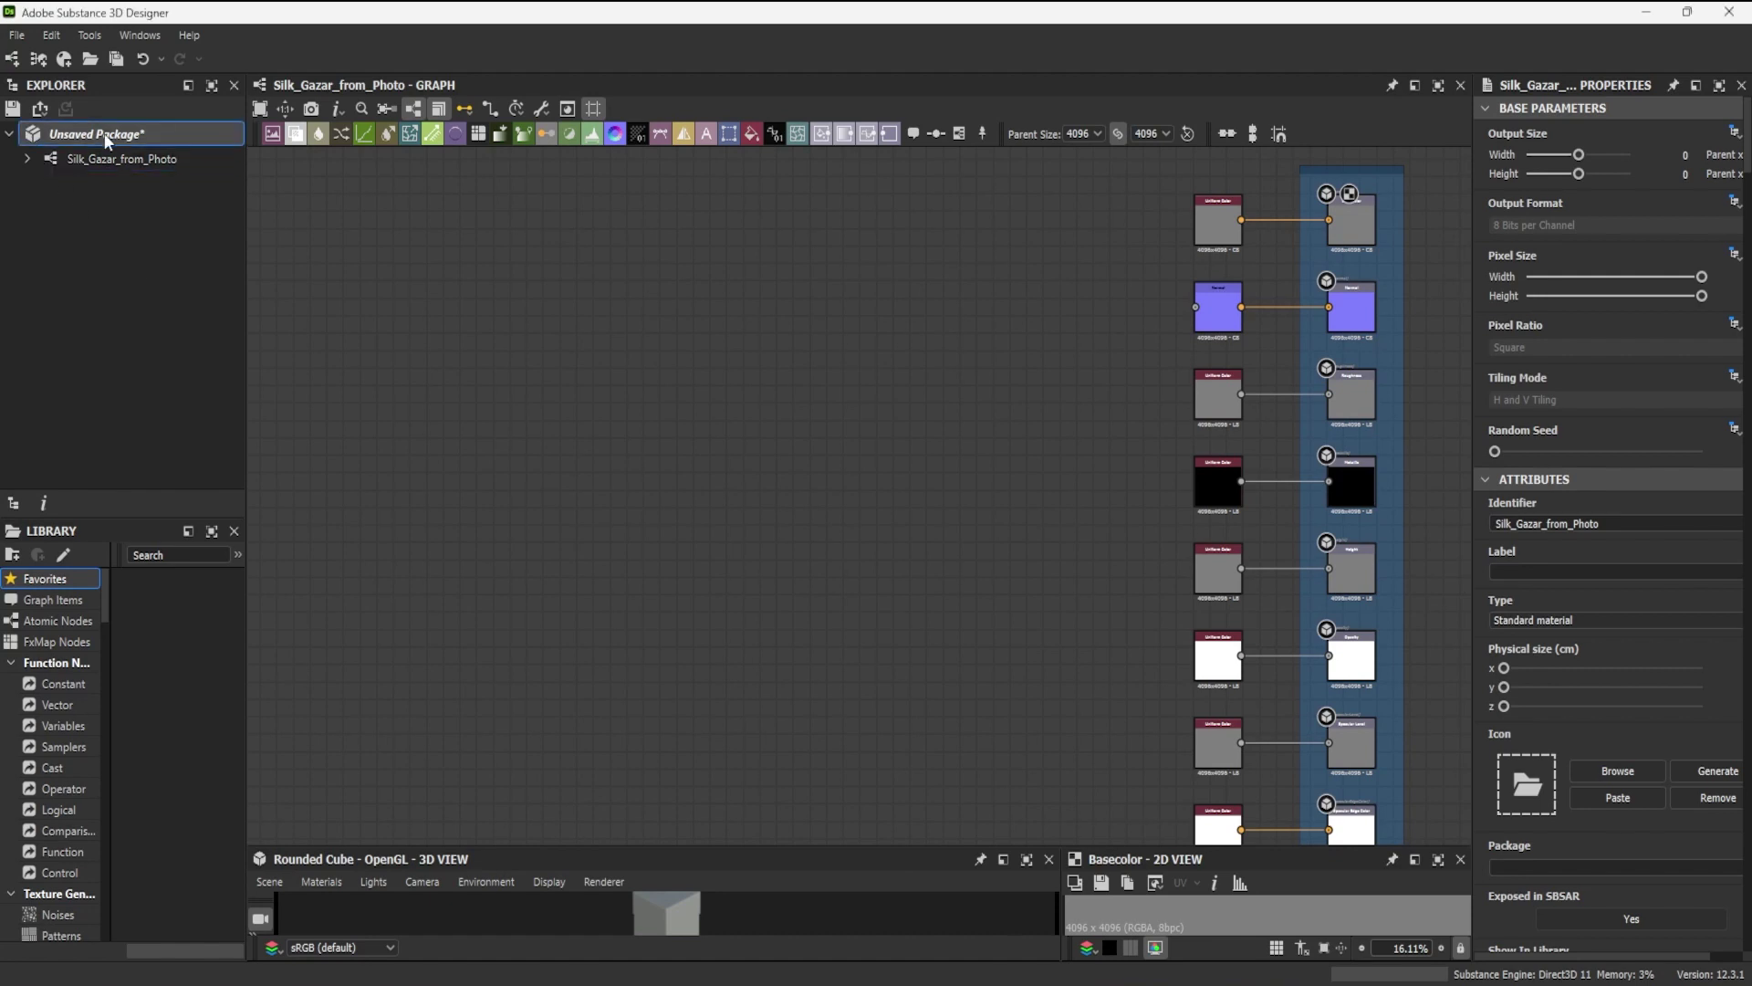
right_click(104, 133)
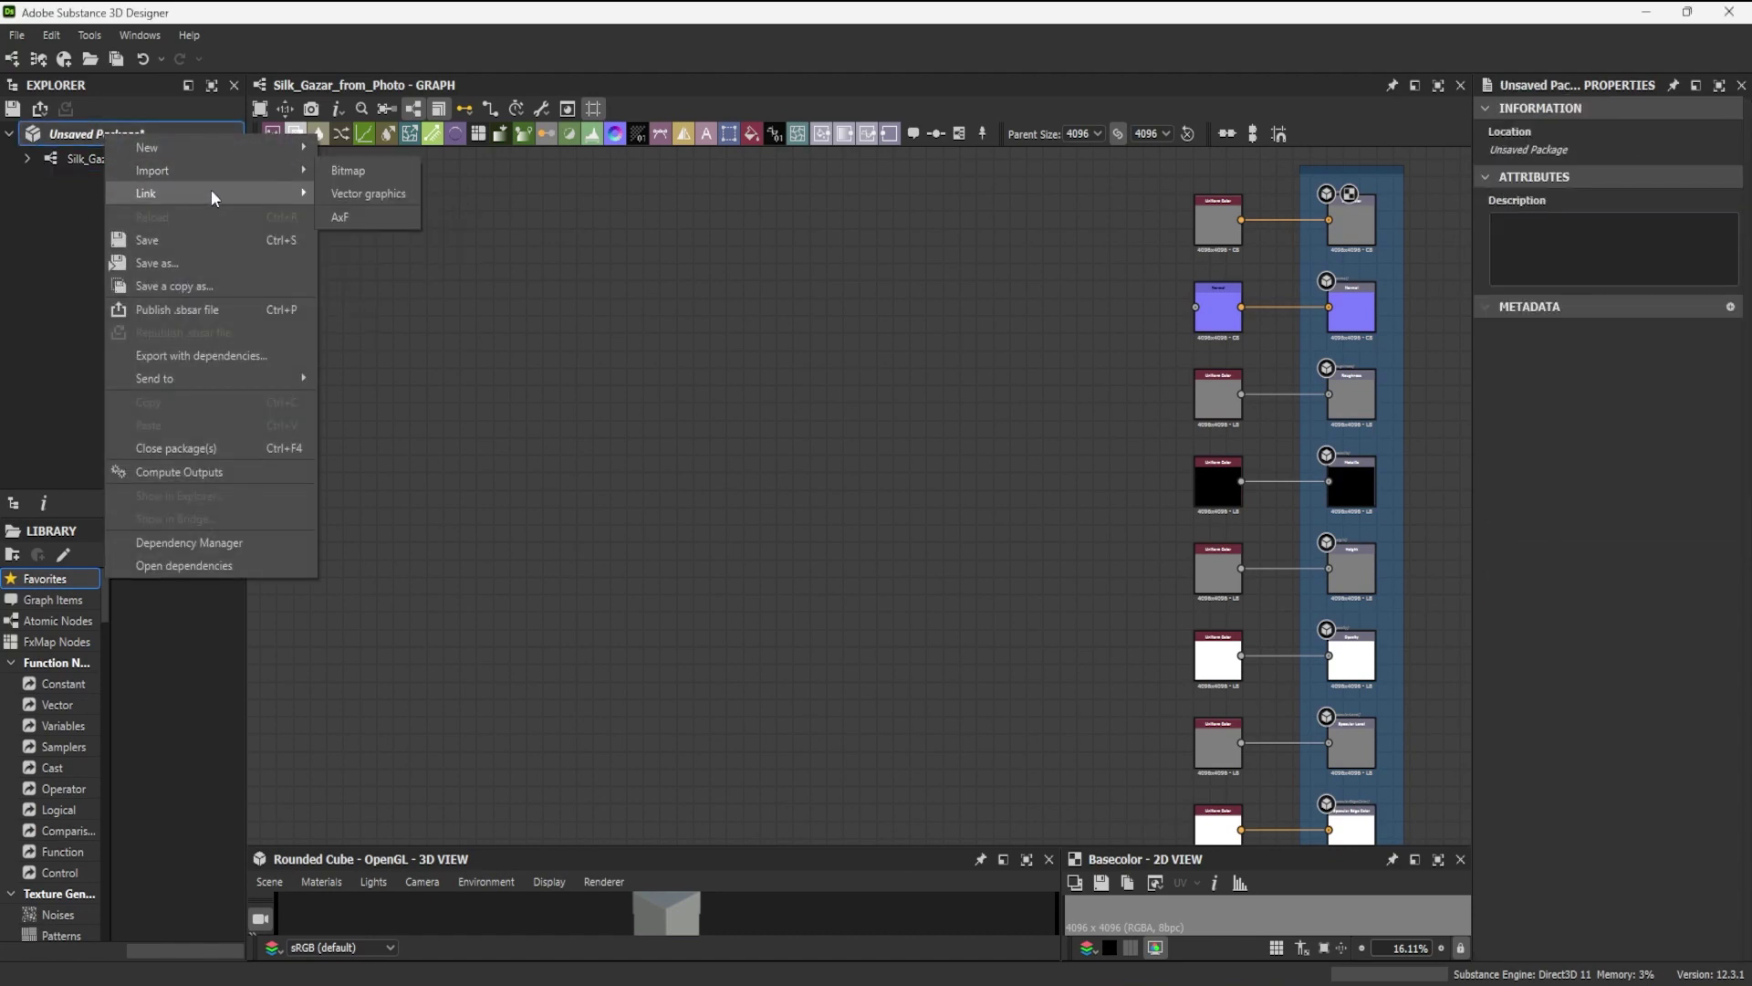
mouse_move(208, 194)
left_click(397, 215)
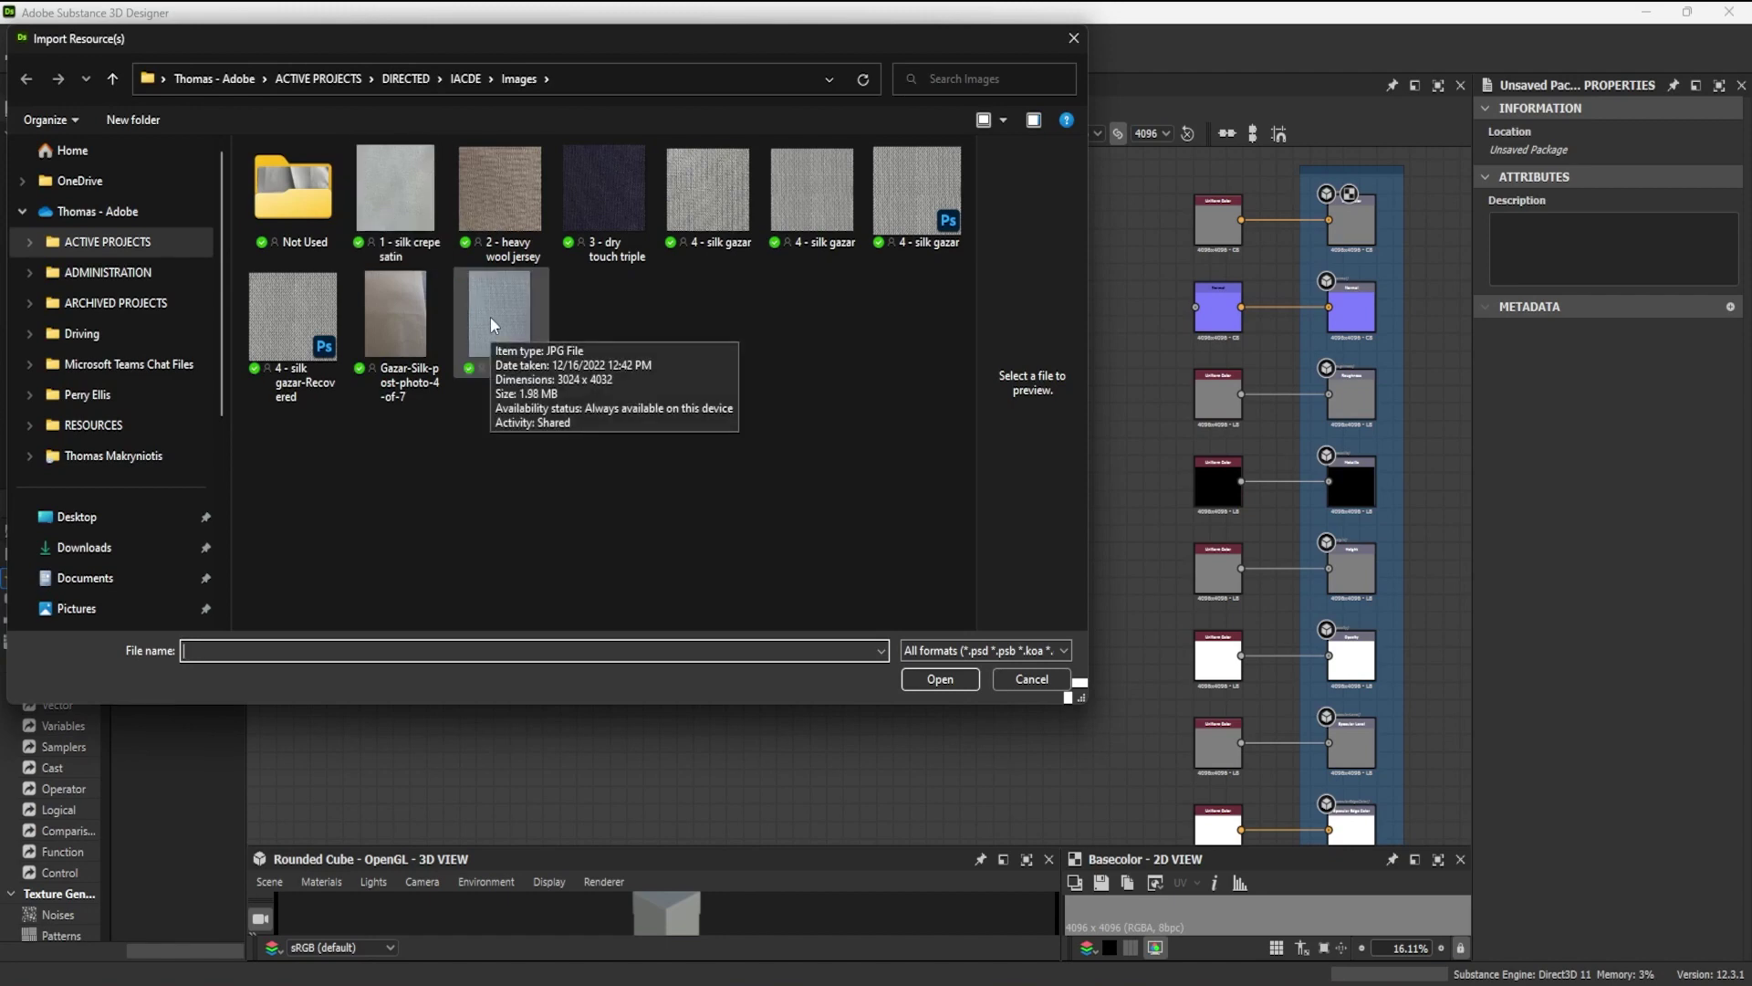
double_click(491, 320)
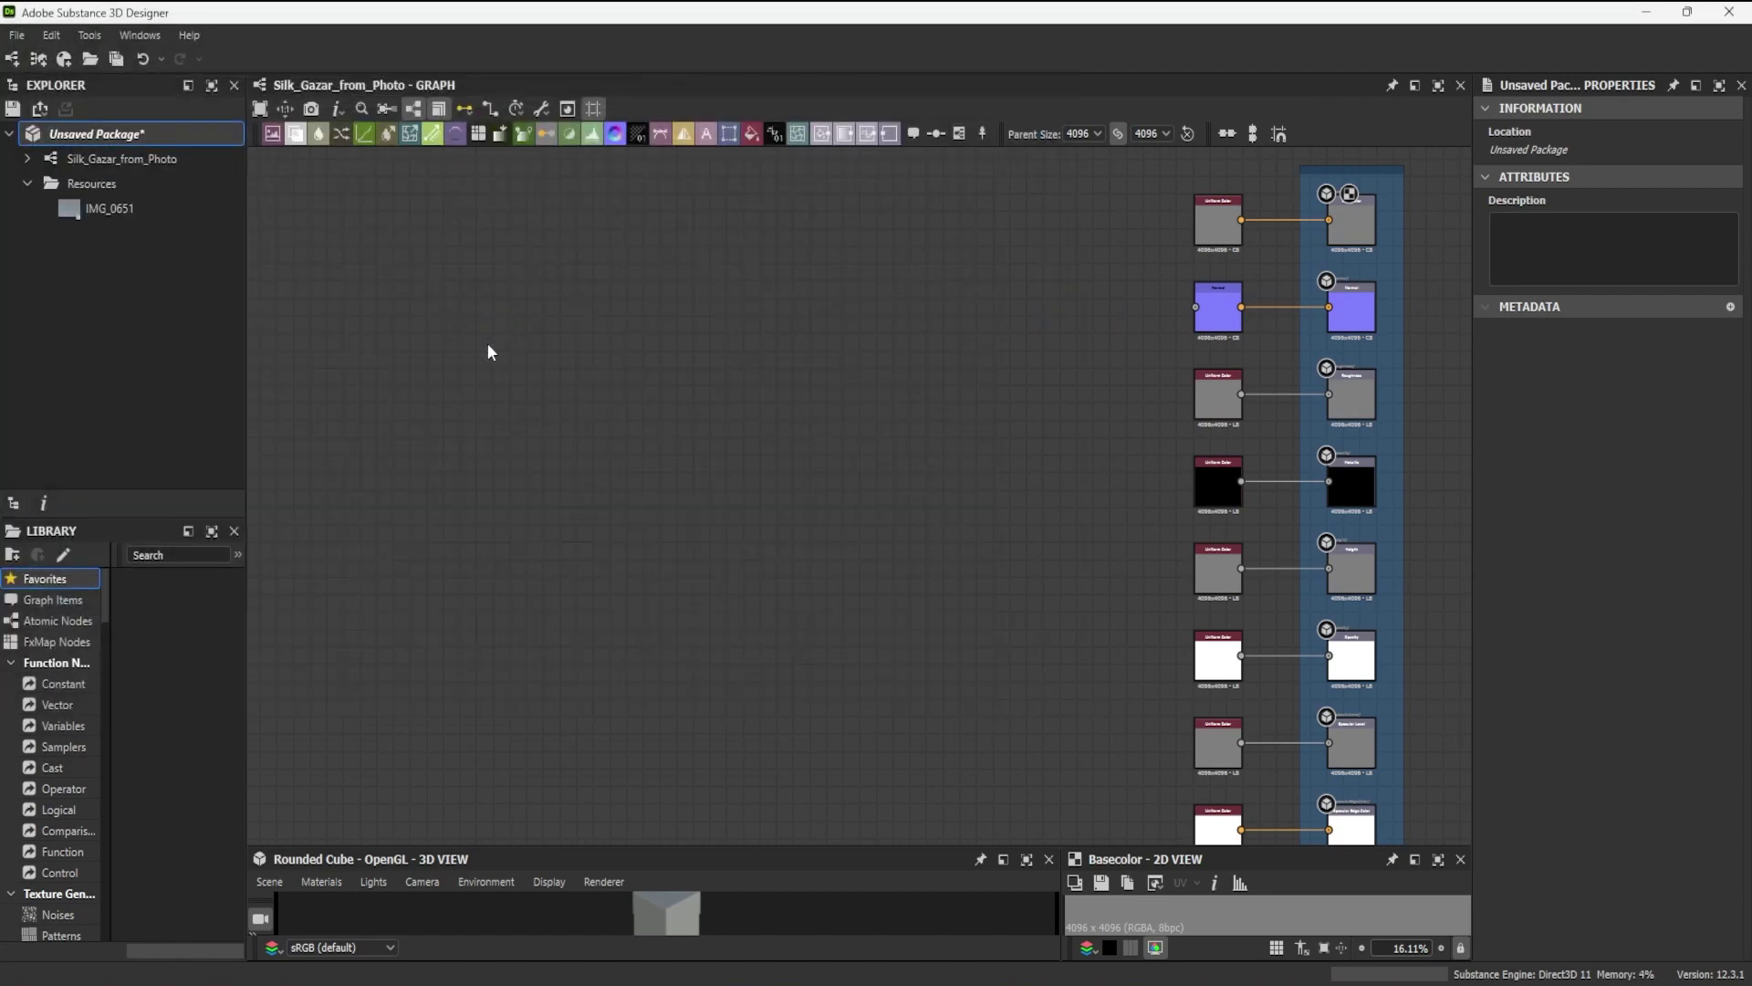
Step: Place the IMG_0651 resource in the empty area of the graph as a colour Bitmap node
left_click(117, 208)
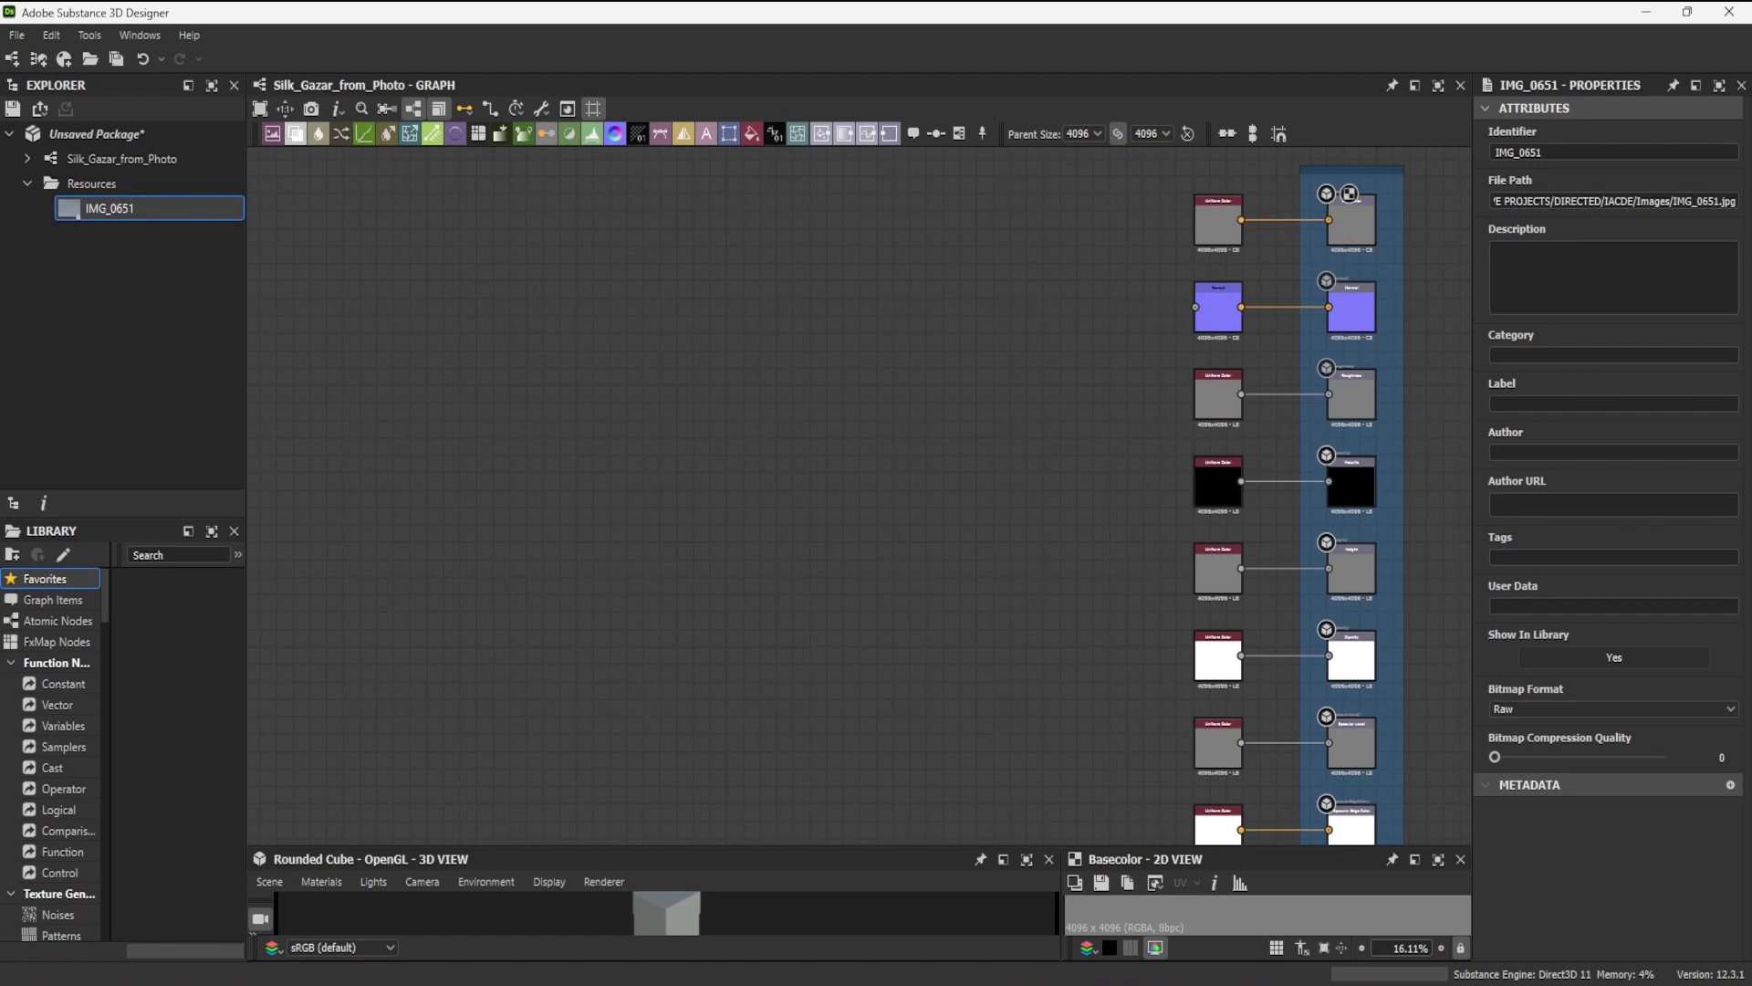
left_click_drag(87, 208, 408, 252)
scroll(398, 237, "up", 11)
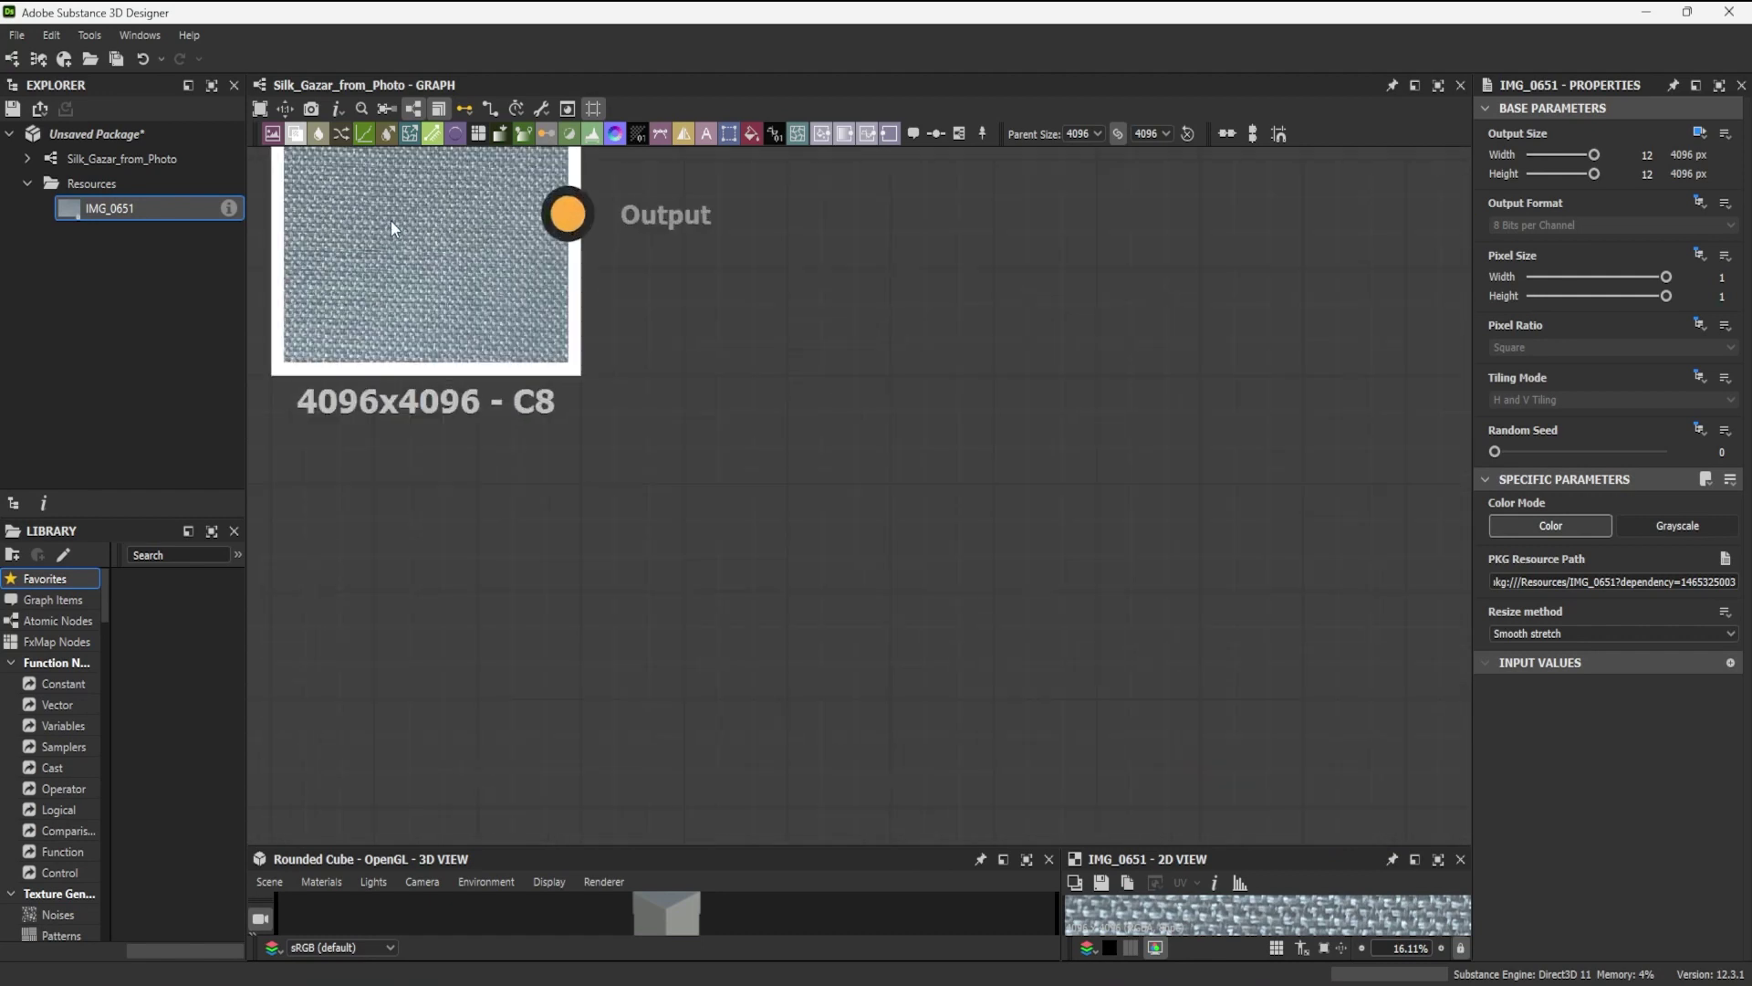
scroll(394, 228, "down", 11)
middle_click_drag(678, 278, 693, 362)
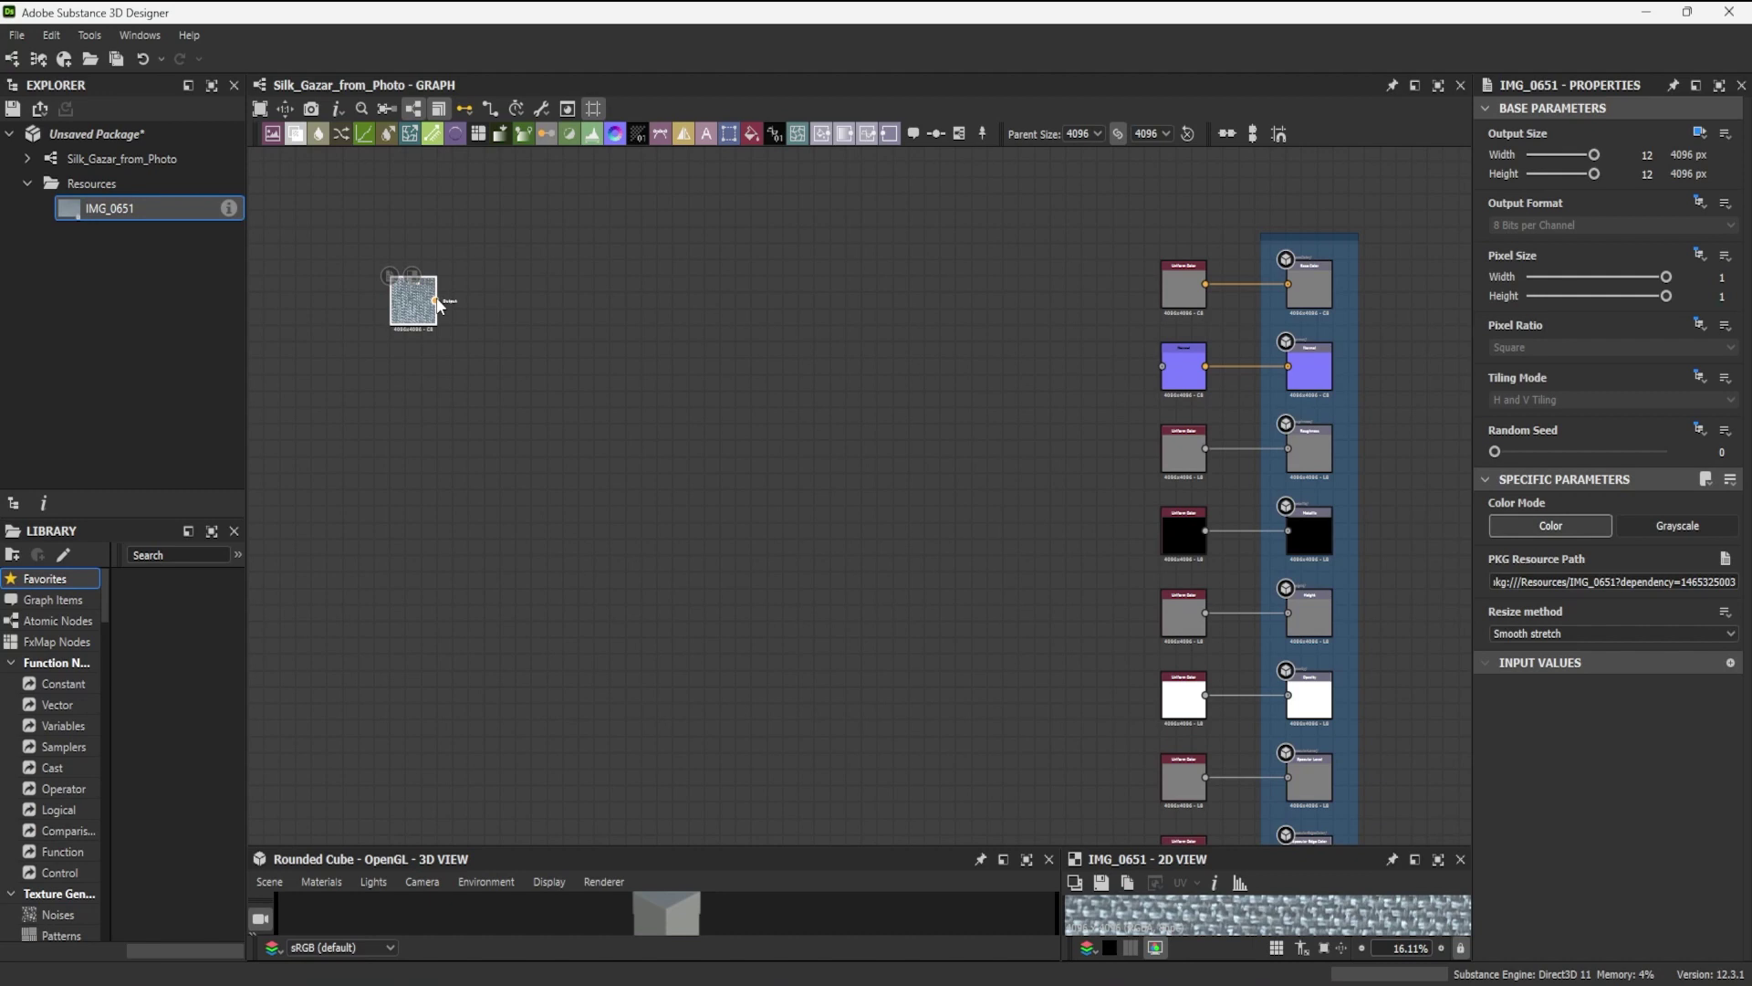
Step: Add a Grayscale Conversion node fed by the Bitmap node's output
left_click_drag(437, 302, 494, 302)
type("gr")
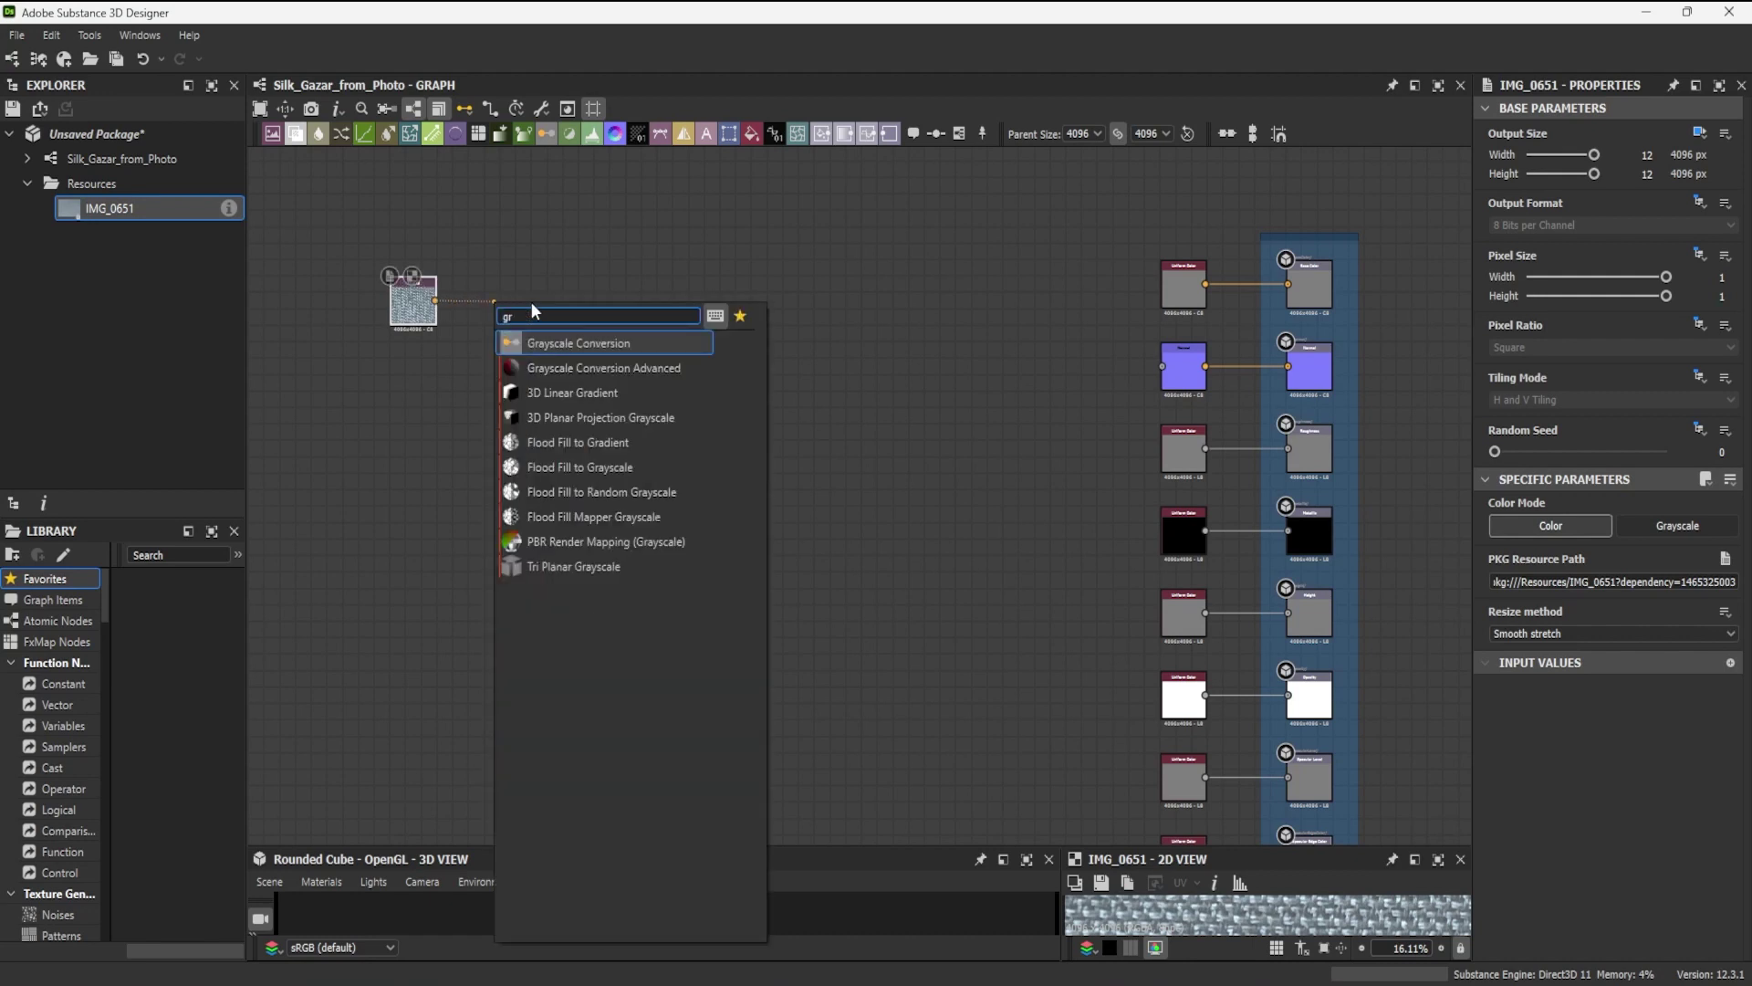
left_click(573, 341)
scroll(562, 318, "up", 3)
scroll(845, 413, "up", 1)
middle_click_drag(911, 421, 820, 403)
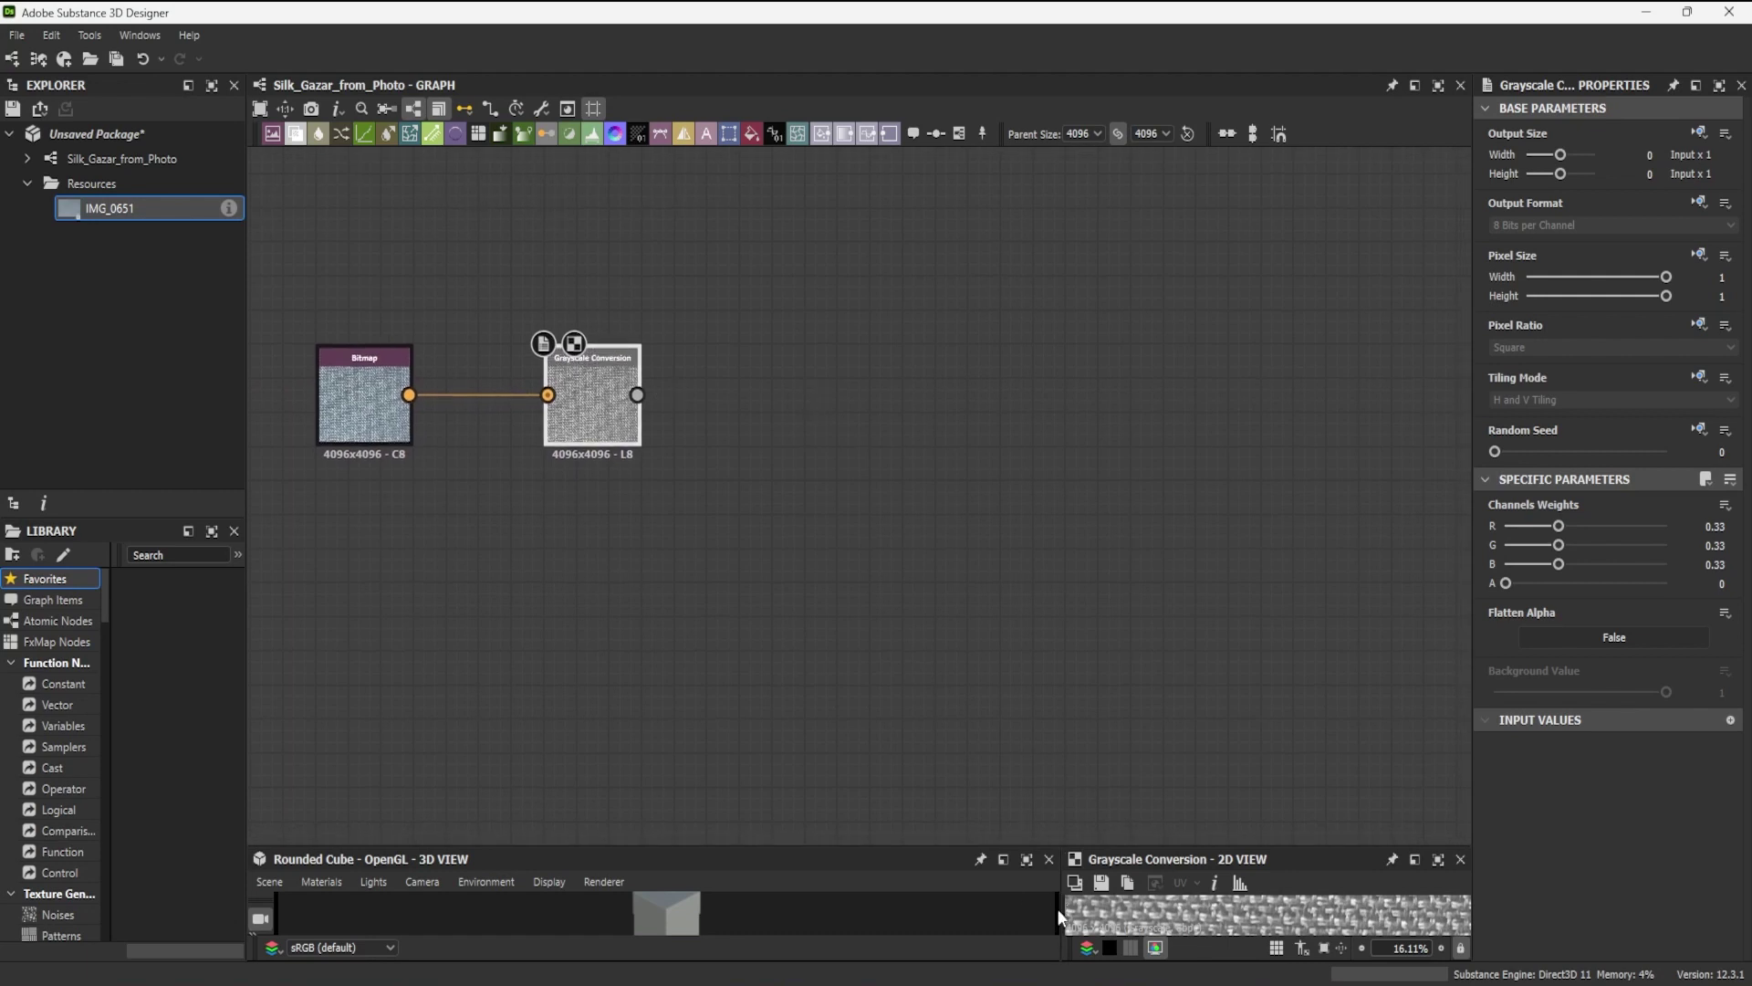
Step: Enlarge the 2D view and centre the cube and the grayscale fabric in their previews
left_click_drag(1061, 915, 734, 900)
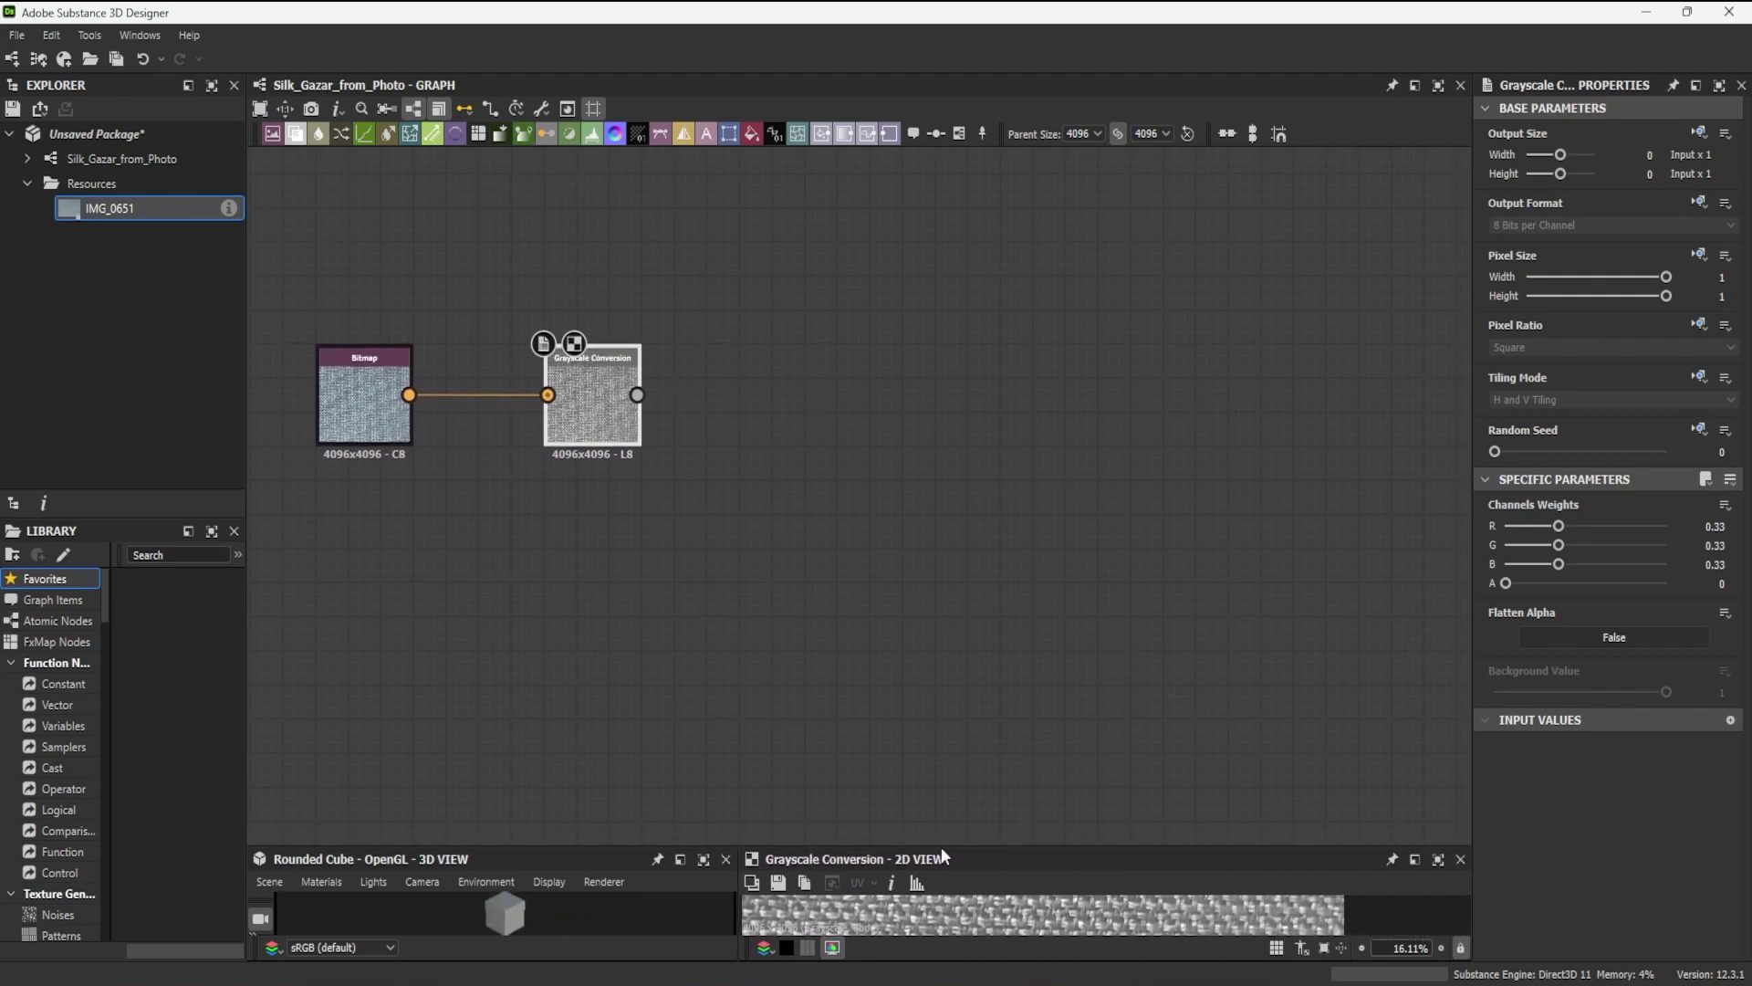
left_click_drag(945, 846, 953, 602)
scroll(552, 807, "up", 4)
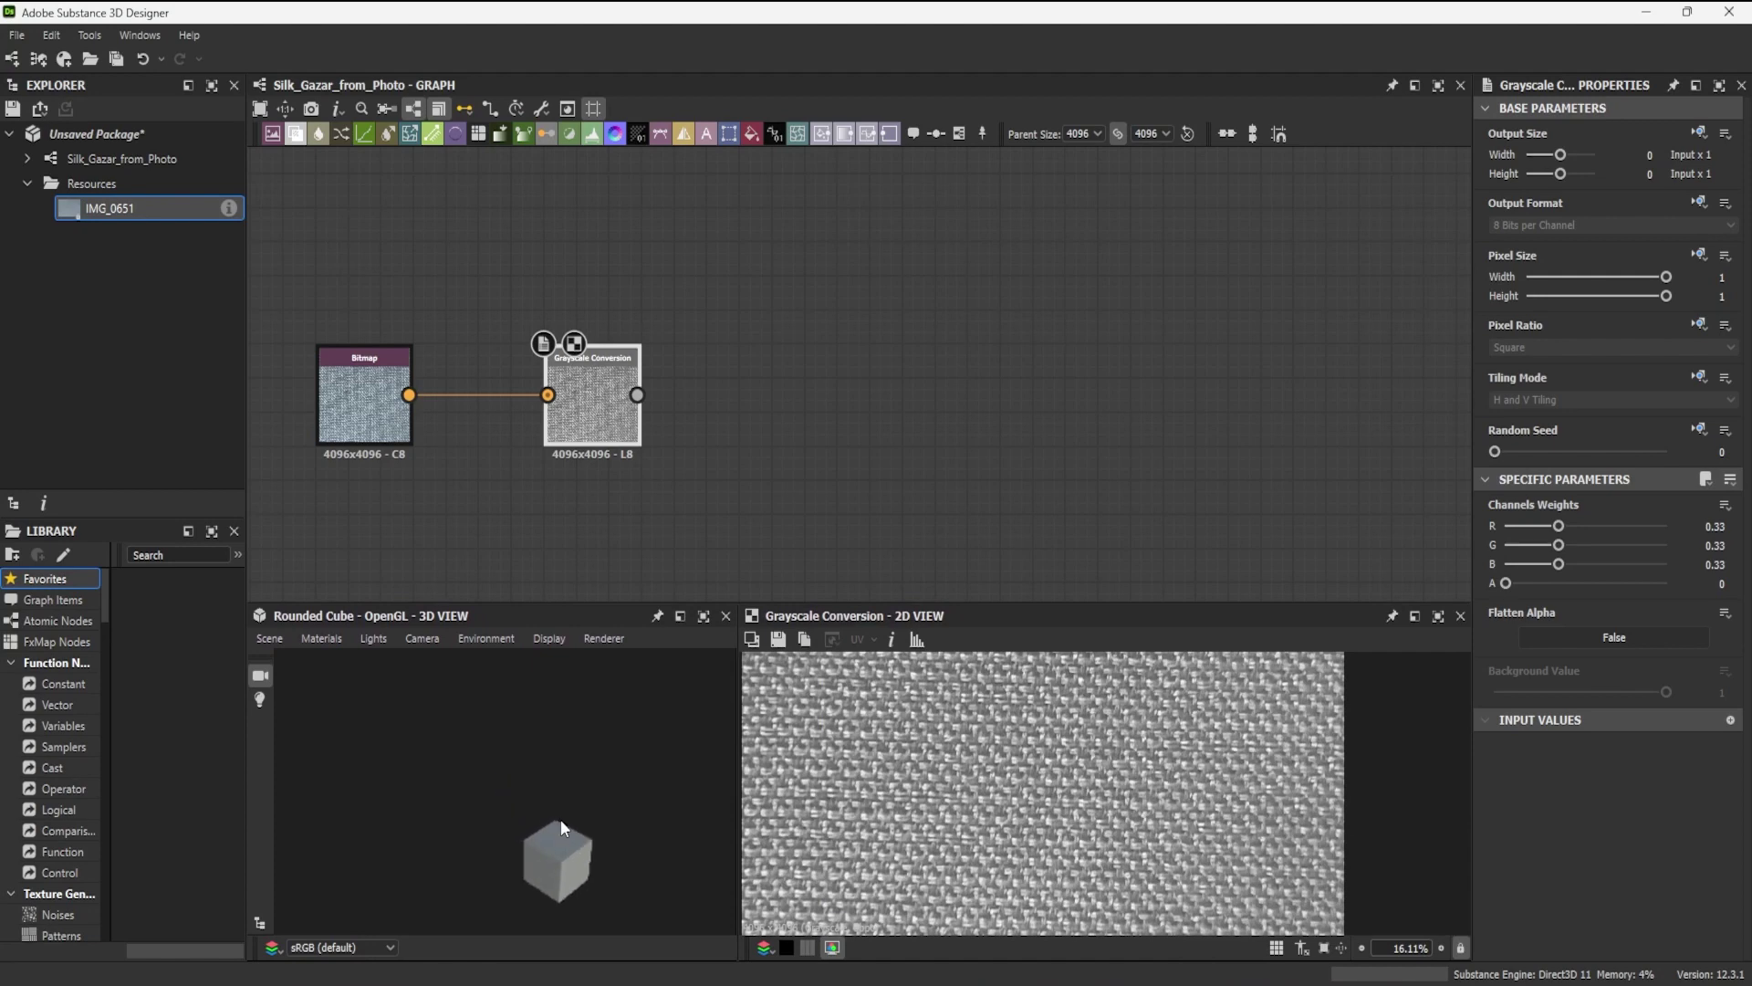
middle_click_drag(840, 731, 925, 780)
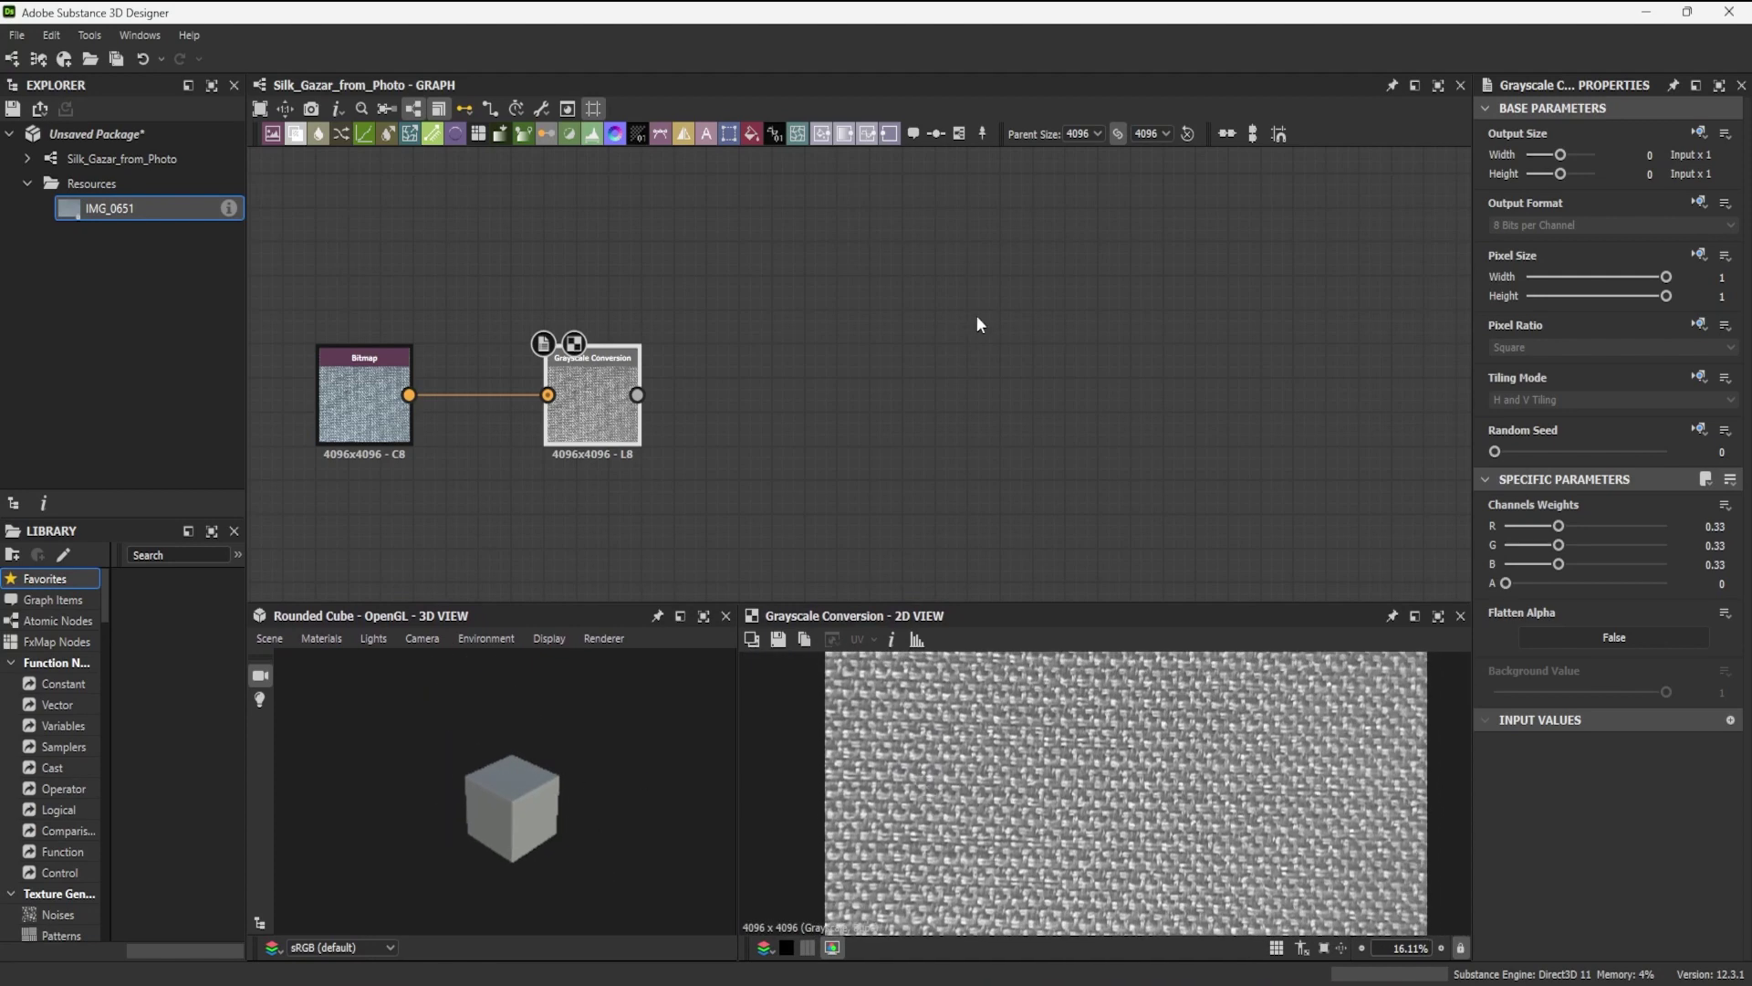
Step: Add a Make It Tile Patch Grayscale node after the Grayscale Conversion and inspect its tiling up close in 2D
left_click_drag(637, 394, 758, 394)
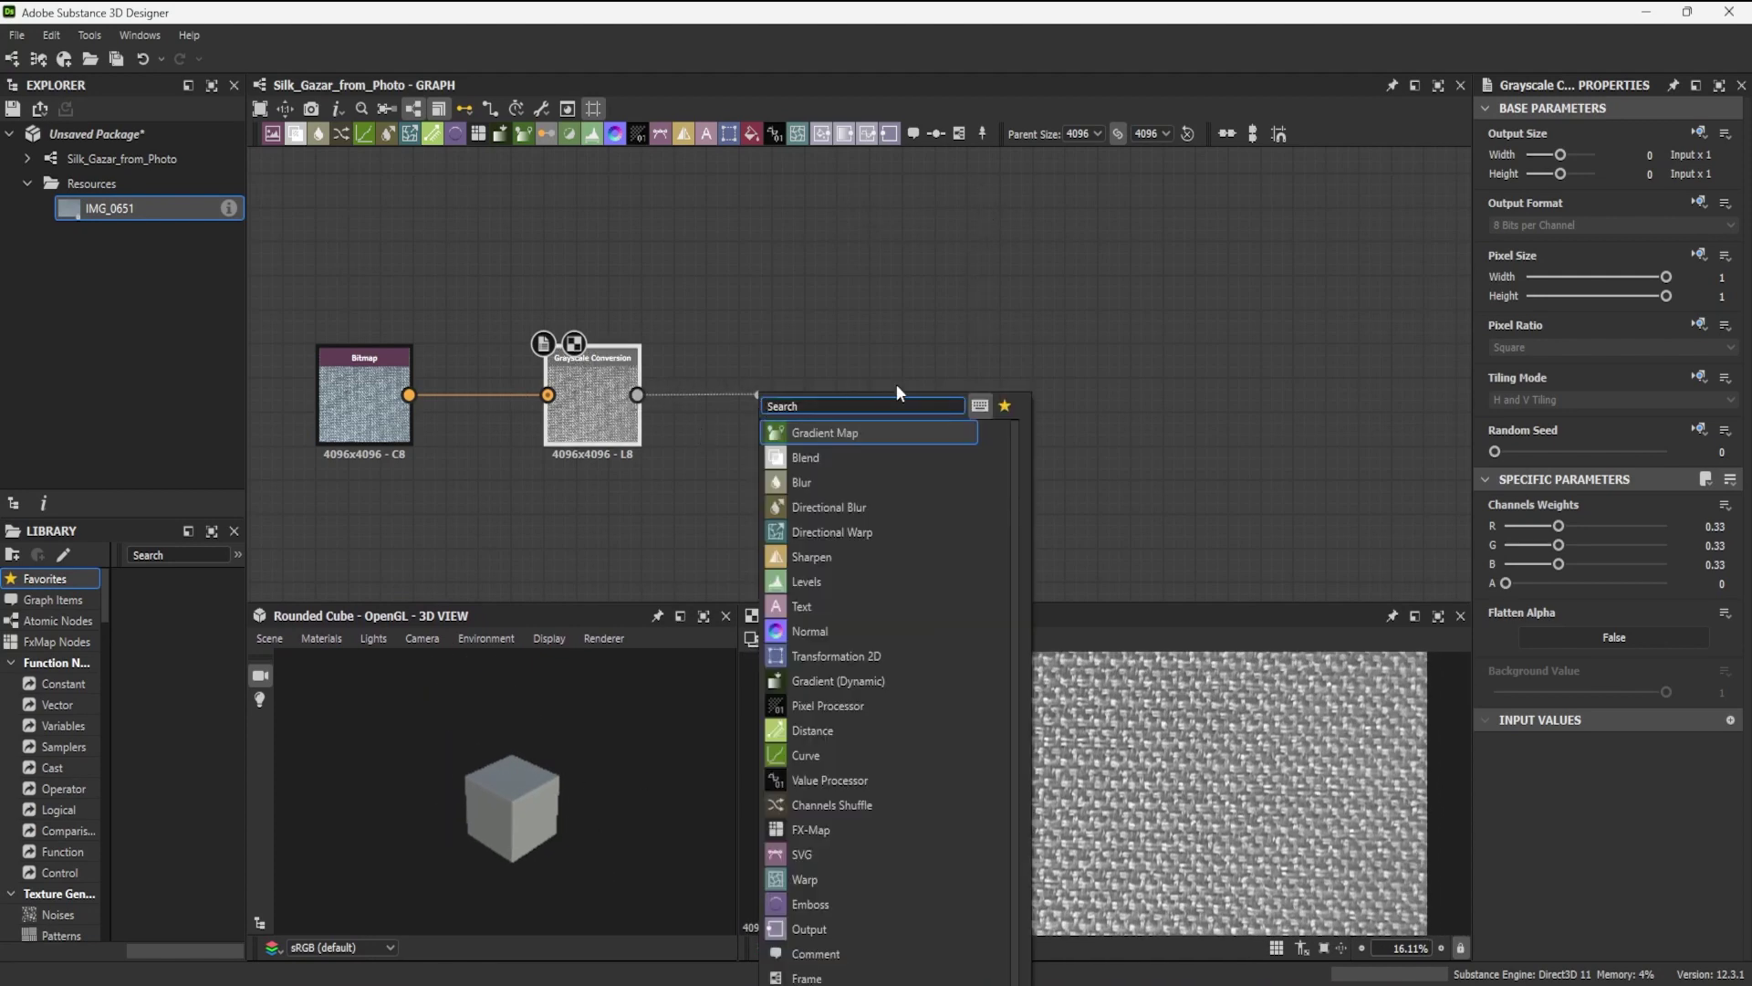
type("make")
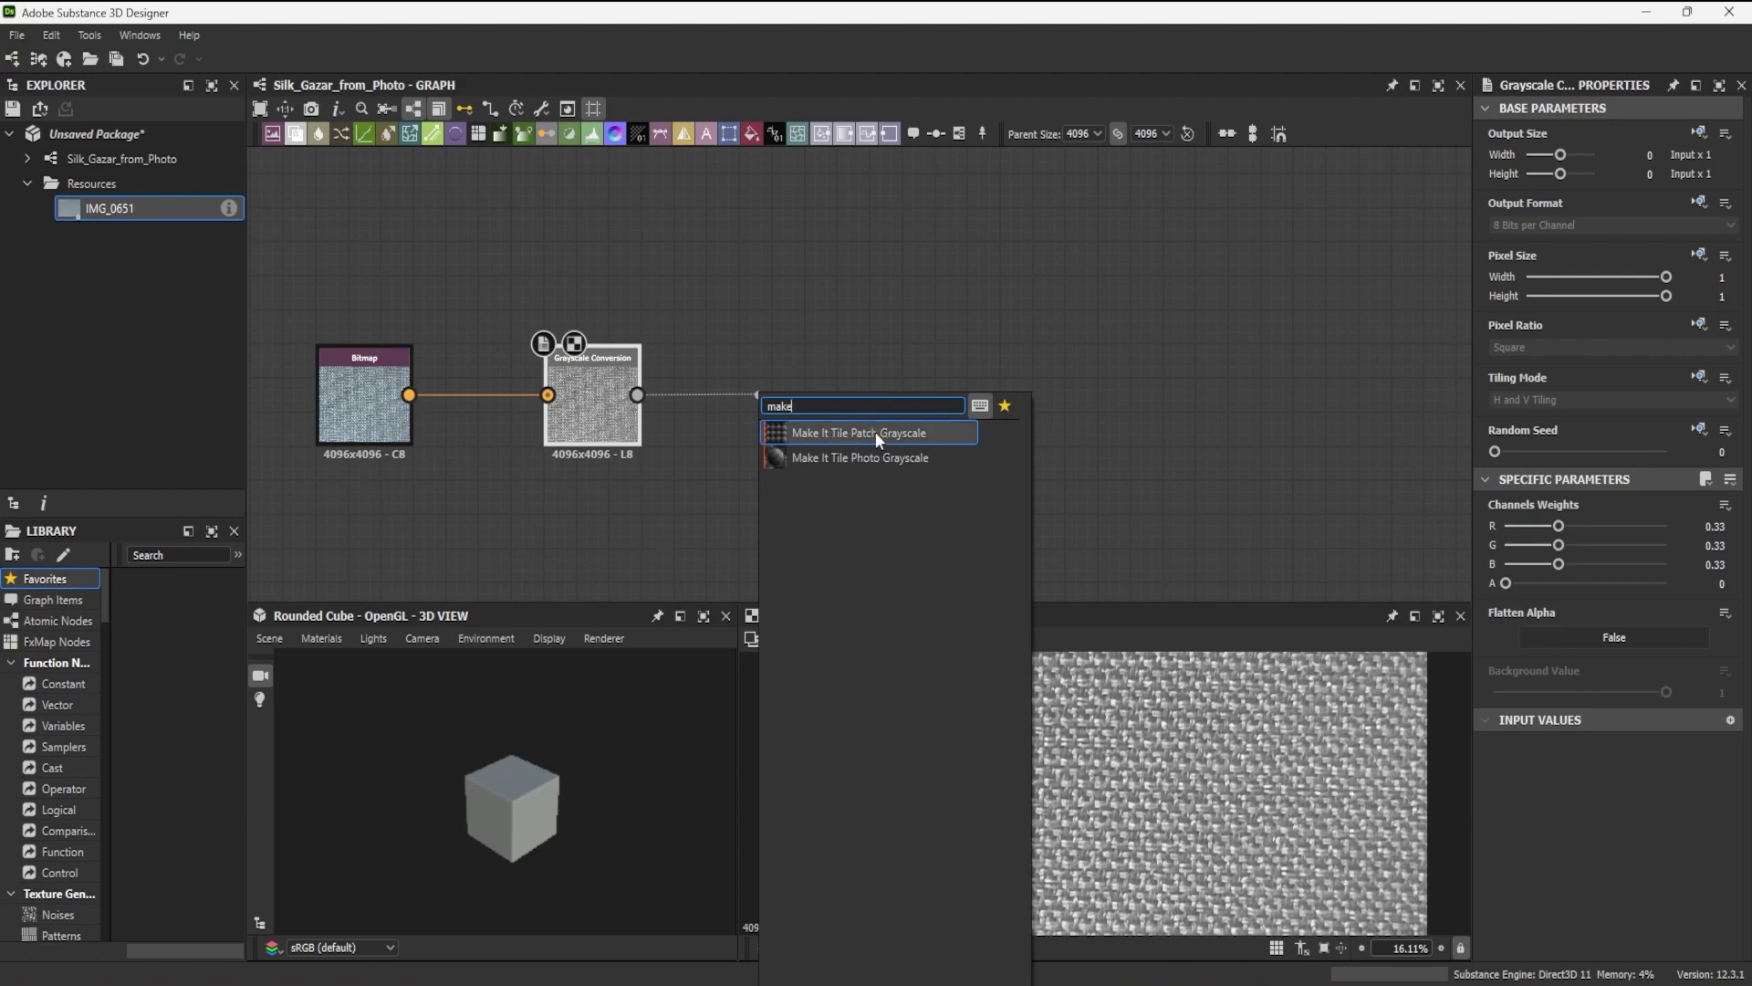
left_click(856, 434)
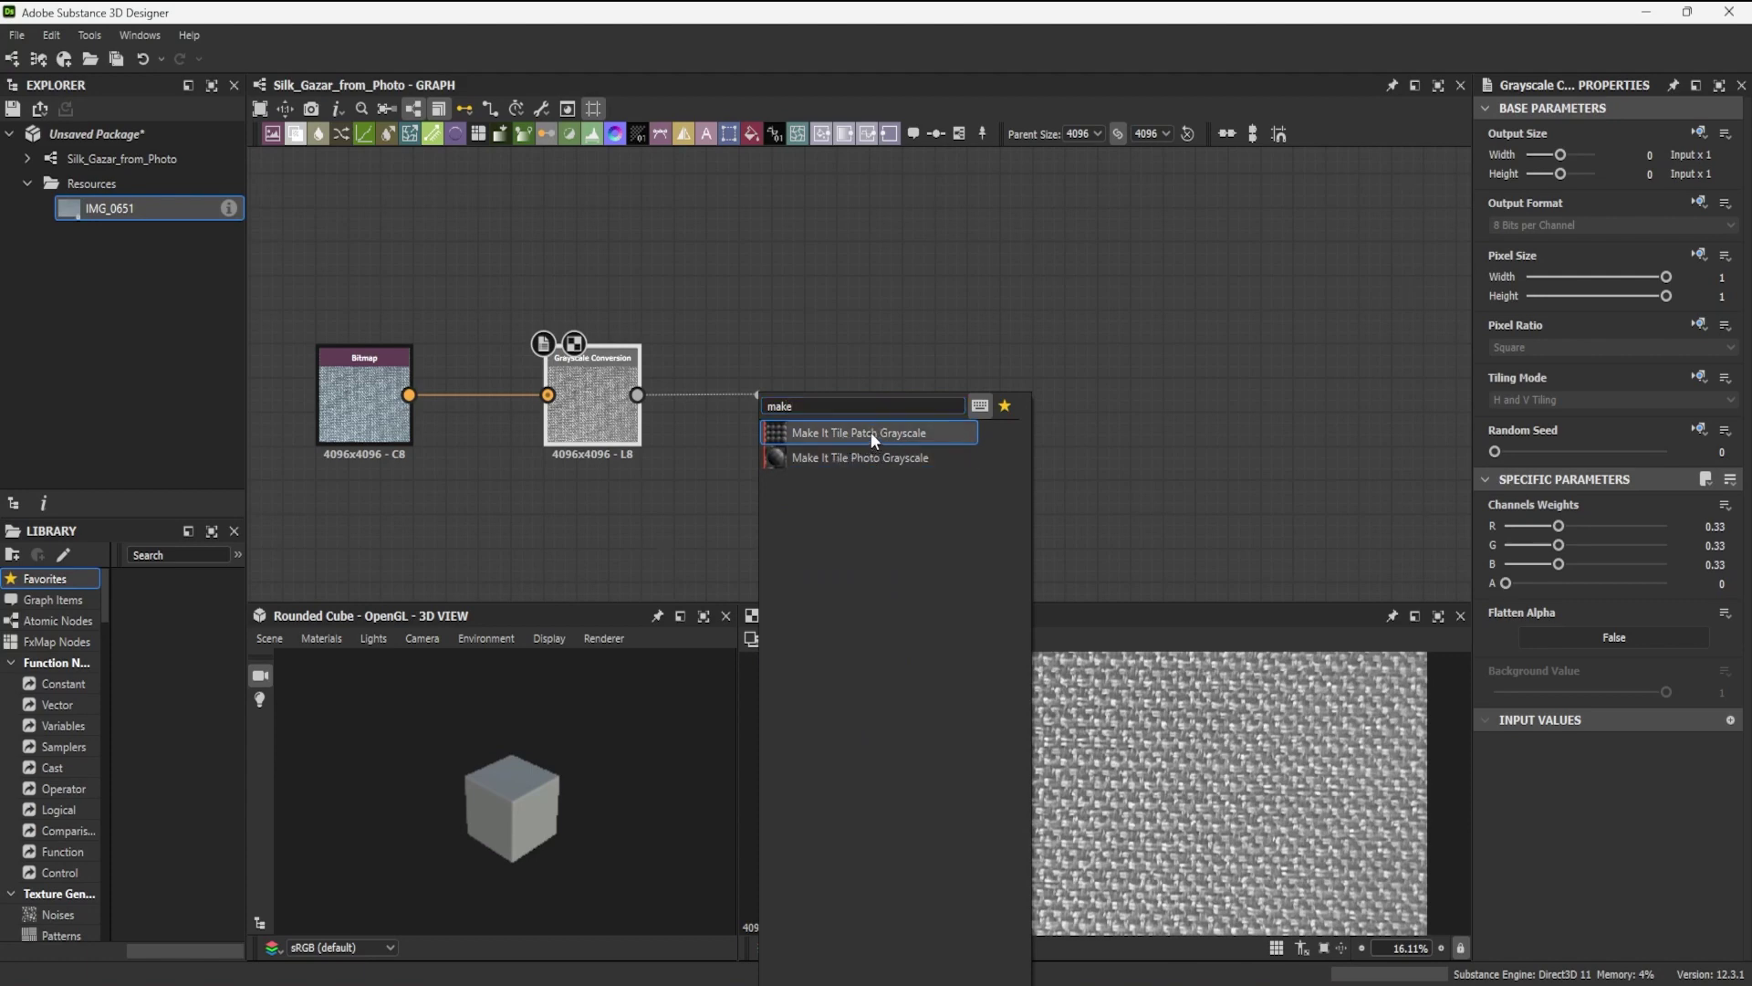
middle_click_drag(1054, 480, 907, 476)
scroll(838, 420, "up", 2)
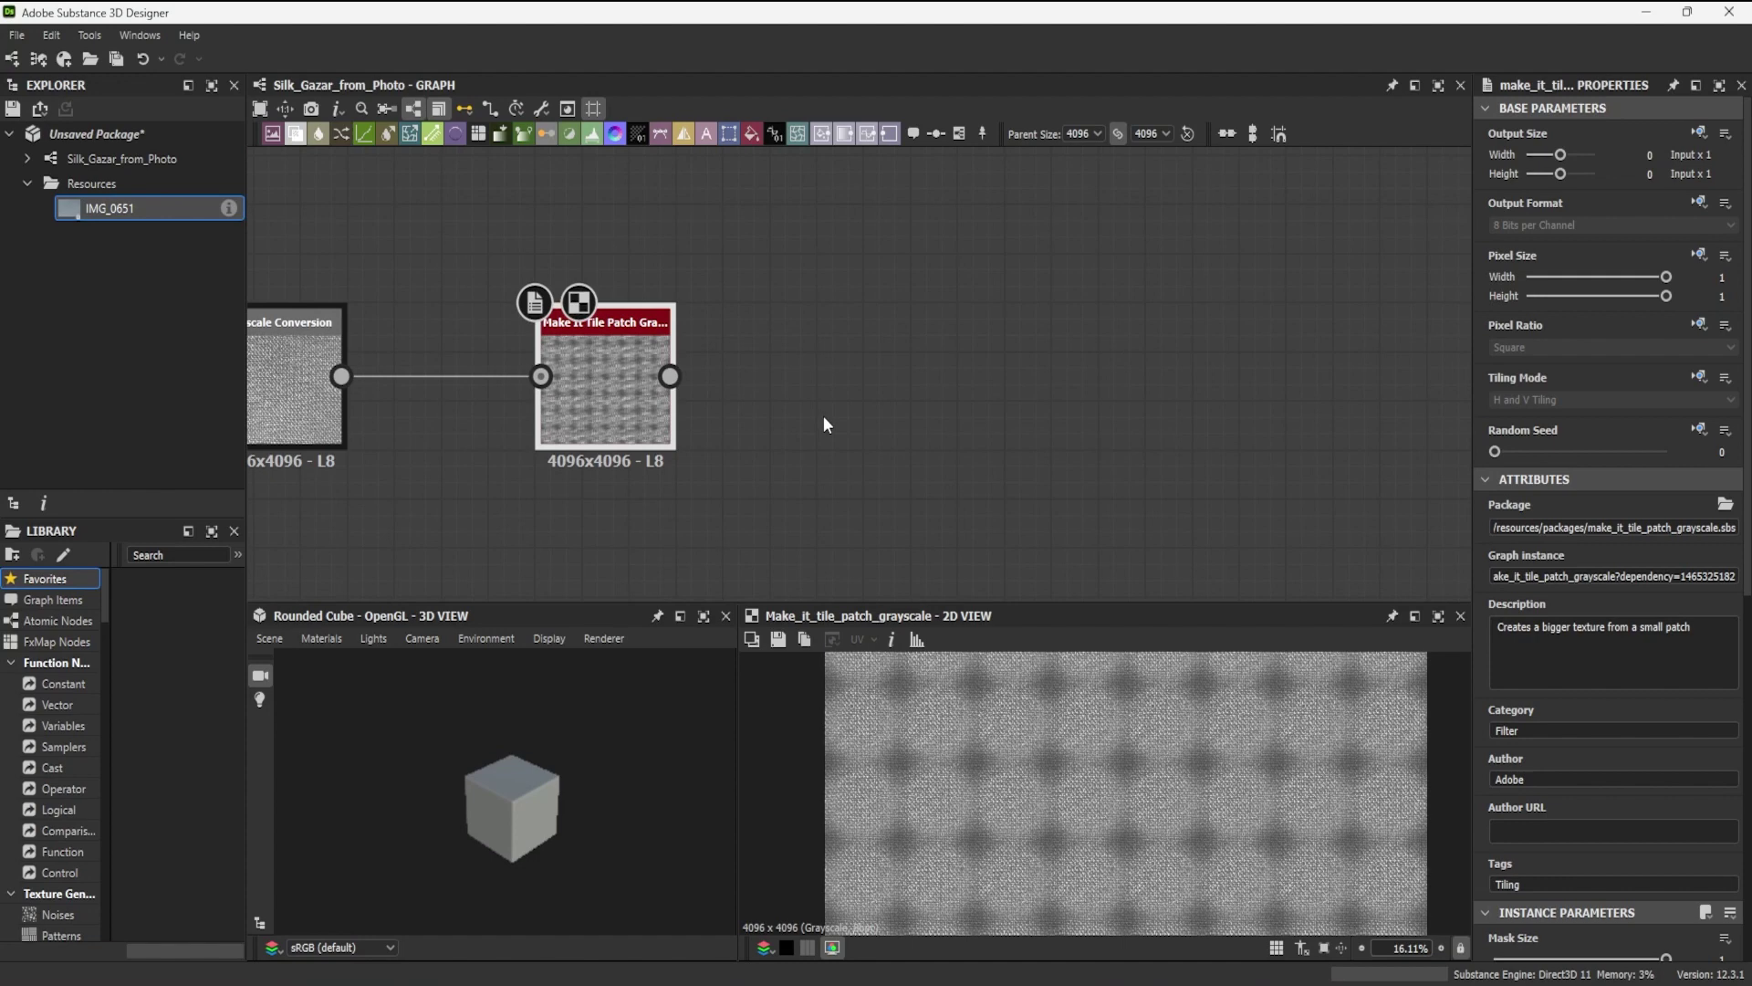
middle_click_drag(845, 422, 867, 425)
scroll(1115, 798, "up", 3)
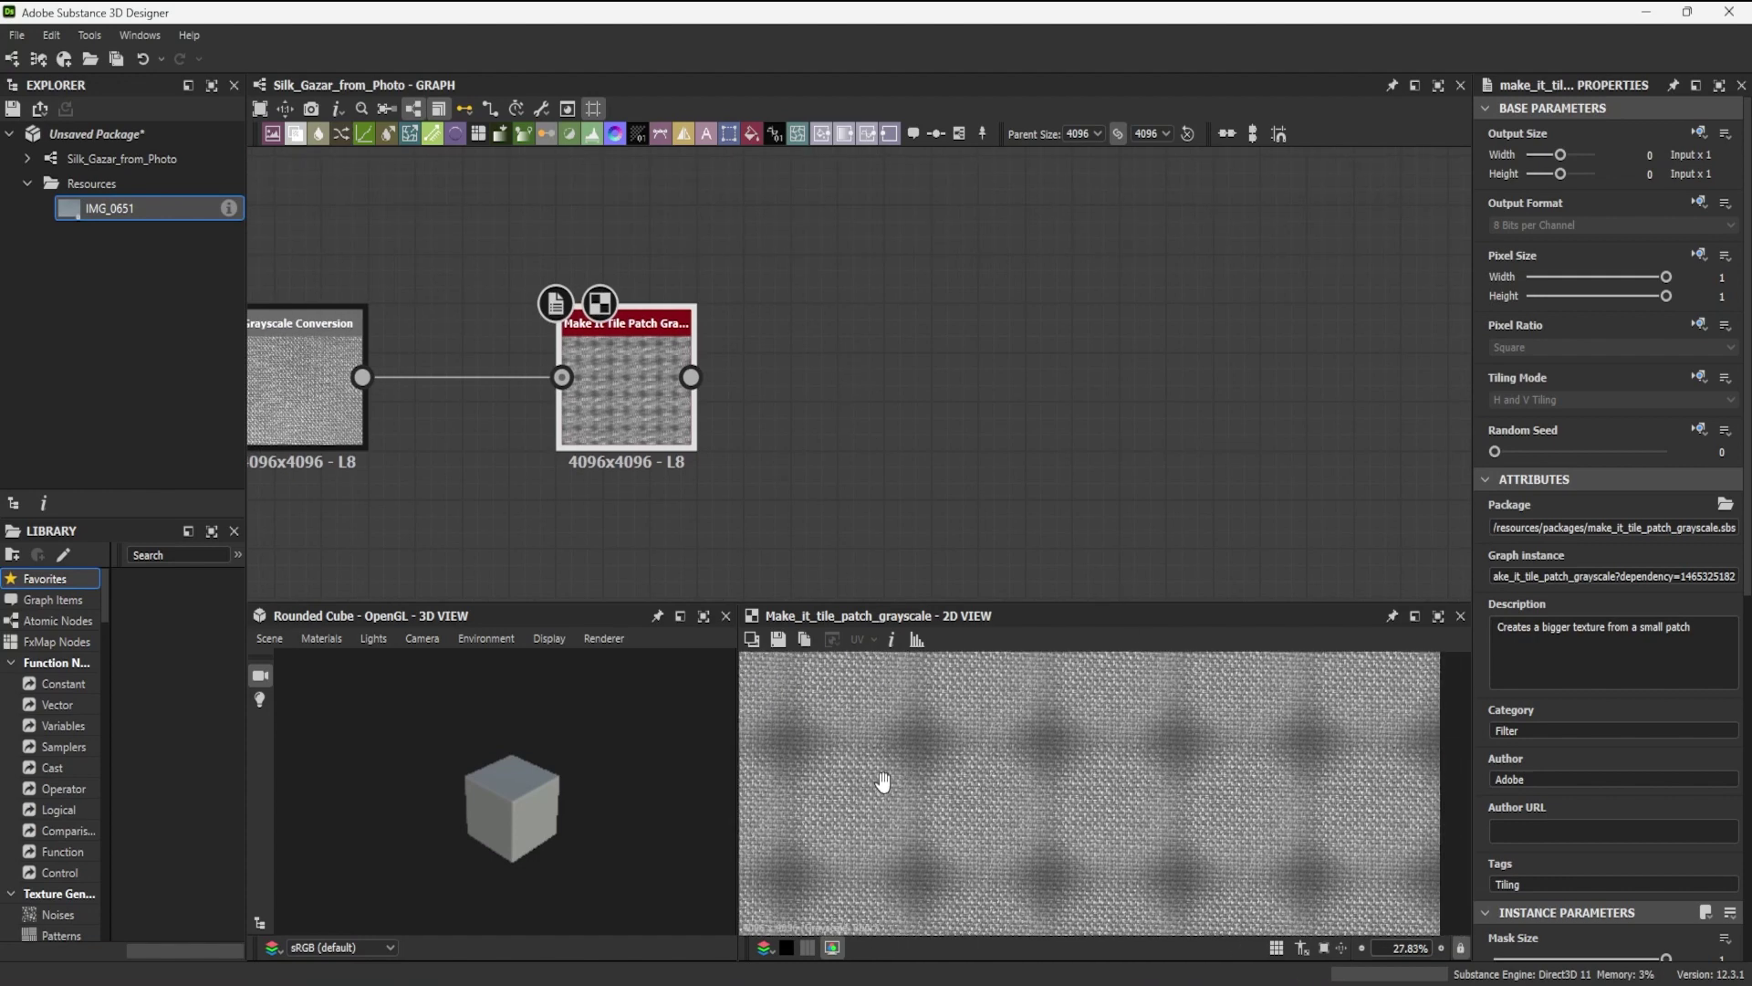
Step: Make the preview area taller and the Properties panel wider, and bring the tile patch node's instance parameters into view
left_click_drag(1058, 605, 1076, 502)
middle_click_drag(1077, 705, 1053, 733)
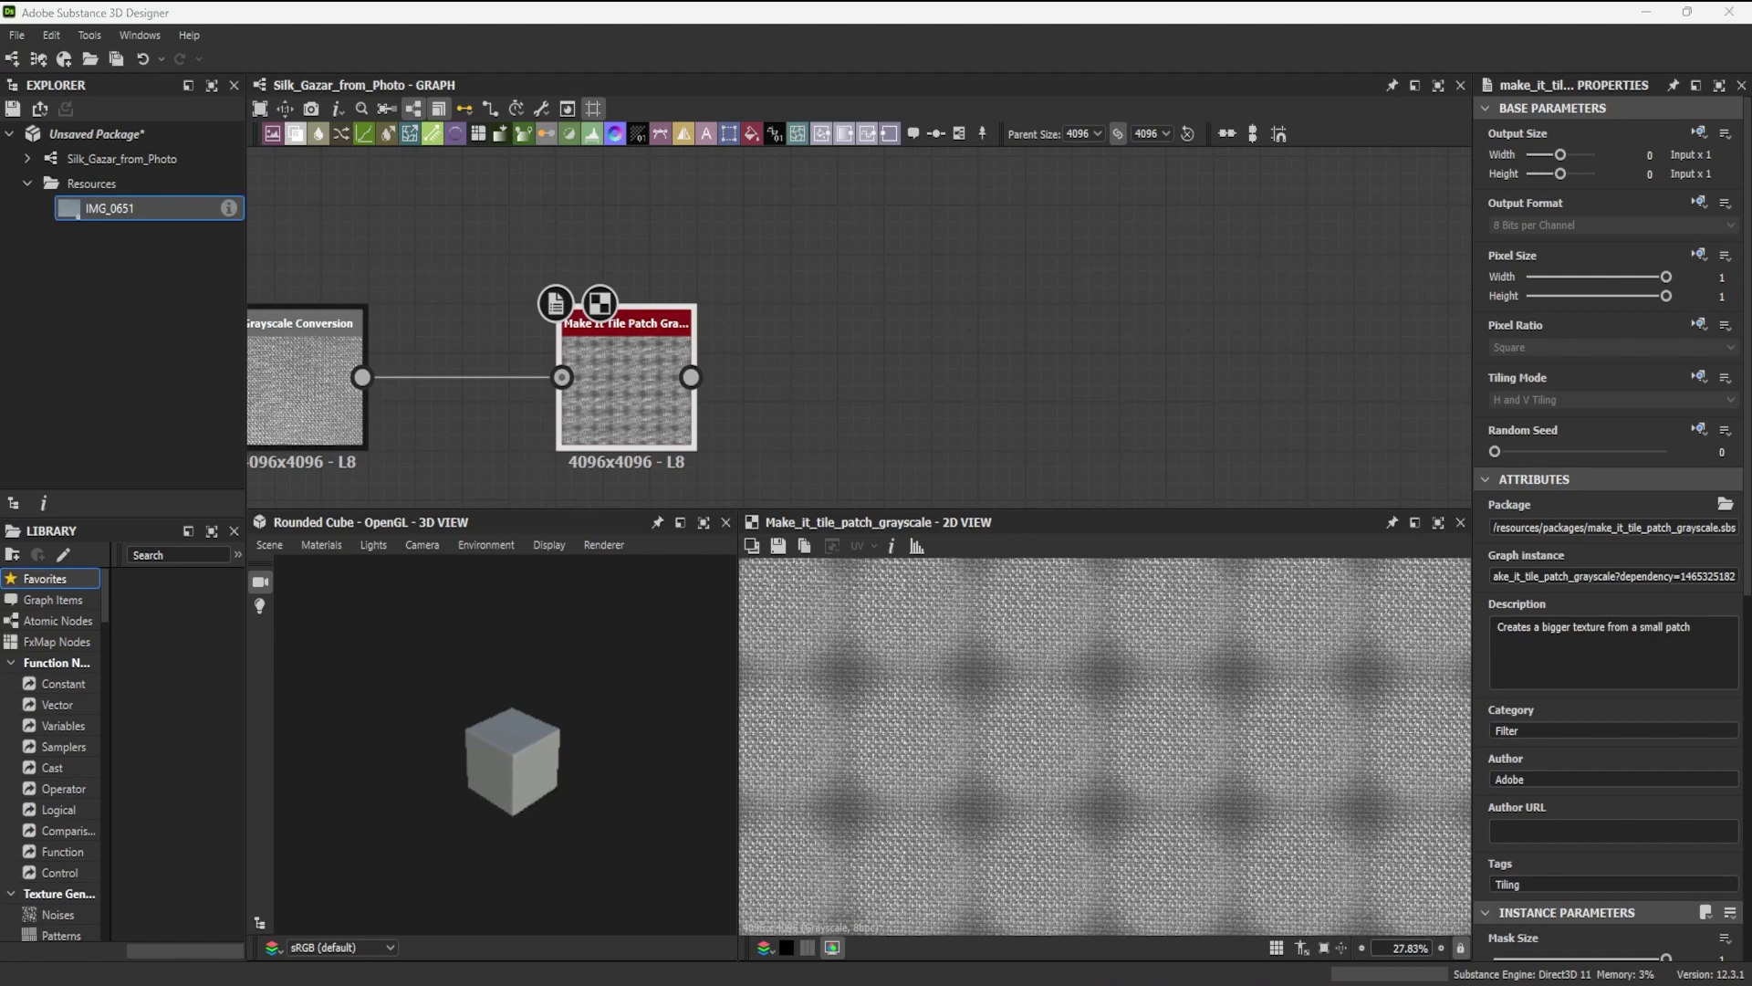
left_click_drag(1475, 574, 1379, 575)
scroll(1574, 785, "down", 5)
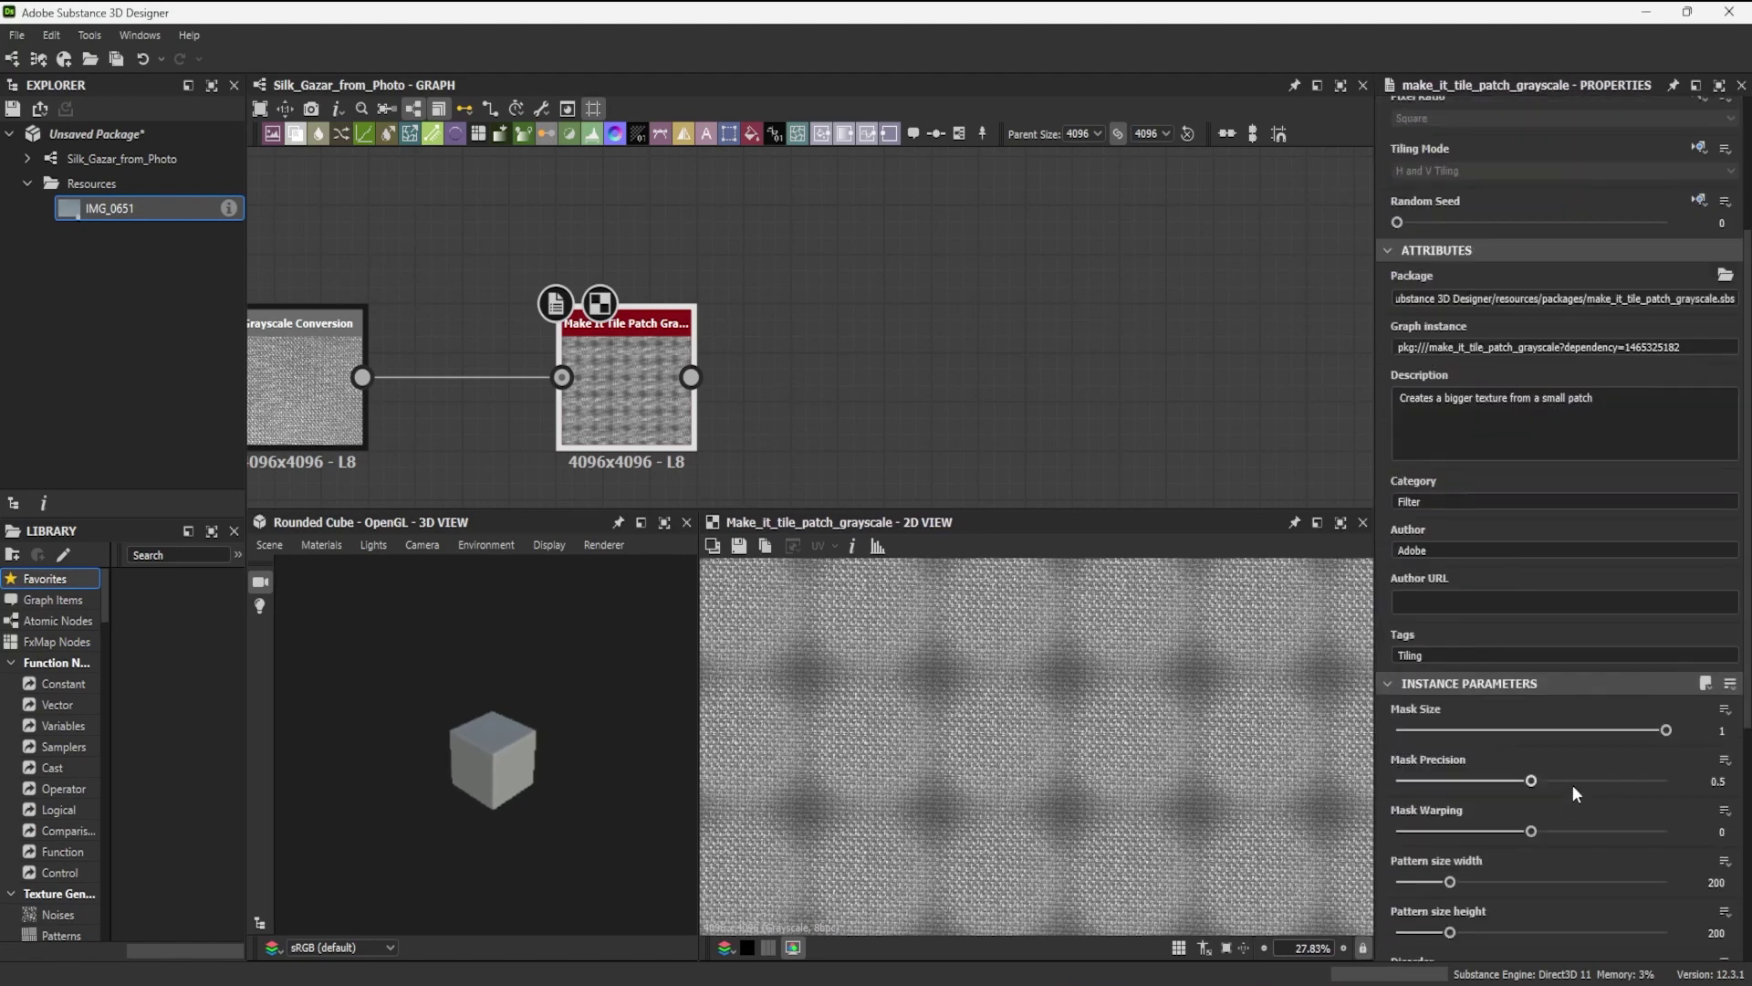
scroll(1586, 743, "down", 2)
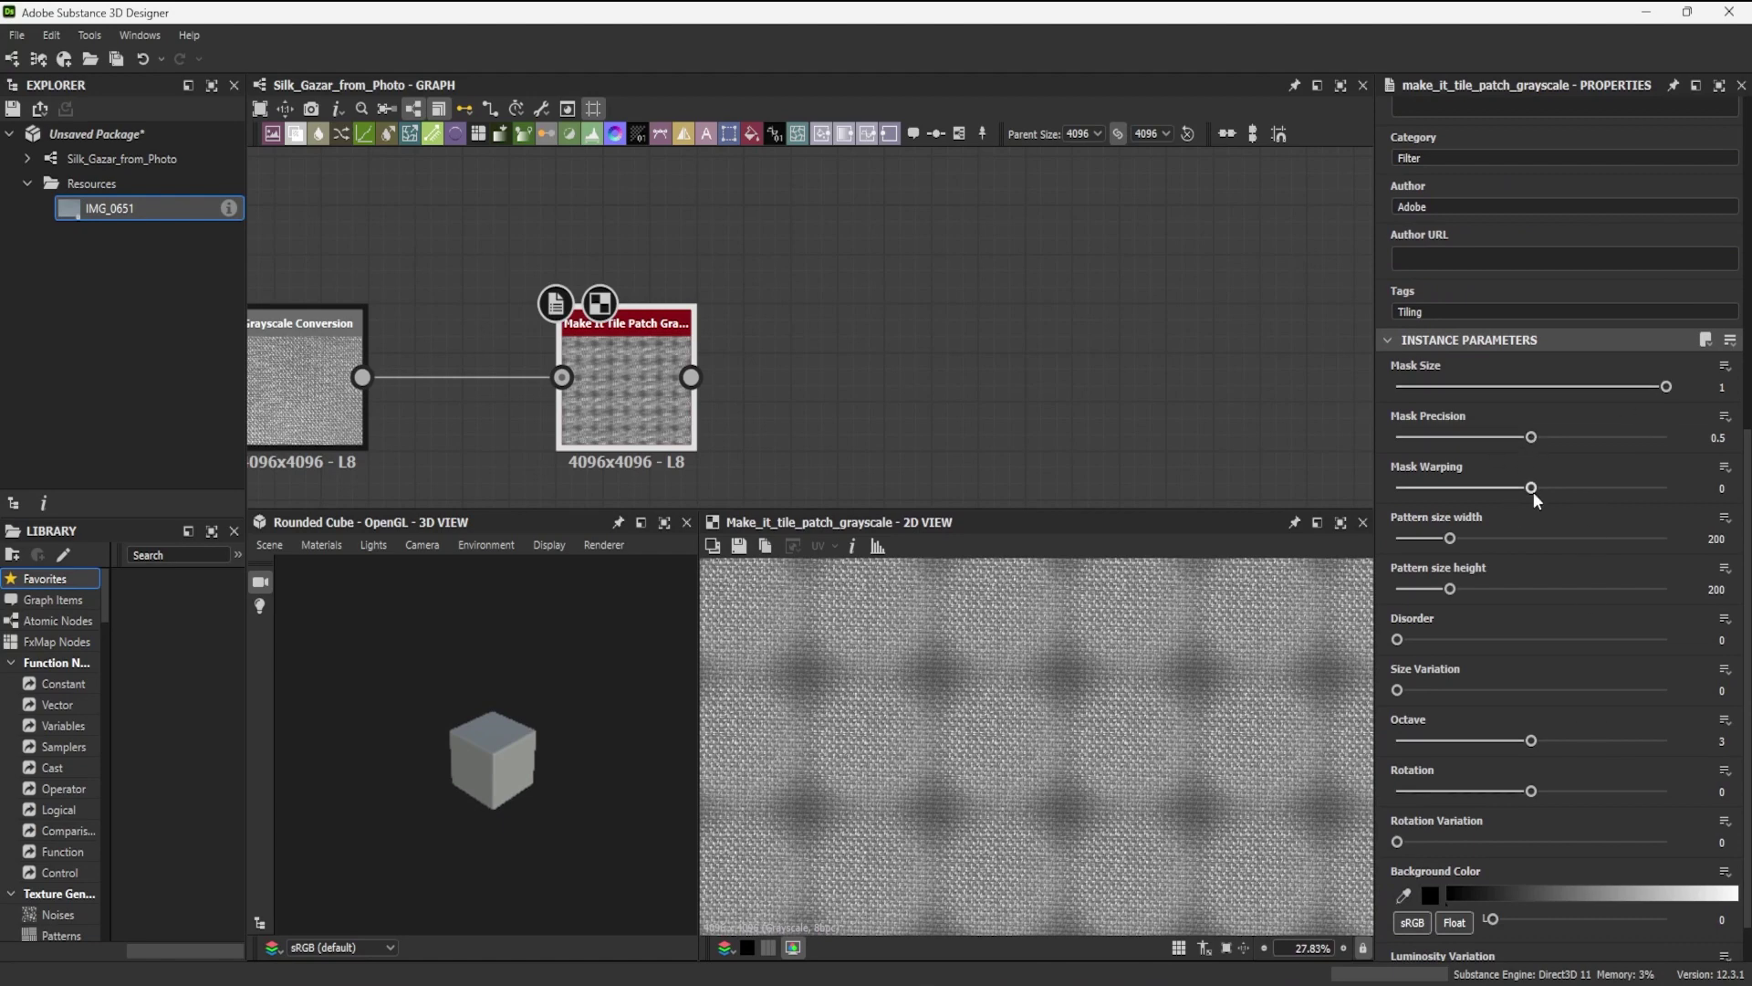
Step: Set the tile patch node's Mask Warping to 100, pattern size width to 305.22 and pattern size height to 313.25
left_click_drag(1533, 491, 1661, 493)
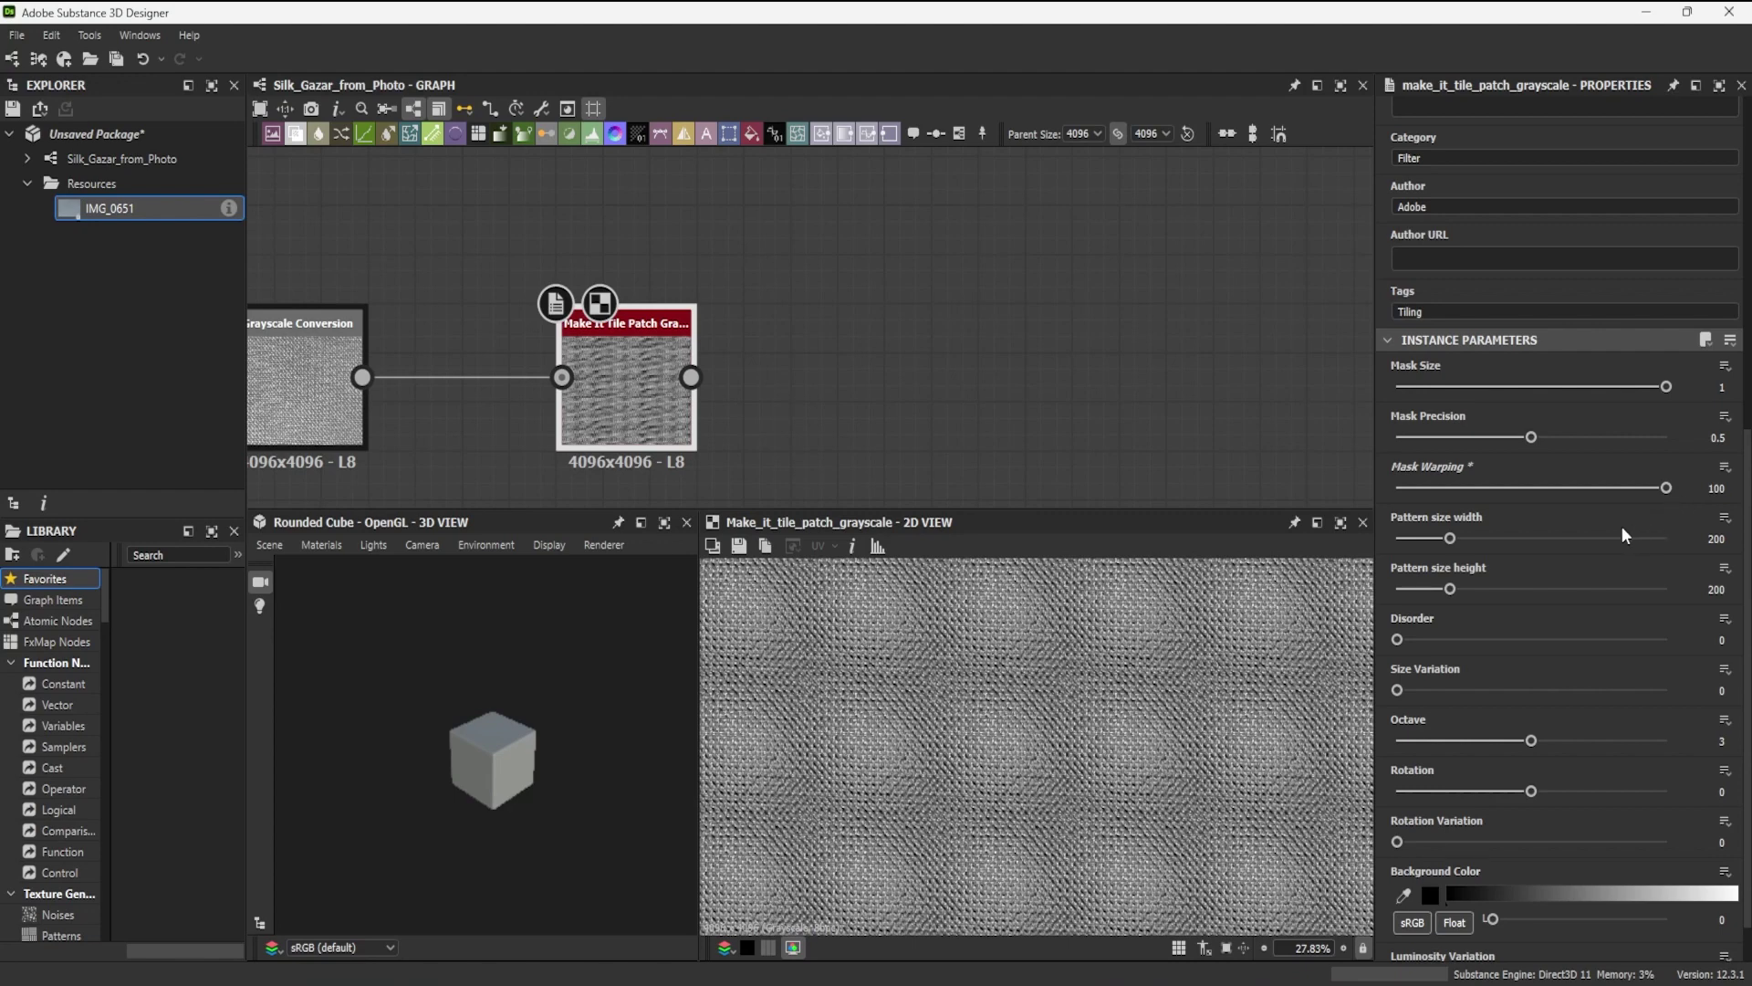
left_click_drag(1450, 540, 1488, 539)
left_click(1710, 539)
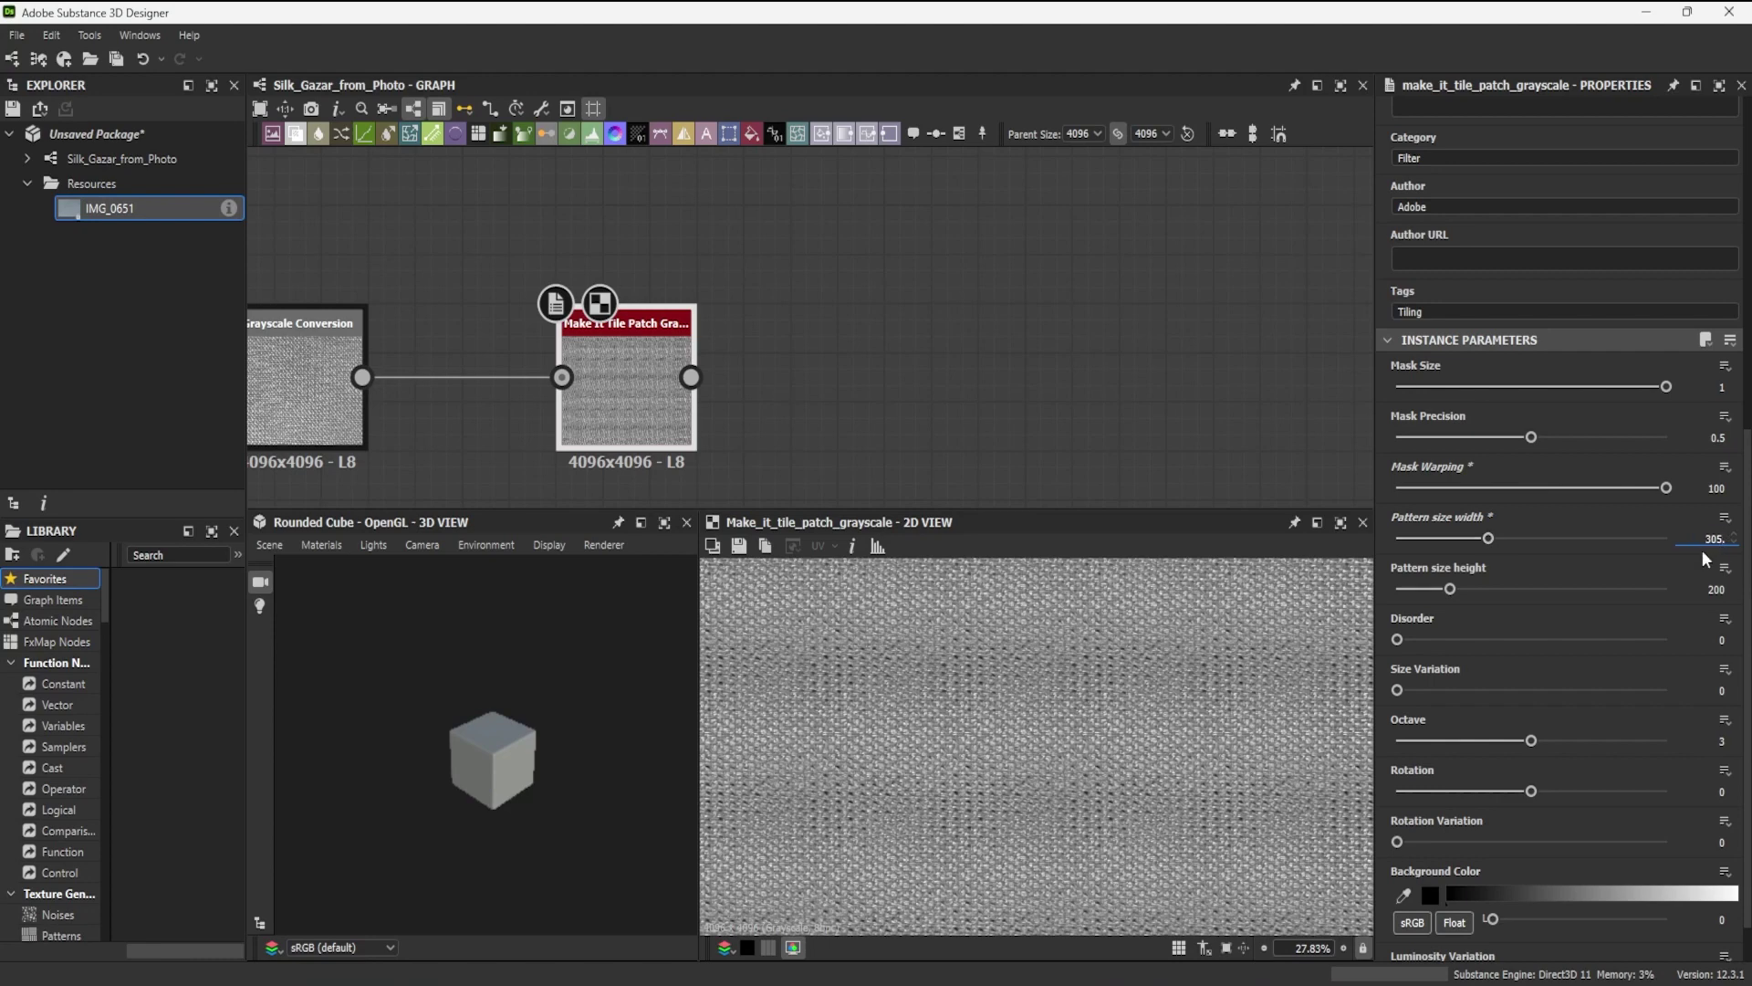
type("22")
key("Return")
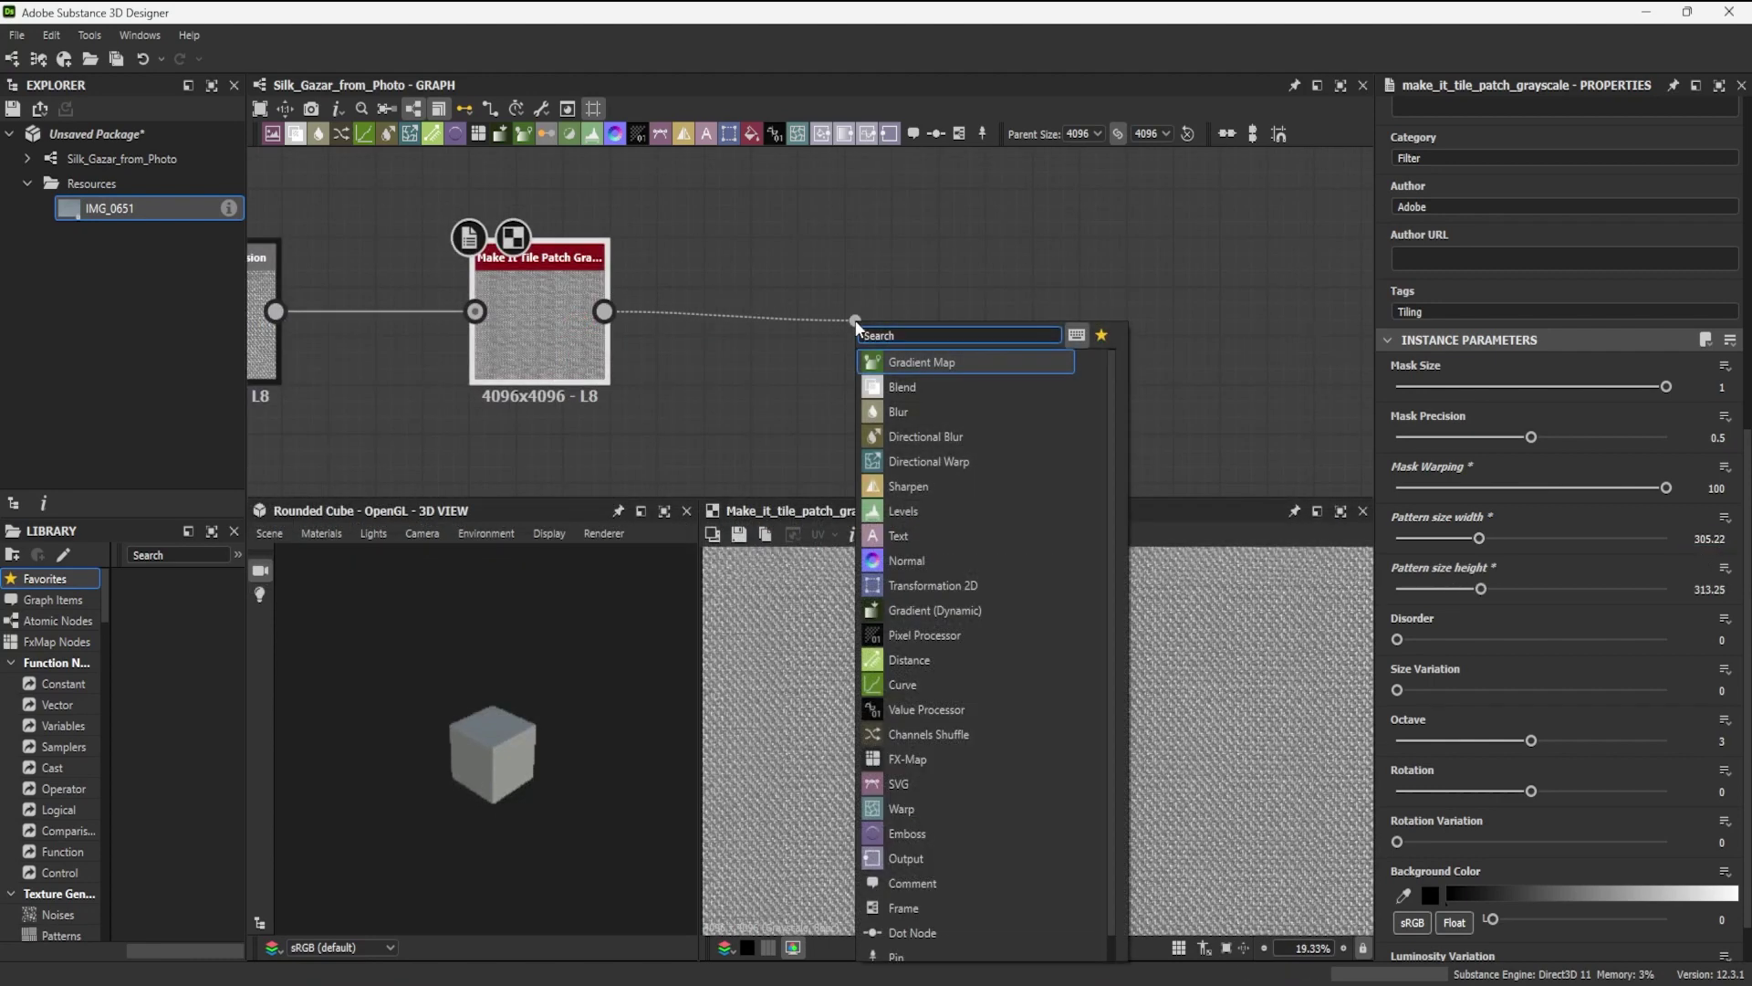
Step: Add a Directional Warp node after the Make It Tile Patch Grayscale node and set its intensity to 1
type("direc")
left_click(979, 385)
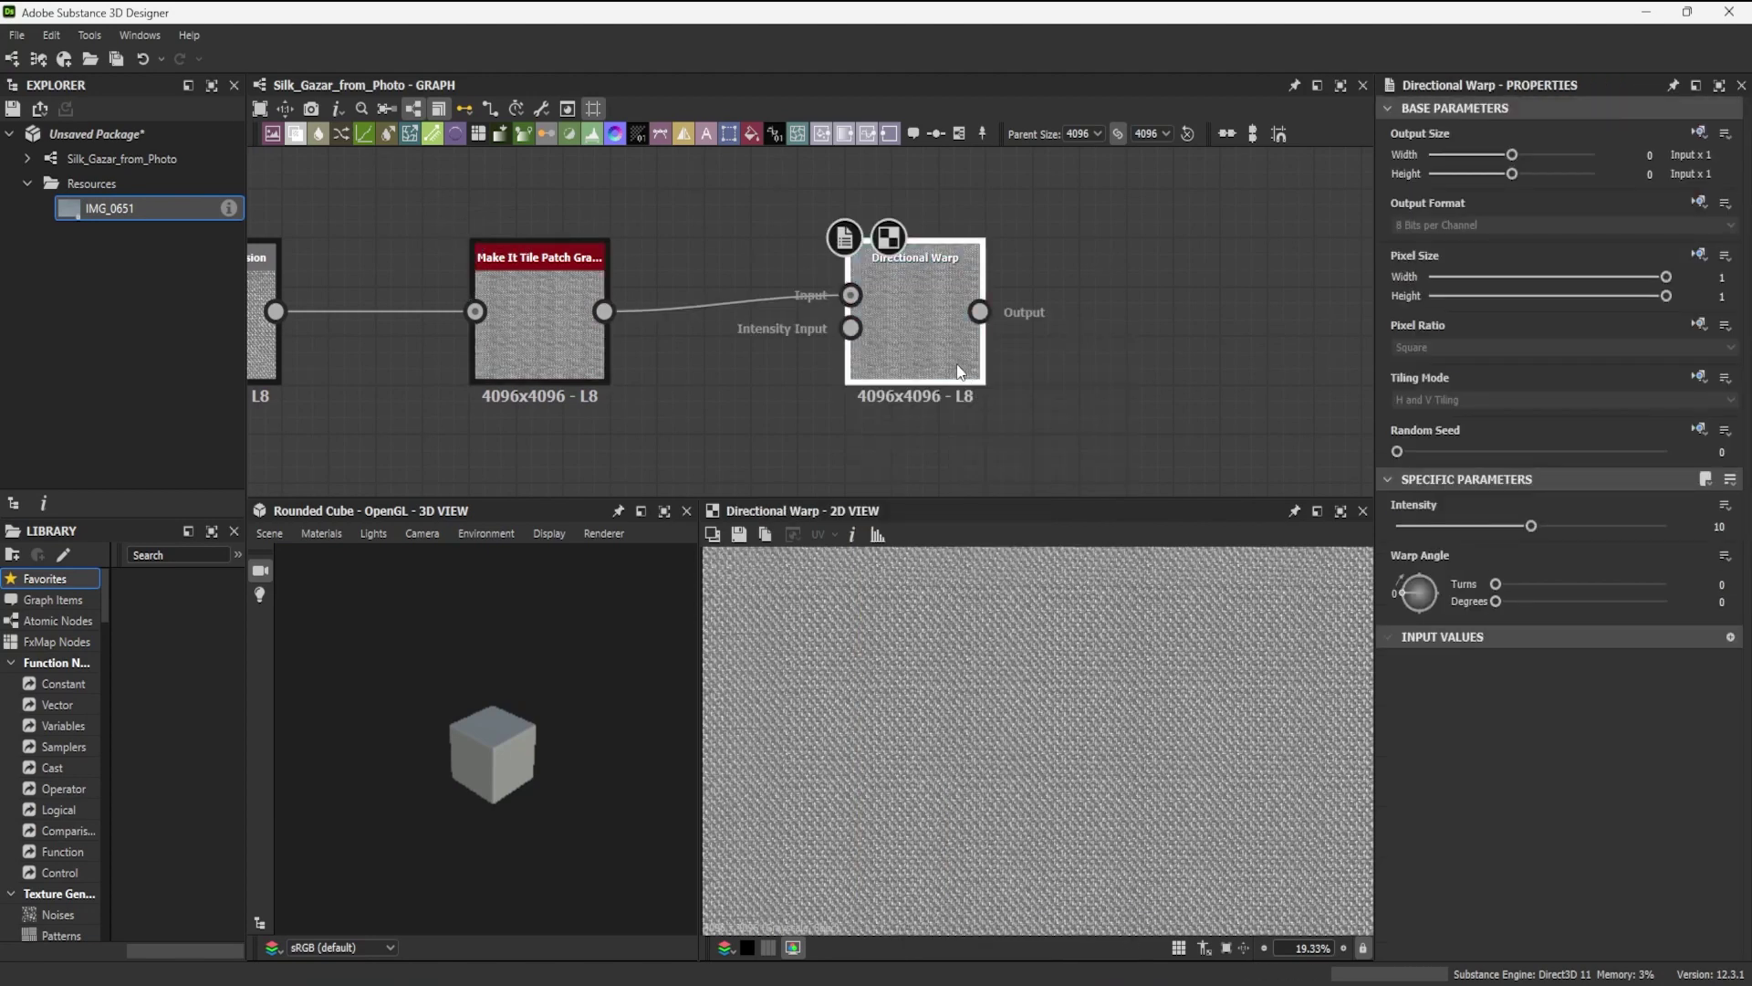
left_click_drag(958, 372, 917, 362)
left_click_drag(1533, 527, 1686, 534)
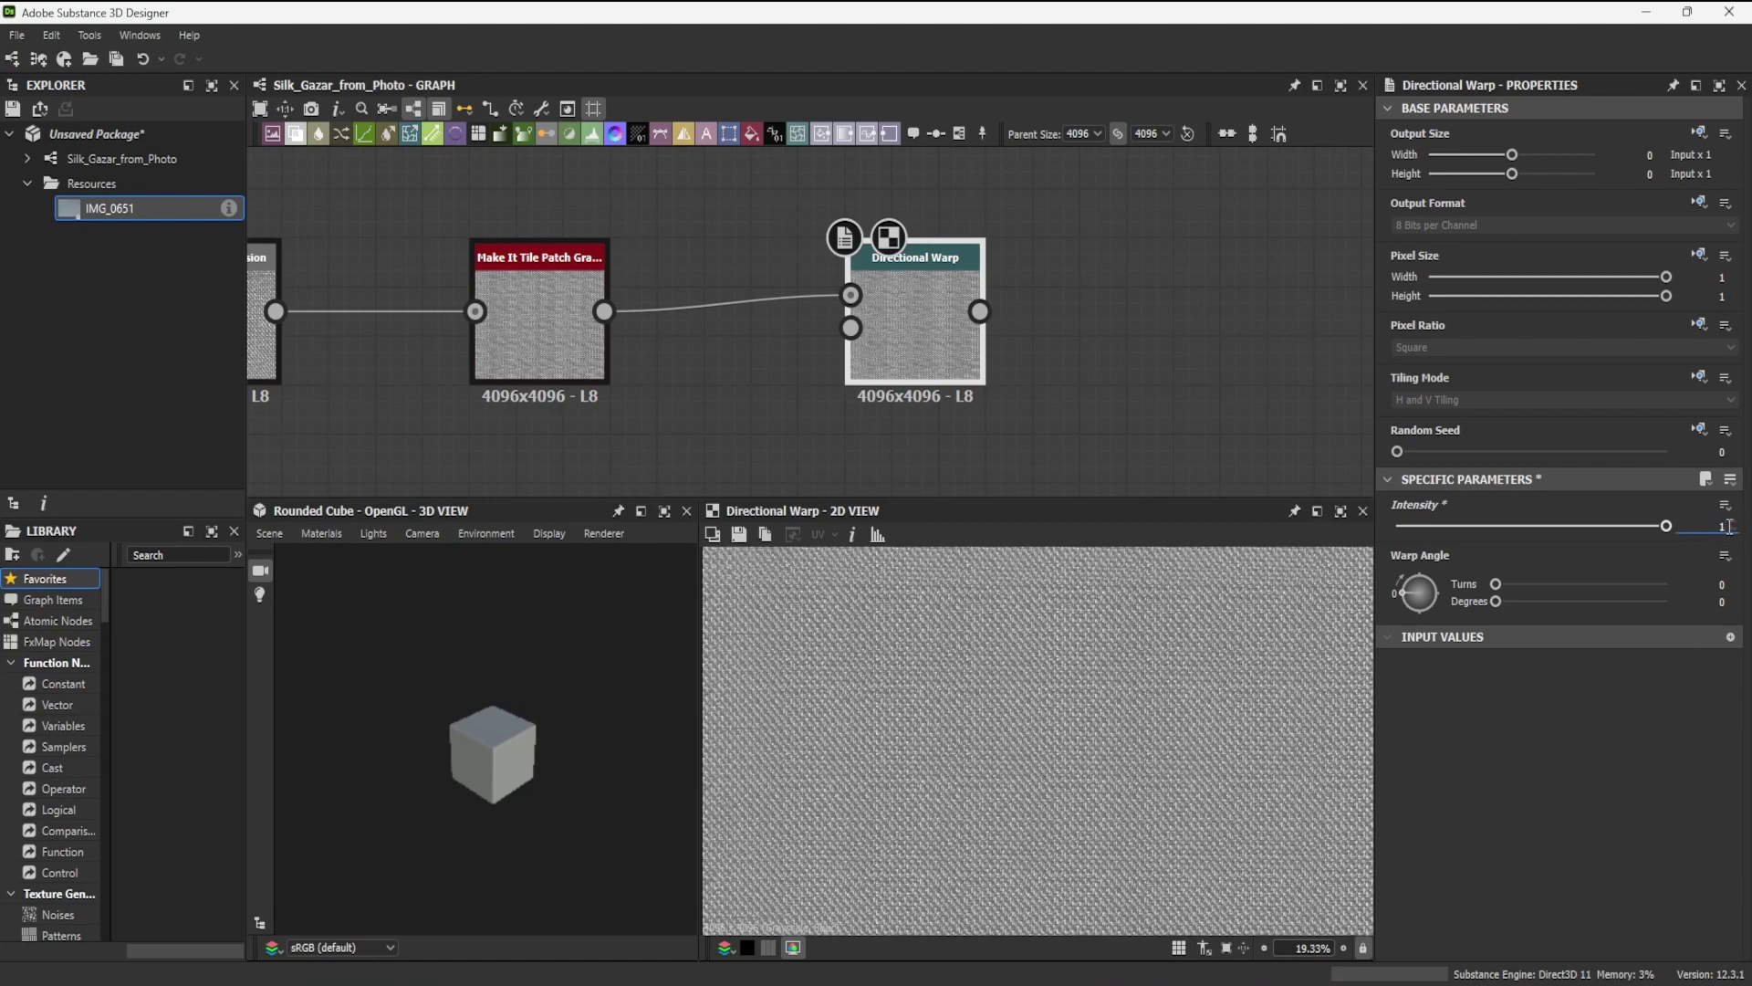
key("Return")
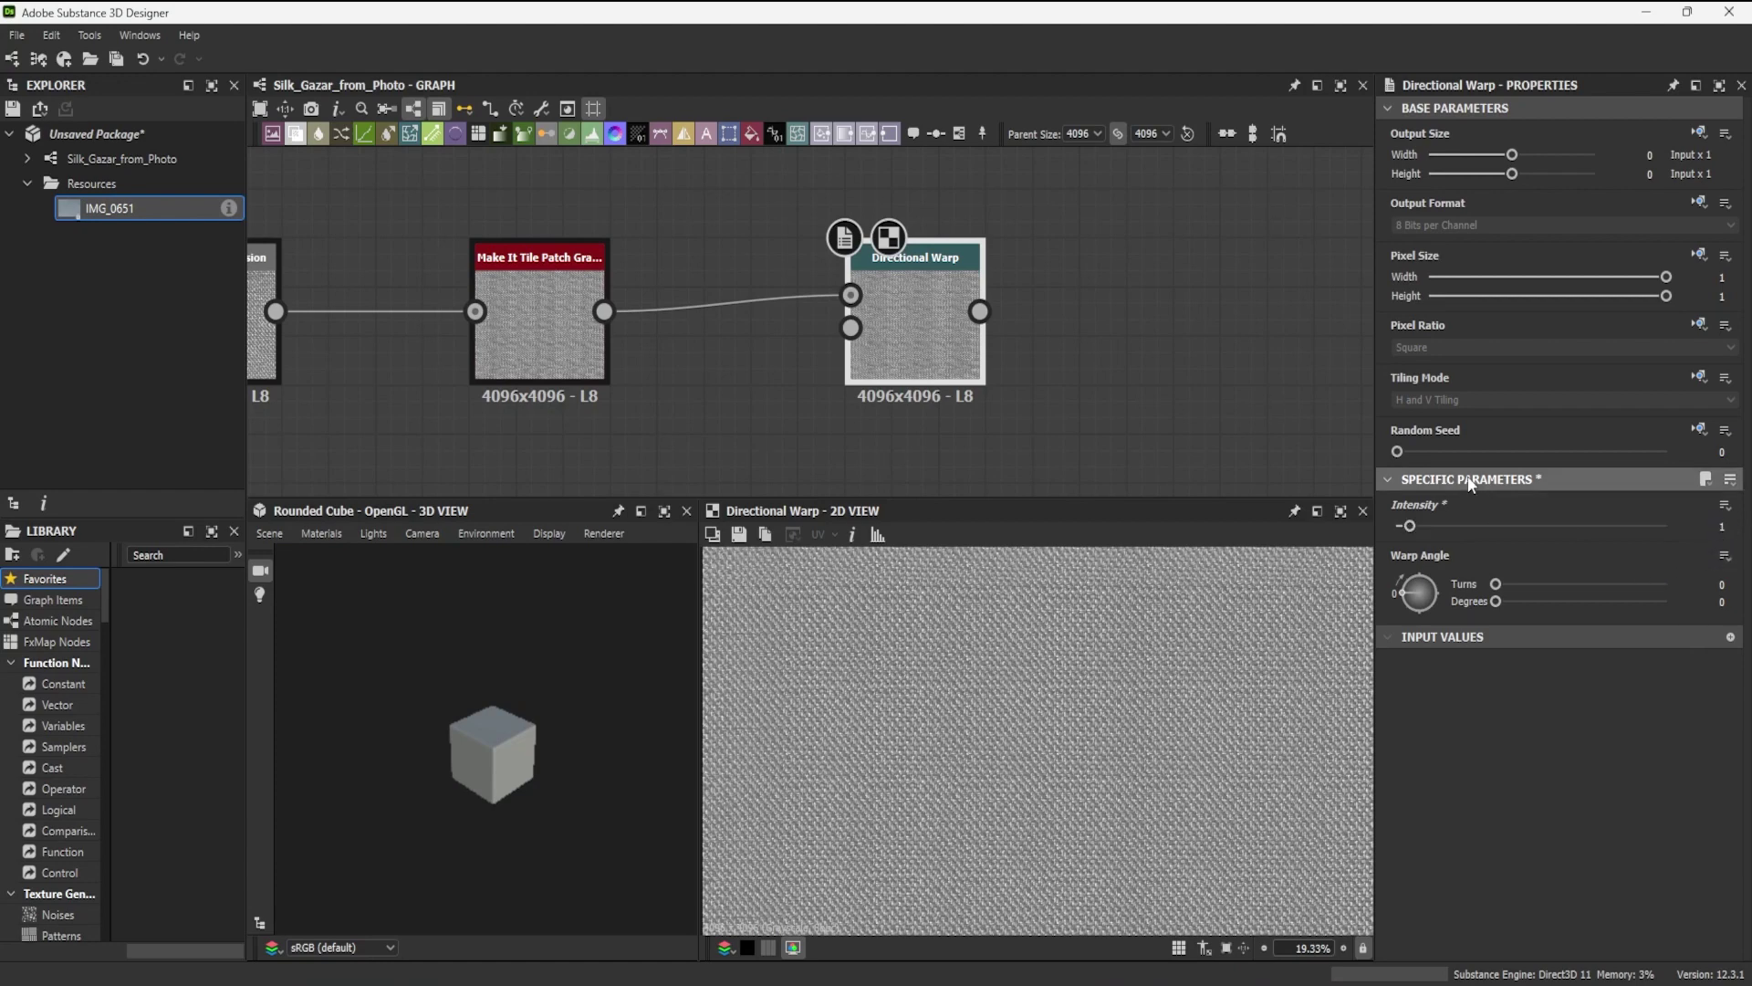
Step: Add a Directional Scratches node, reshape its streaks into a short grain, and connect it to the Directional Warp's intensity input
middle_click_drag(1068, 438, 1052, 320)
left_click(690, 409)
key("space")
type("scra")
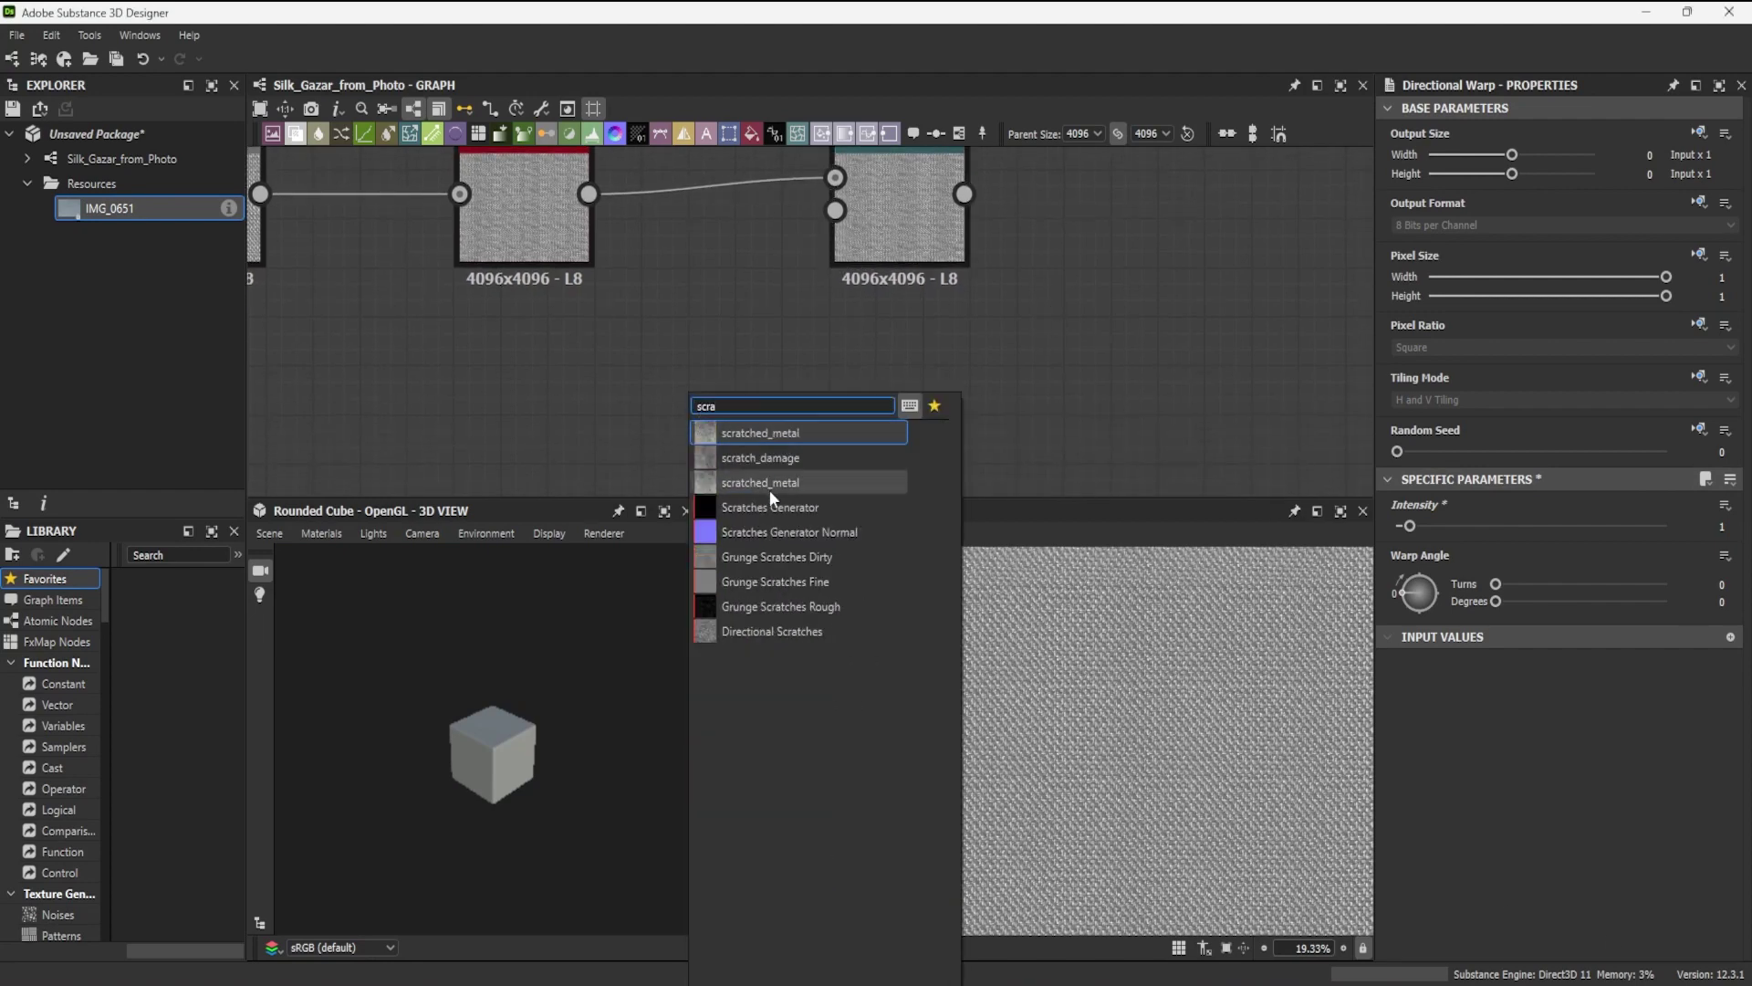
left_click(803, 631)
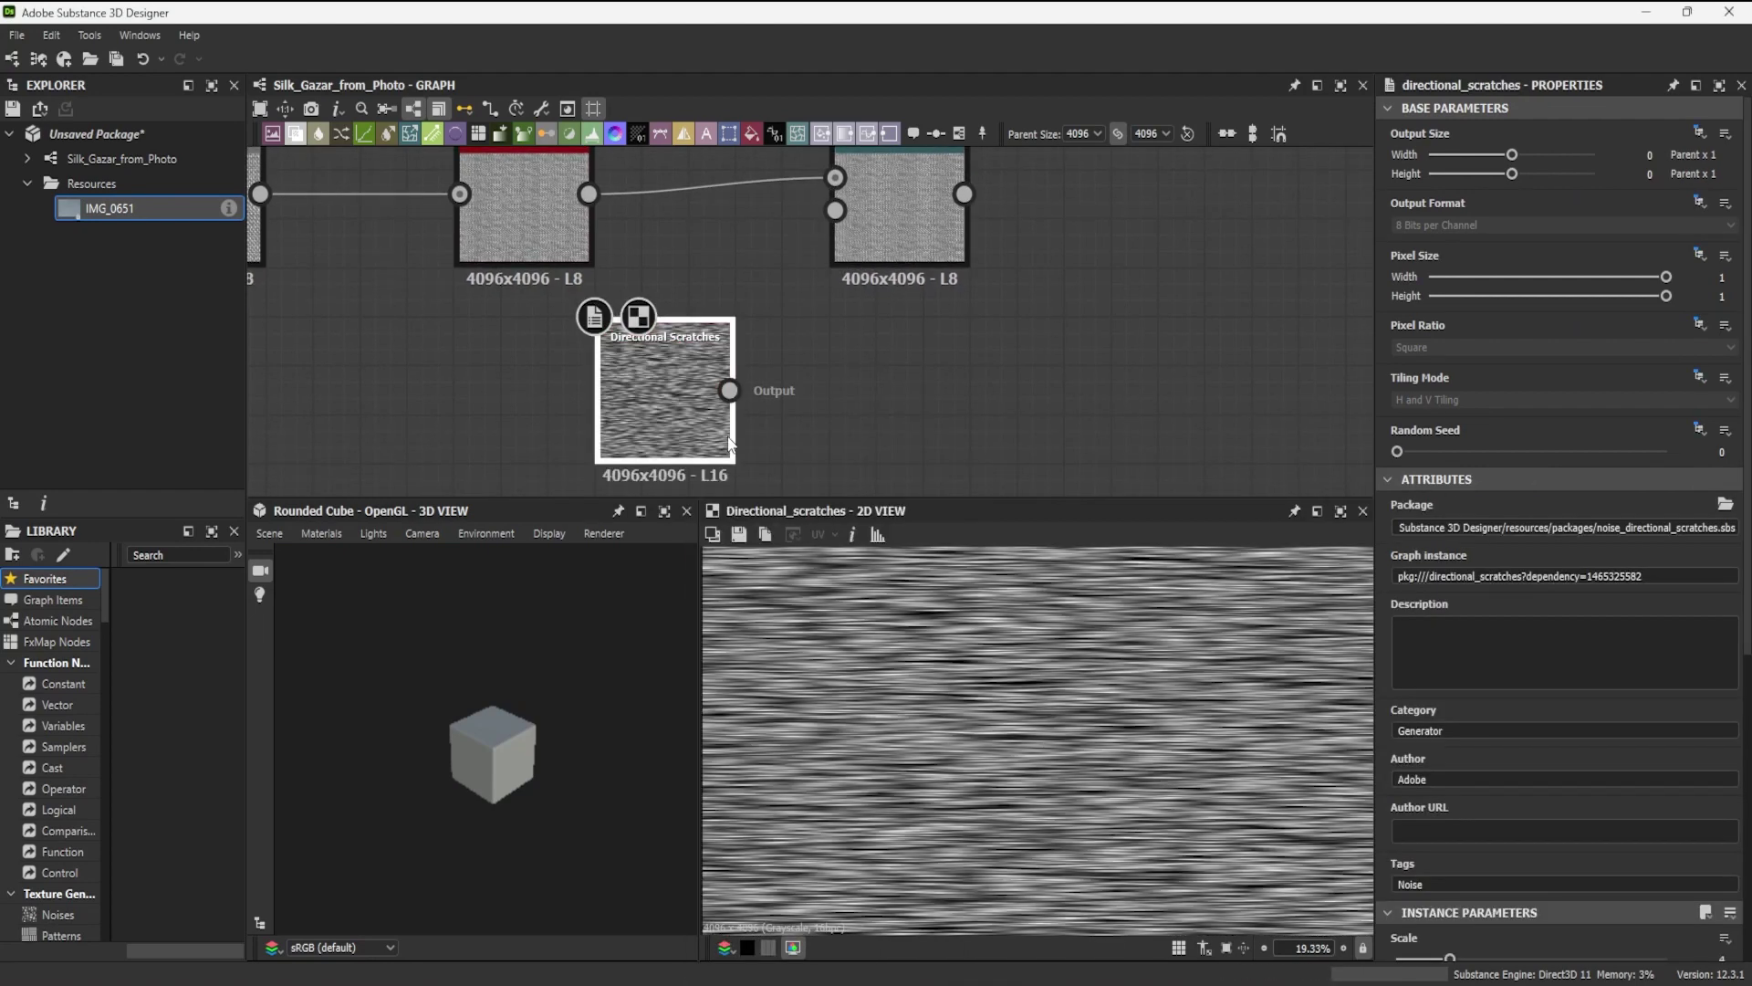
scroll(1592, 710, "down", 5)
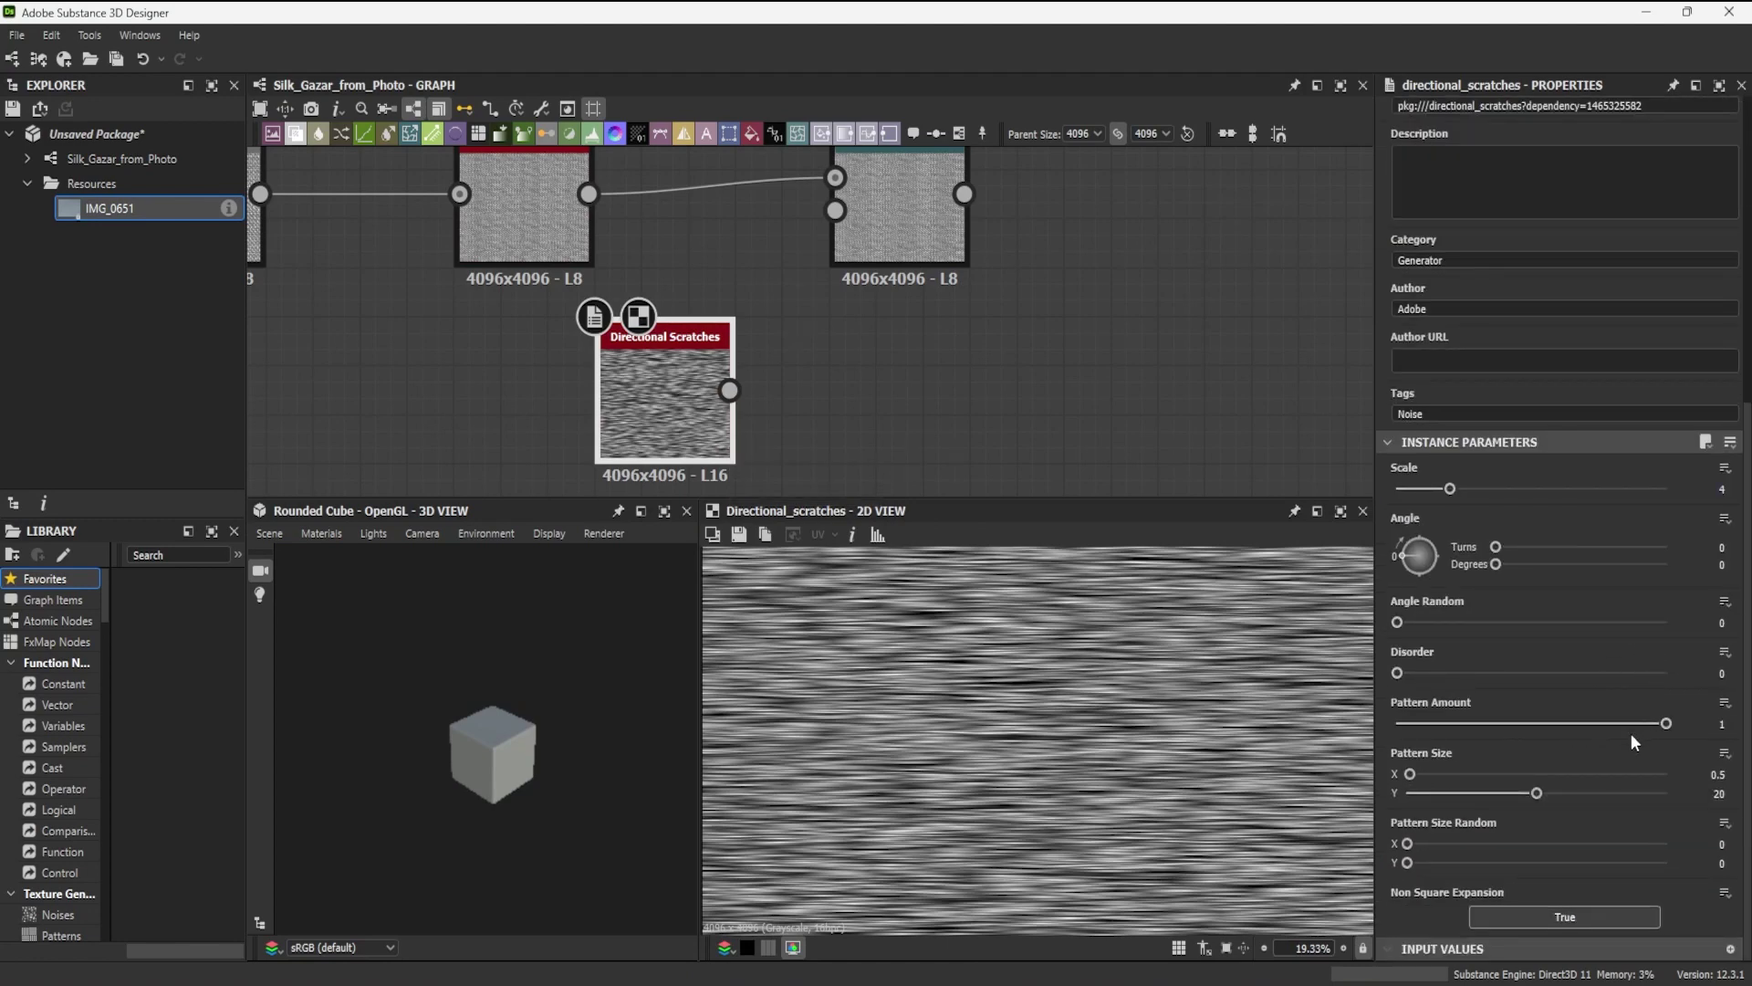
key("Tab")
Step: Add a Gradient Map node in Color mode fed by the Directional Warp's output
left_click_drag(754, 228, 902, 235)
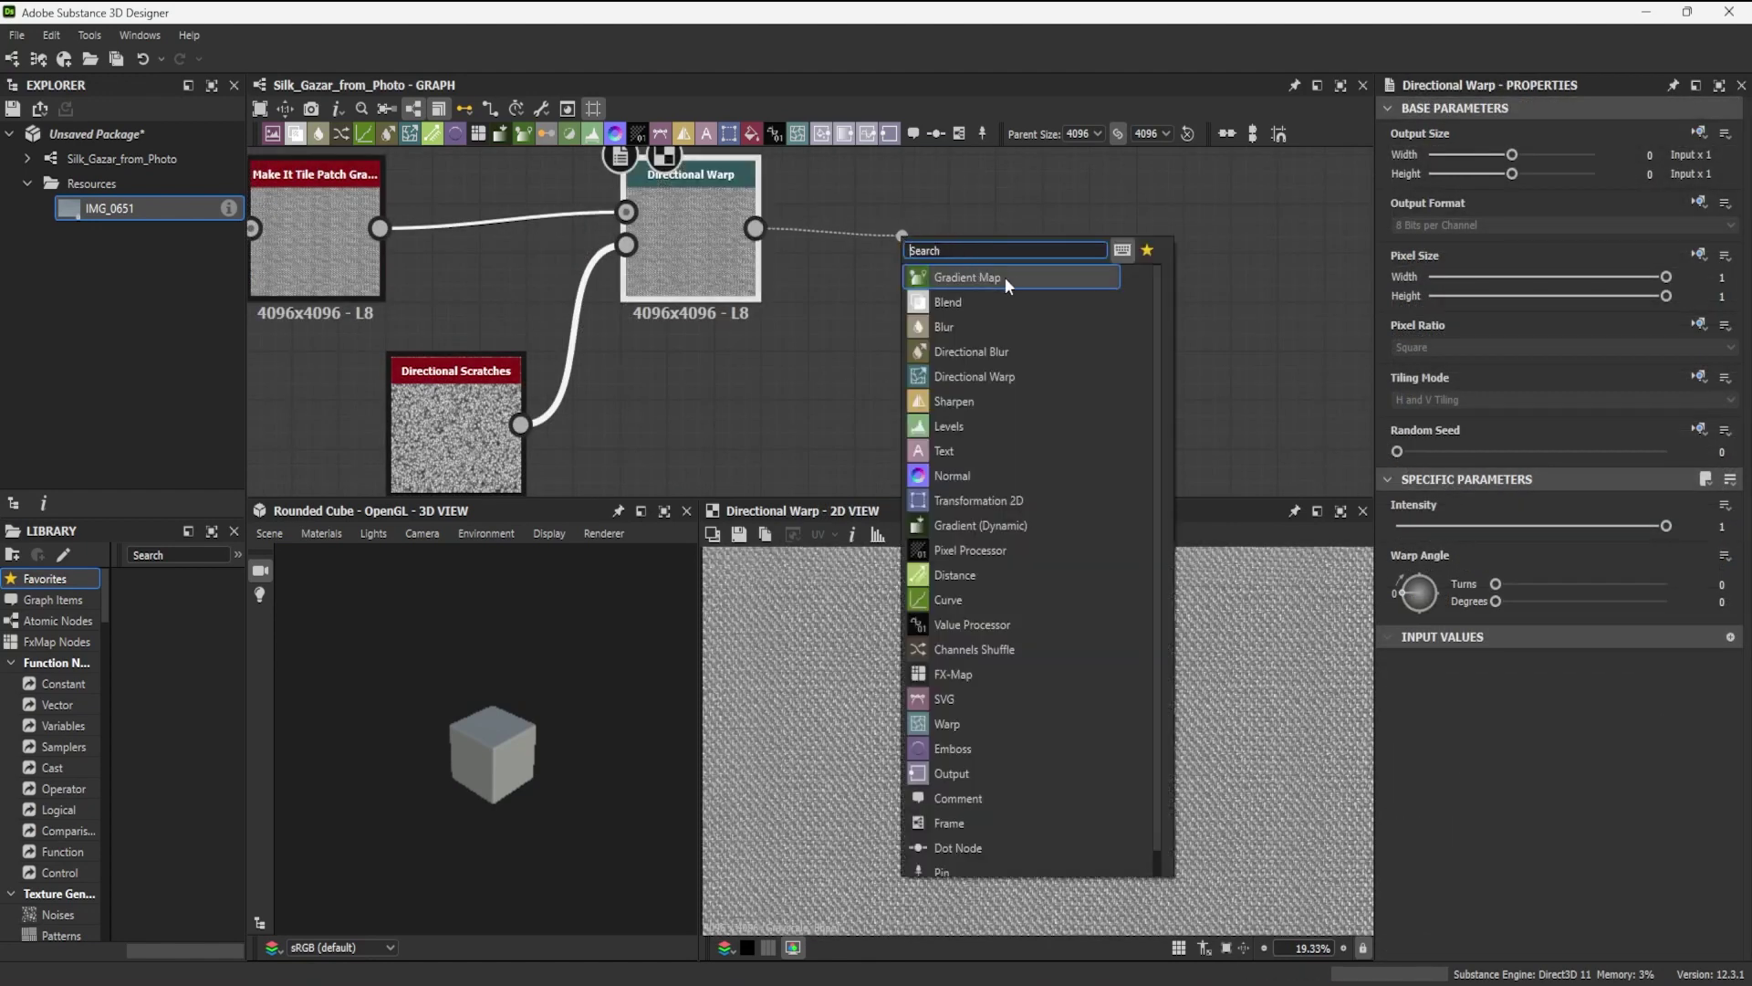
left_click(1005, 276)
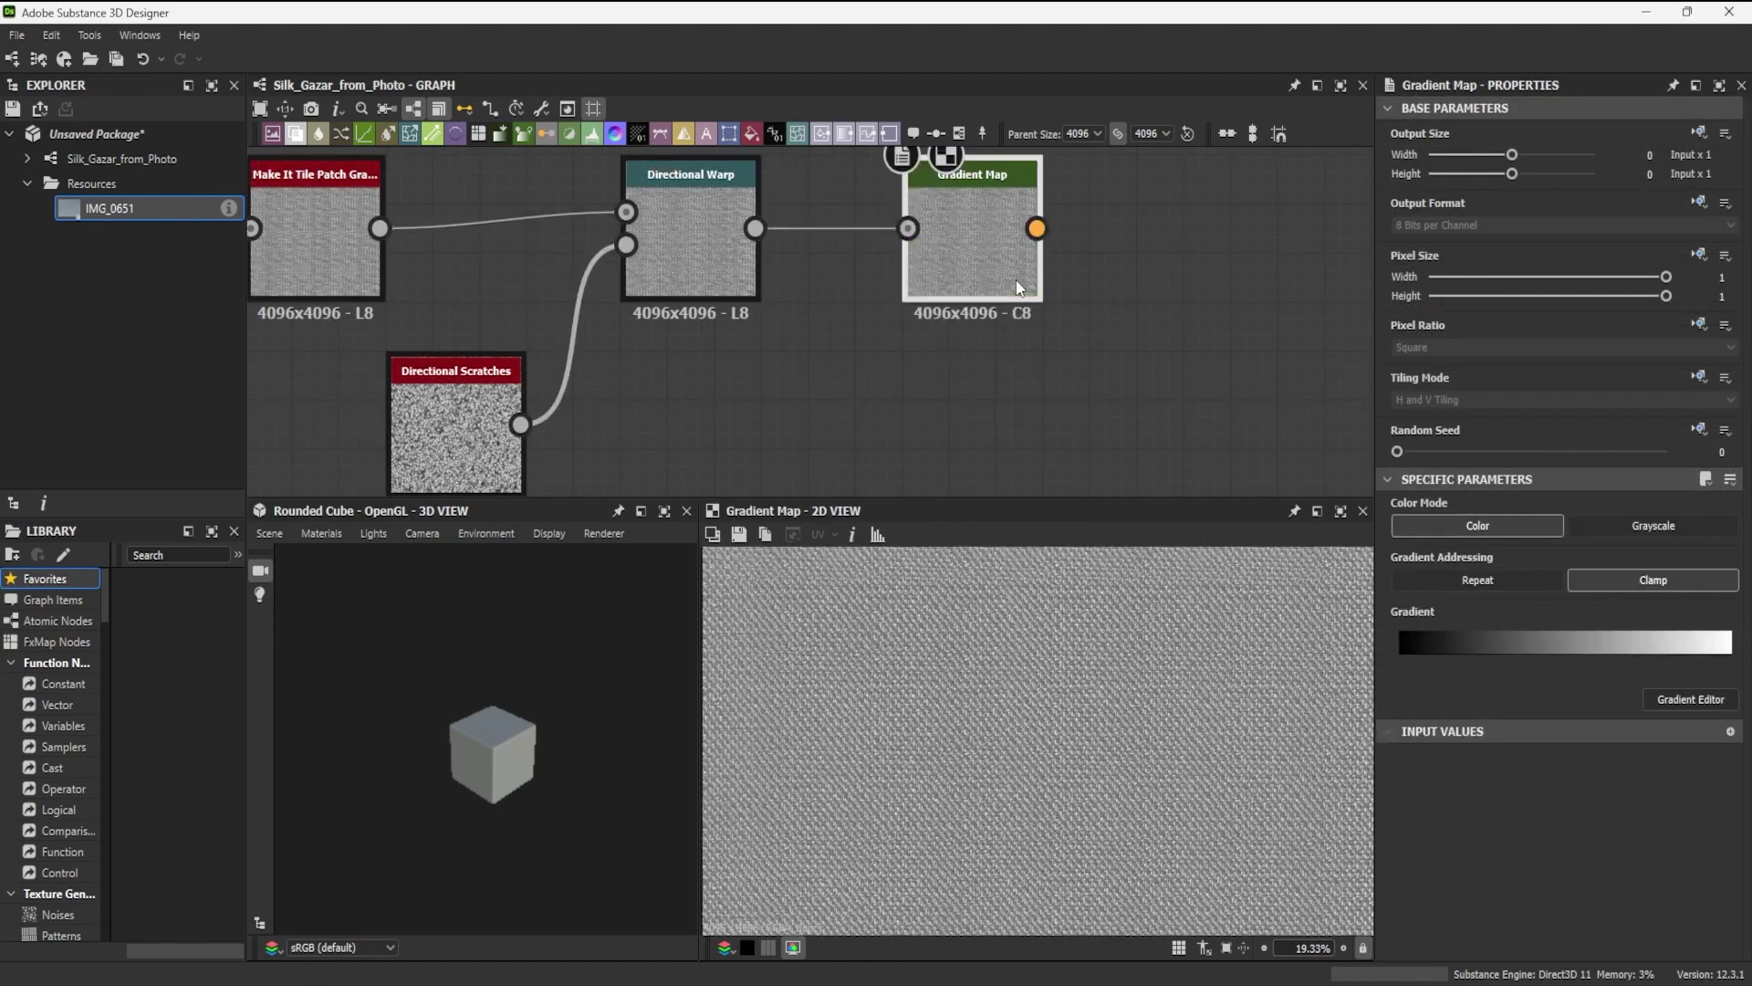
middle_click_drag(1005, 277, 904, 351)
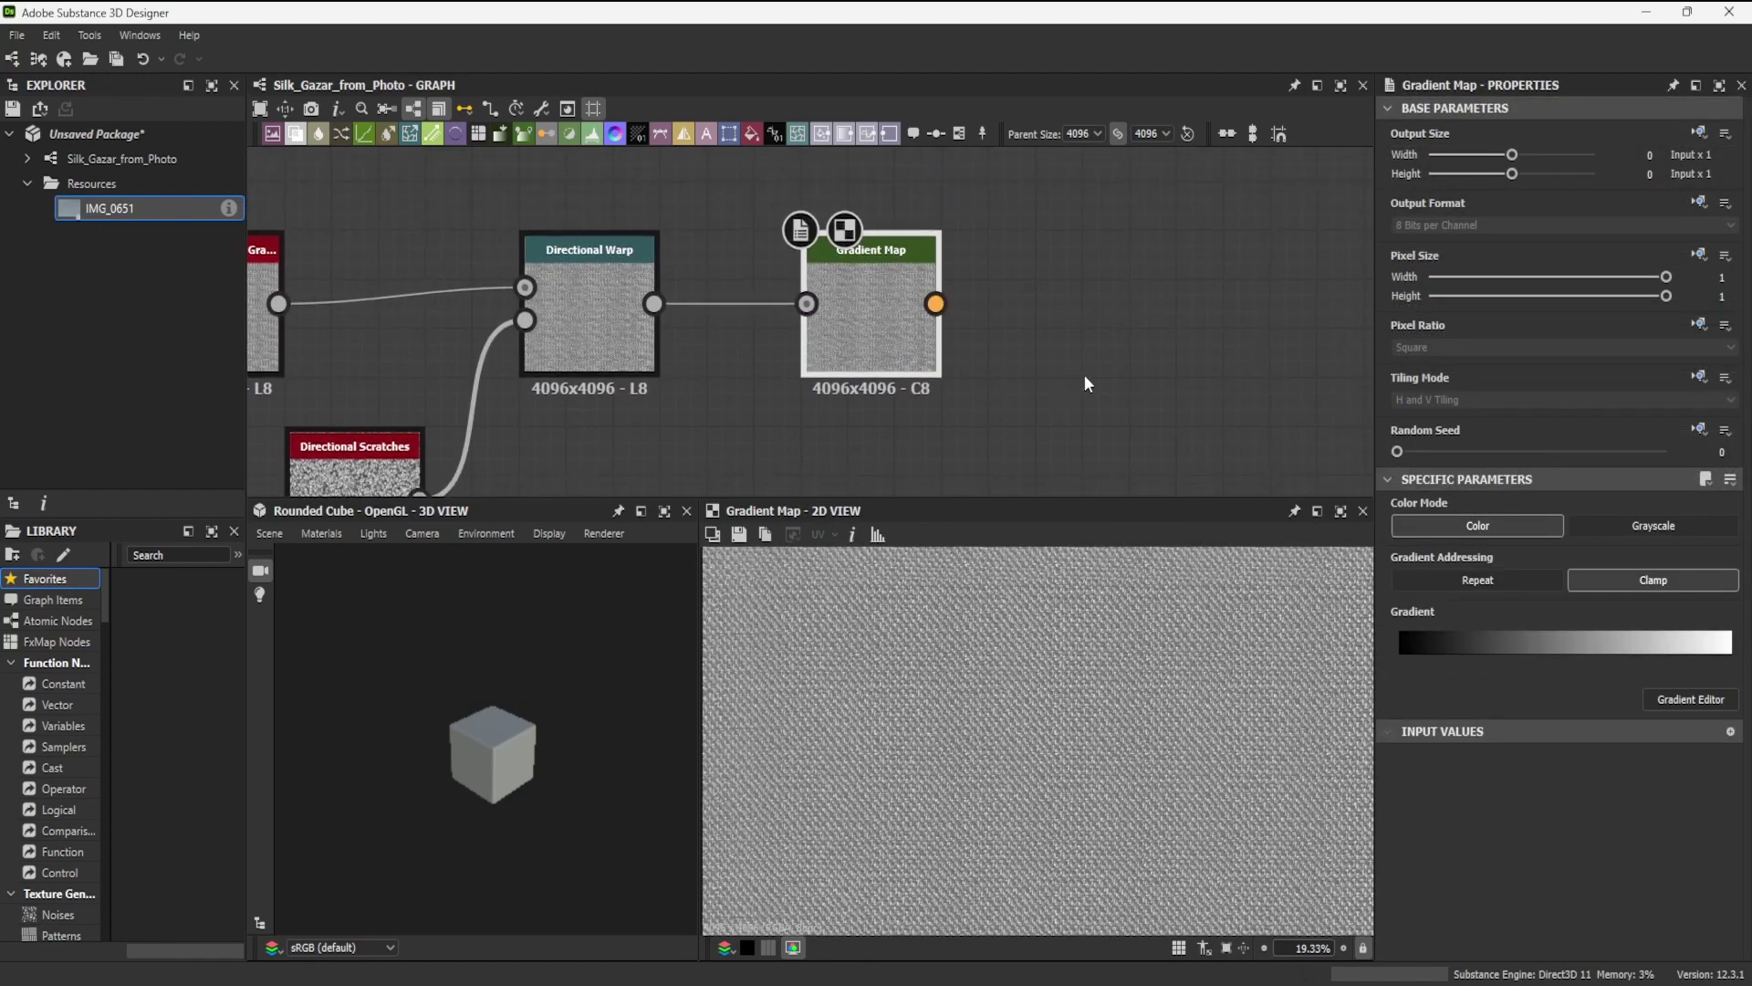
middle_click_drag(1051, 326, 938, 292)
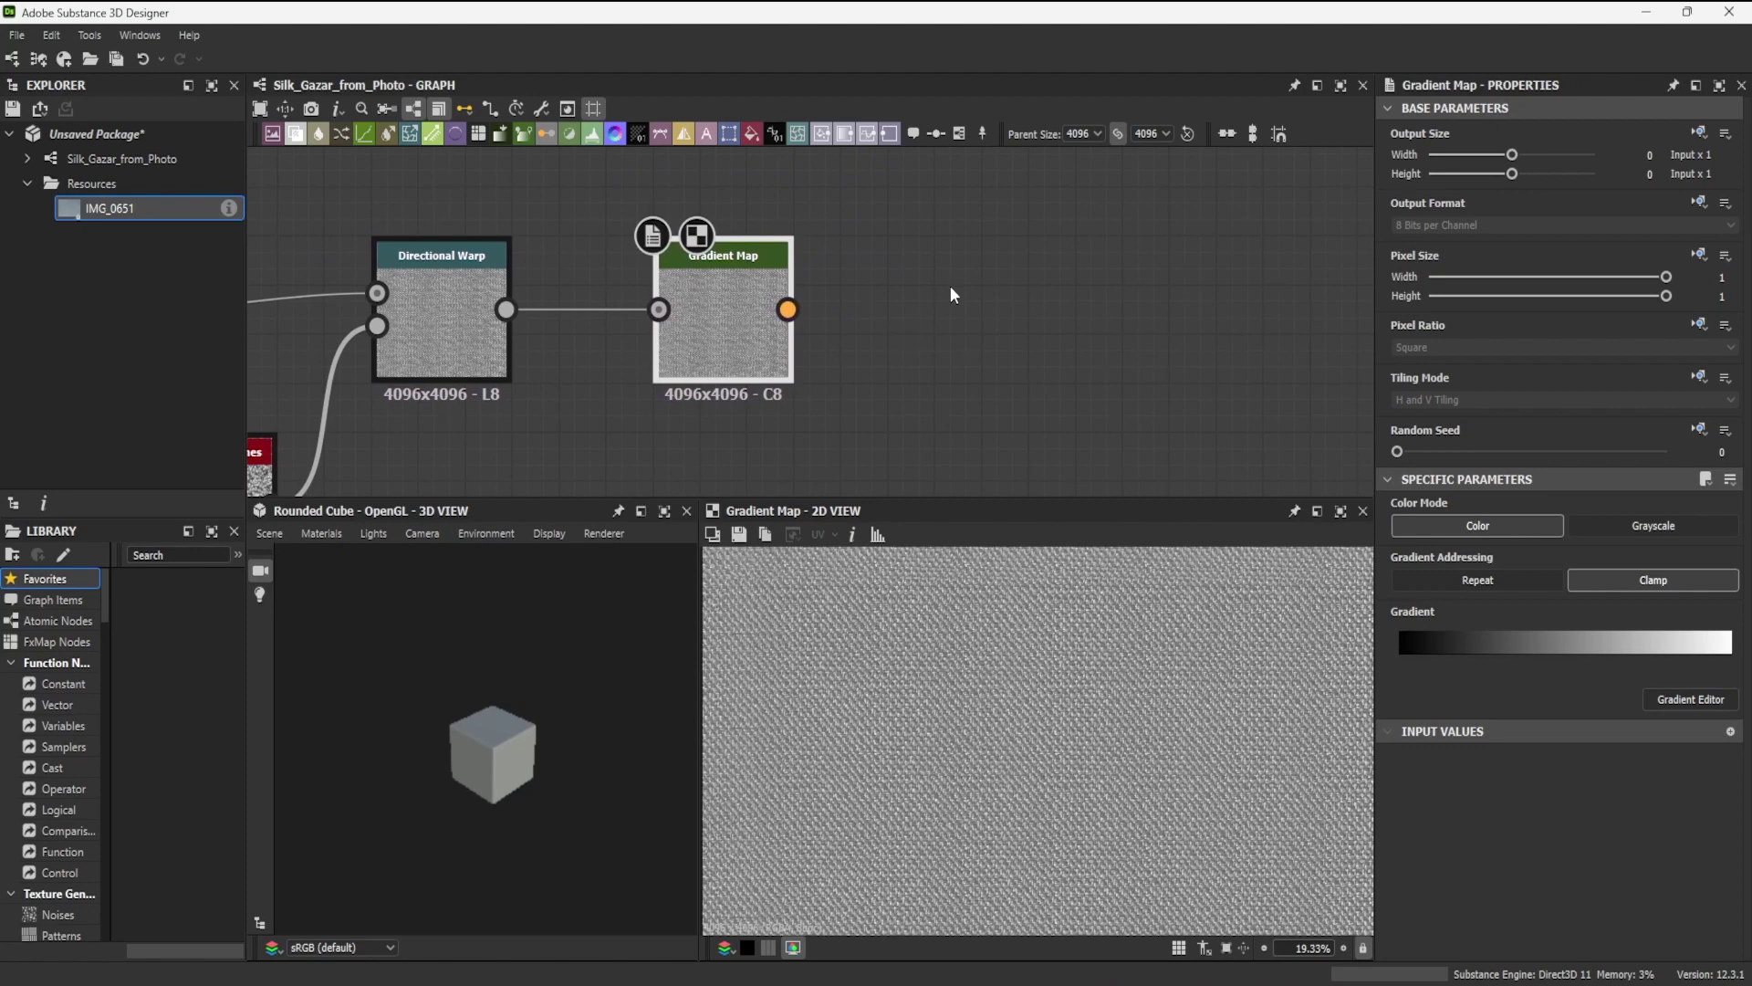
Step: Add a Color Equalizer node after the Gradient Map and adjust its radius and bright/dark balance
left_click_drag(788, 310, 920, 311)
type("c")
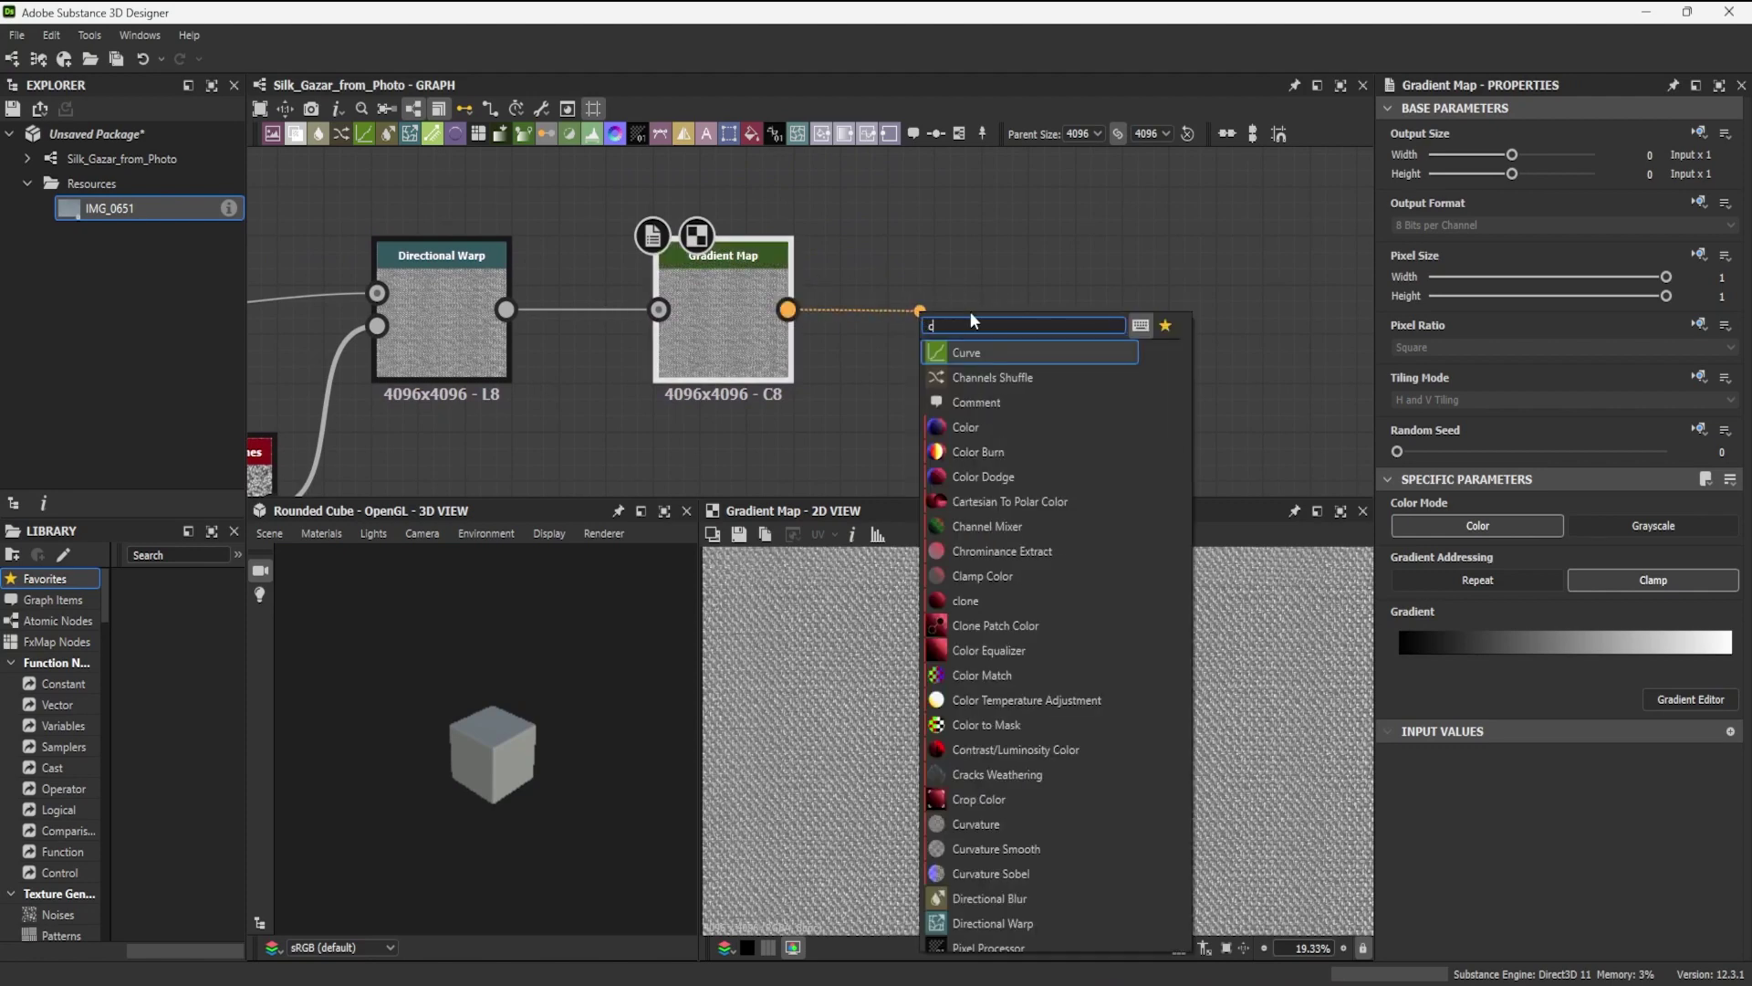
type("olor eq")
left_click(1027, 348)
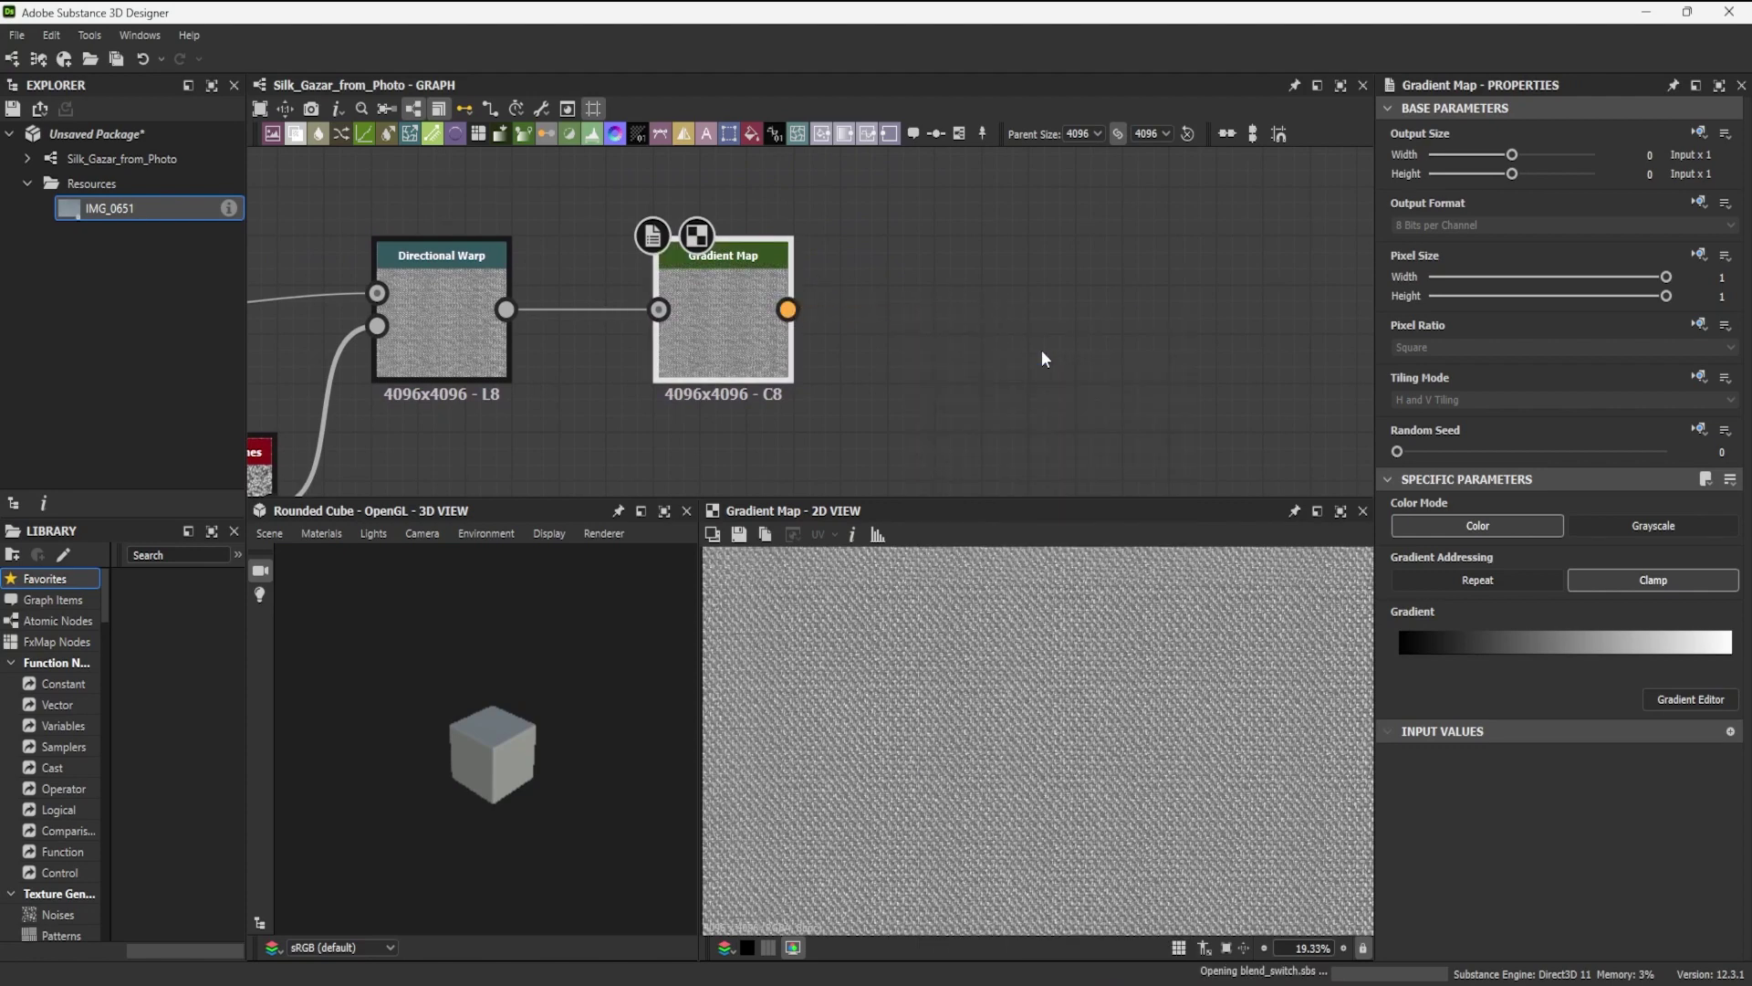
middle_click_drag(1042, 349, 848, 355)
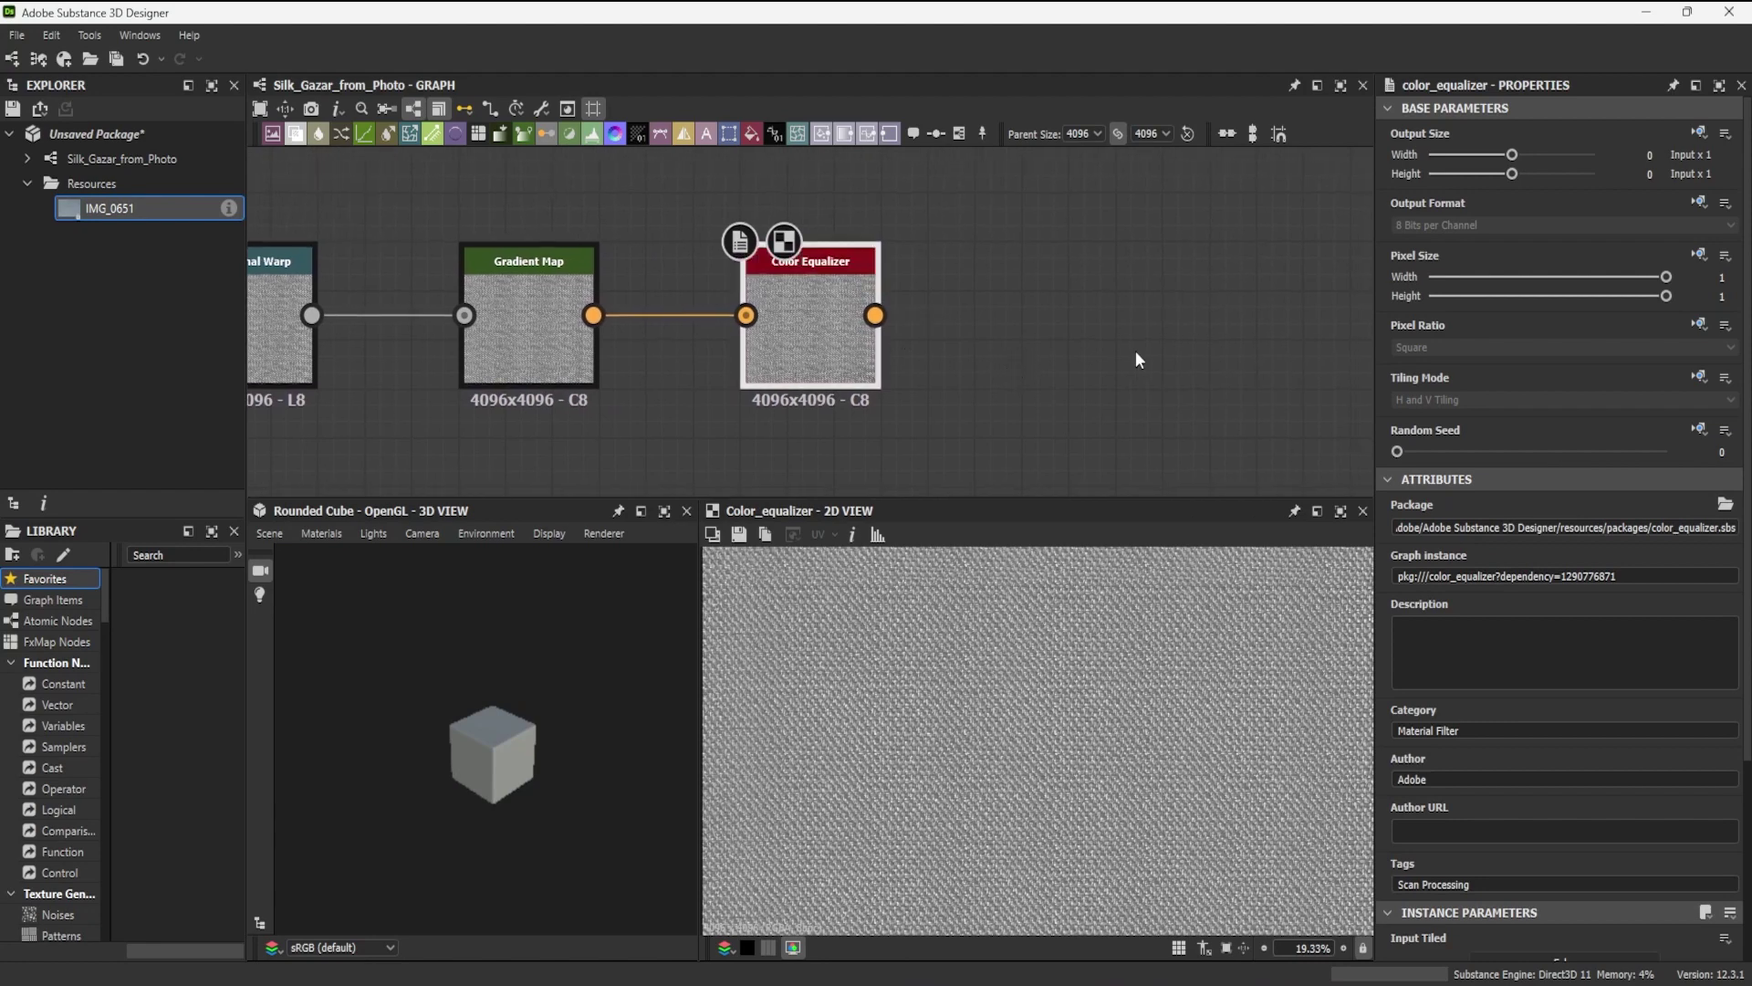
scroll(1722, 827, "down", 4)
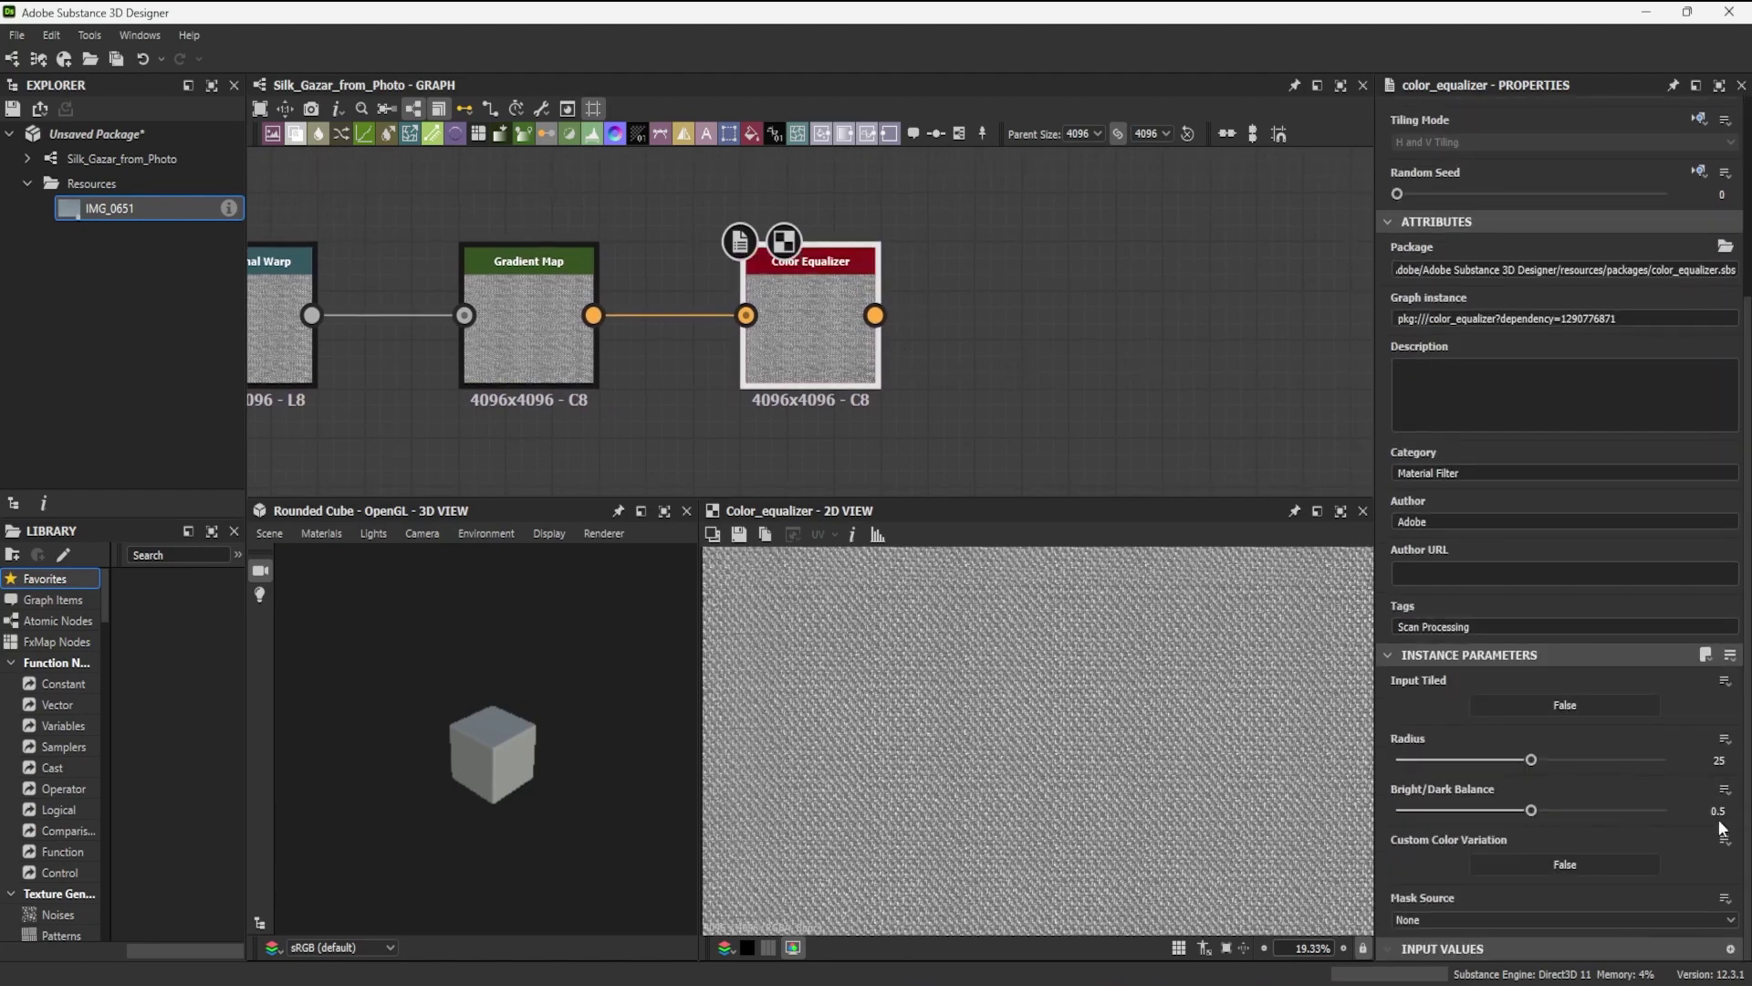
left_click(1721, 759)
key("Return")
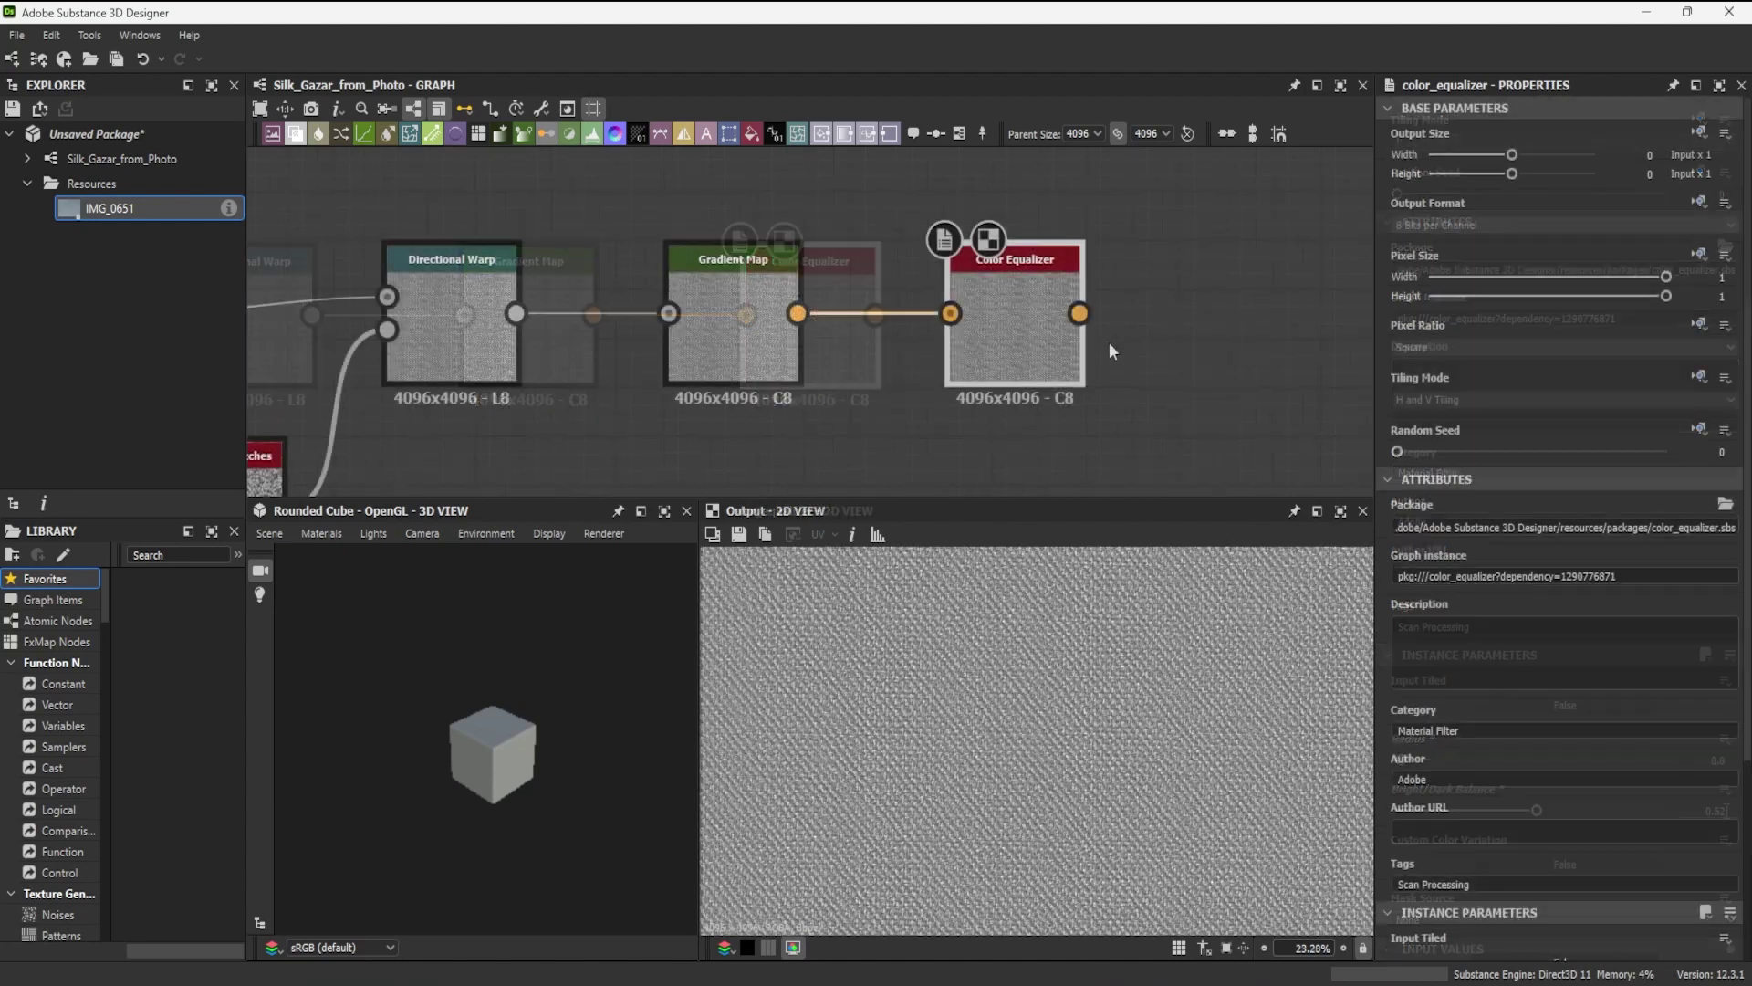
Step: Select the whole fabric node chain and move it farther away from the material output nodes
middle_click_drag(1109, 342, 811, 303)
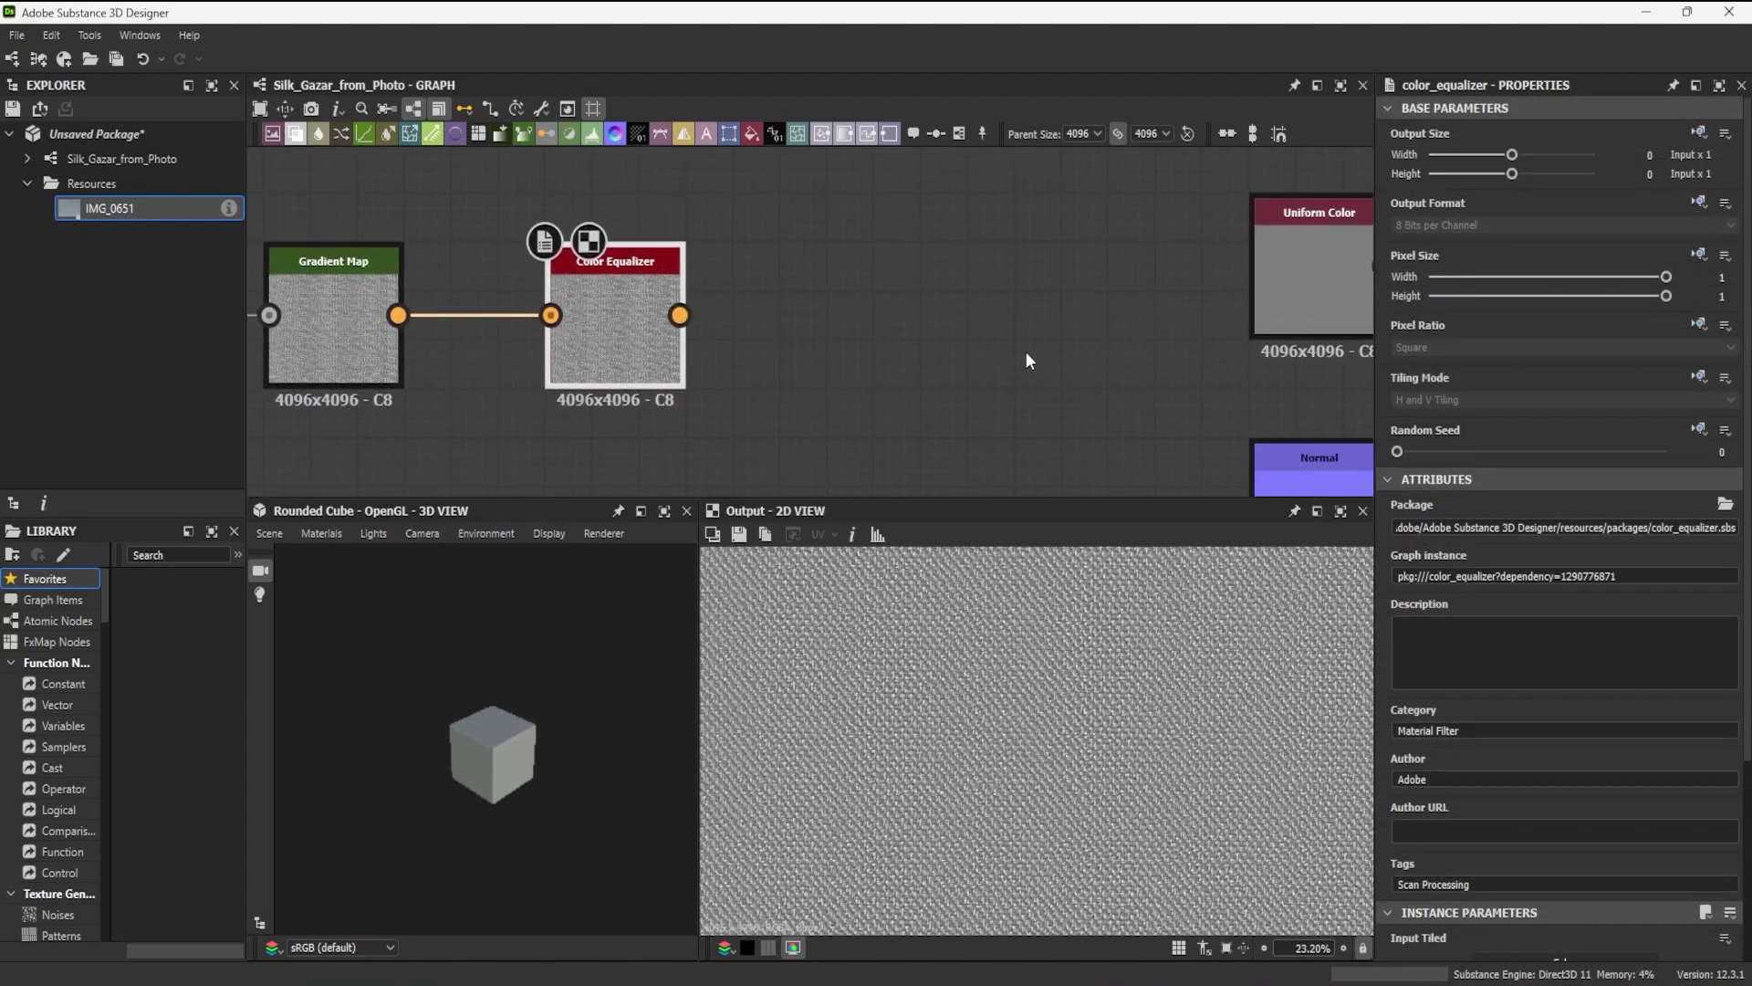
scroll(851, 303, "down", 5)
middle_click_drag(750, 404, 1064, 393)
left_click_drag(1140, 431, 512, 197)
scroll(429, 383, "down", 4)
middle_click_drag(441, 422, 772, 394)
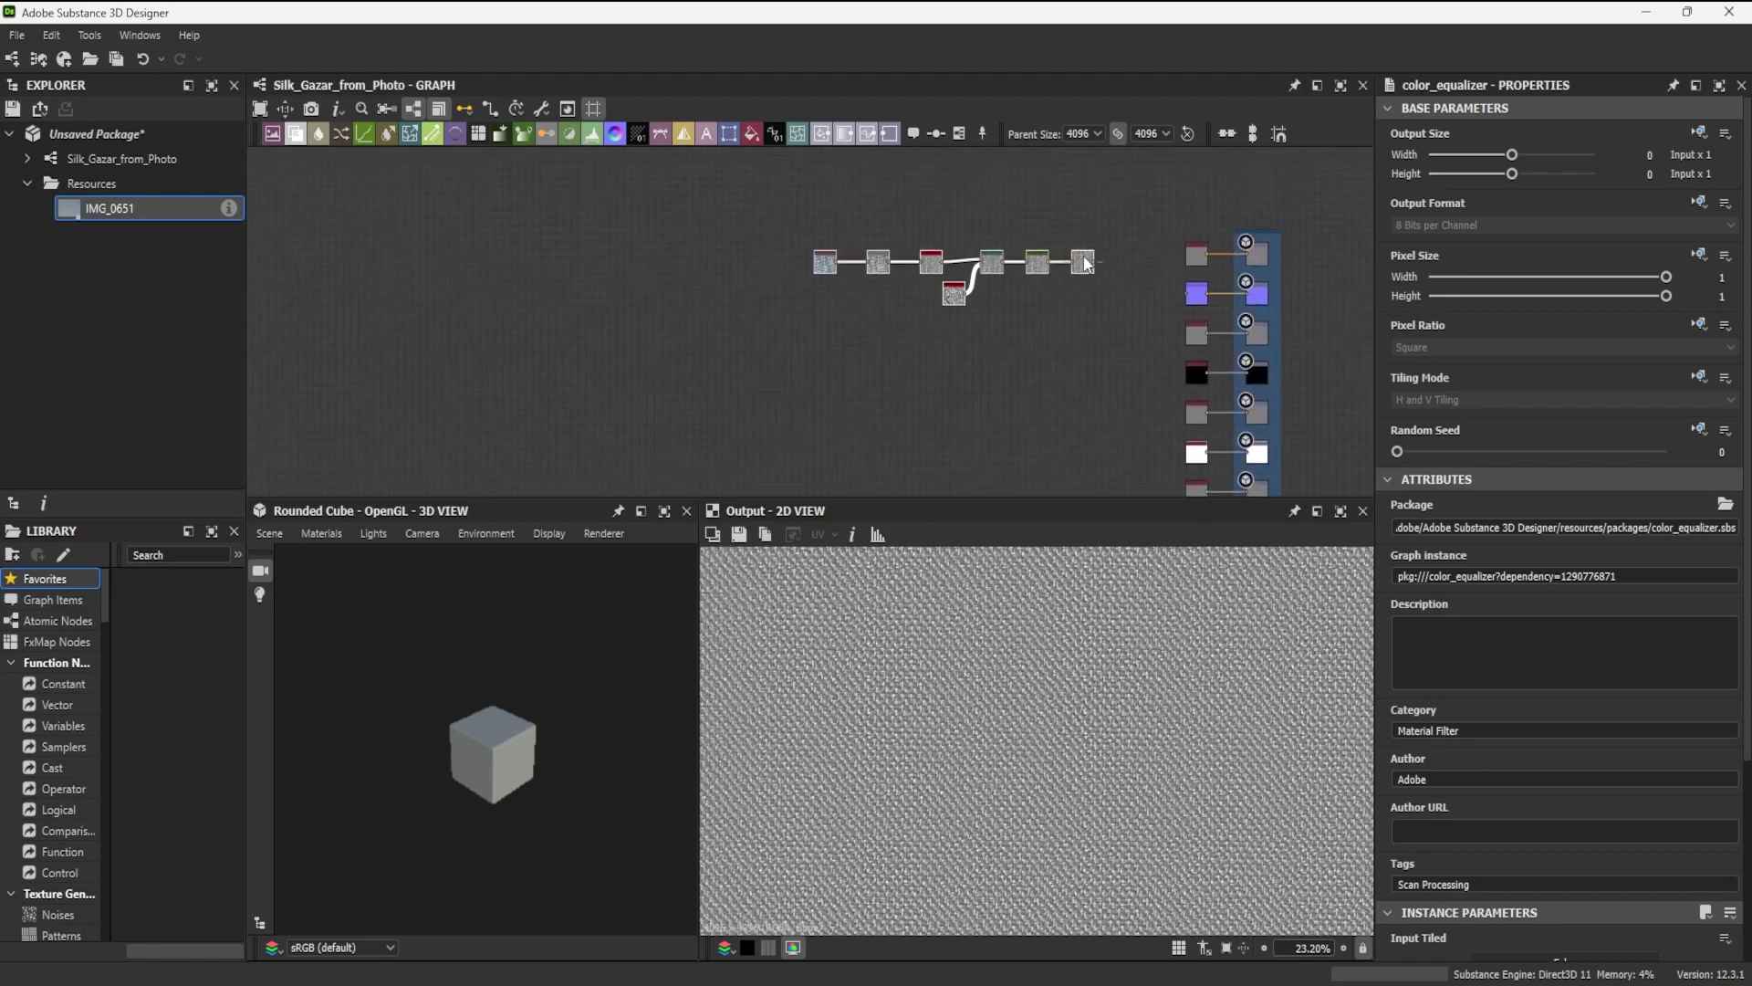
left_click_drag(1083, 264, 751, 256)
Step: Add a Make It Tile Patch Color node after the Color Equalizer and set its Mask Precision to 0.85
scroll(994, 313, "up", 8)
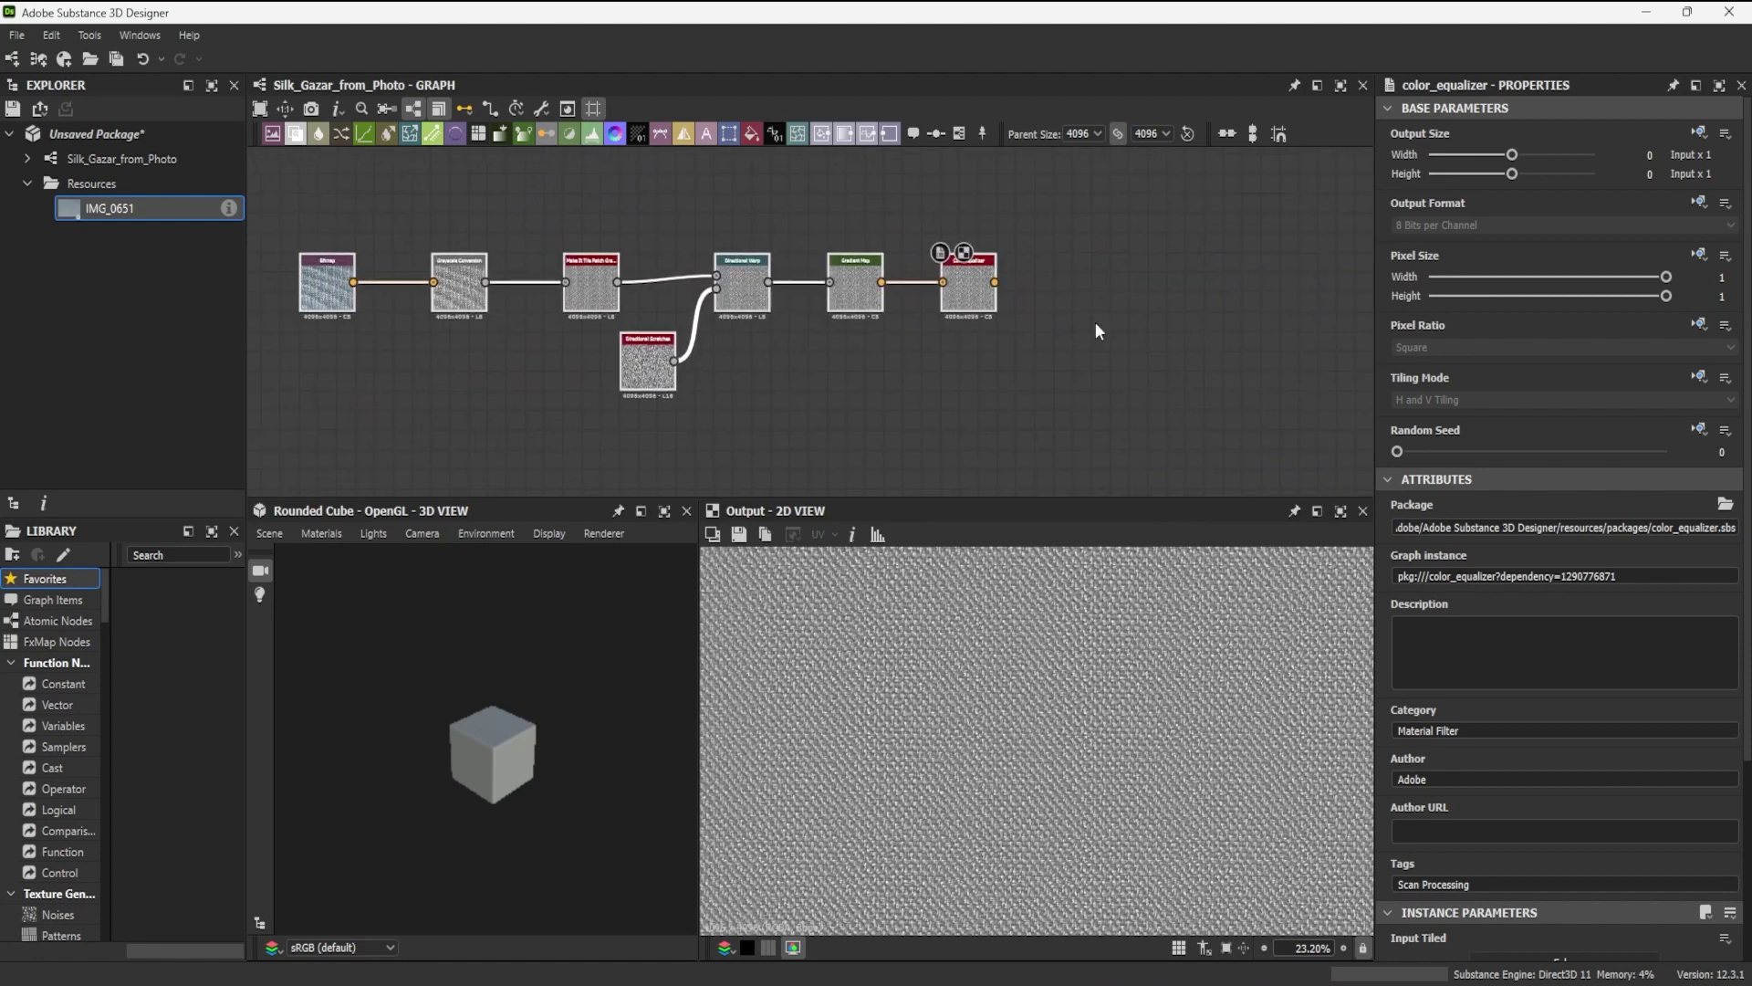
middle_click_drag(1077, 264, 903, 328)
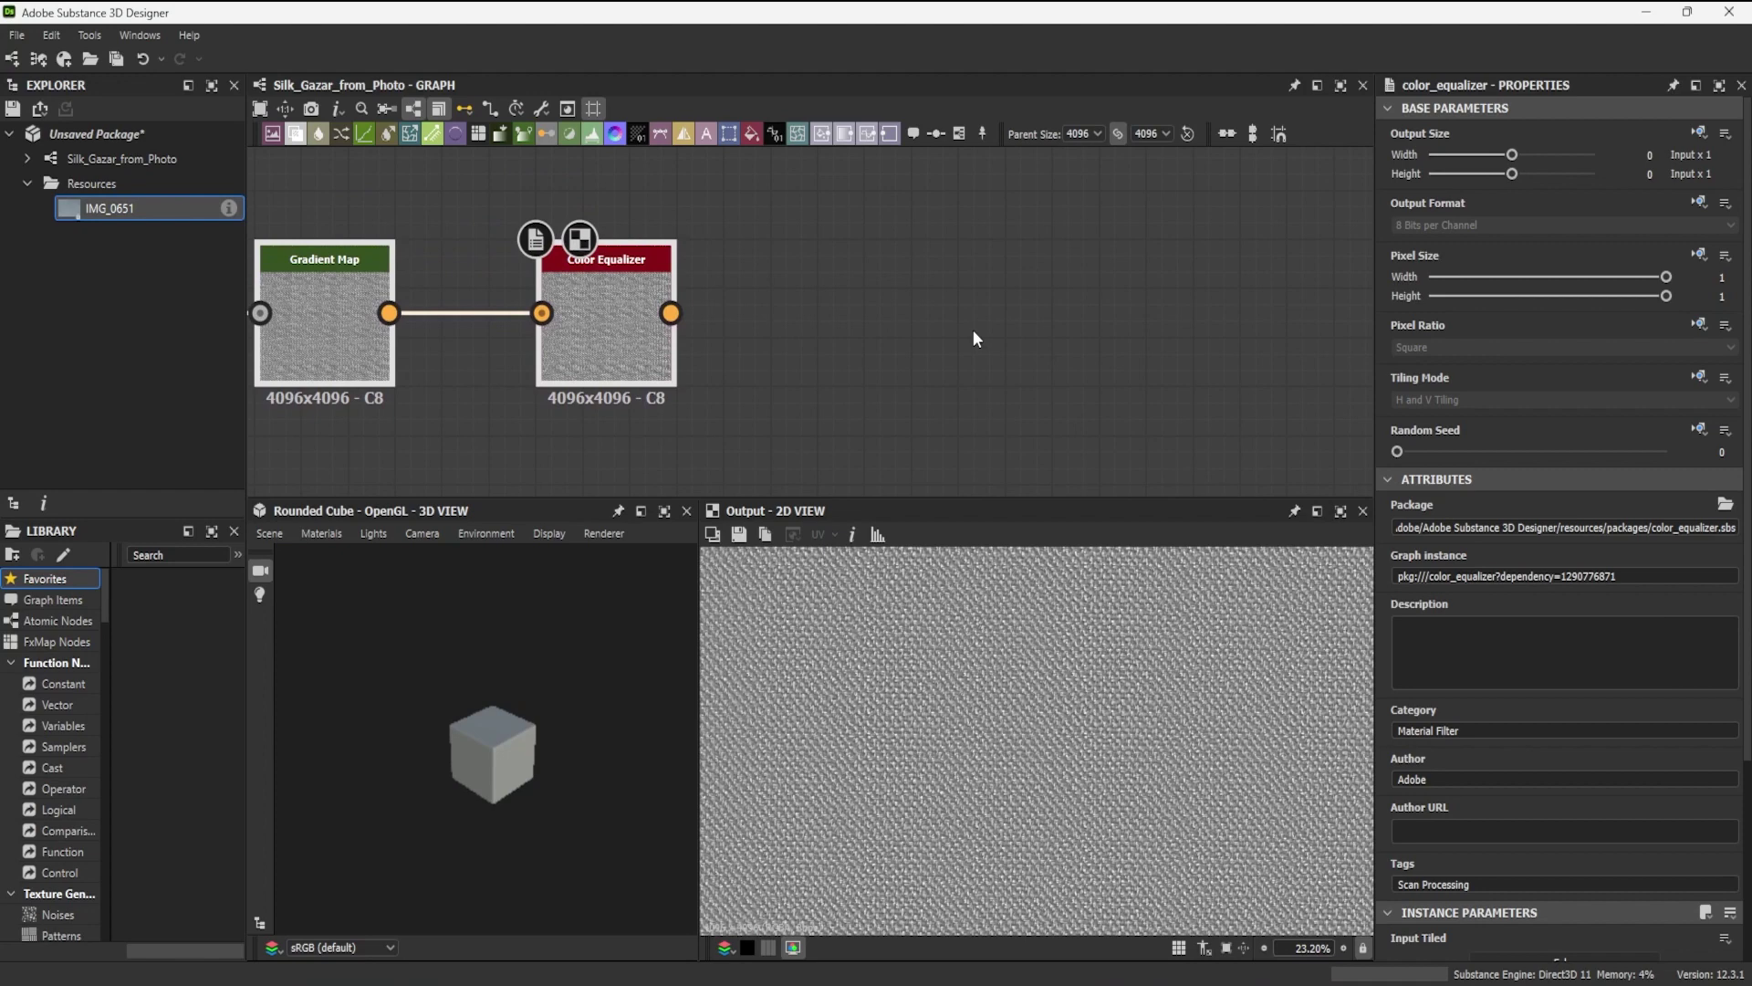
left_click_drag(671, 313, 834, 317)
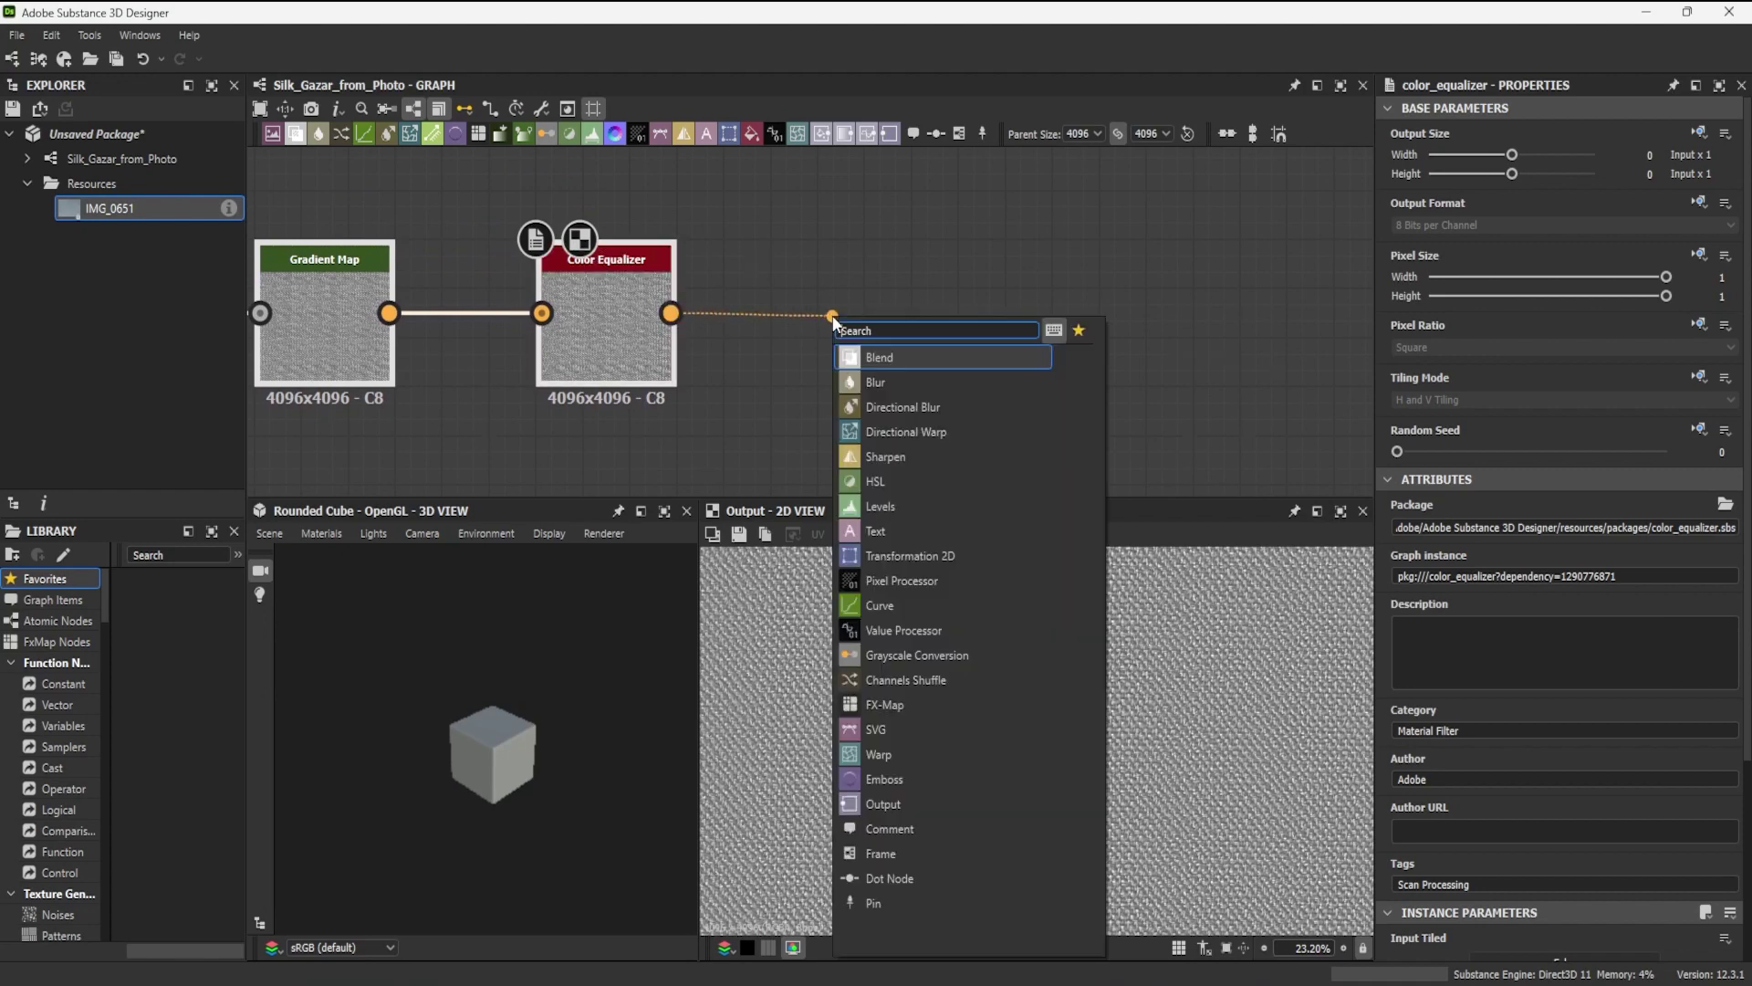
type("make")
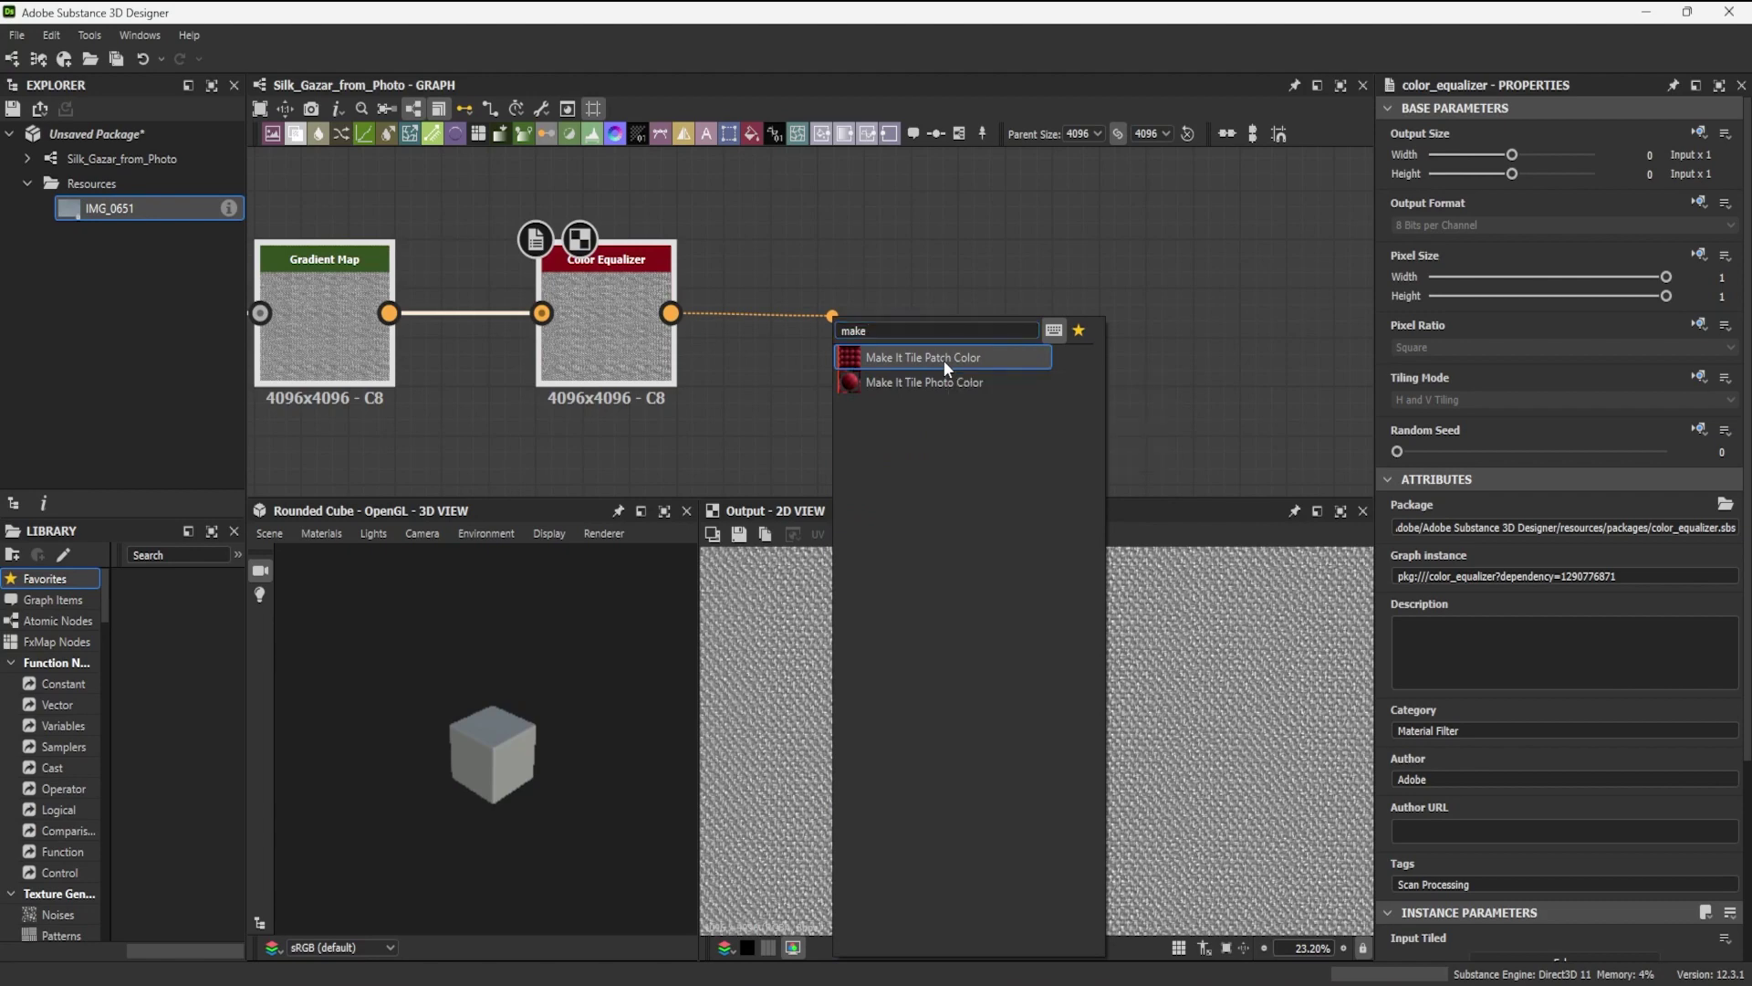
left_click(944, 359)
middle_click_drag(1088, 345, 952, 354)
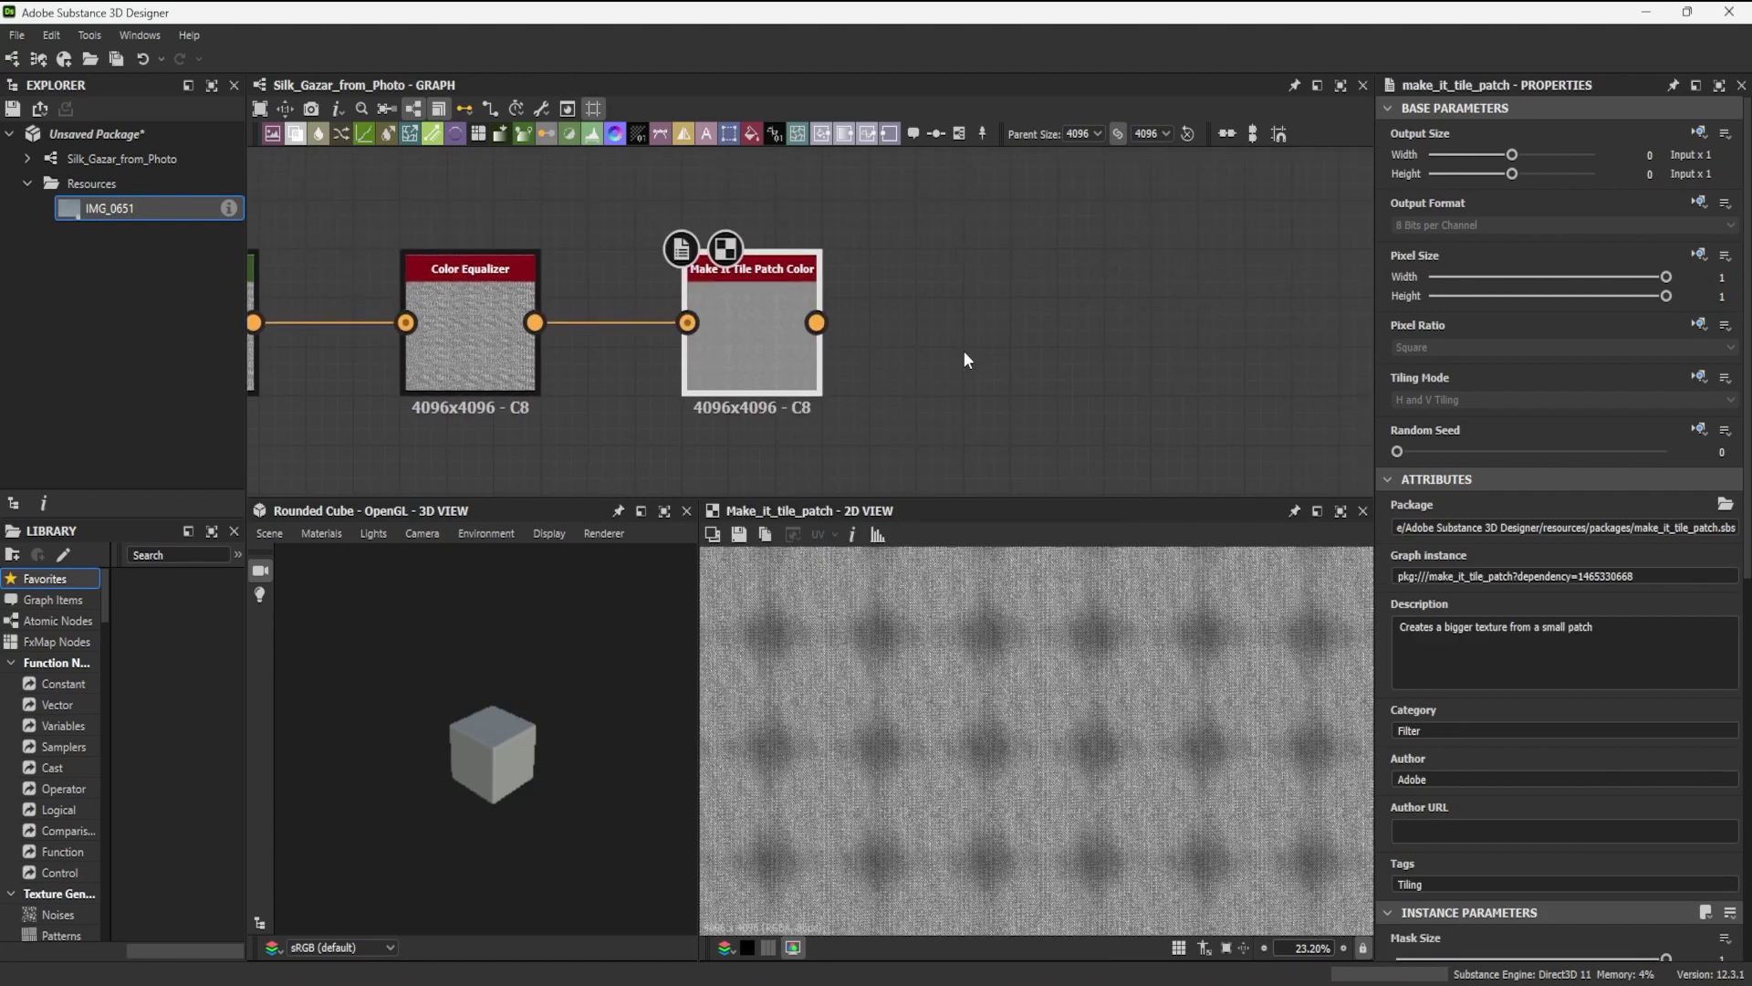
scroll(1607, 884, "down", 6)
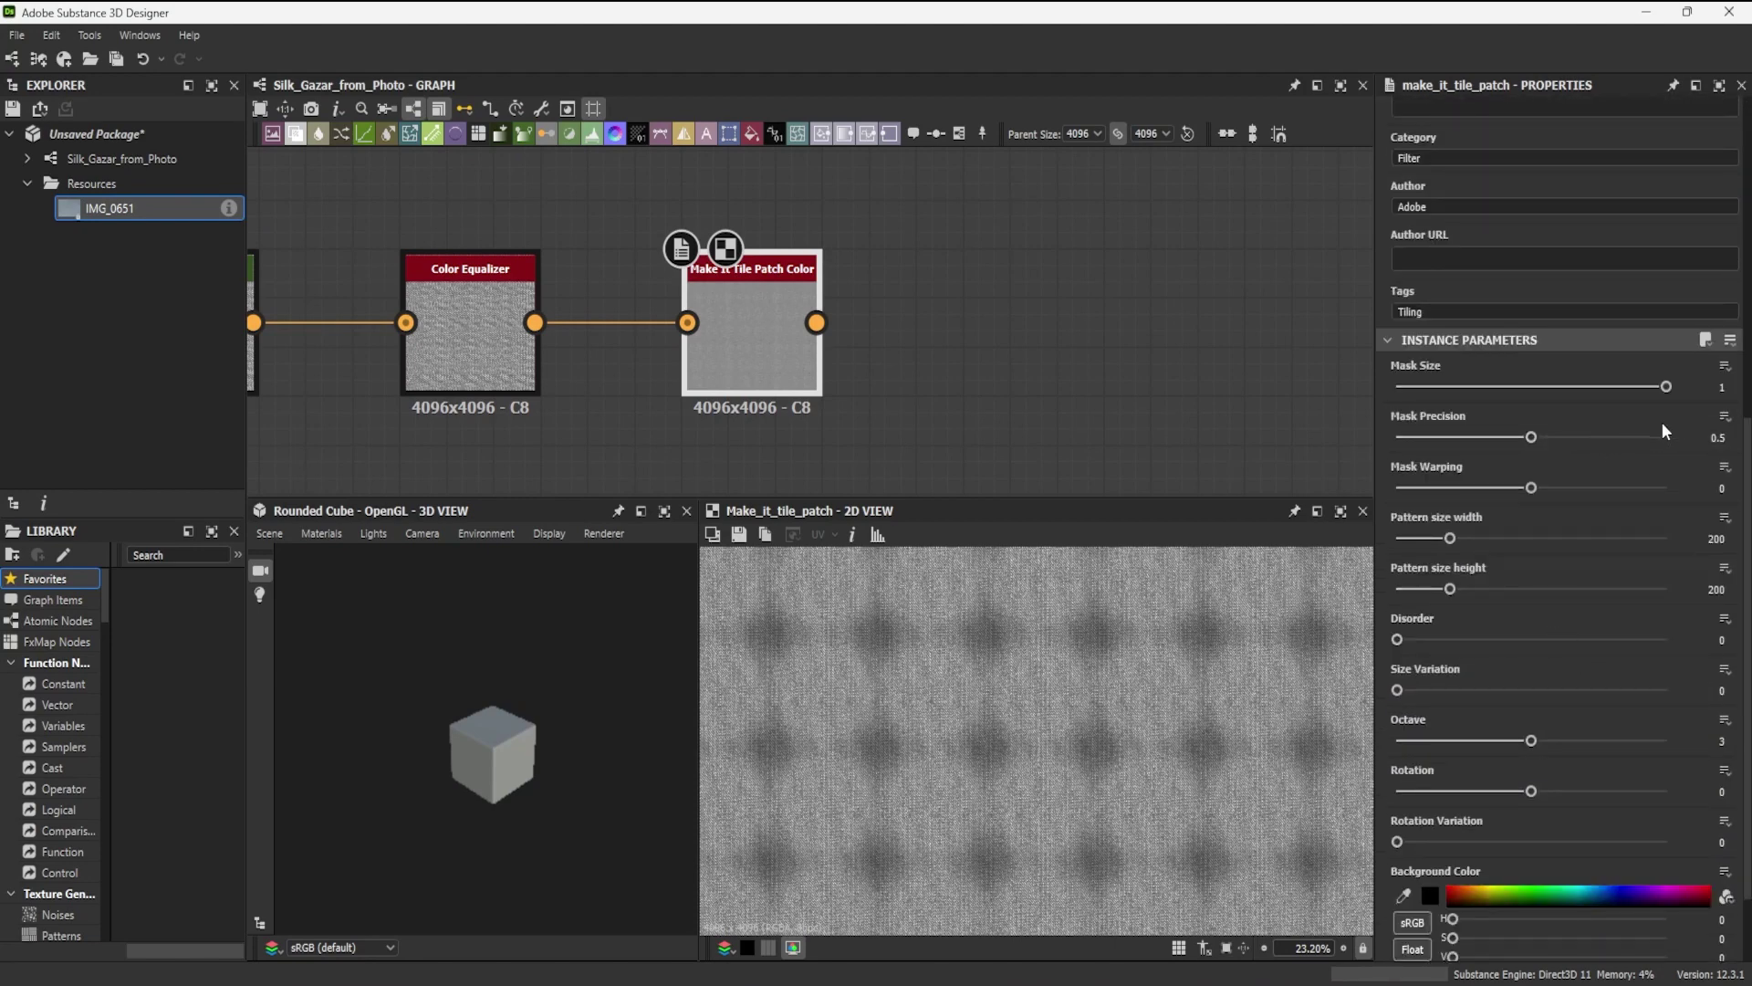
left_click(1726, 437)
key("Return")
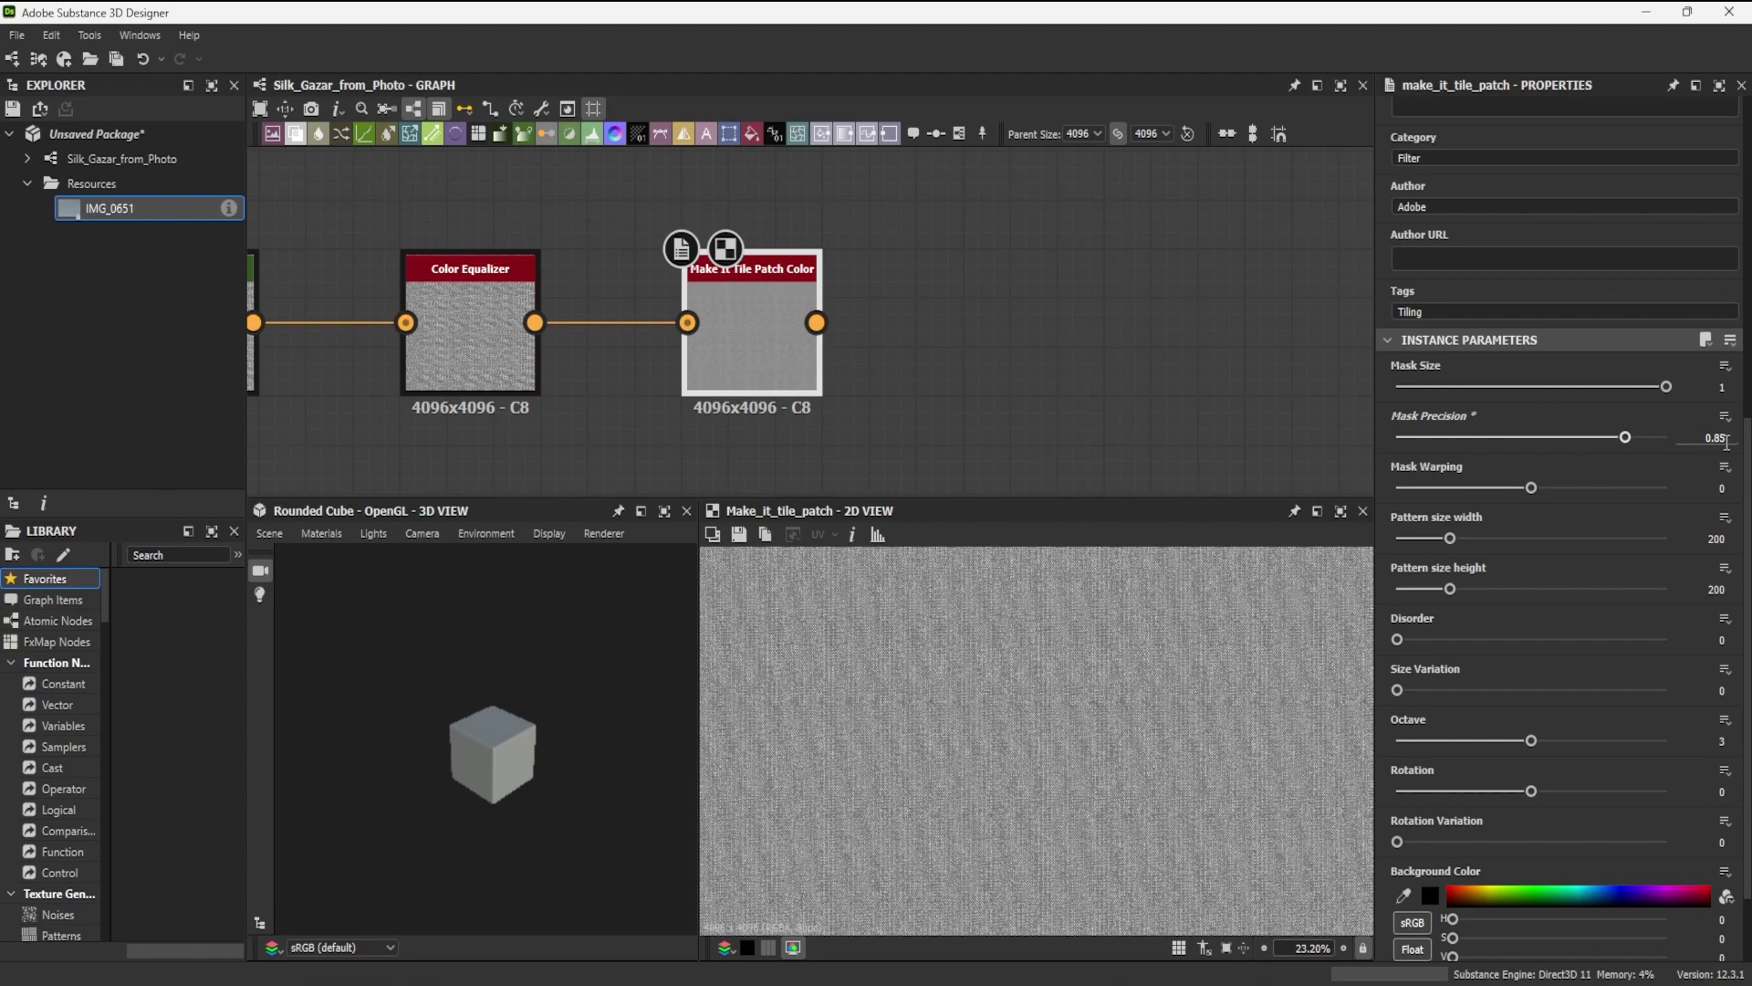
Step: Feed the Make It Tile Patch Color output into the background of a new Blend node and set its blending mode to Overlay
left_click_drag(694, 411, 982, 314)
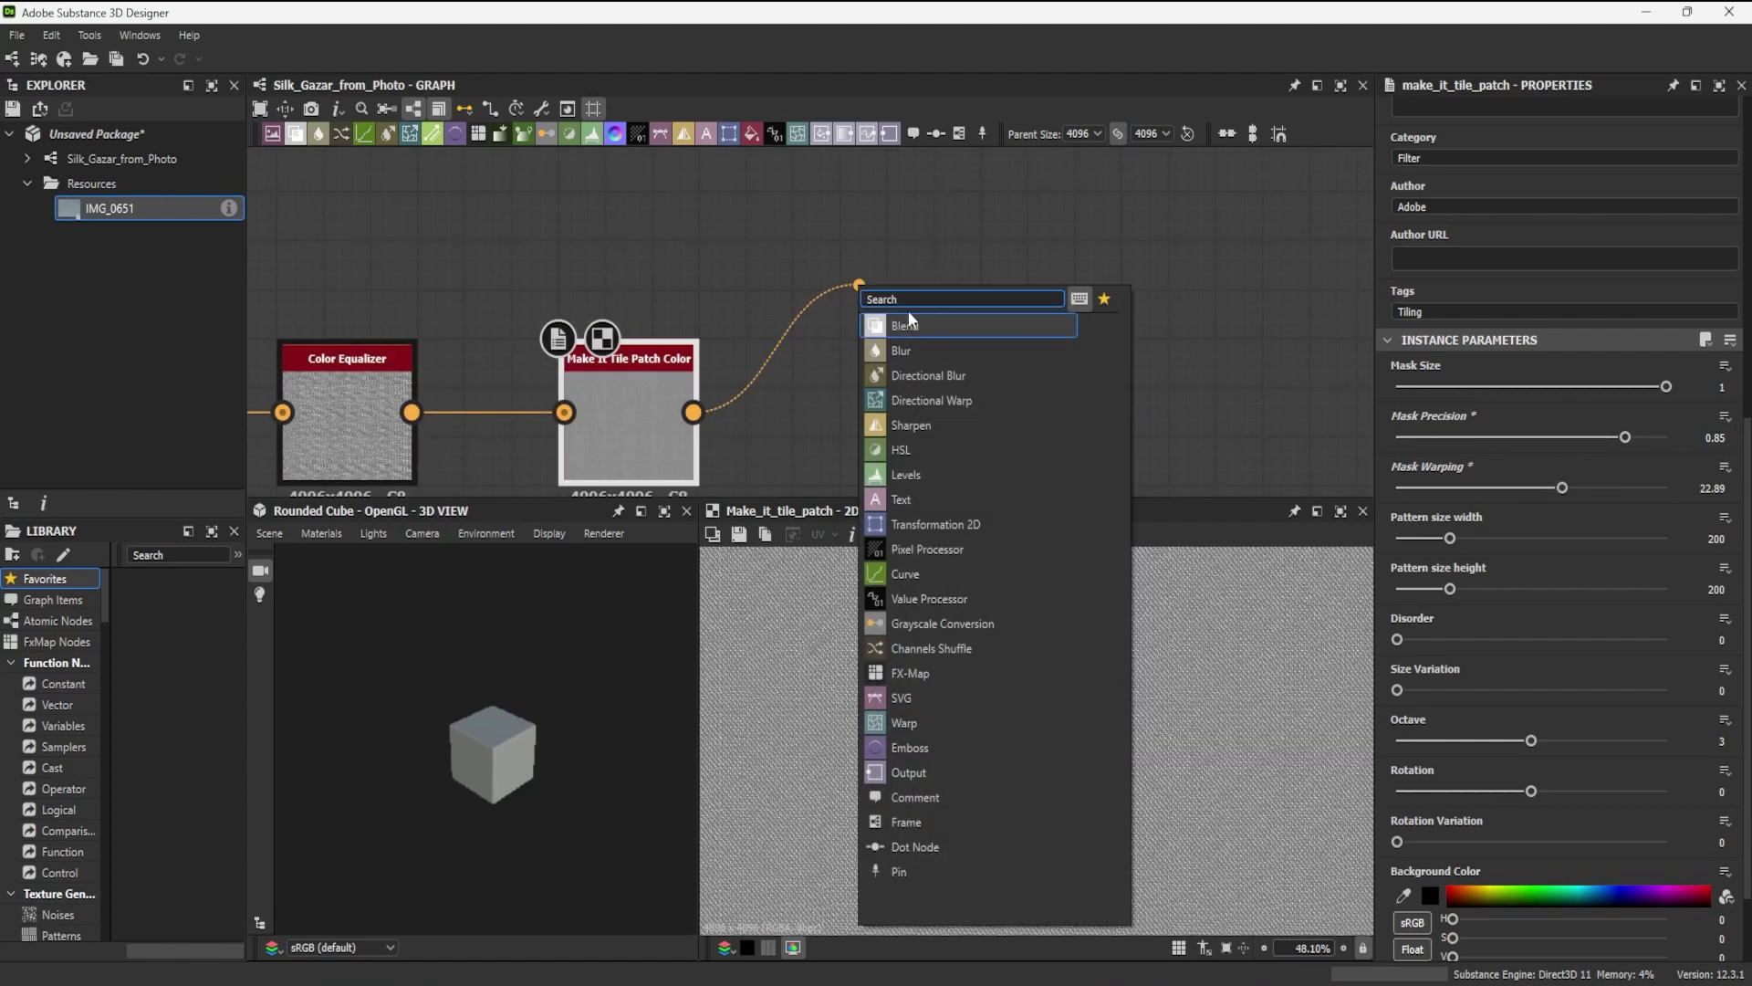
left_click(904, 325)
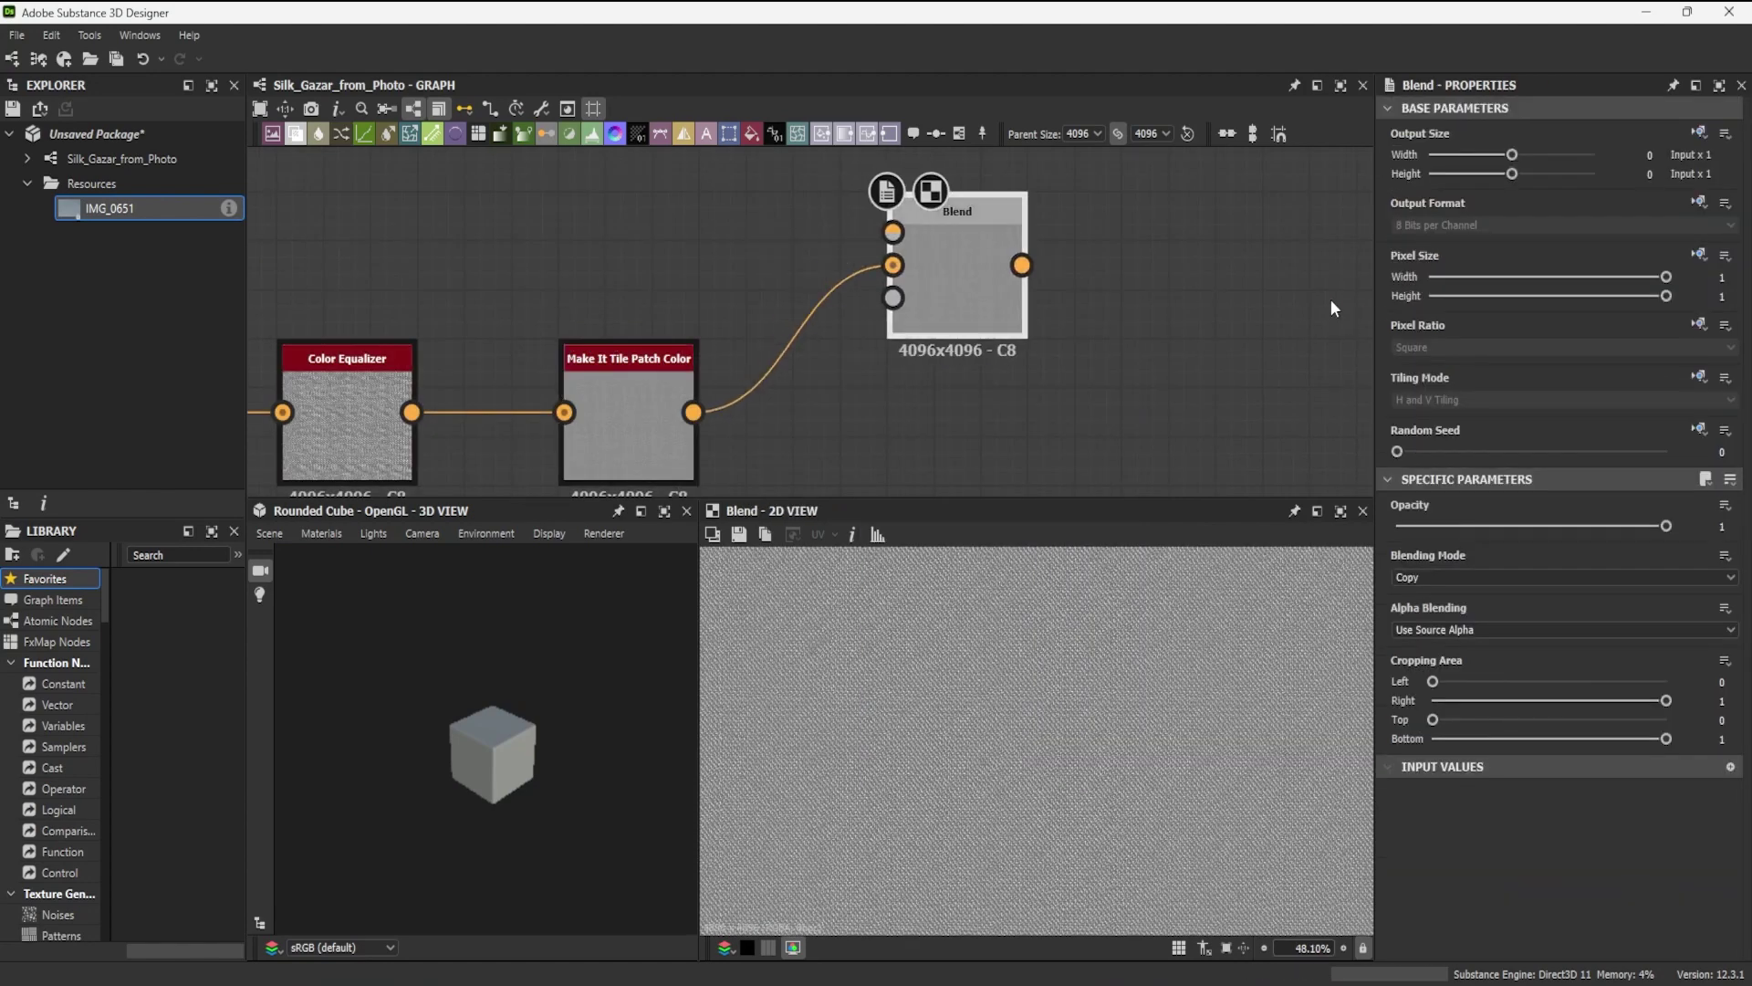
left_click(1548, 577)
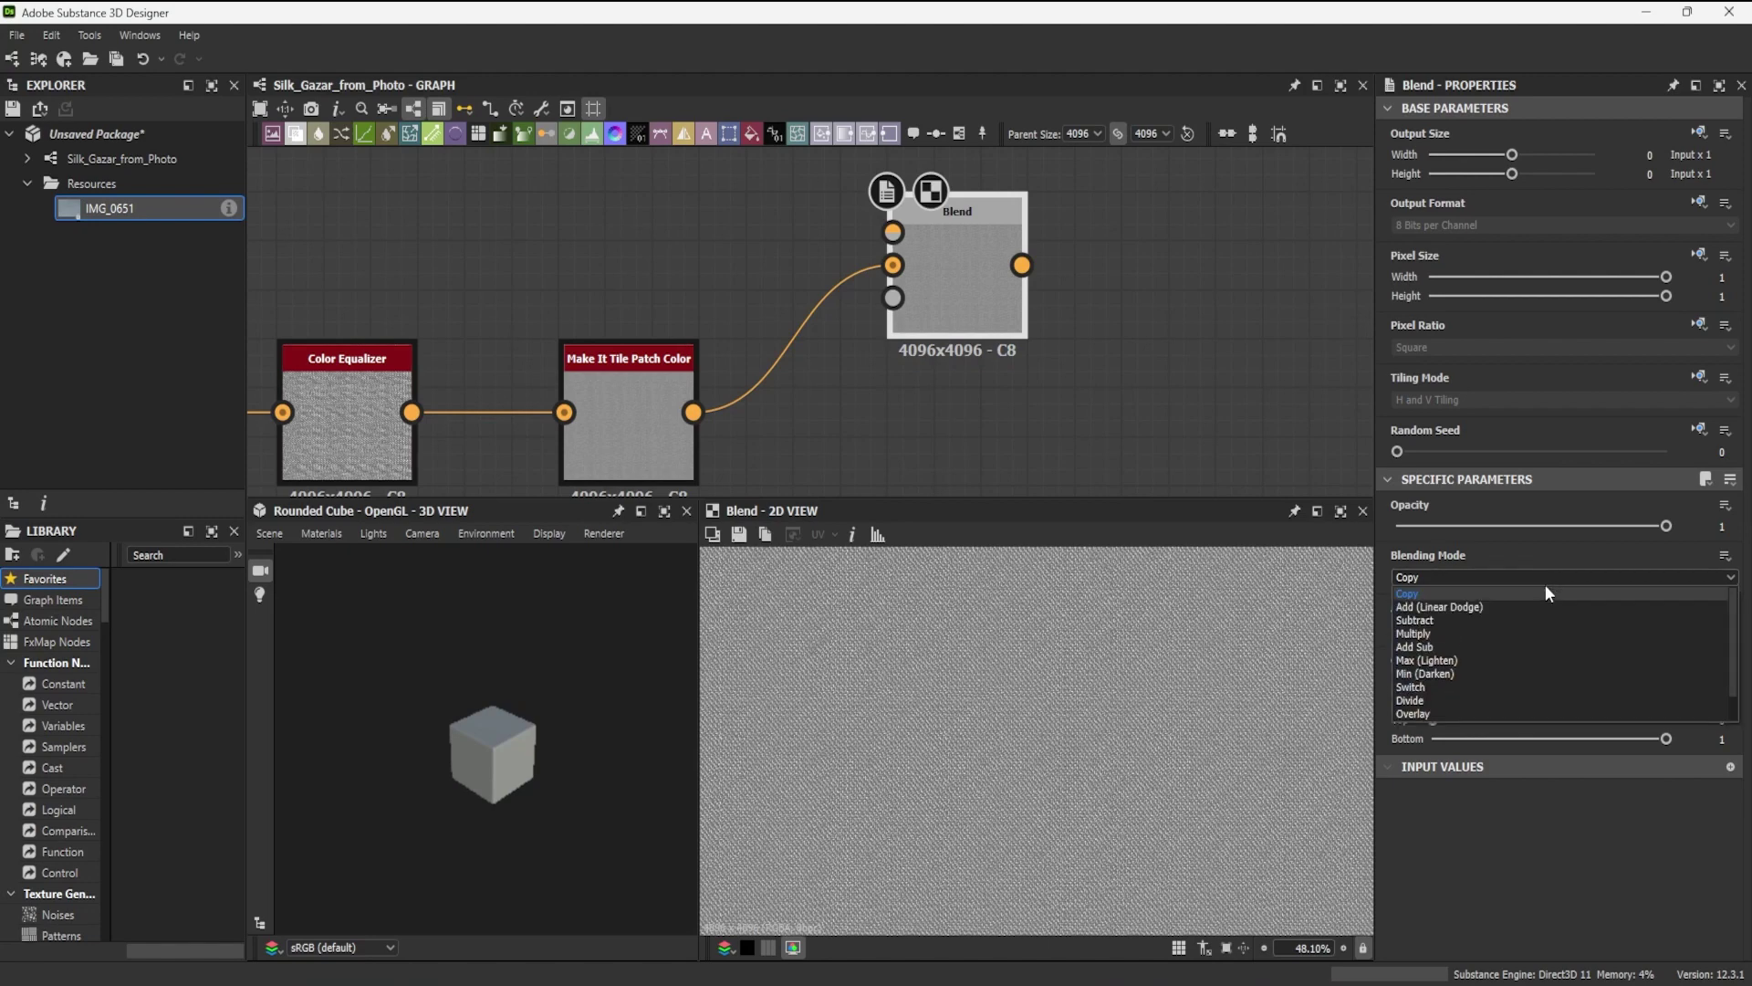
left_click(1526, 687)
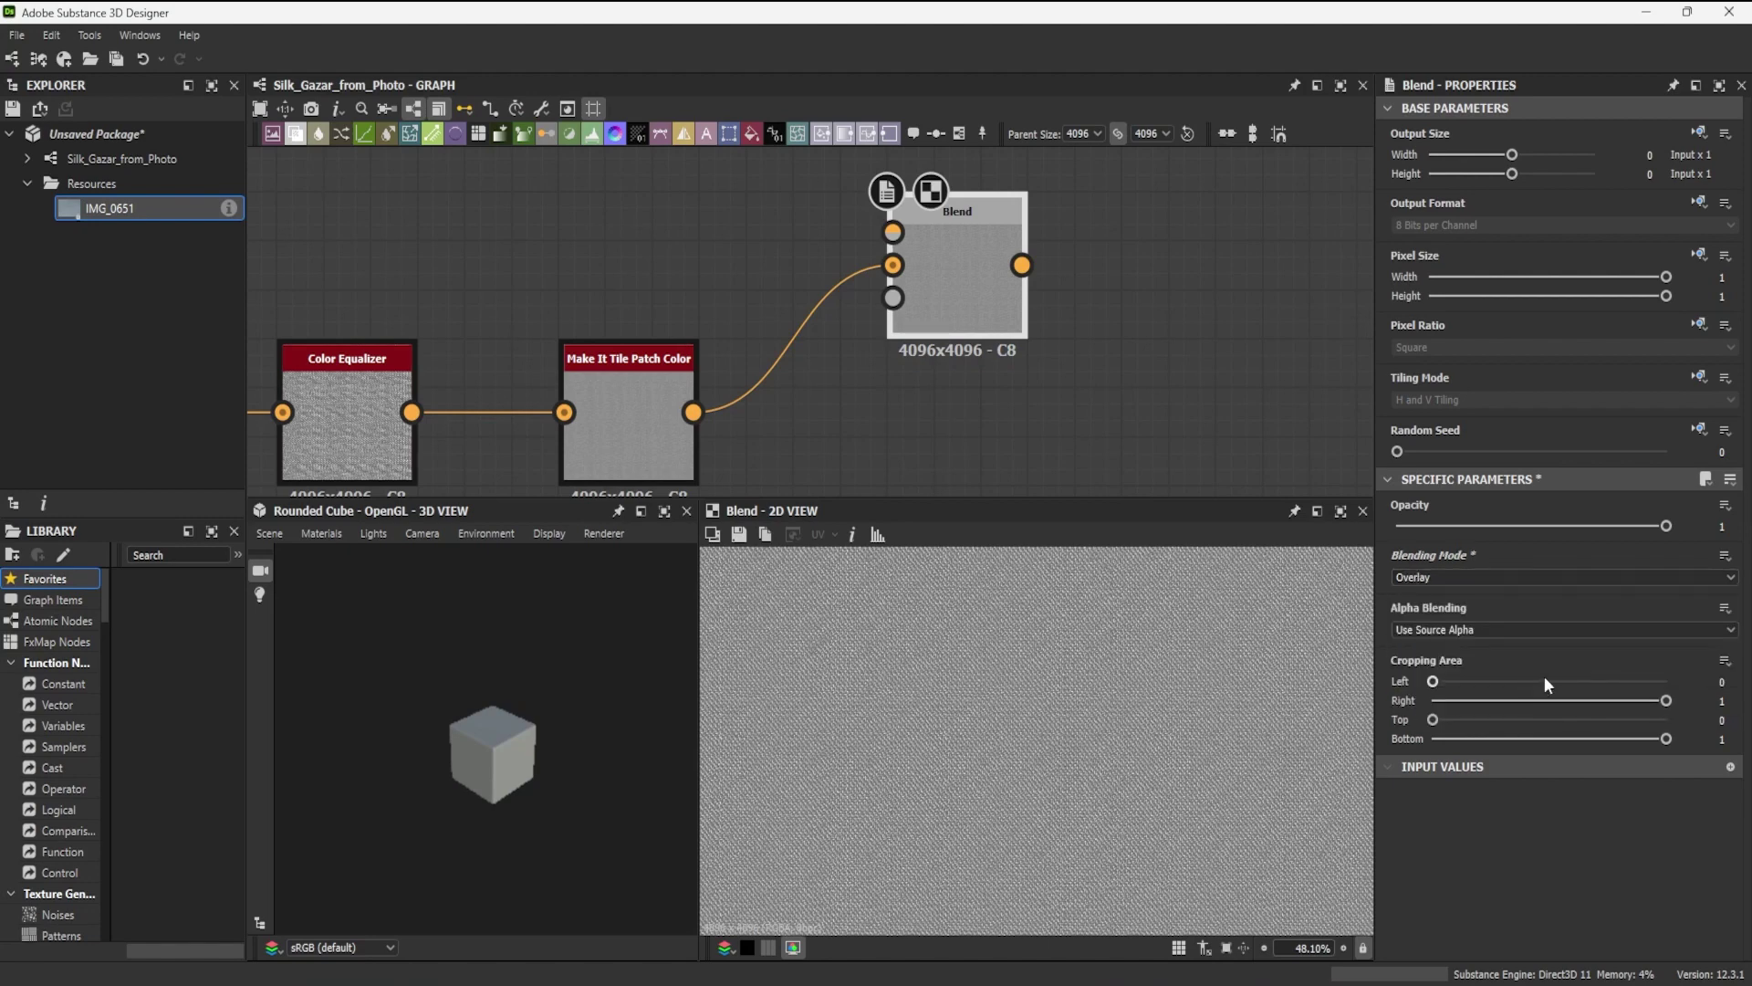
Step: Add a Uniform Color node, connect it to the Blend node's foreground, and set its color to teal
middle_click_drag(691, 234, 788, 323)
left_click(740, 313)
key("space")
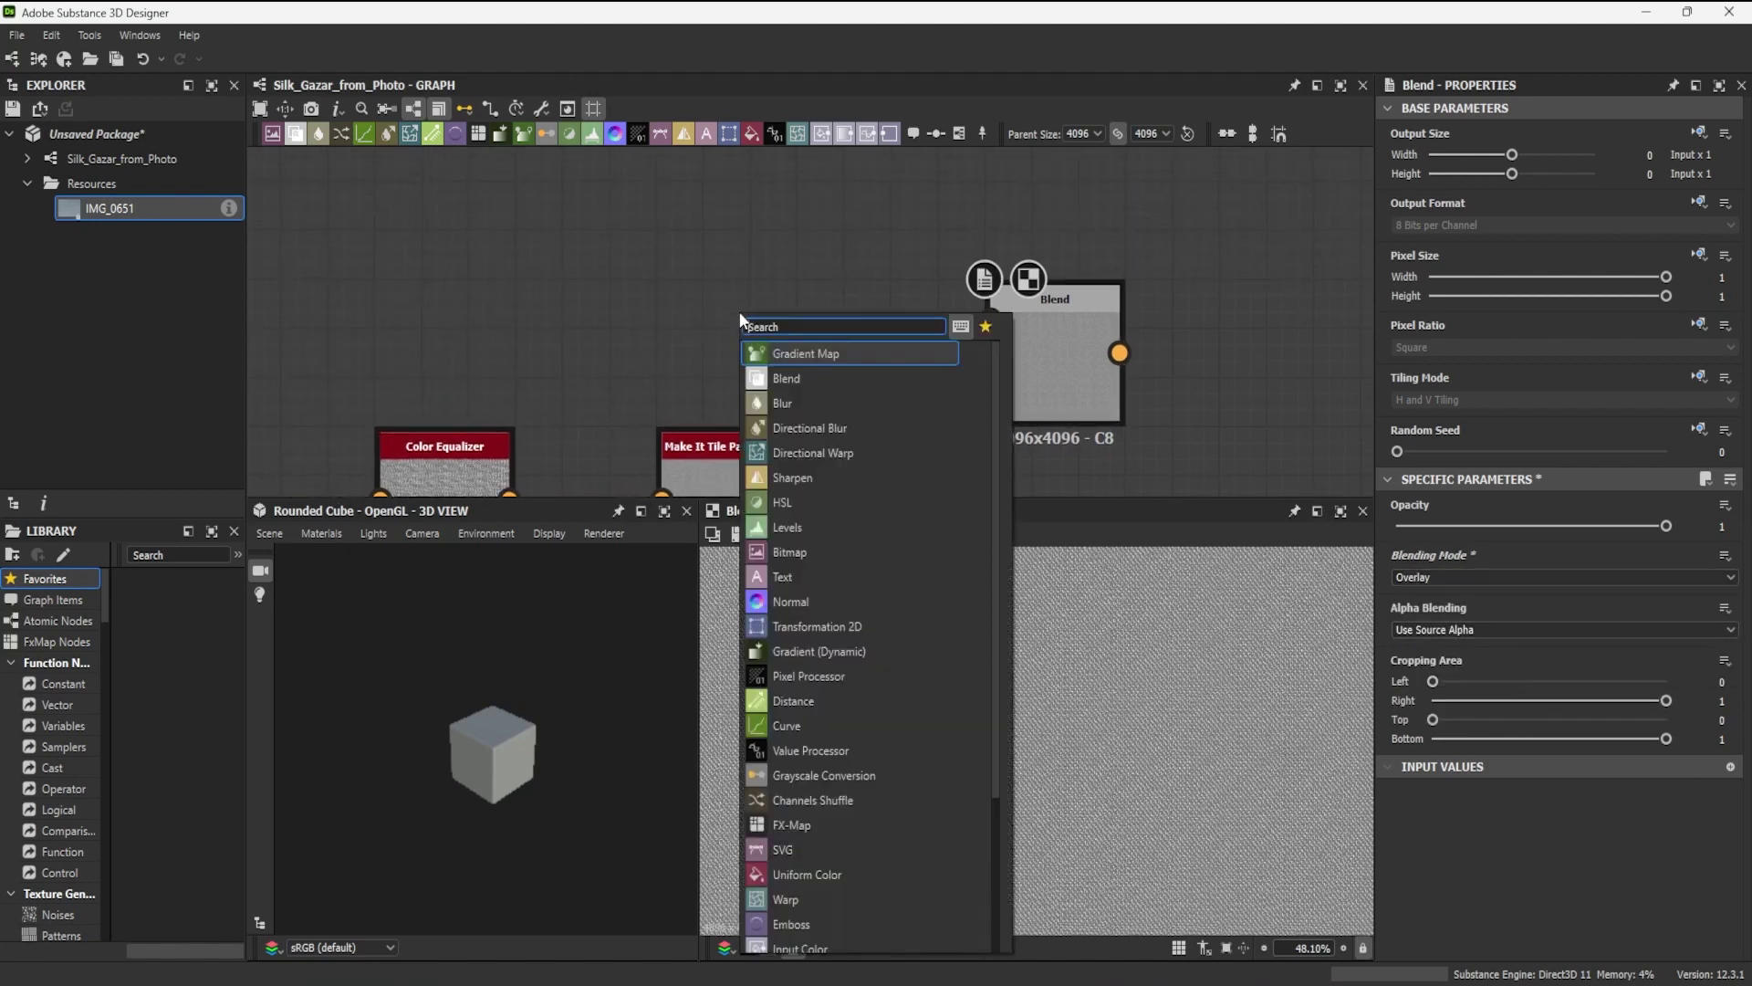
type("uni")
key("Return")
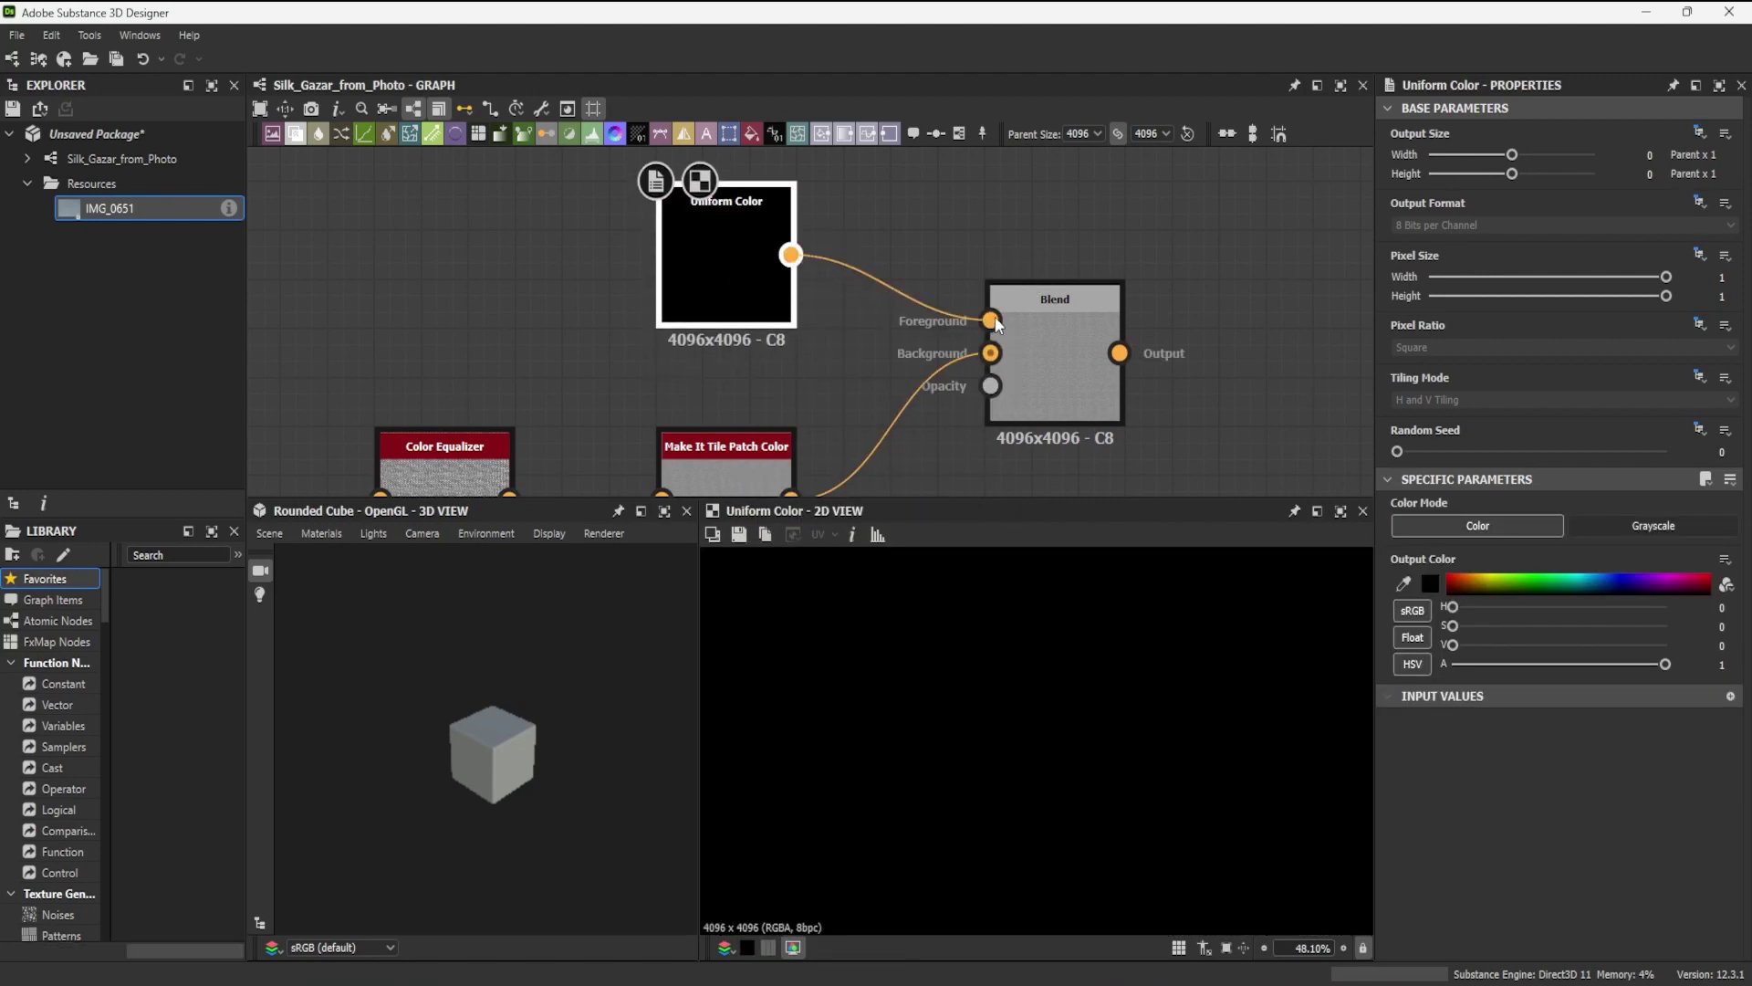
double_click(1068, 349)
left_click(720, 260)
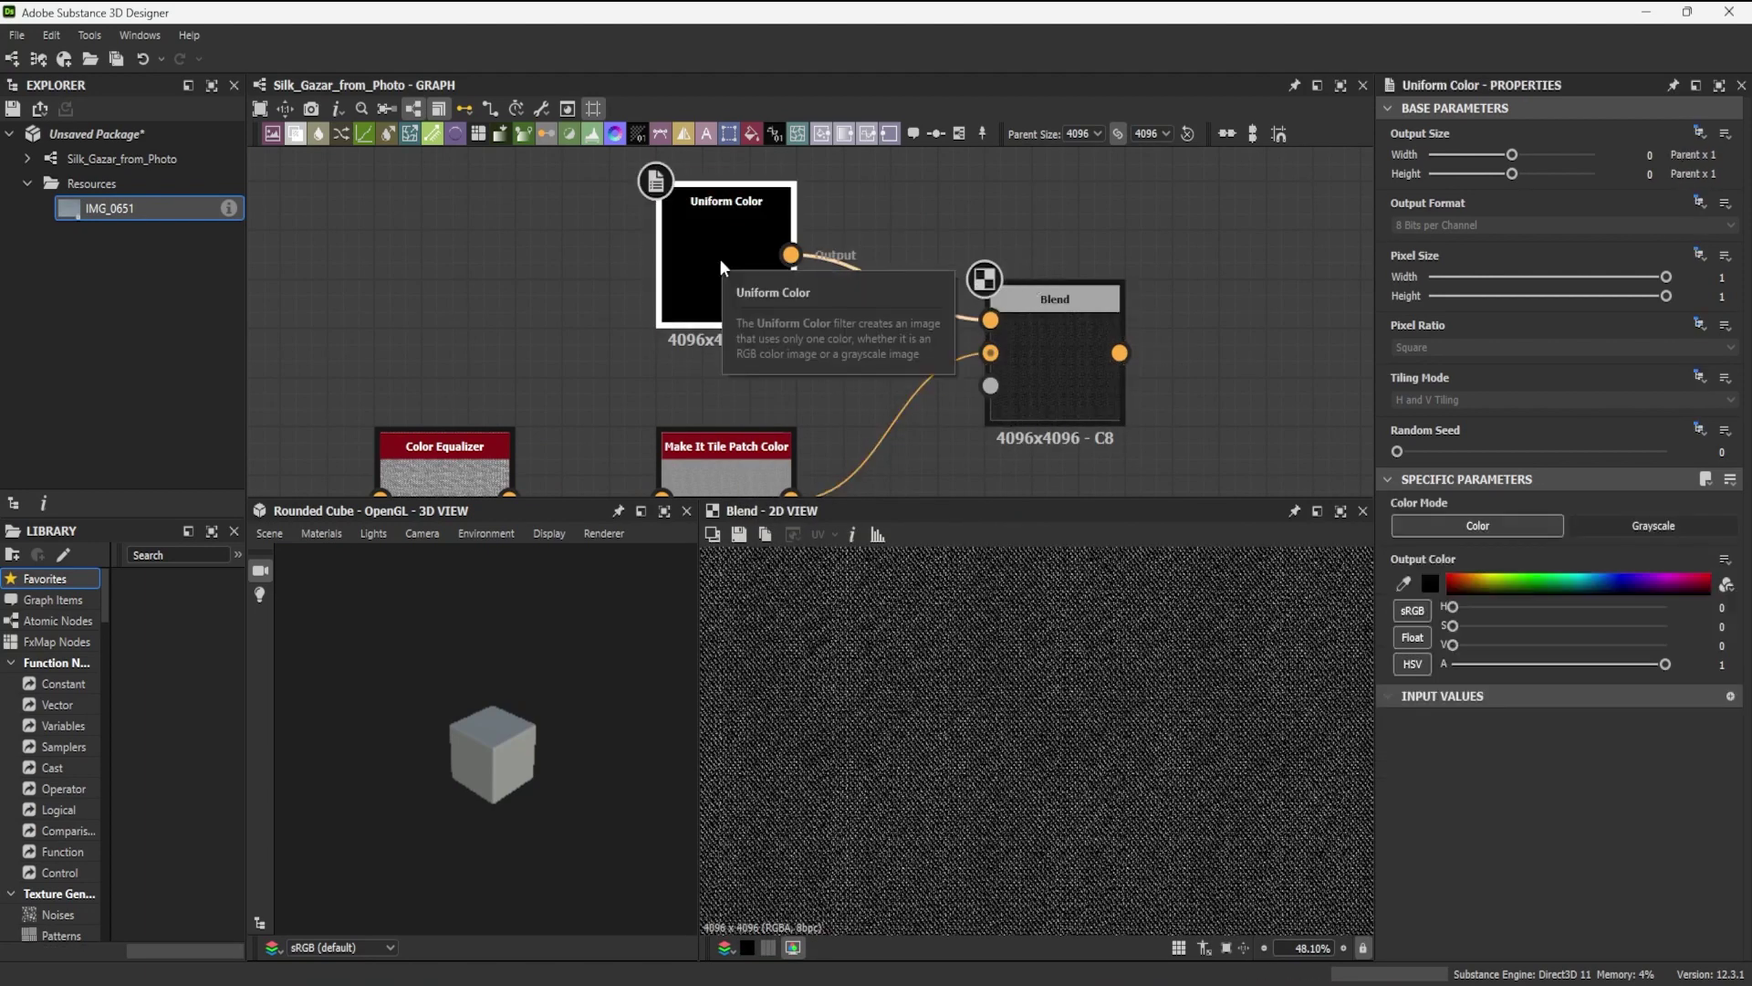
left_click(1583, 582)
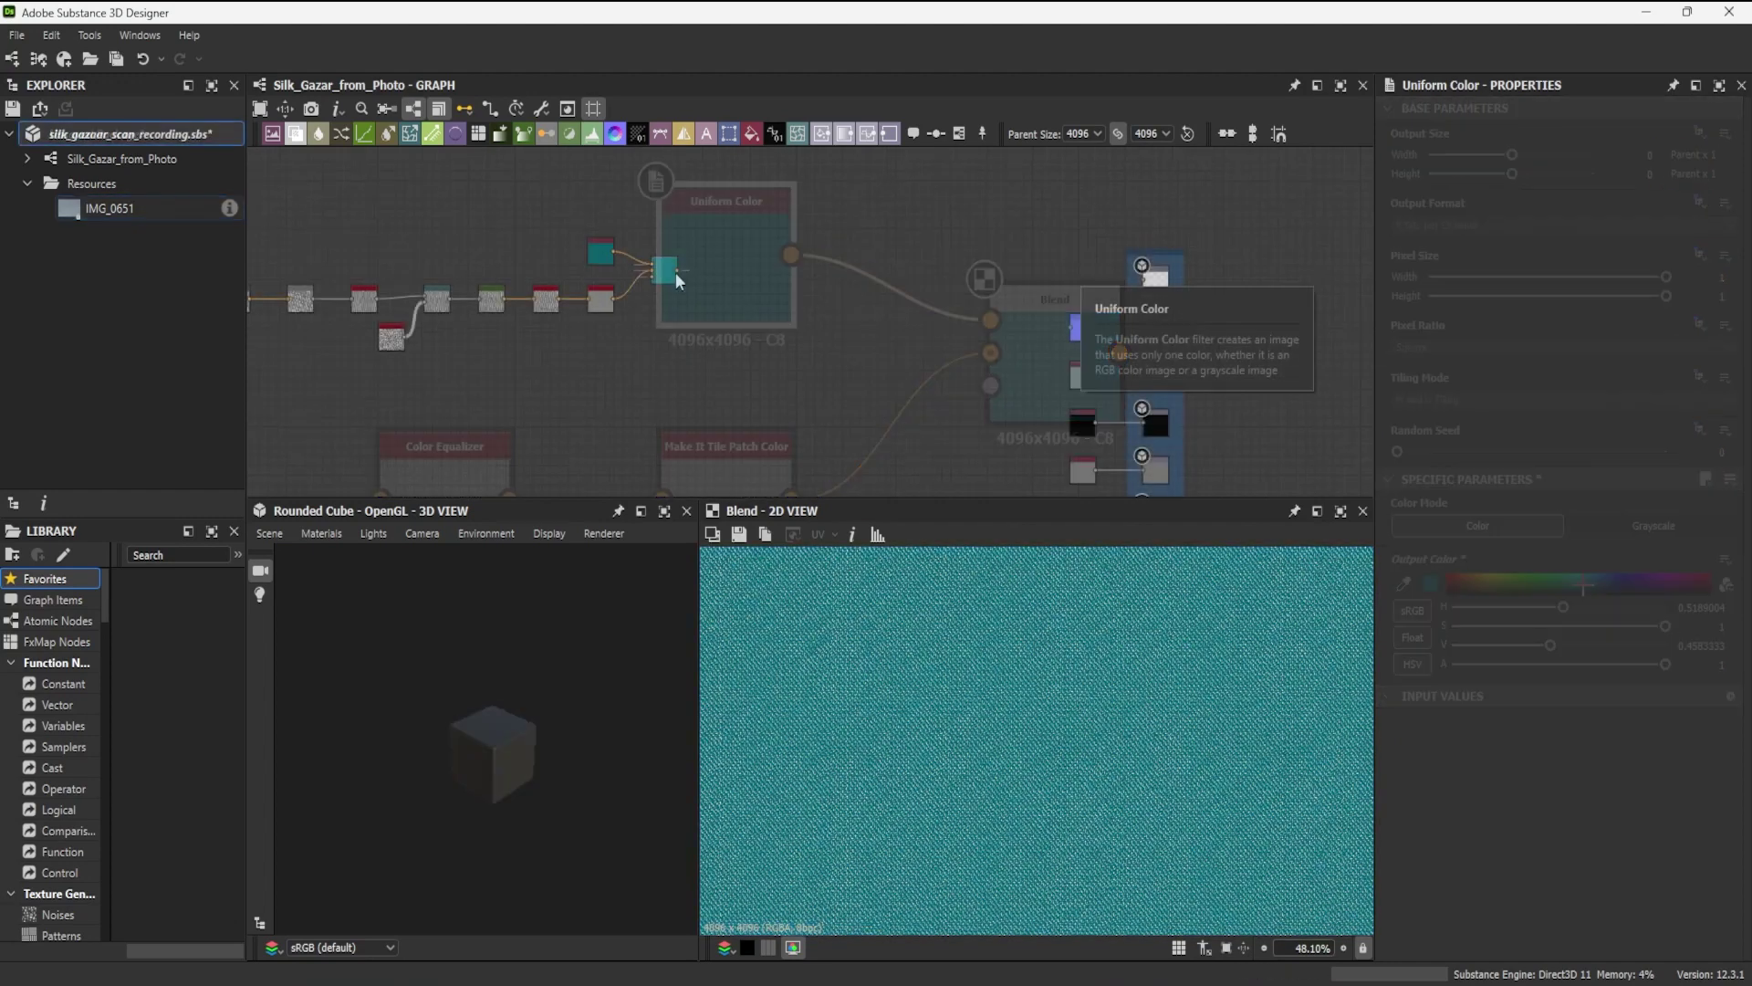
Step: Connect the Blend node's output to the Base Color output and inspect the teal fabric on the cube up close
left_click_drag(678, 281, 1148, 281)
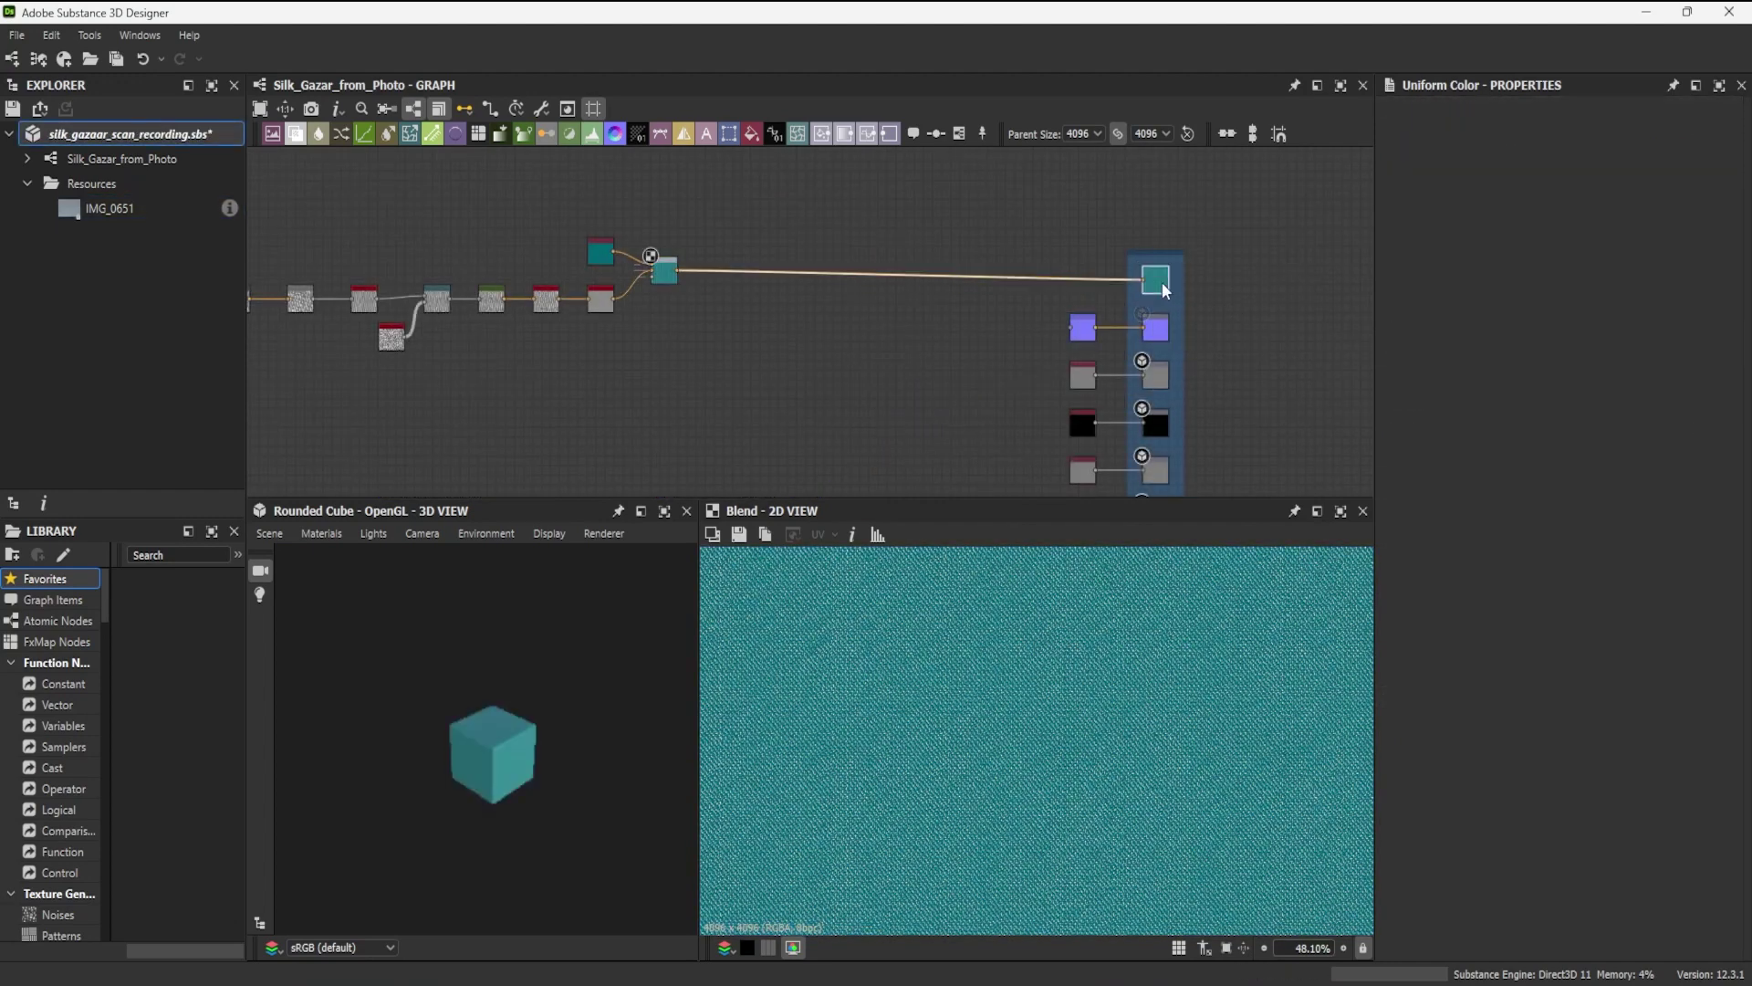
double_click(1156, 283)
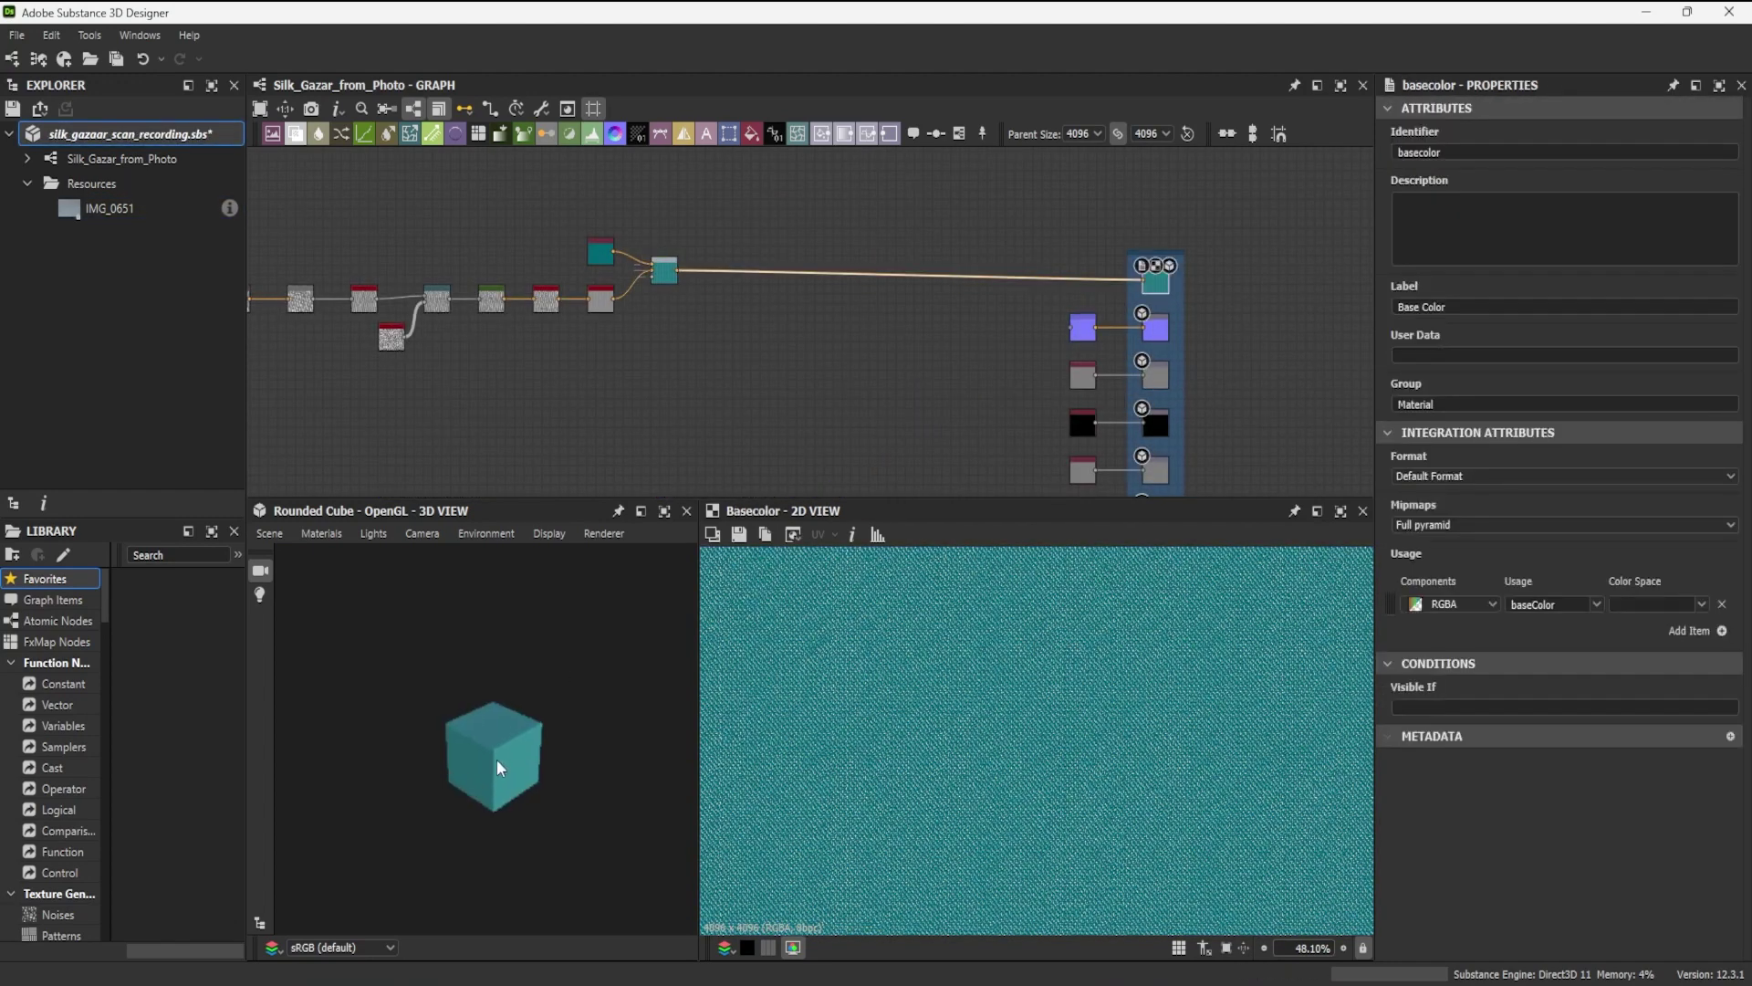
scroll(505, 720, "up", 5)
left_click_drag(504, 720, 449, 684)
Step: Add an Invert Color node fed by the Make It Tile Patch Color output, below the Blend node
scroll(603, 305, "up", 5)
left_click_drag(628, 289, 732, 390)
type("invert")
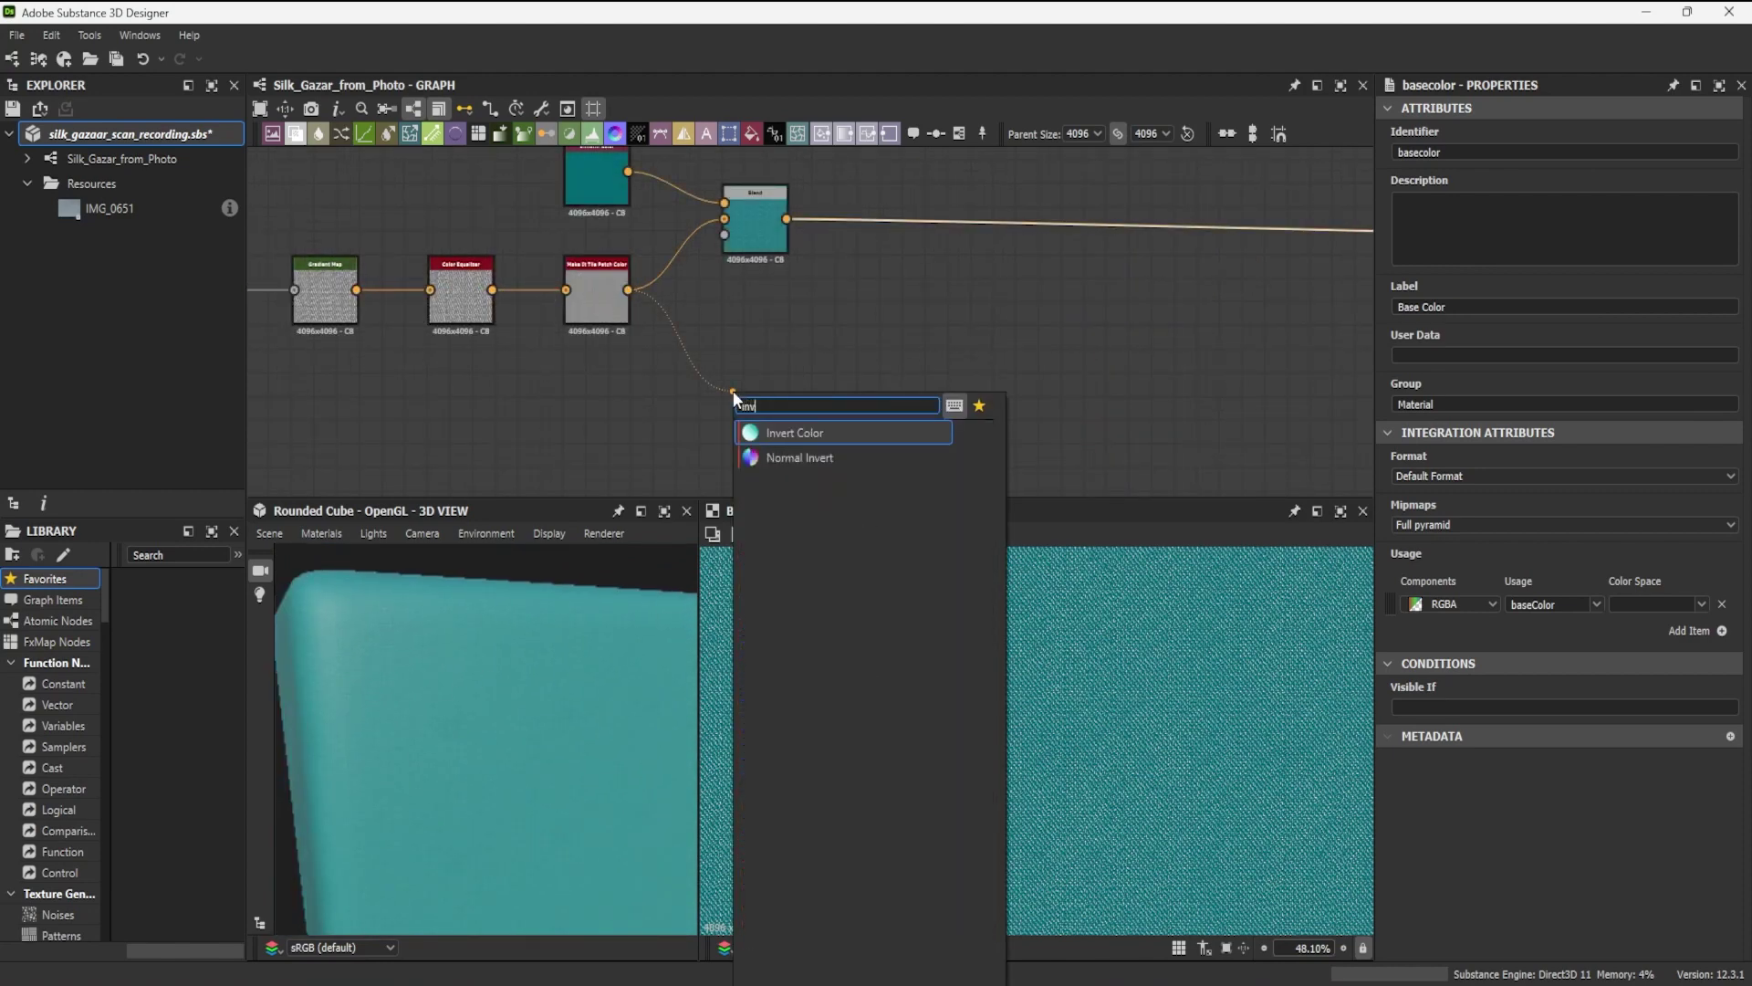
left_click(846, 434)
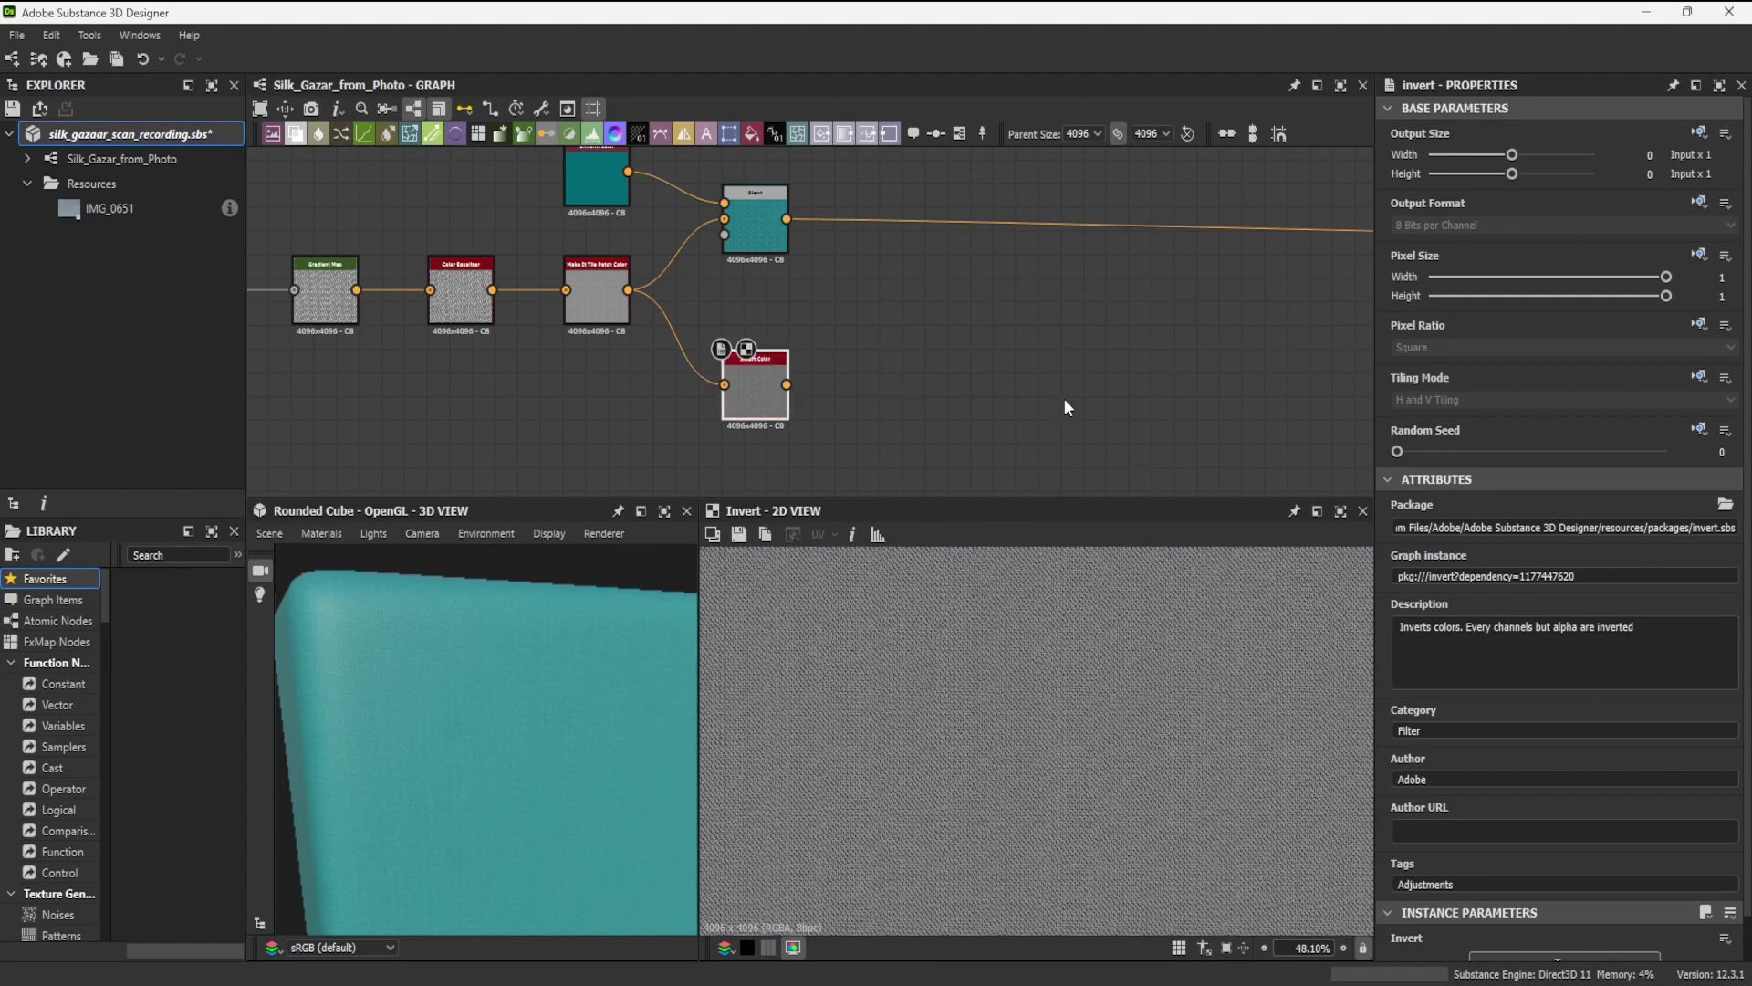
middle_click_drag(1046, 404, 860, 374)
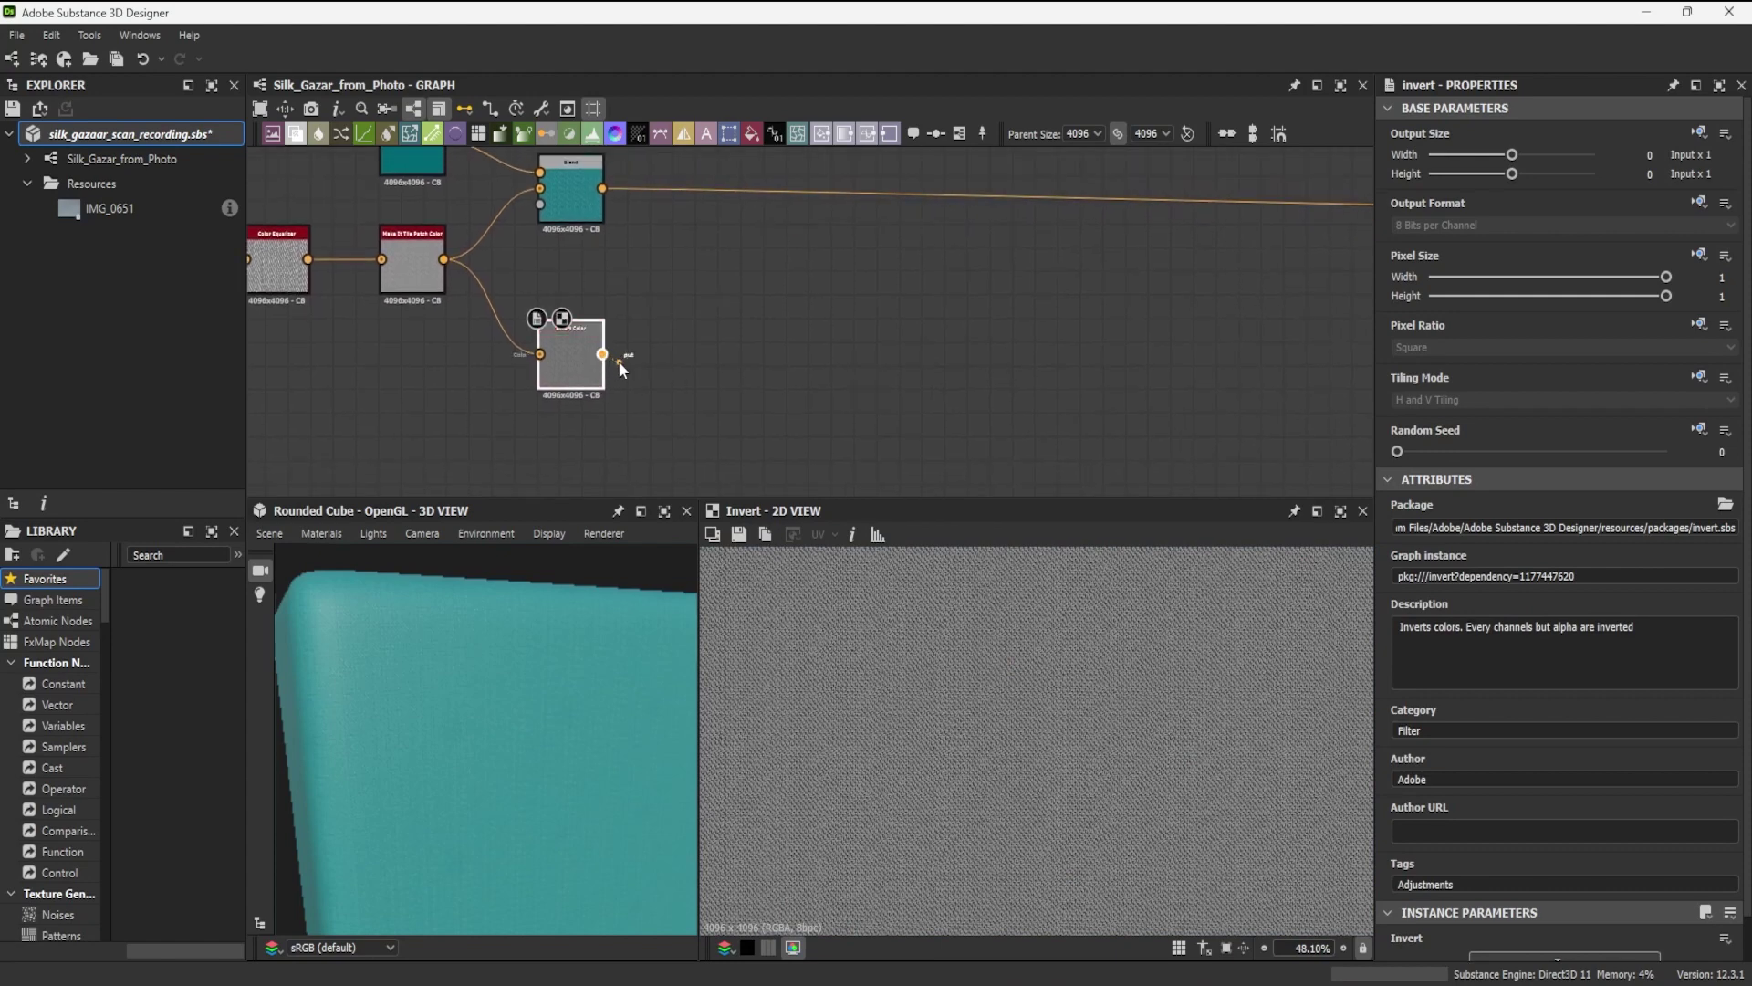
Step: Add a Levels node after Invert Color and move its input black and white points inward to increase contrast
left_click_drag(620, 363, 720, 399)
type("levels")
left_click(818, 433)
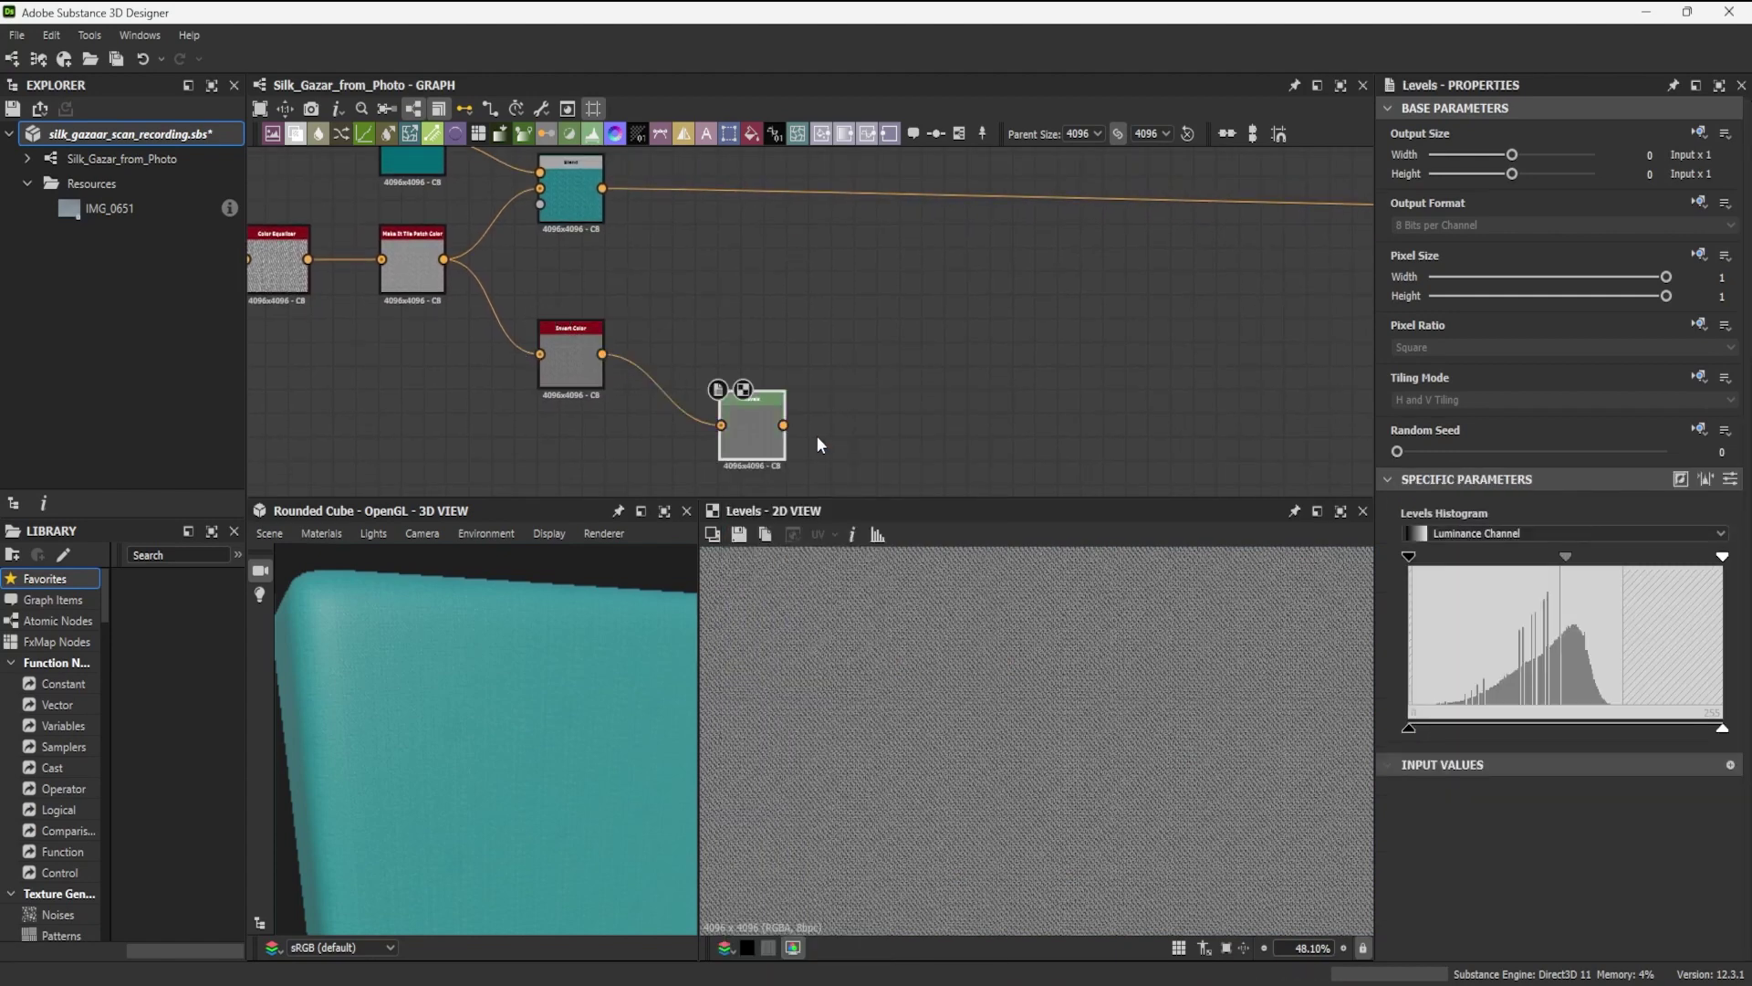
middle_click_drag(1001, 399, 1020, 367)
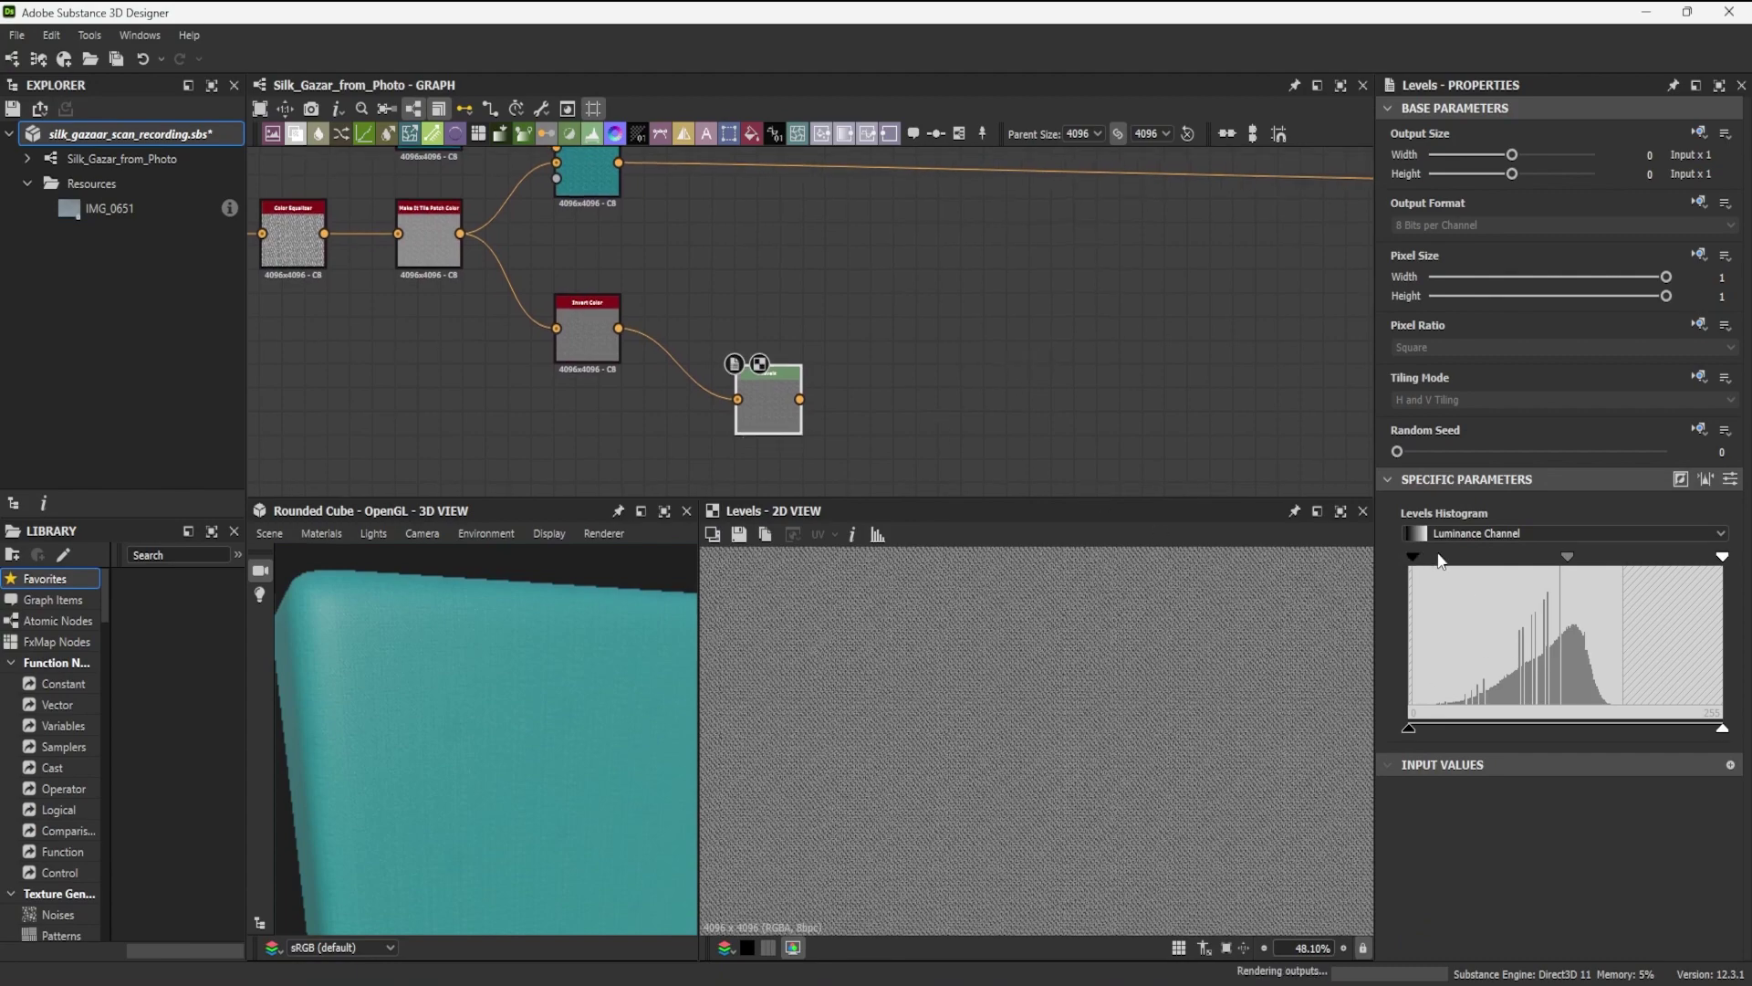
left_click_drag(1408, 556, 1534, 556)
left_click_drag(1722, 556, 1582, 556)
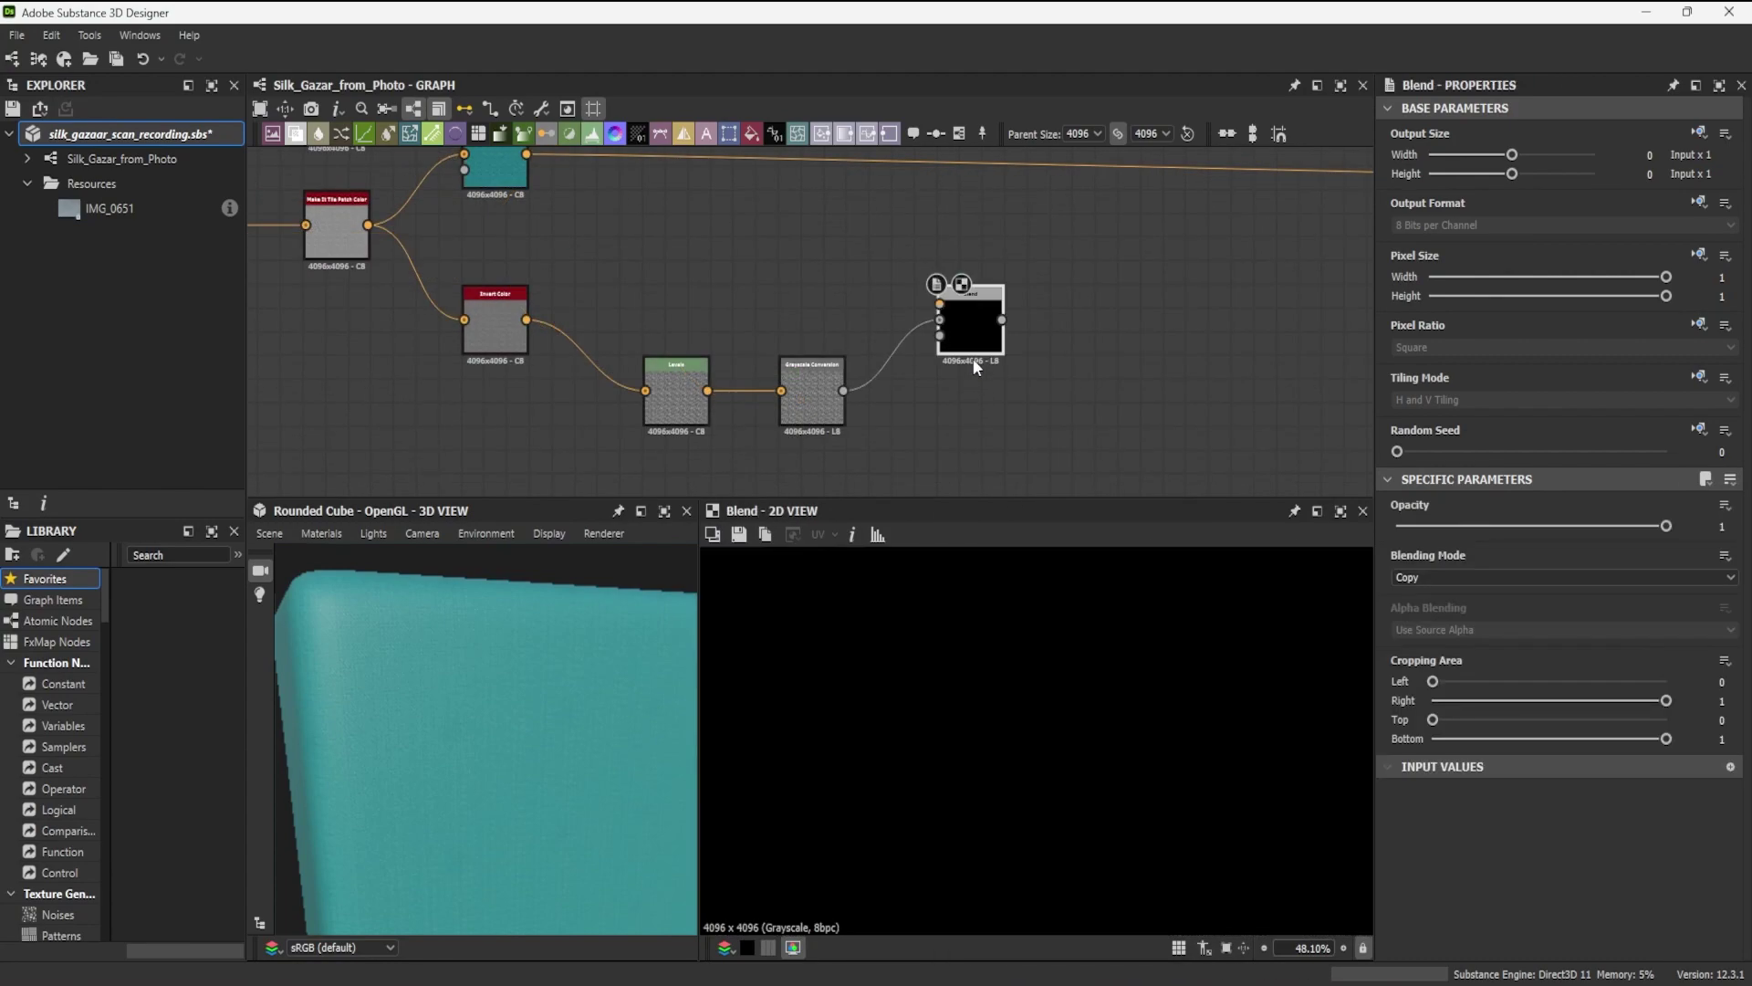
Step: Convert the Levels output to grayscale and blend it in Multiply mode with a grayscale Uniform Color as foreground
left_click(1522, 578)
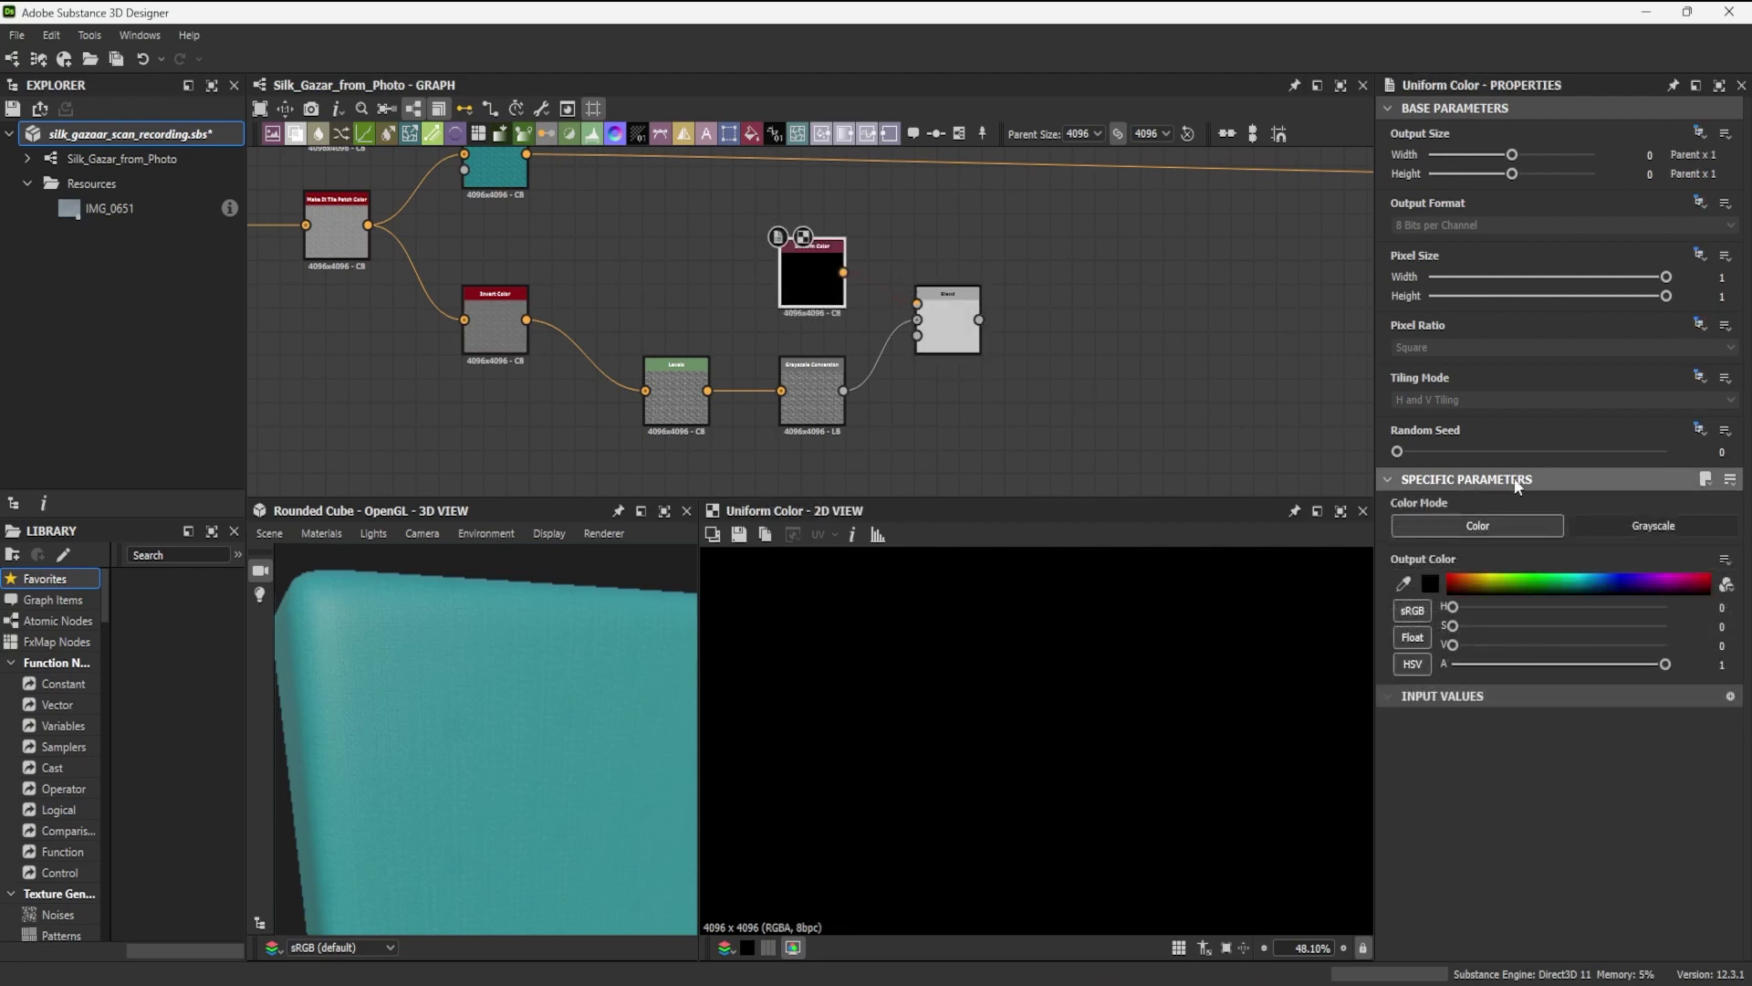
left_click(1645, 526)
double_click(969, 347)
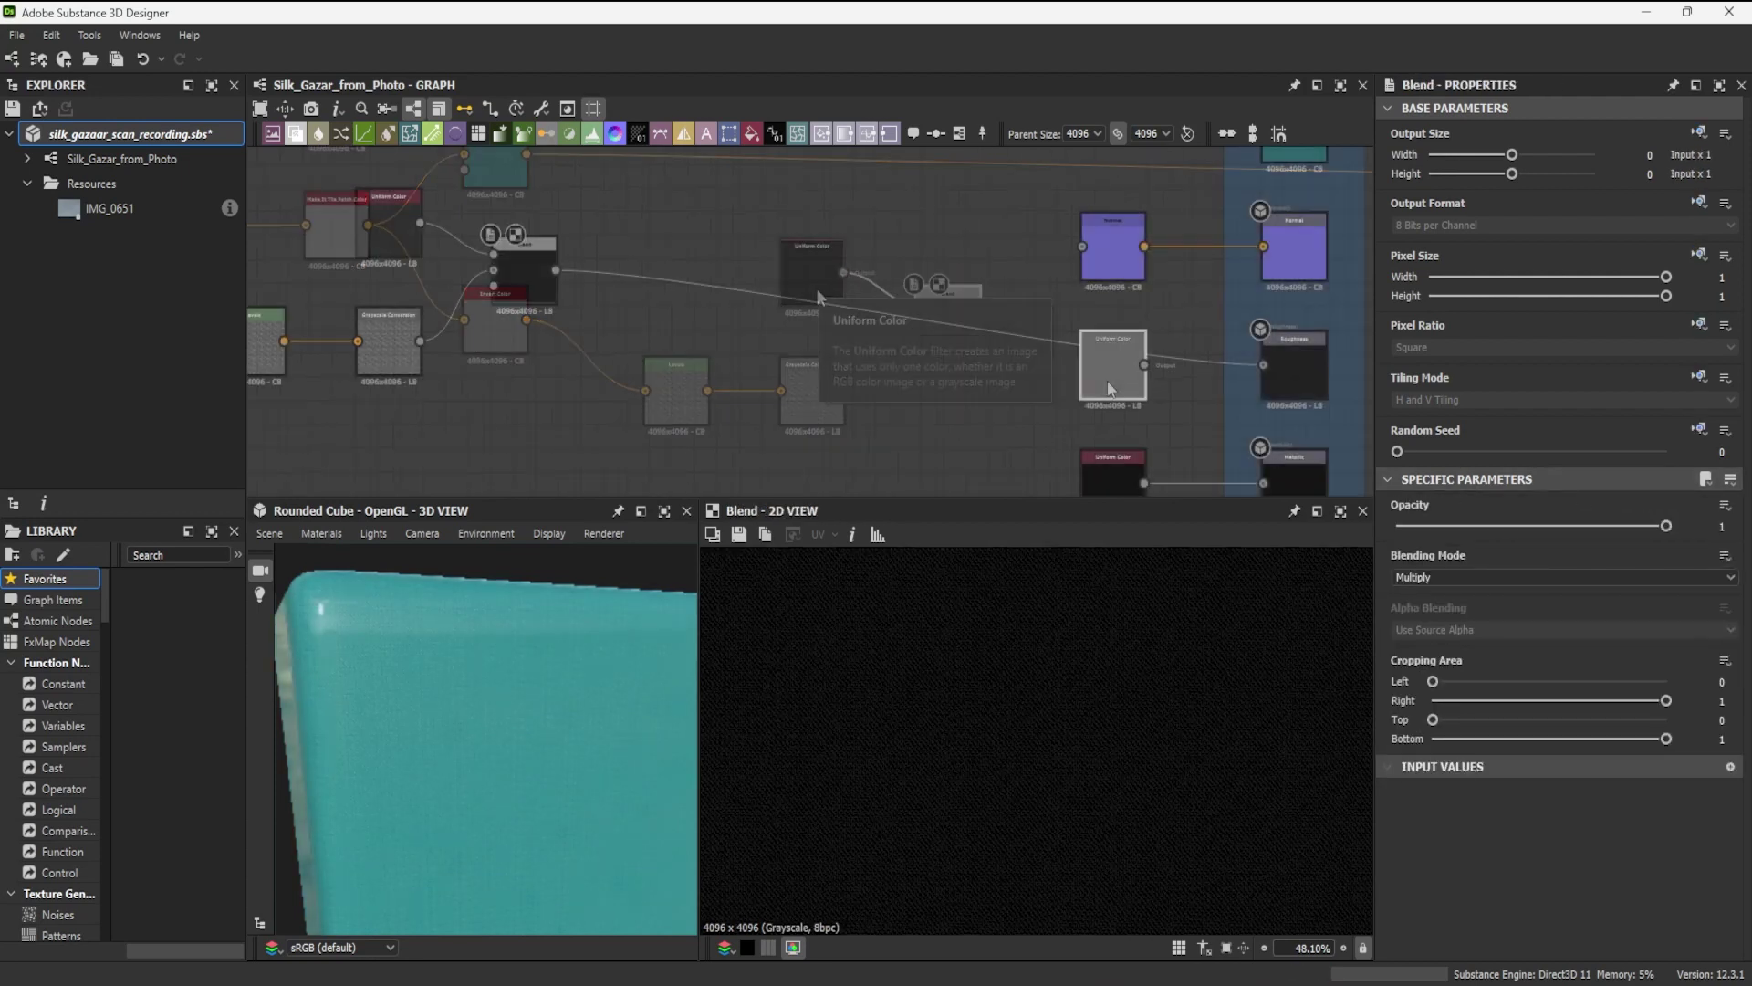
Step: Connect the multiplied Blend to the Roughness output, delete the Uniform Color that fed it, and set the foreground color to dark gray
left_click(1110, 383)
key("Delete")
middle_click_drag(766, 322, 736, 344)
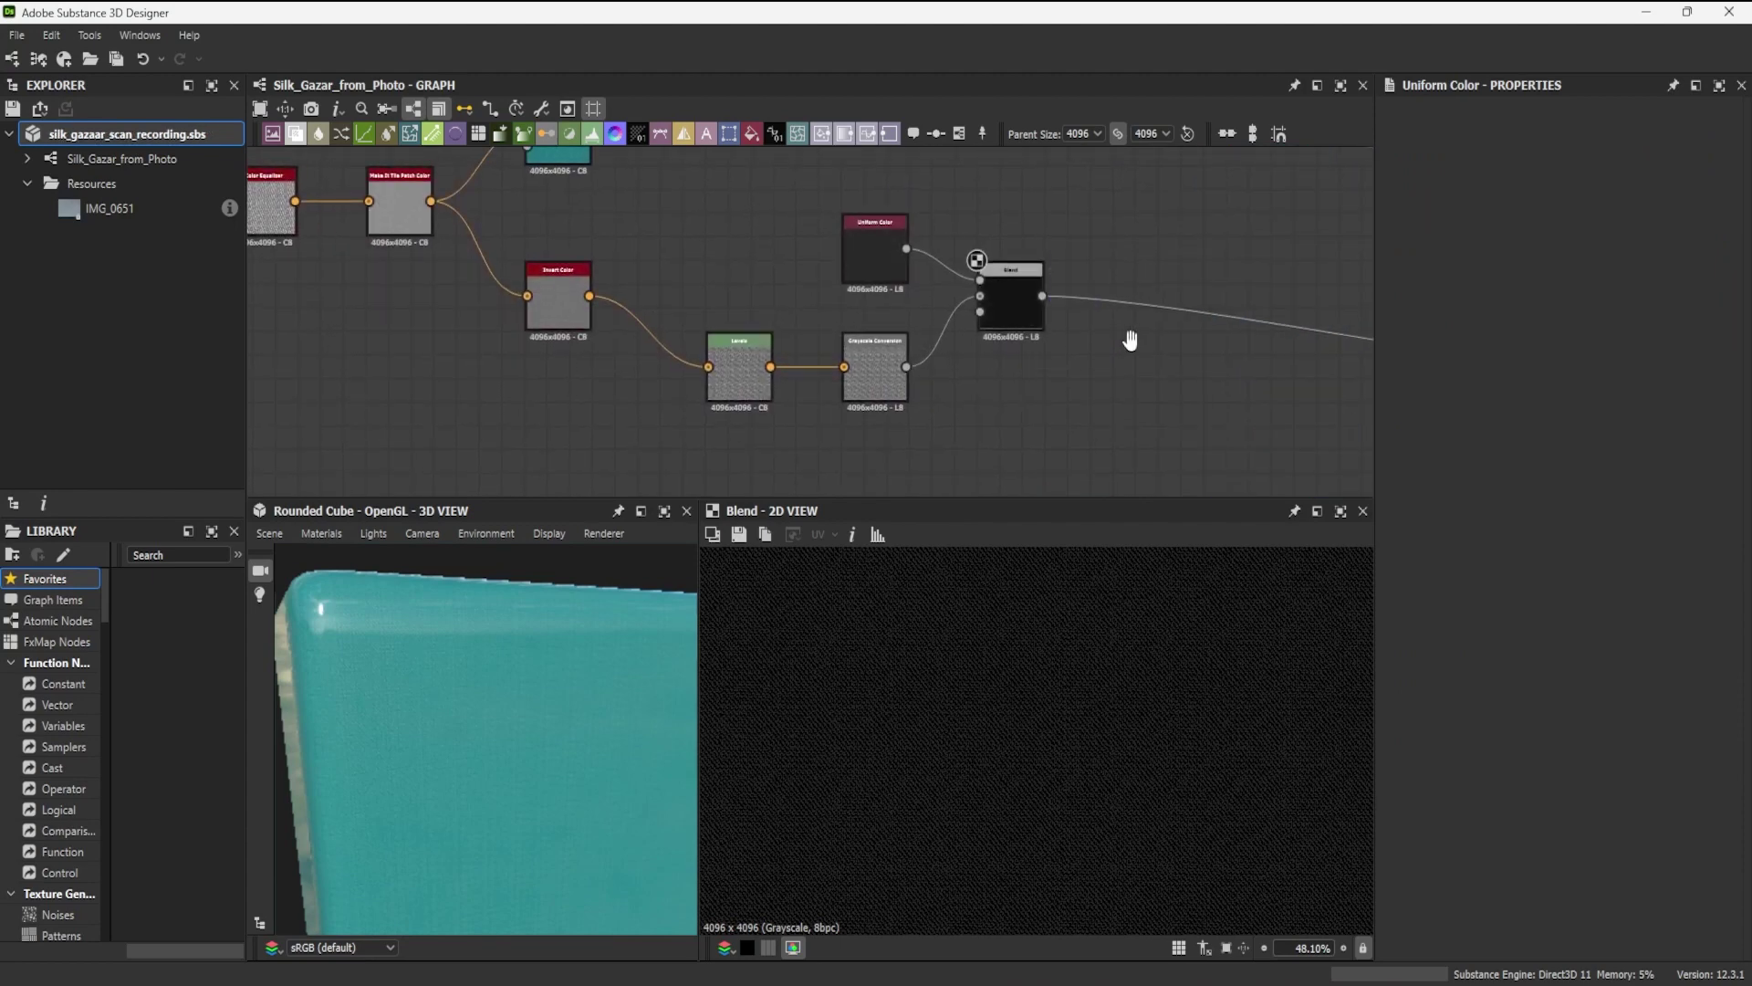
middle_click_drag(1130, 340, 1195, 314)
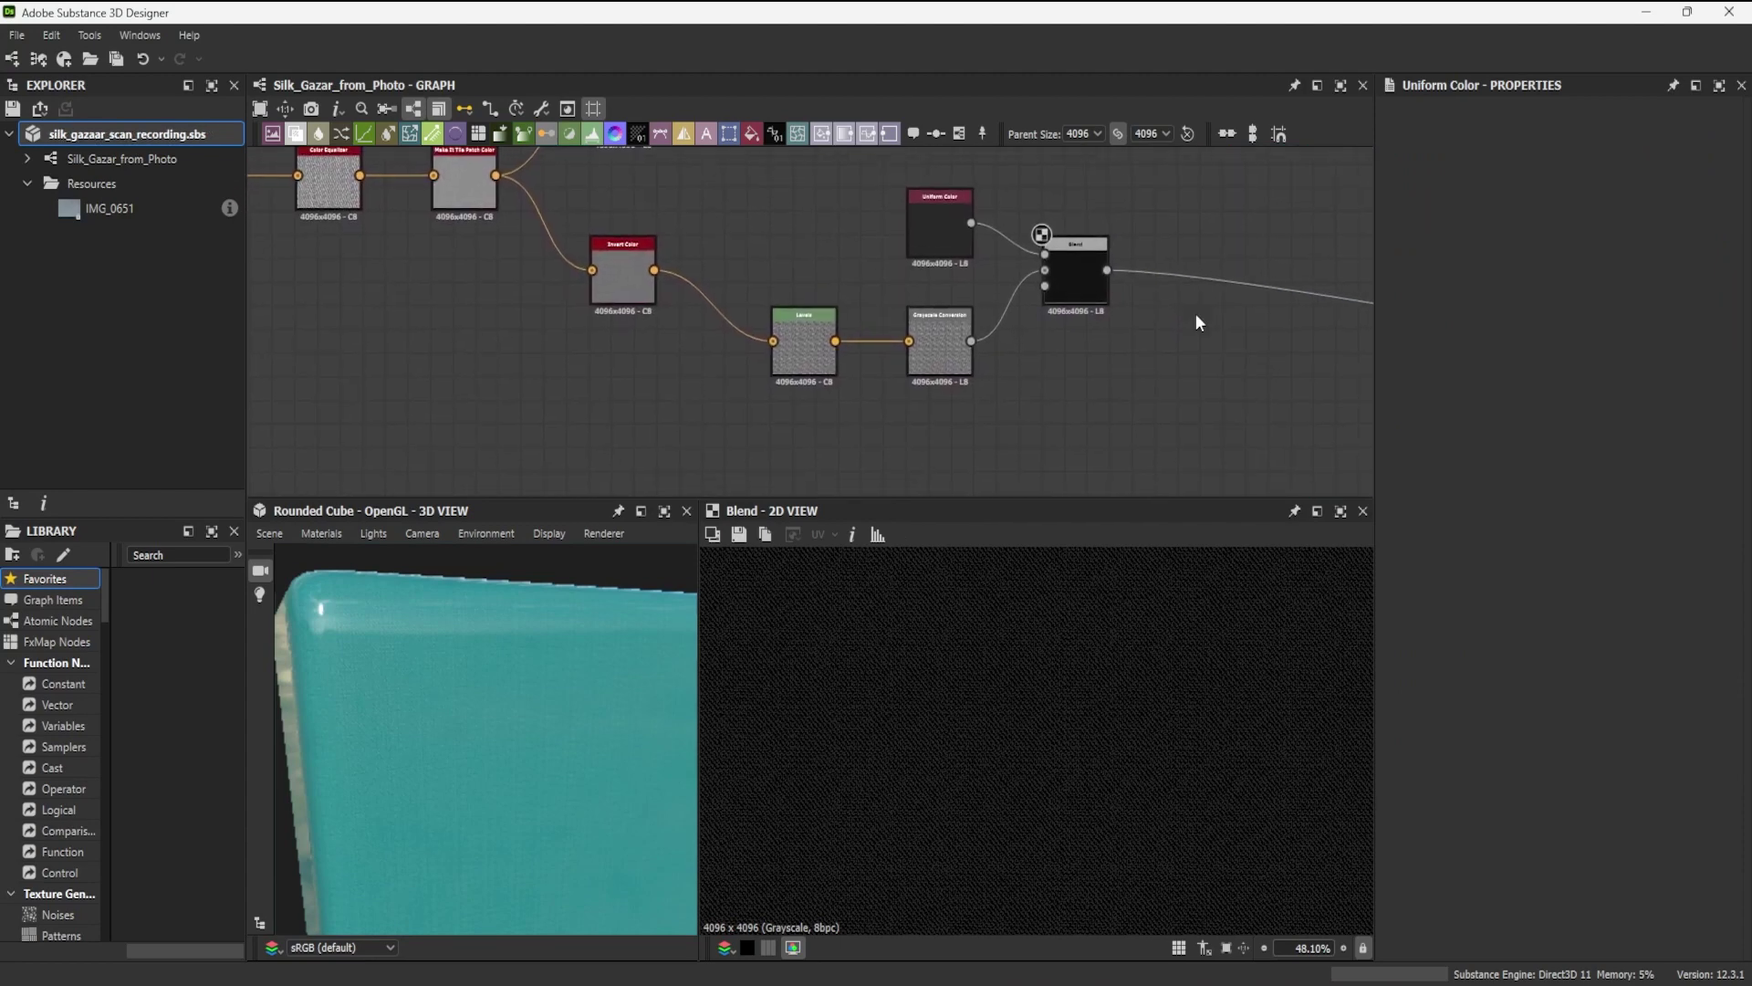
Step: Branch a Grayscale Conversion node off Make It Tile Patch Color and add a Contrast/Luminosity Grayscale node after it
left_click_drag(663, 462, 663, 464)
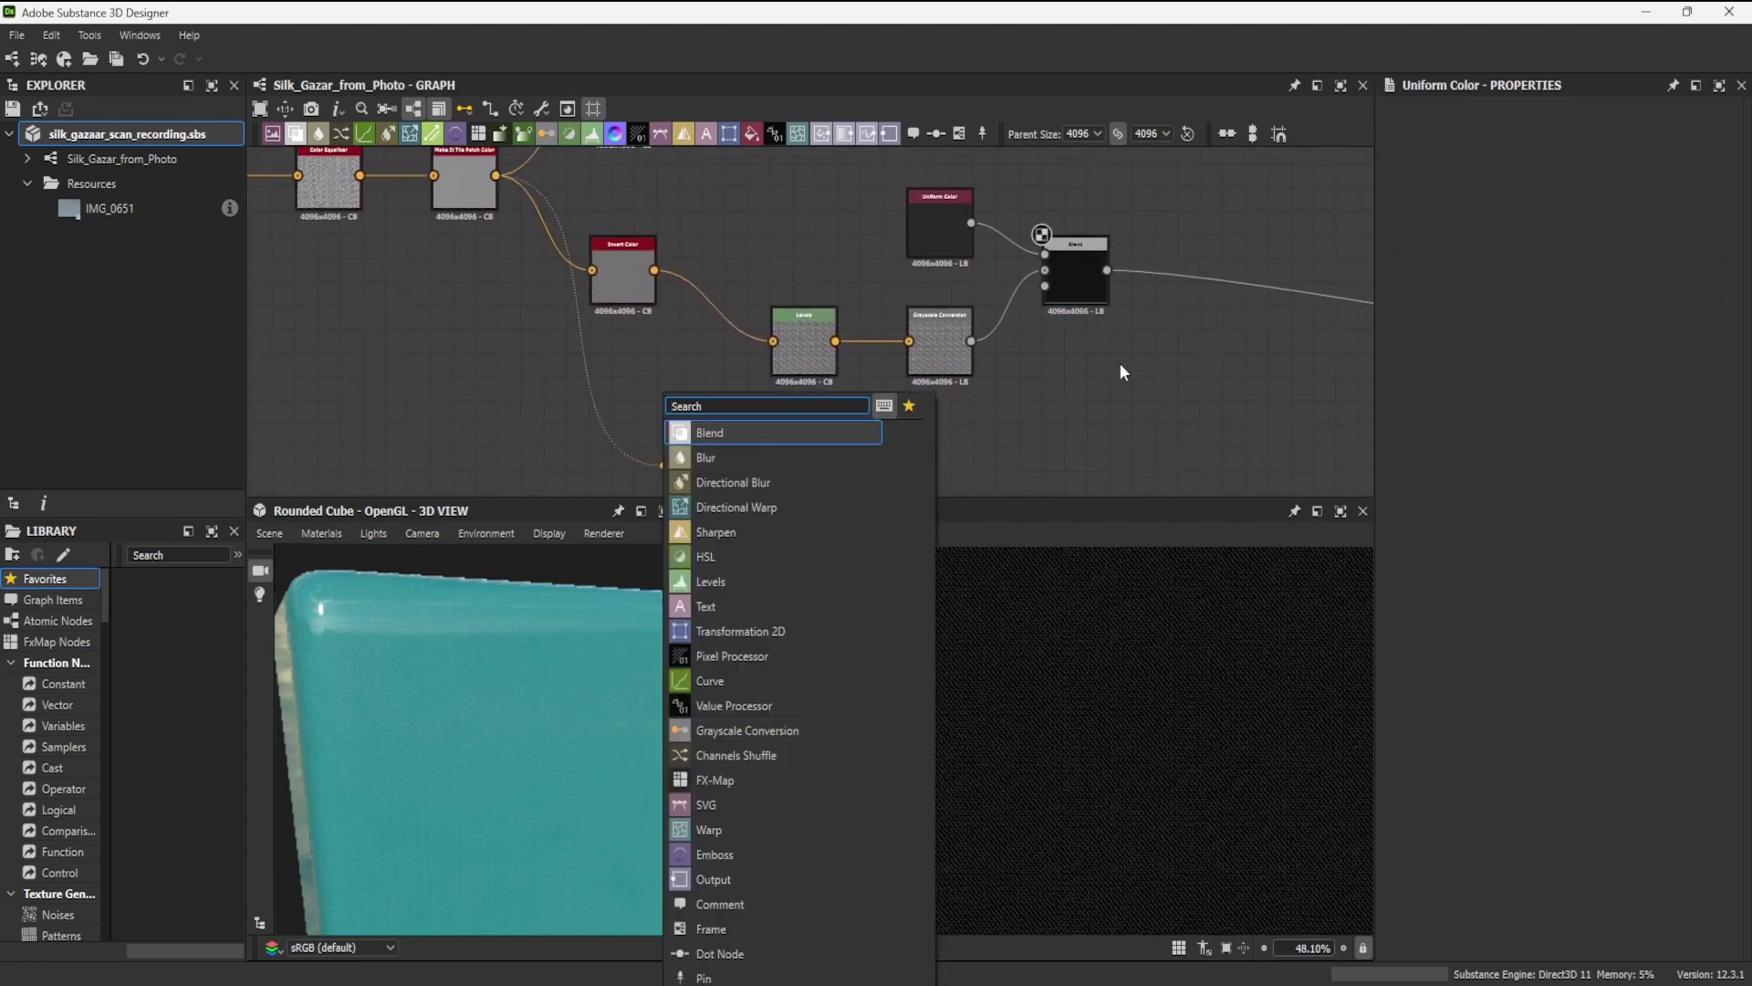
type("gray")
left_click(768, 435)
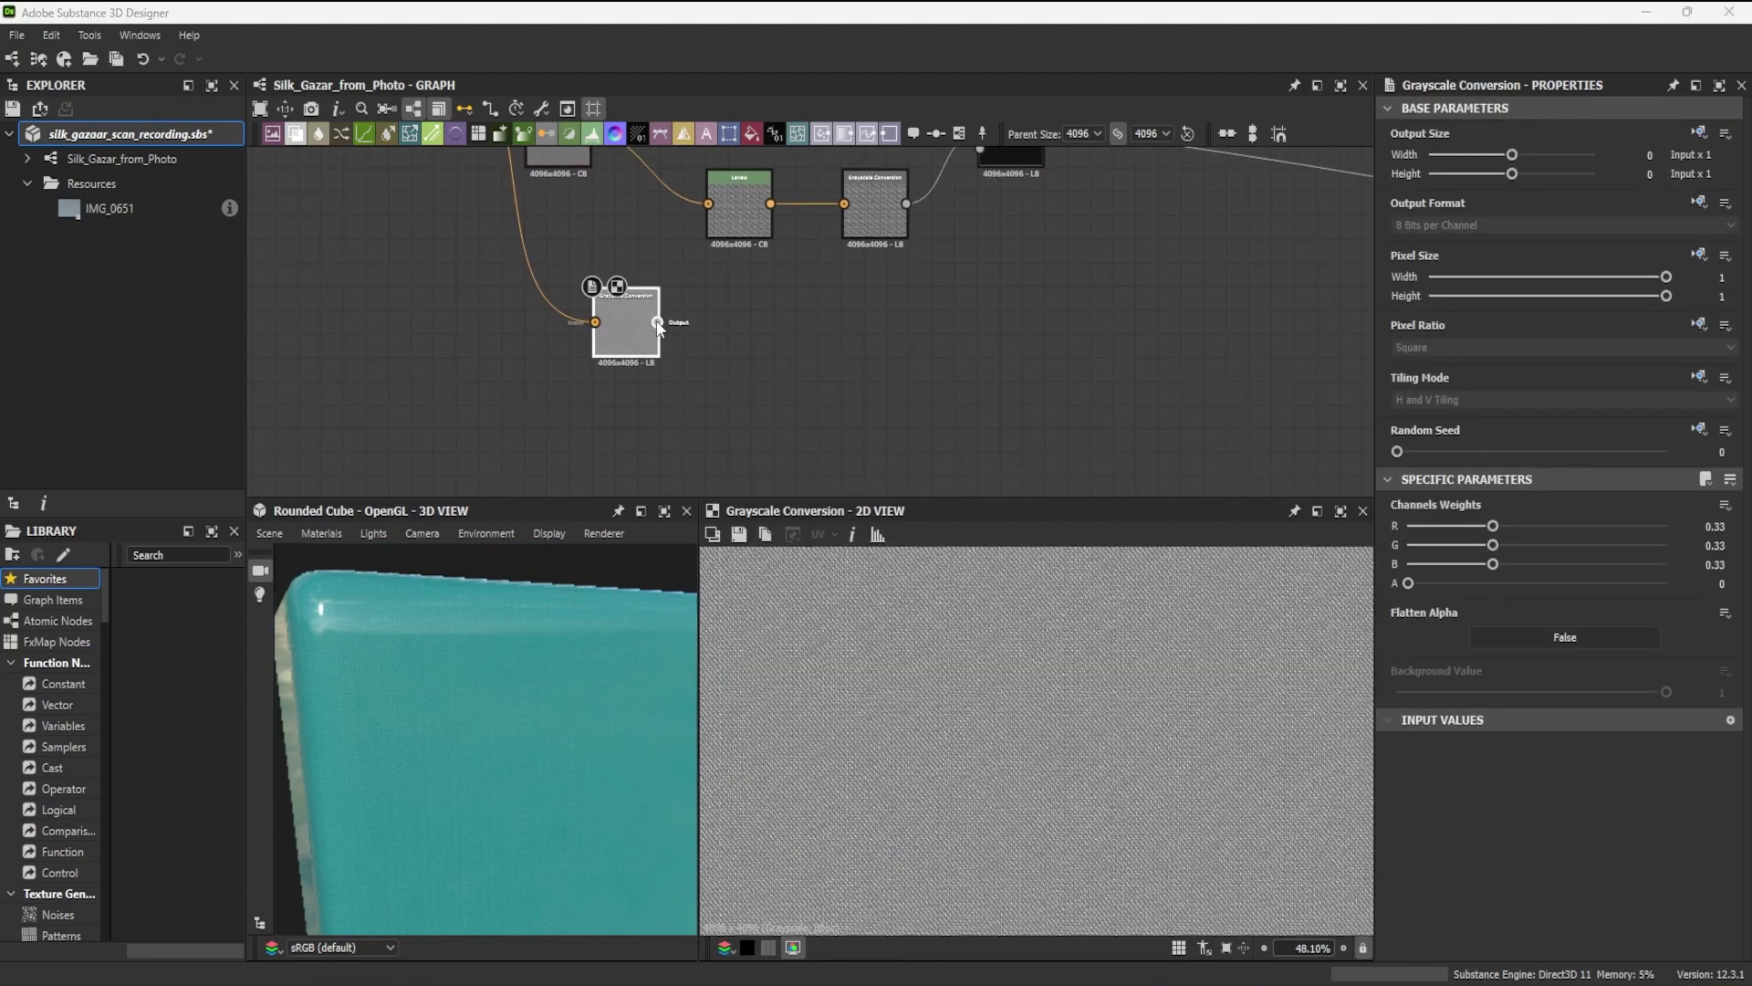
left_click_drag(788, 438, 790, 441)
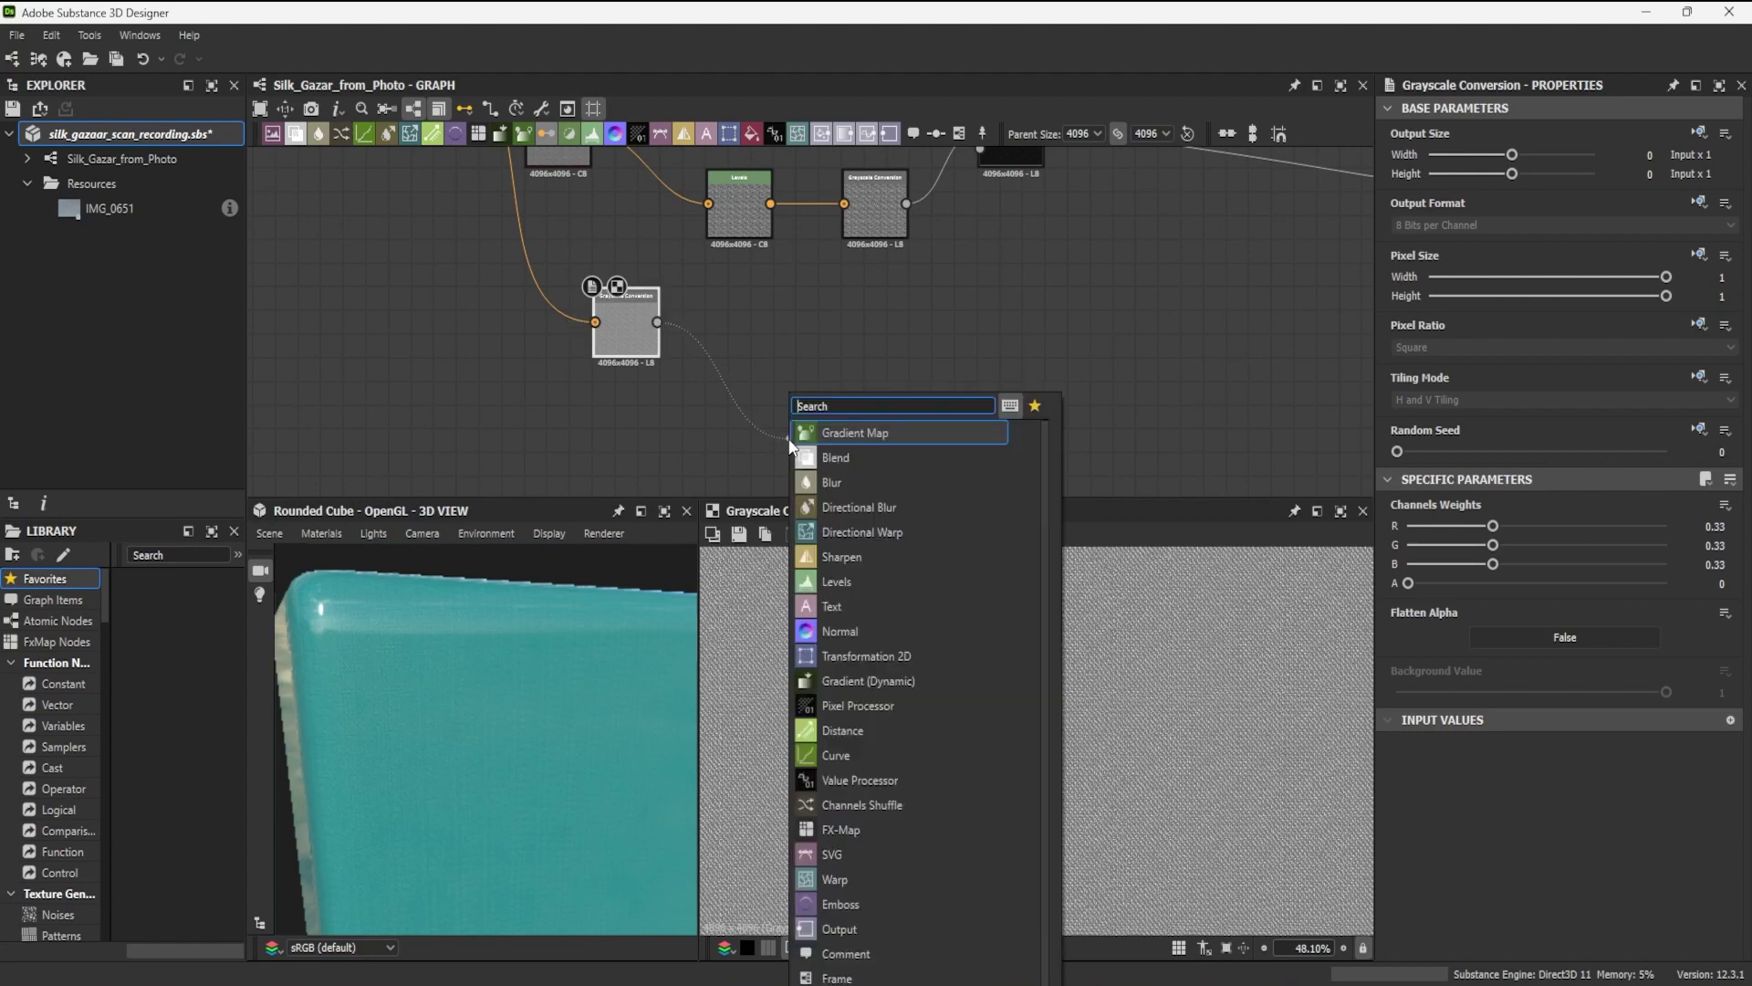
type("contrast")
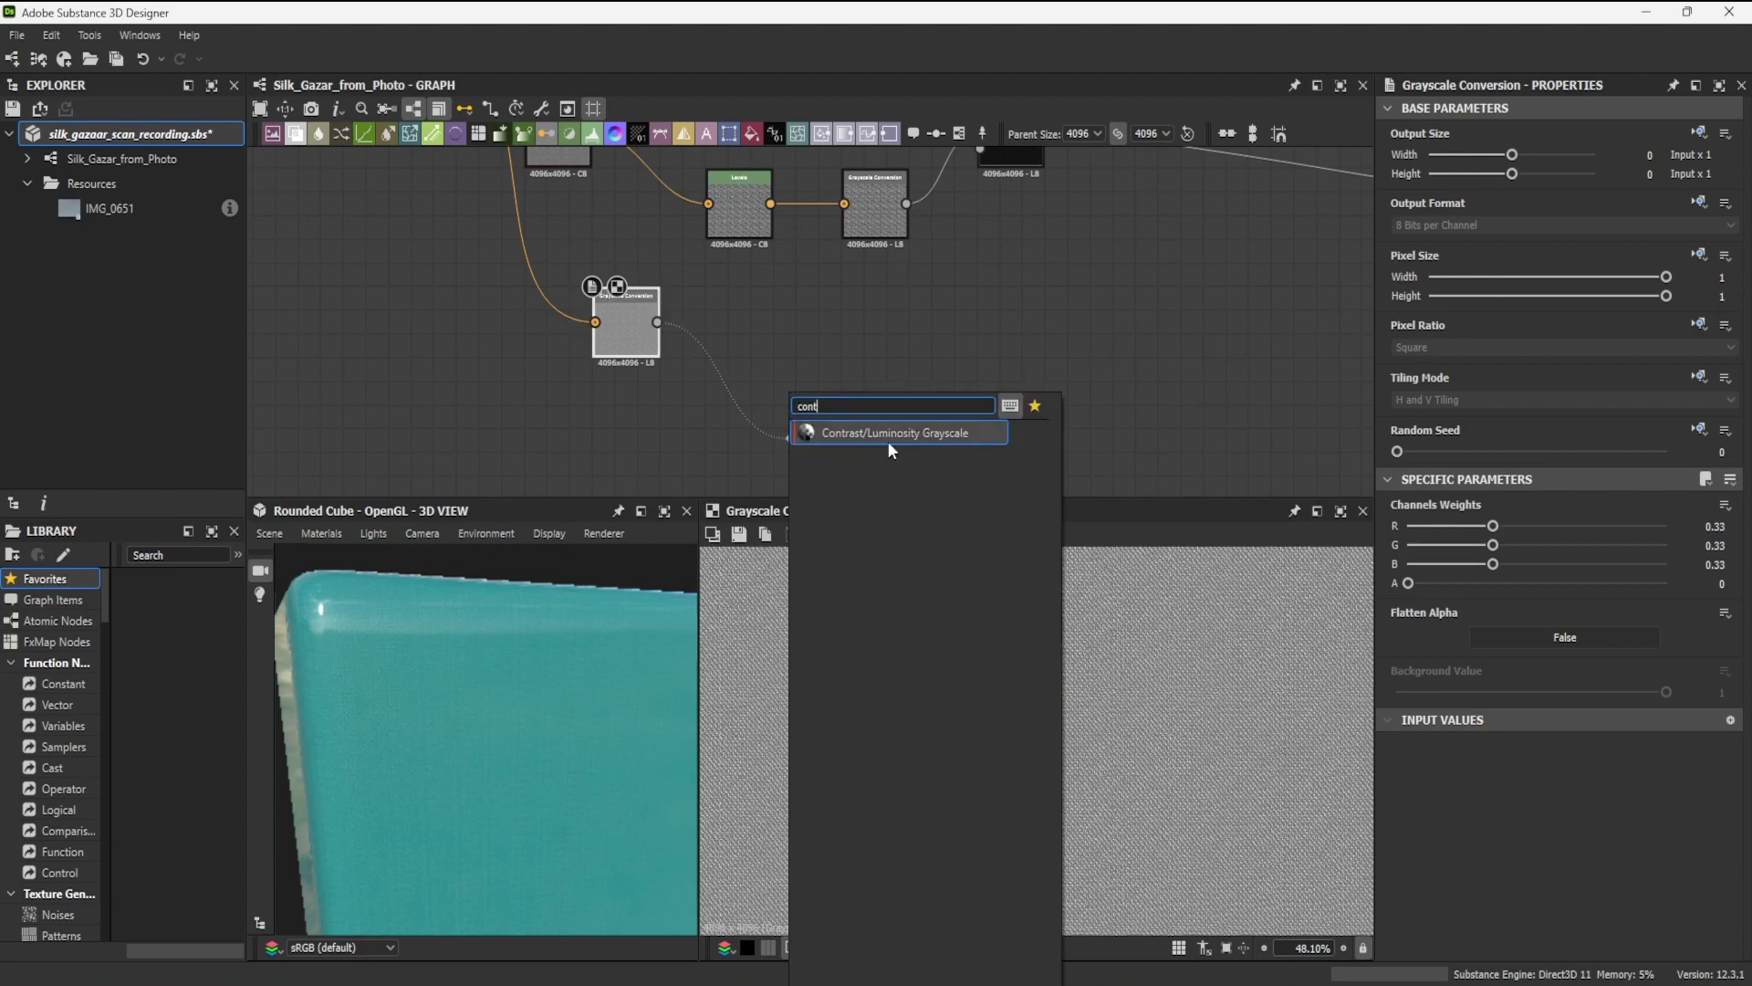
left_click(889, 434)
middle_click_drag(1118, 404, 1004, 370)
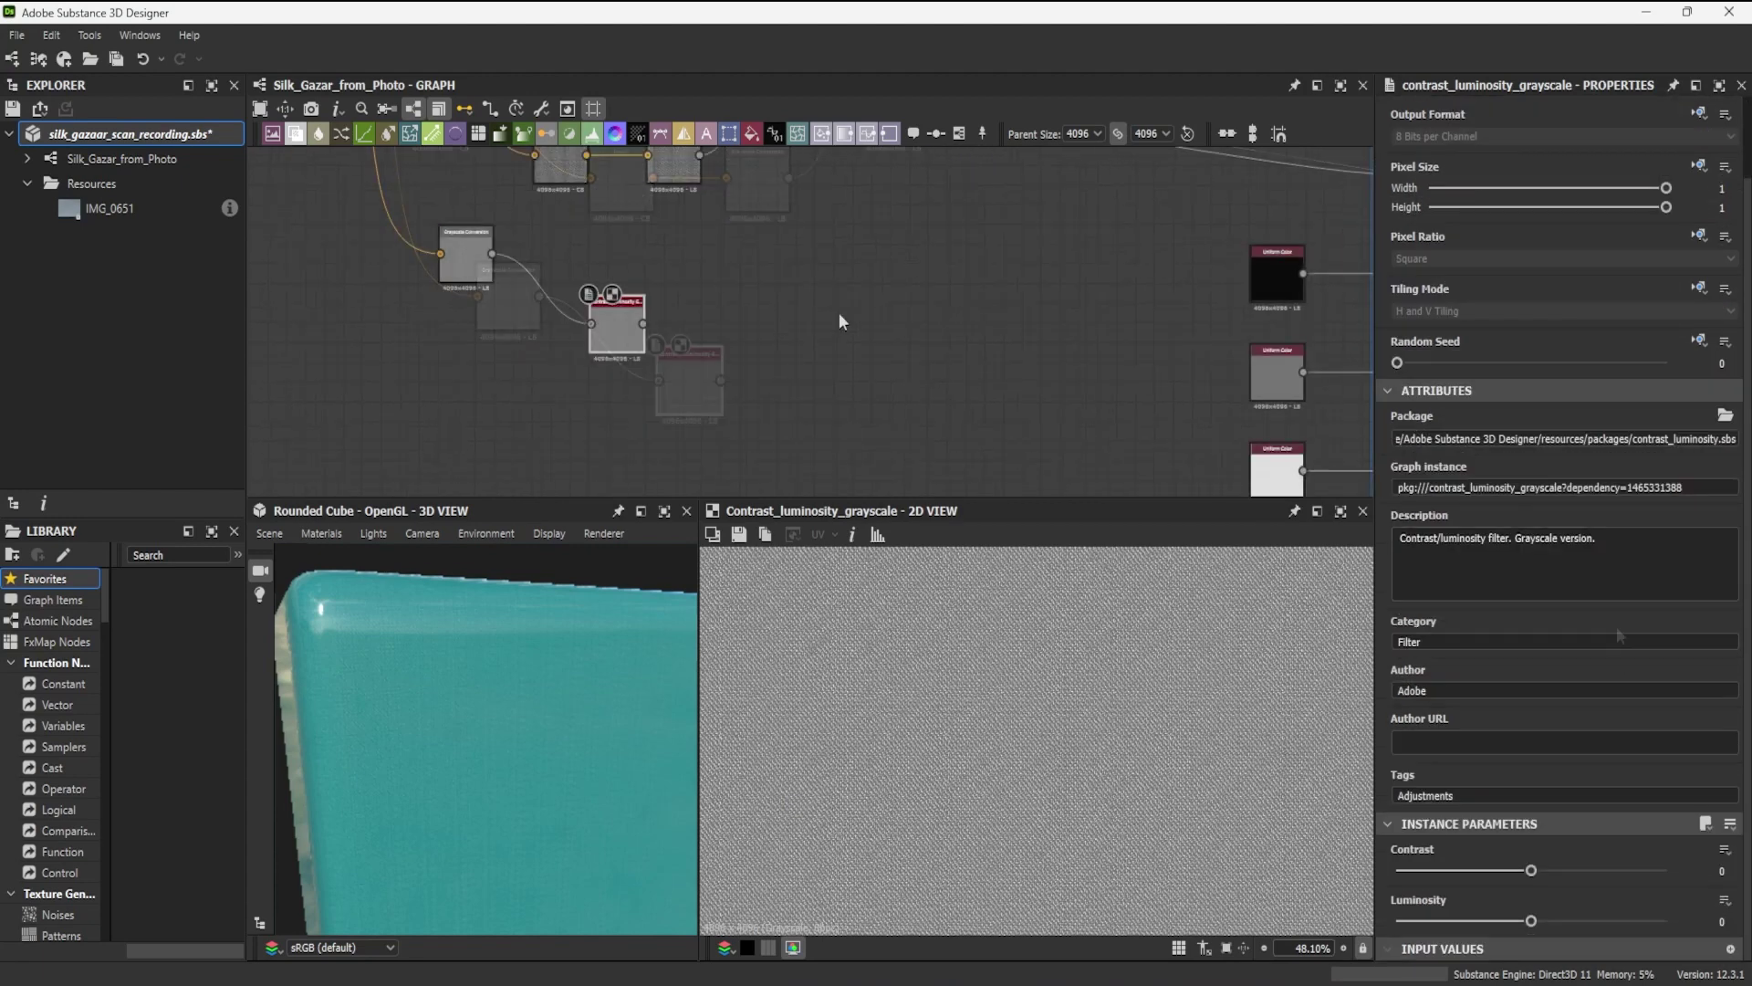
Step: Connect the Contrast/Luminosity node to the Height output in place of its Uniform Color, with Contrast 0.62 and Luminosity -0.15
middle_click_drag(840, 314, 638, 254)
left_click_drag(436, 269, 1196, 314)
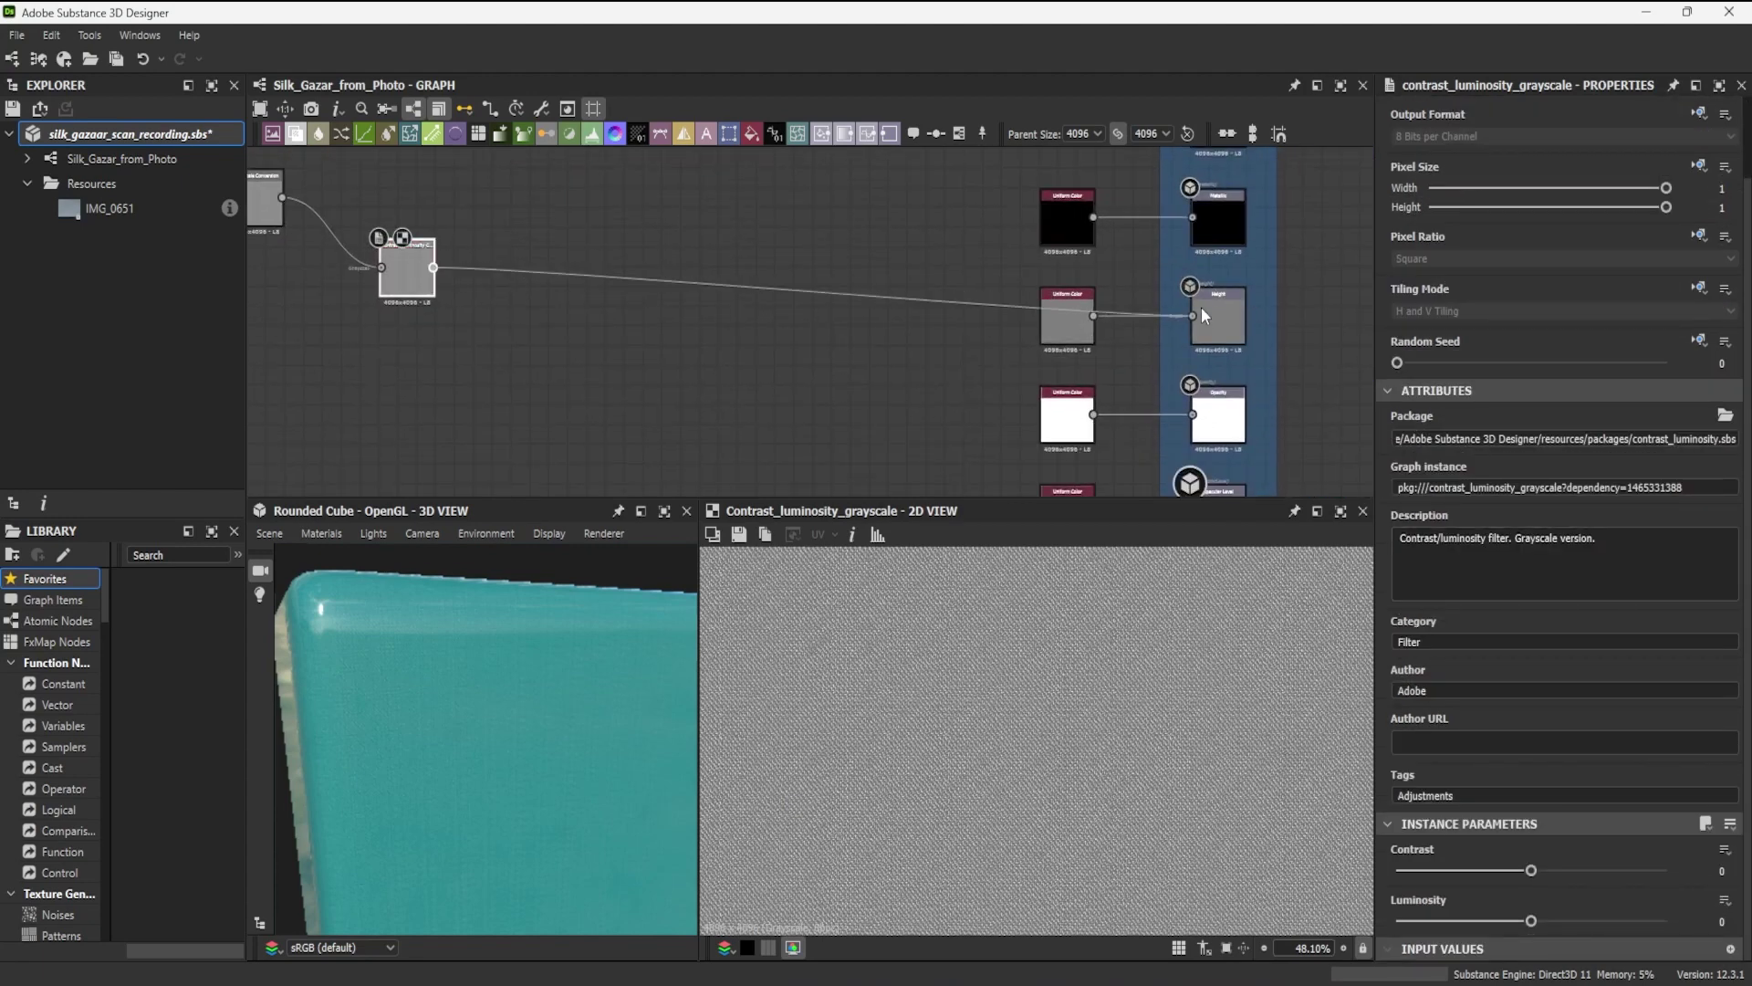
left_click(1067, 316)
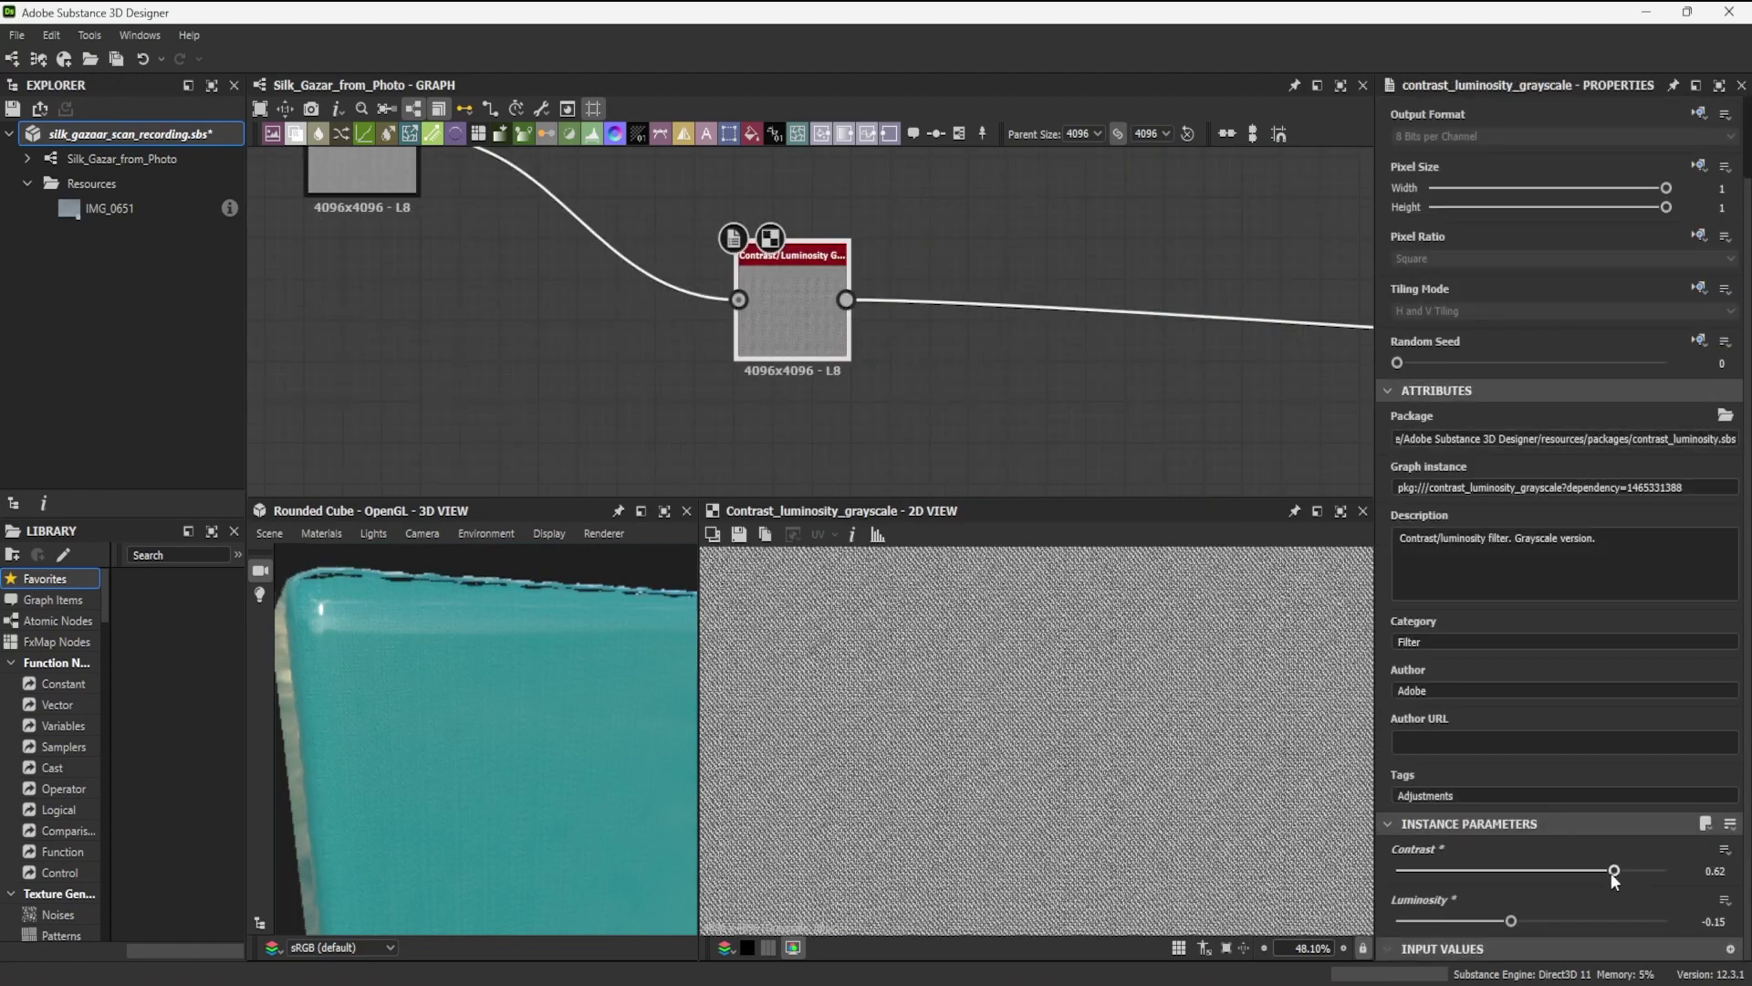
middle_click_drag(1022, 403, 1083, 422)
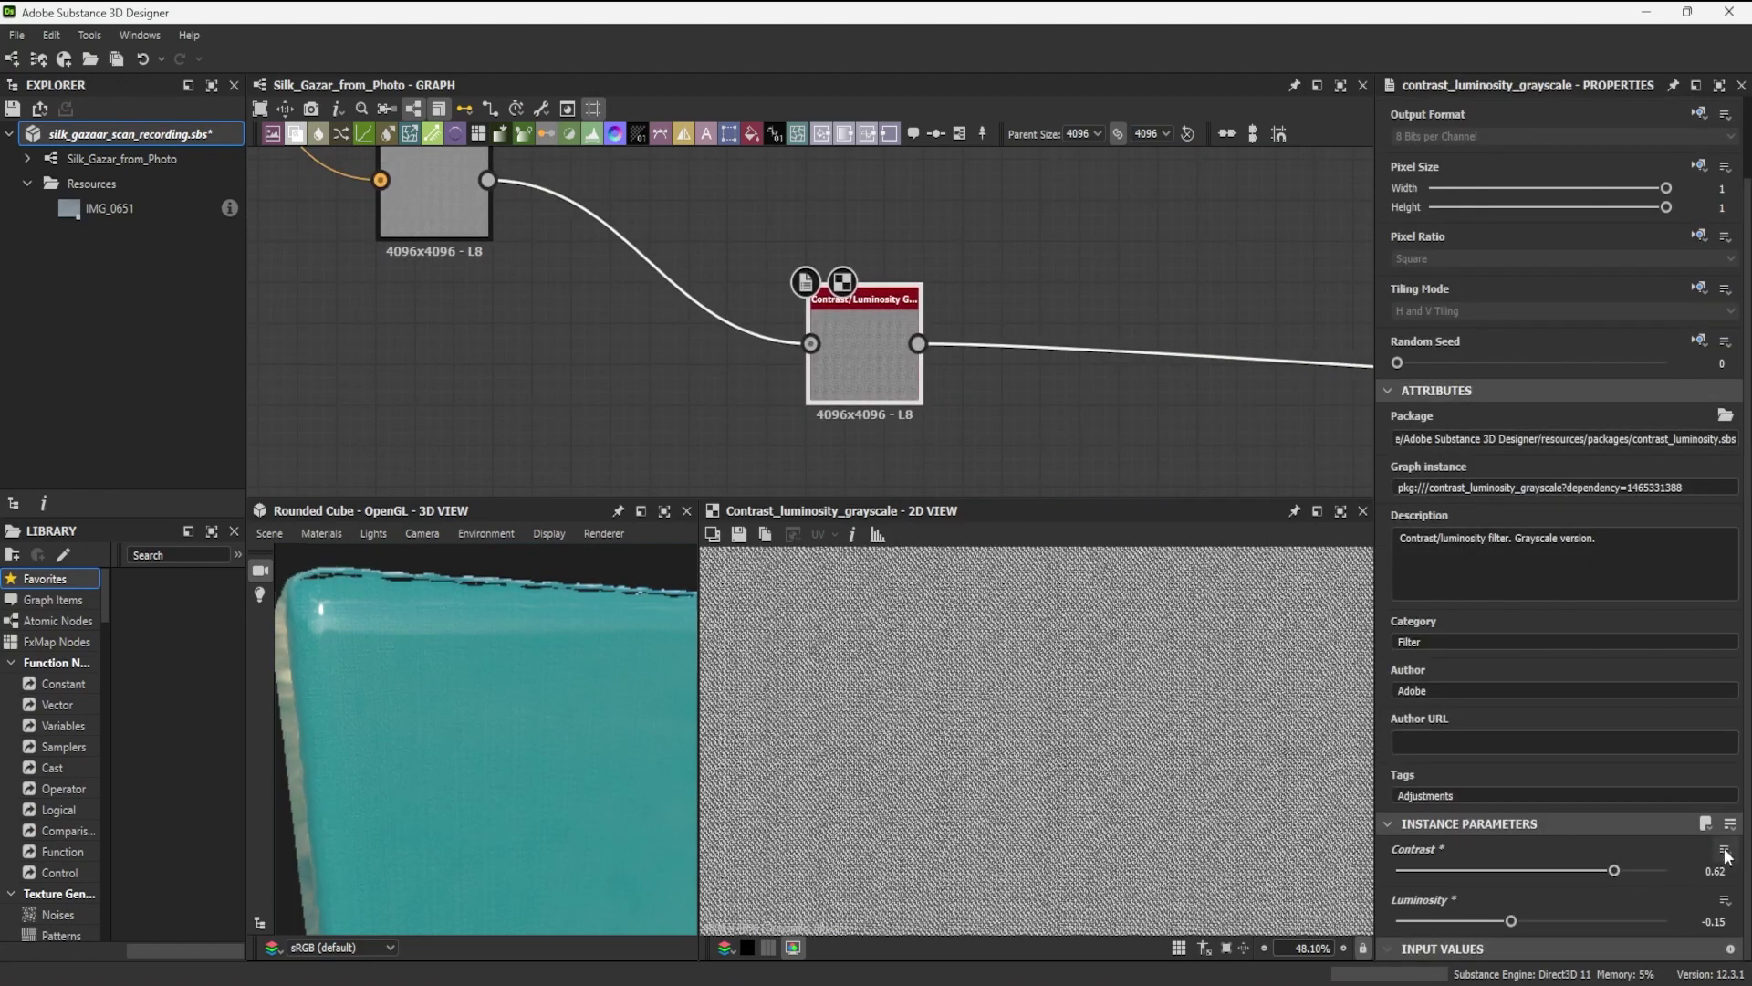
Step: Expose the node's Contrast parameter as a new graph input labelled "Height Contrast"
left_click(1725, 850)
left_click(1667, 874)
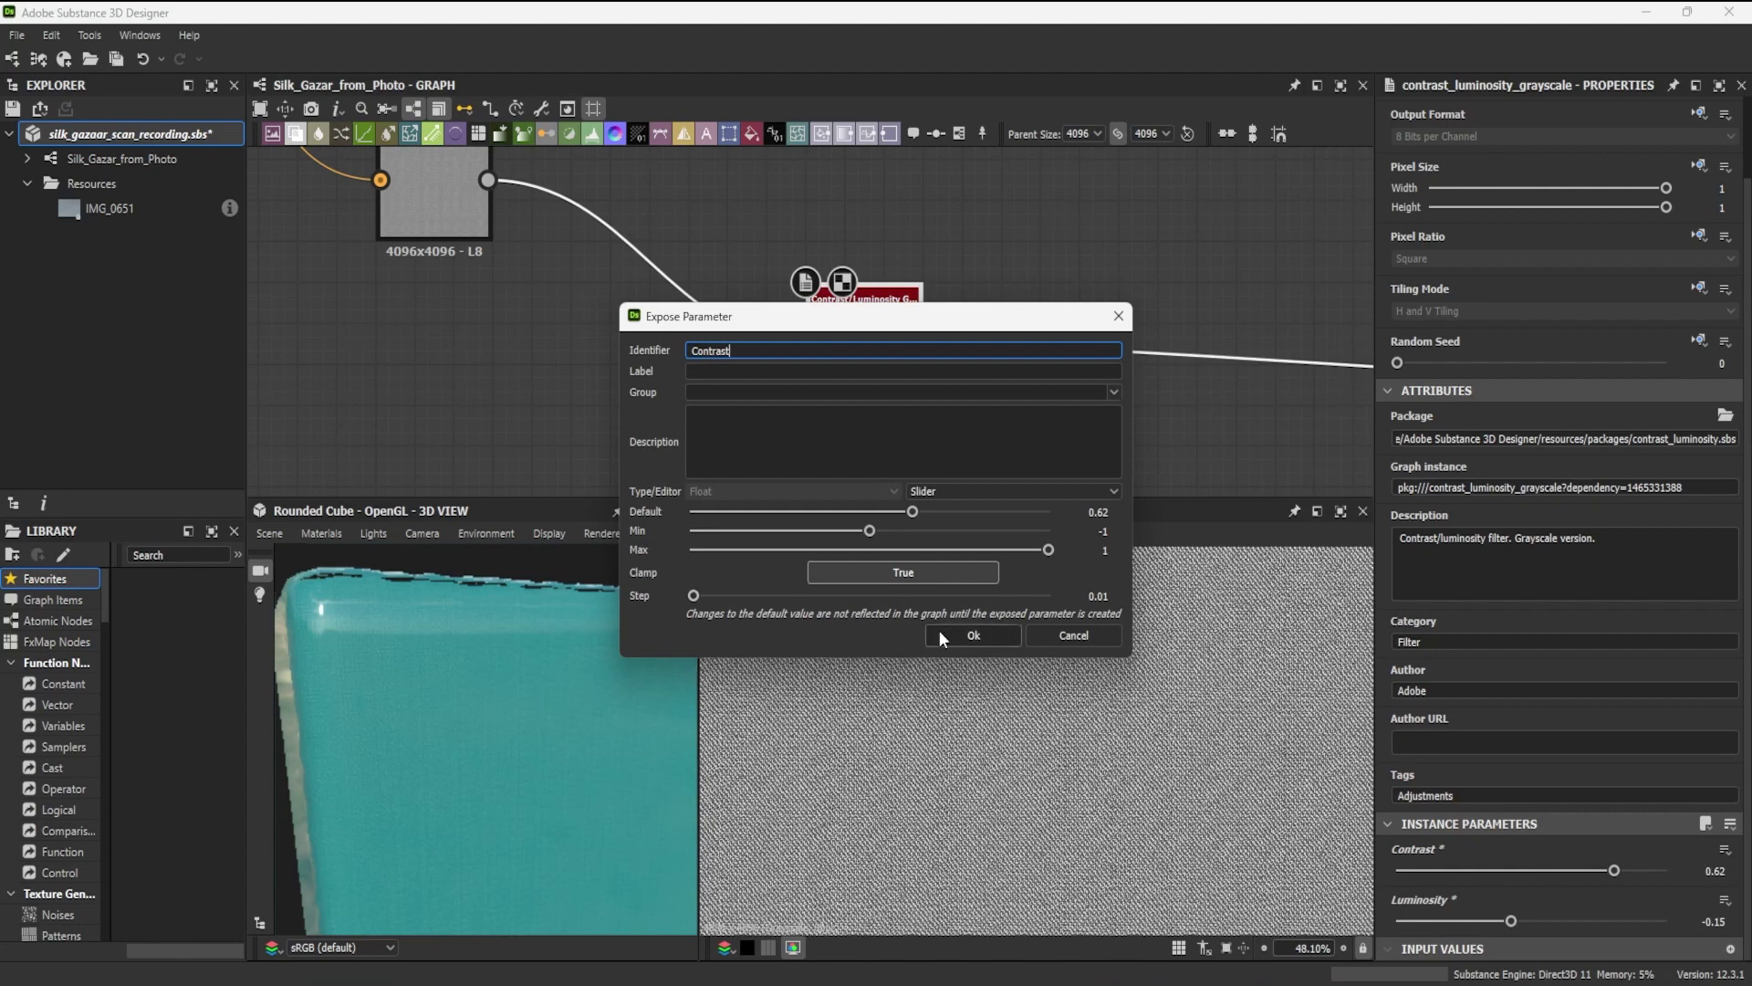
left_click(715, 373)
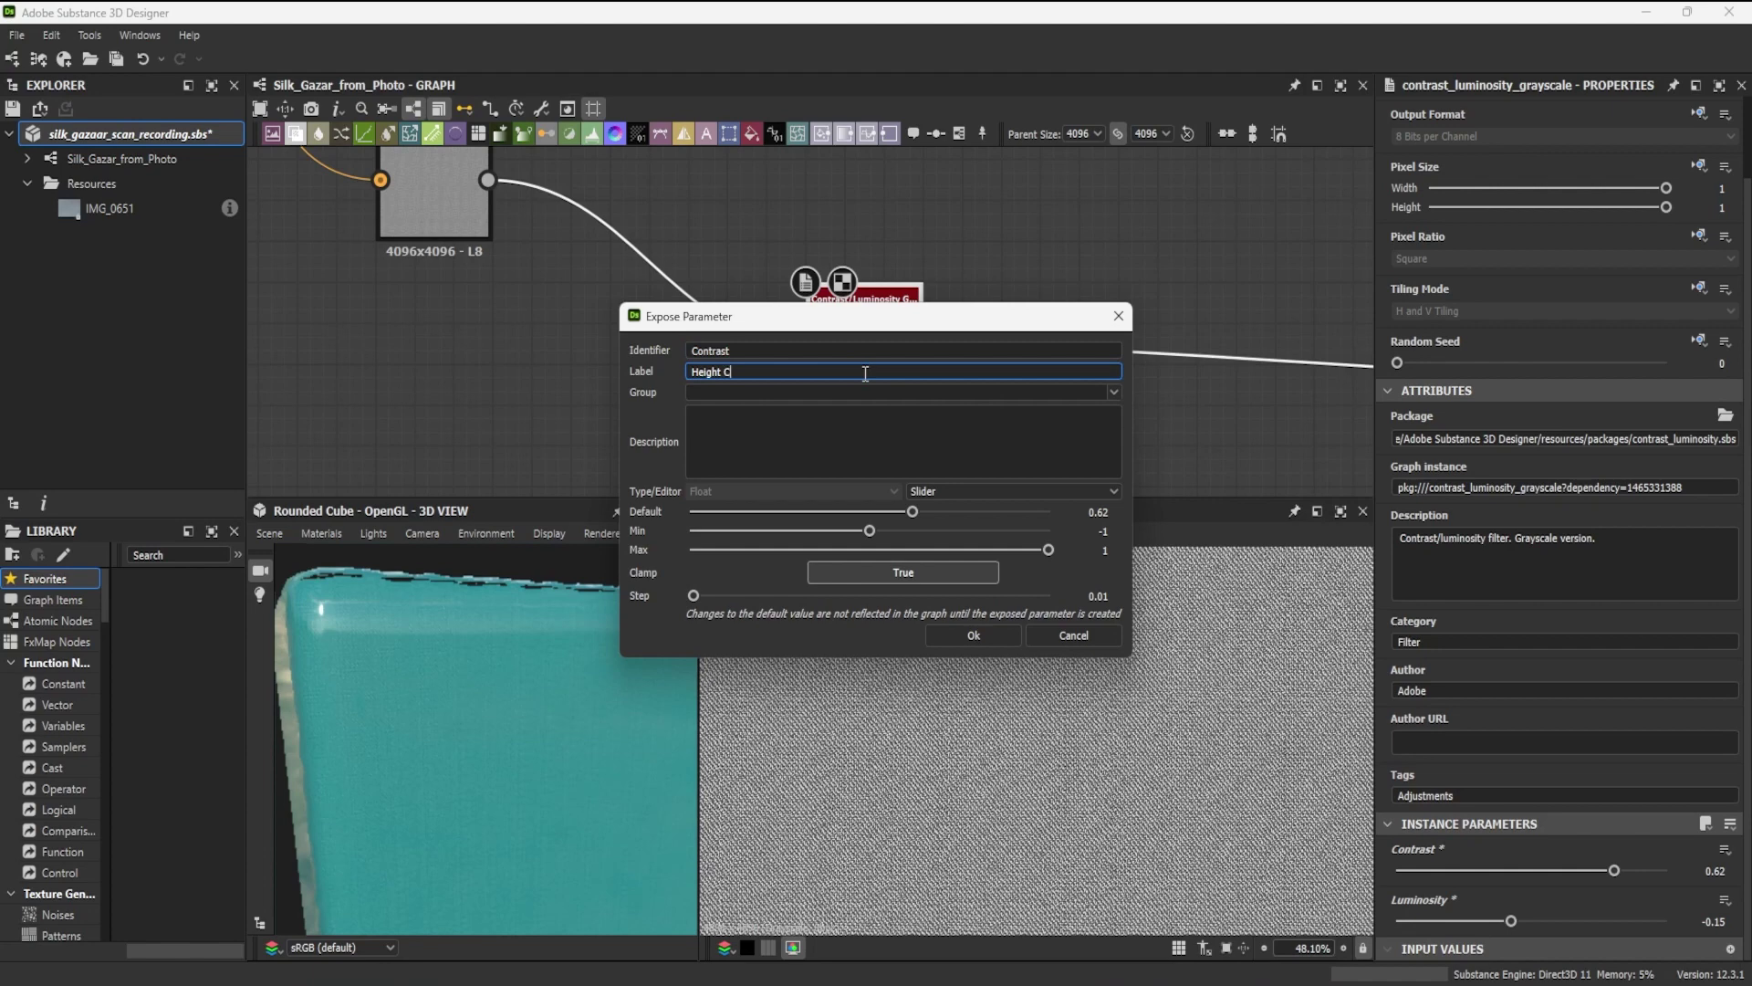
left_click(975, 635)
Step: Expose the node's Luminosity parameter as a new graph input labelled "Height Luminosity"
left_click(1725, 901)
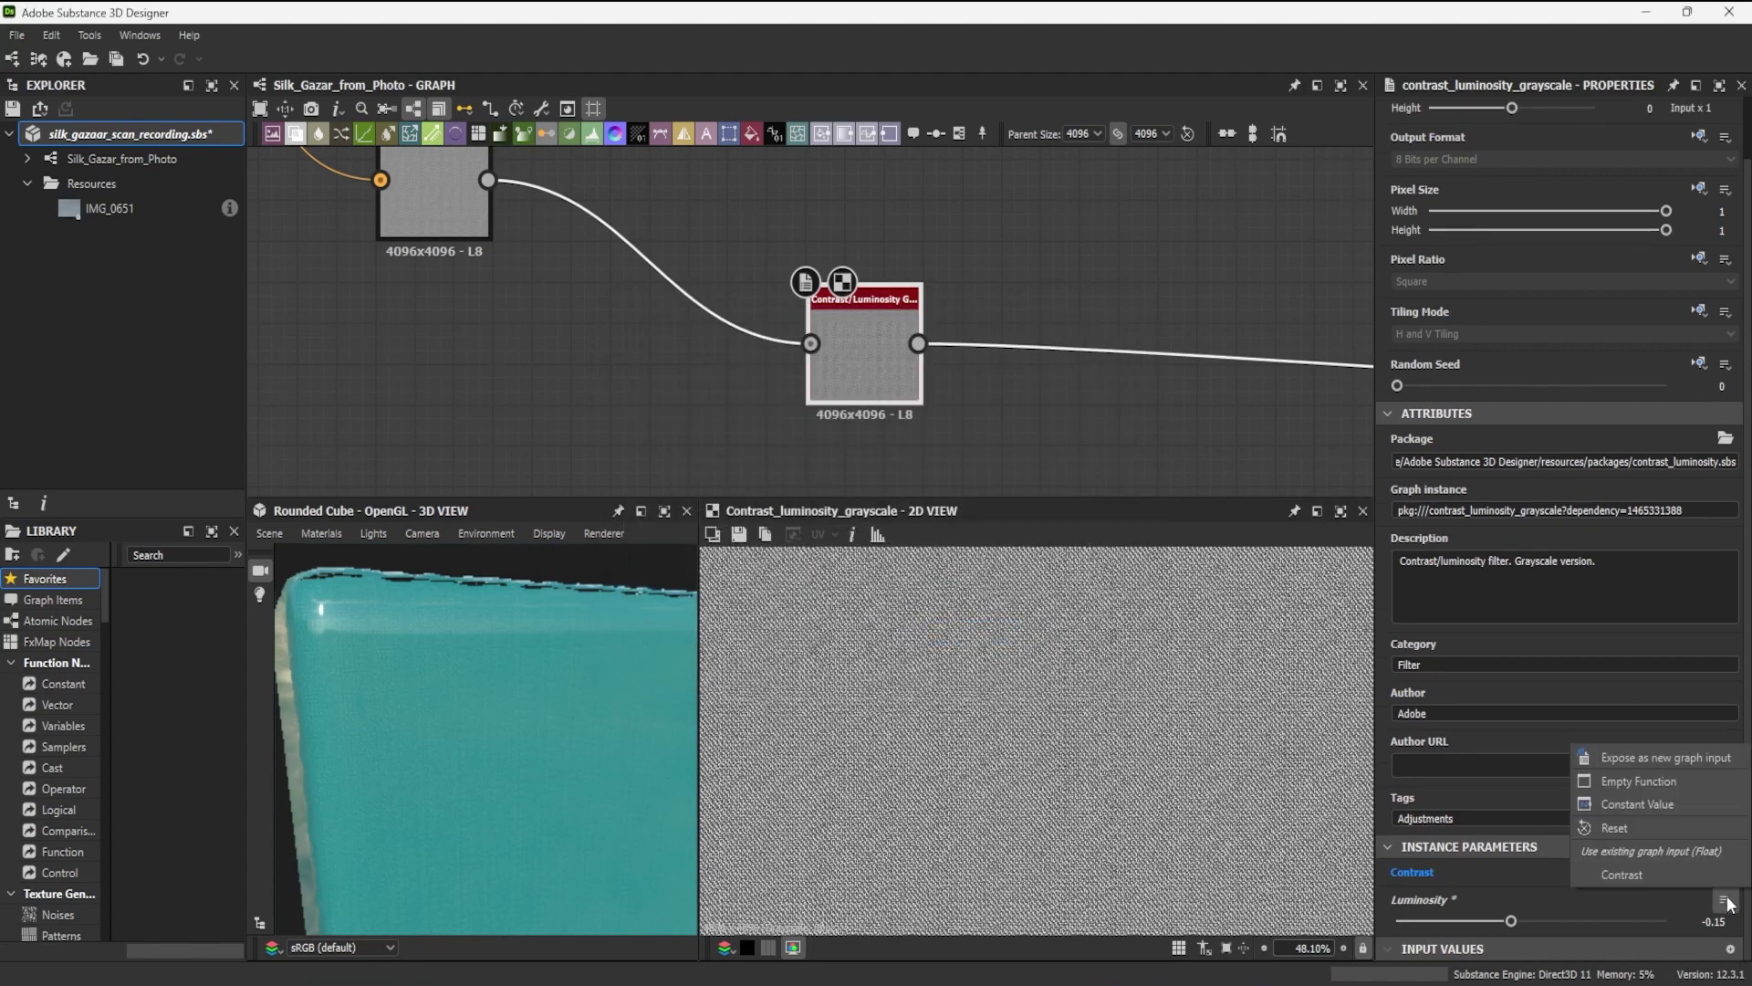
left_click(1663, 757)
left_click(712, 372)
type("H")
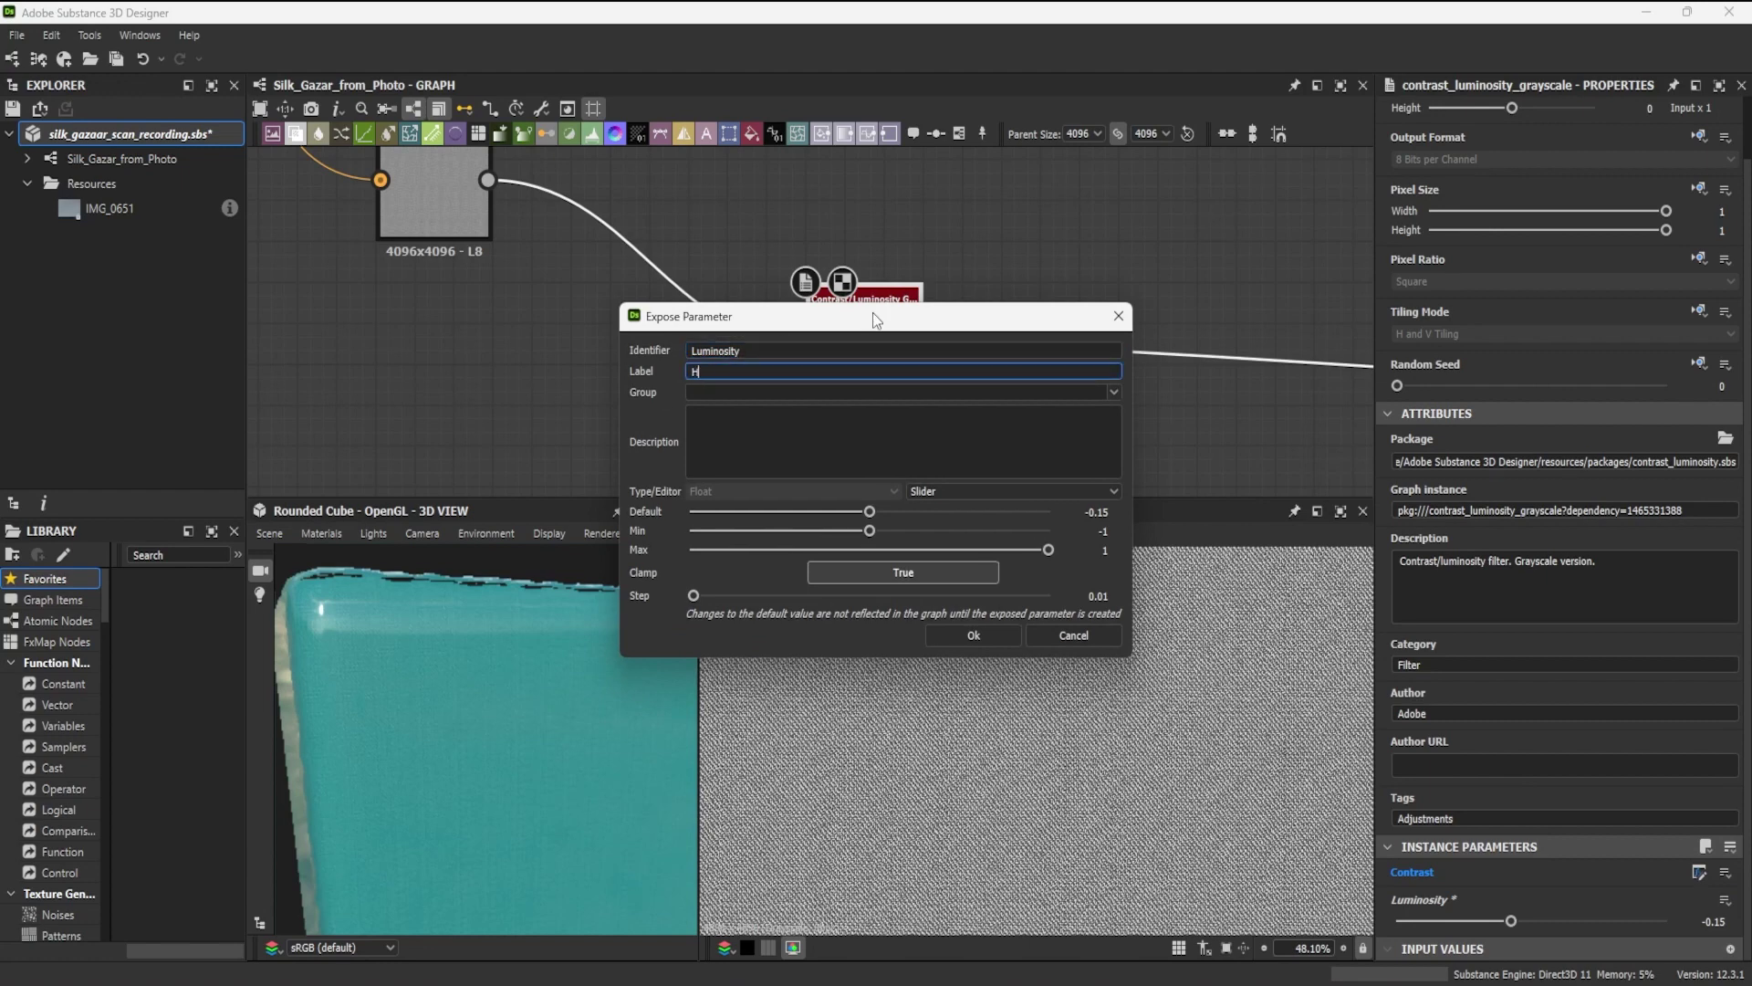
type("eight Luminosity")
left_click(969, 636)
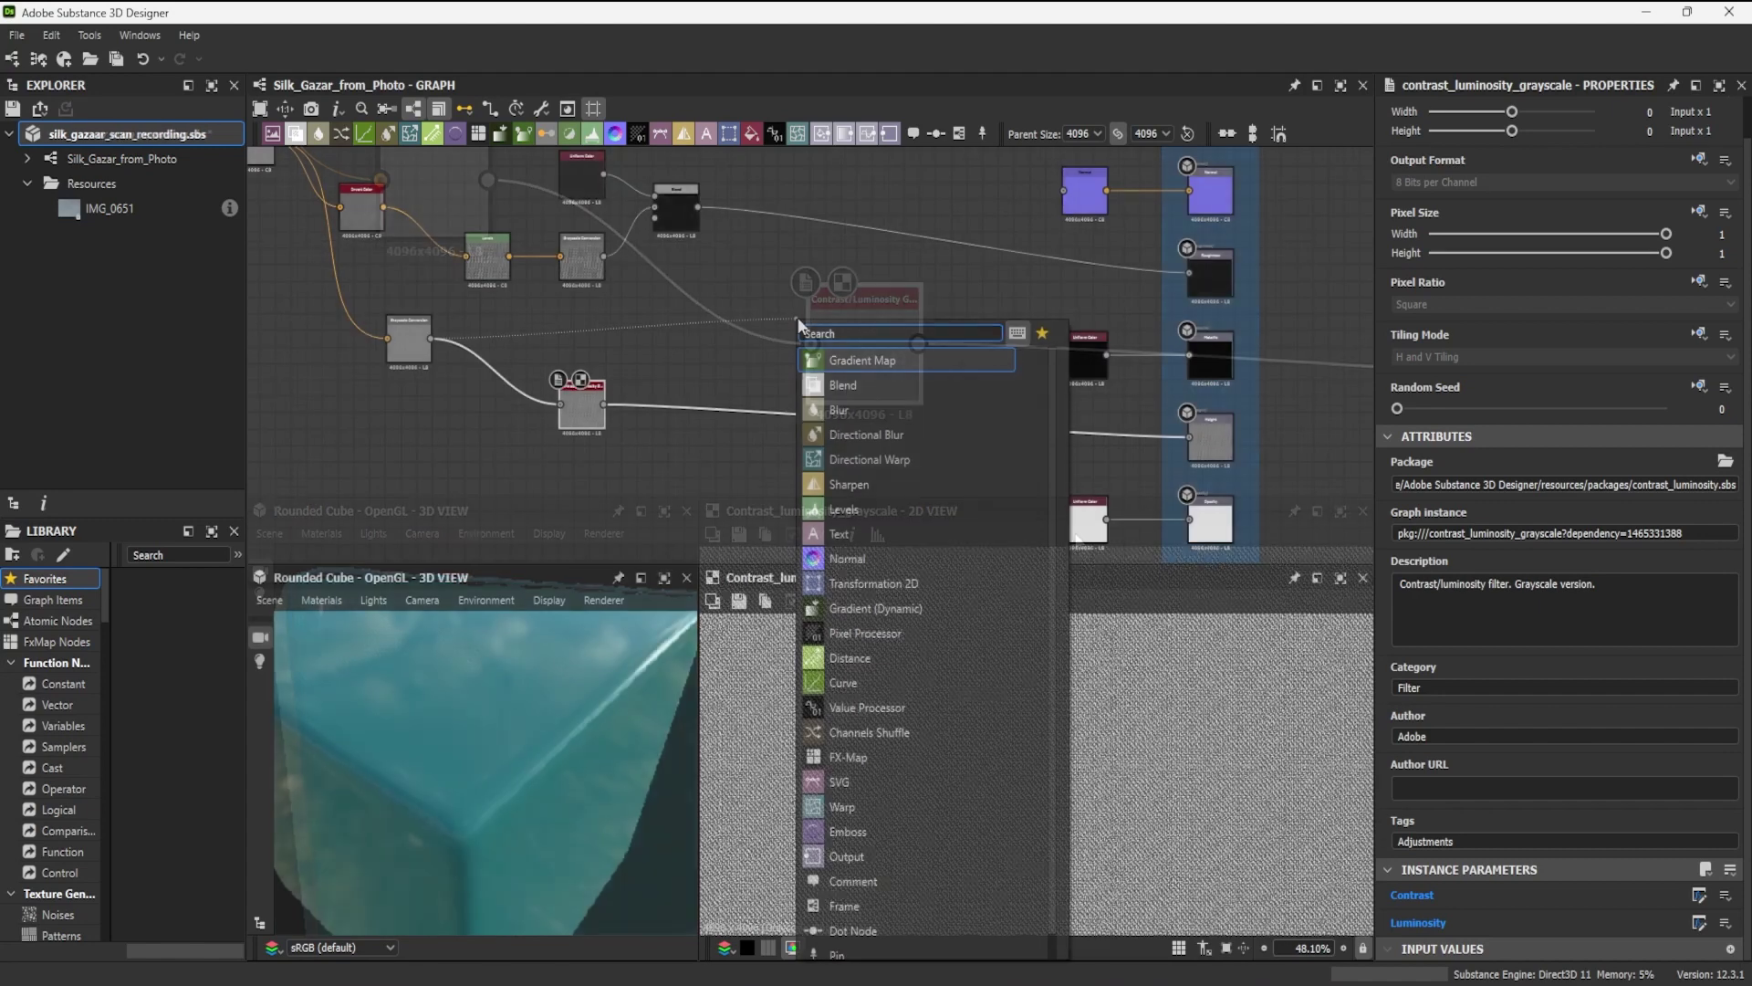
Step: Add a Normal node fed by the Grayscale Conversion output and inspect its normal map up close
type("nor")
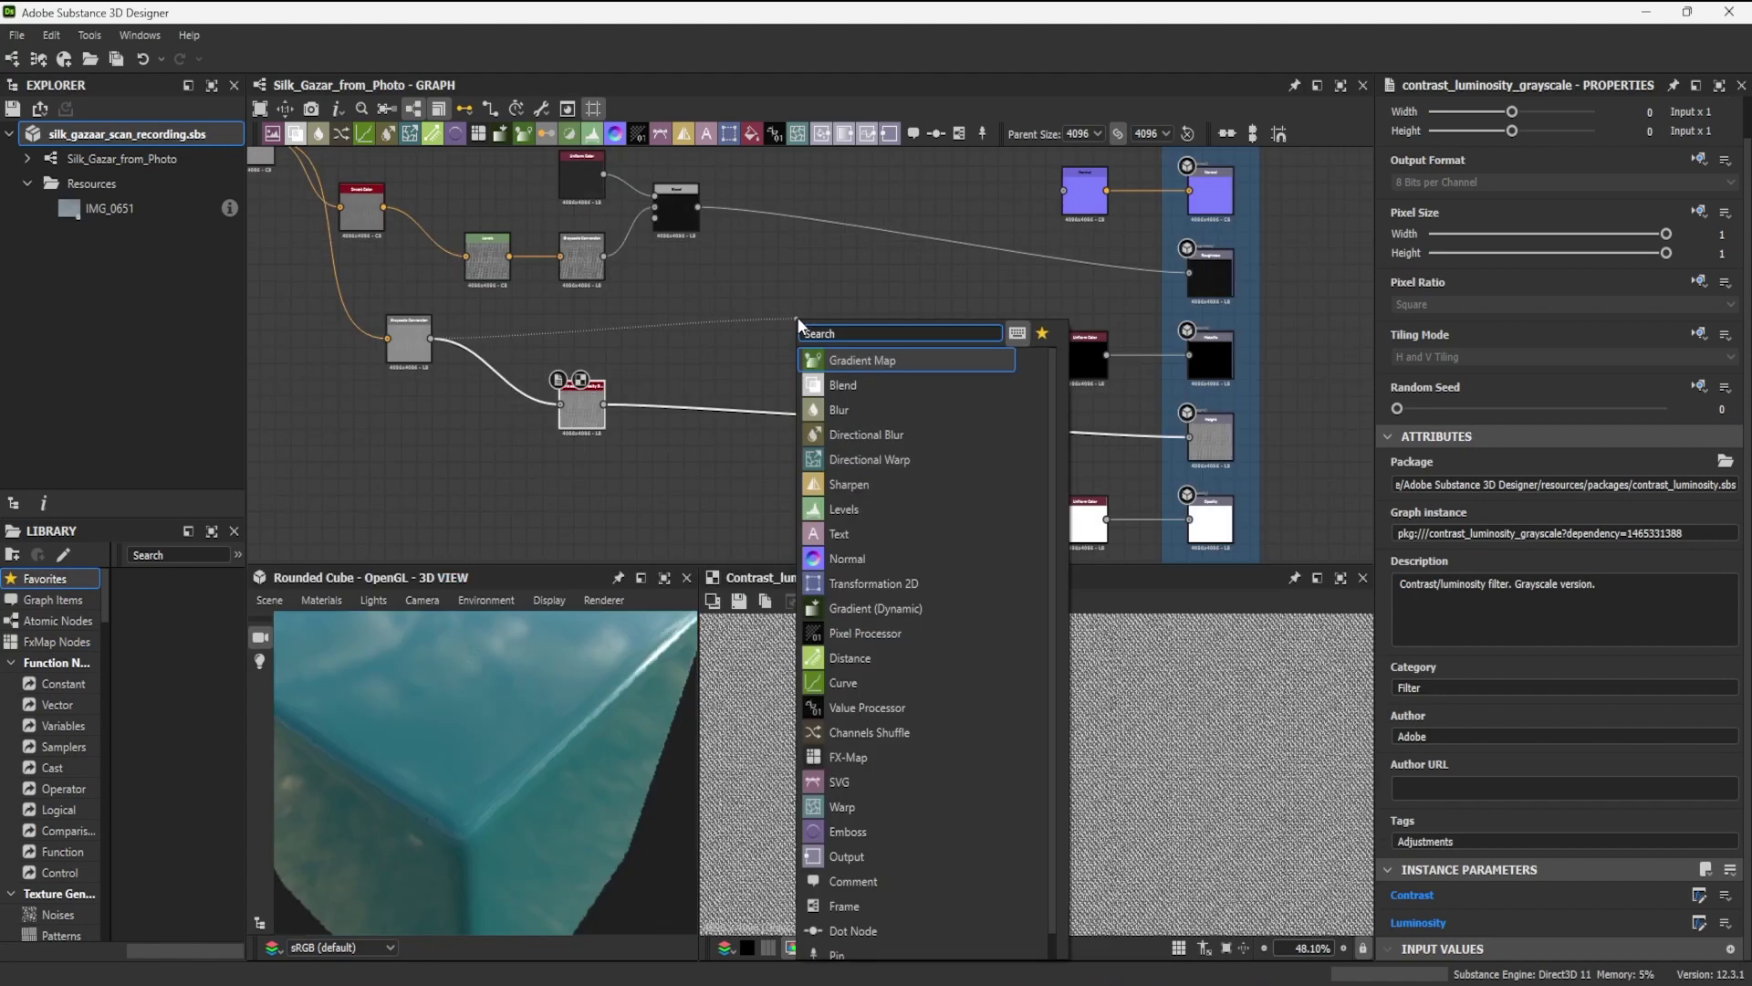
left_click(867, 362)
scroll(868, 328, "up", 2)
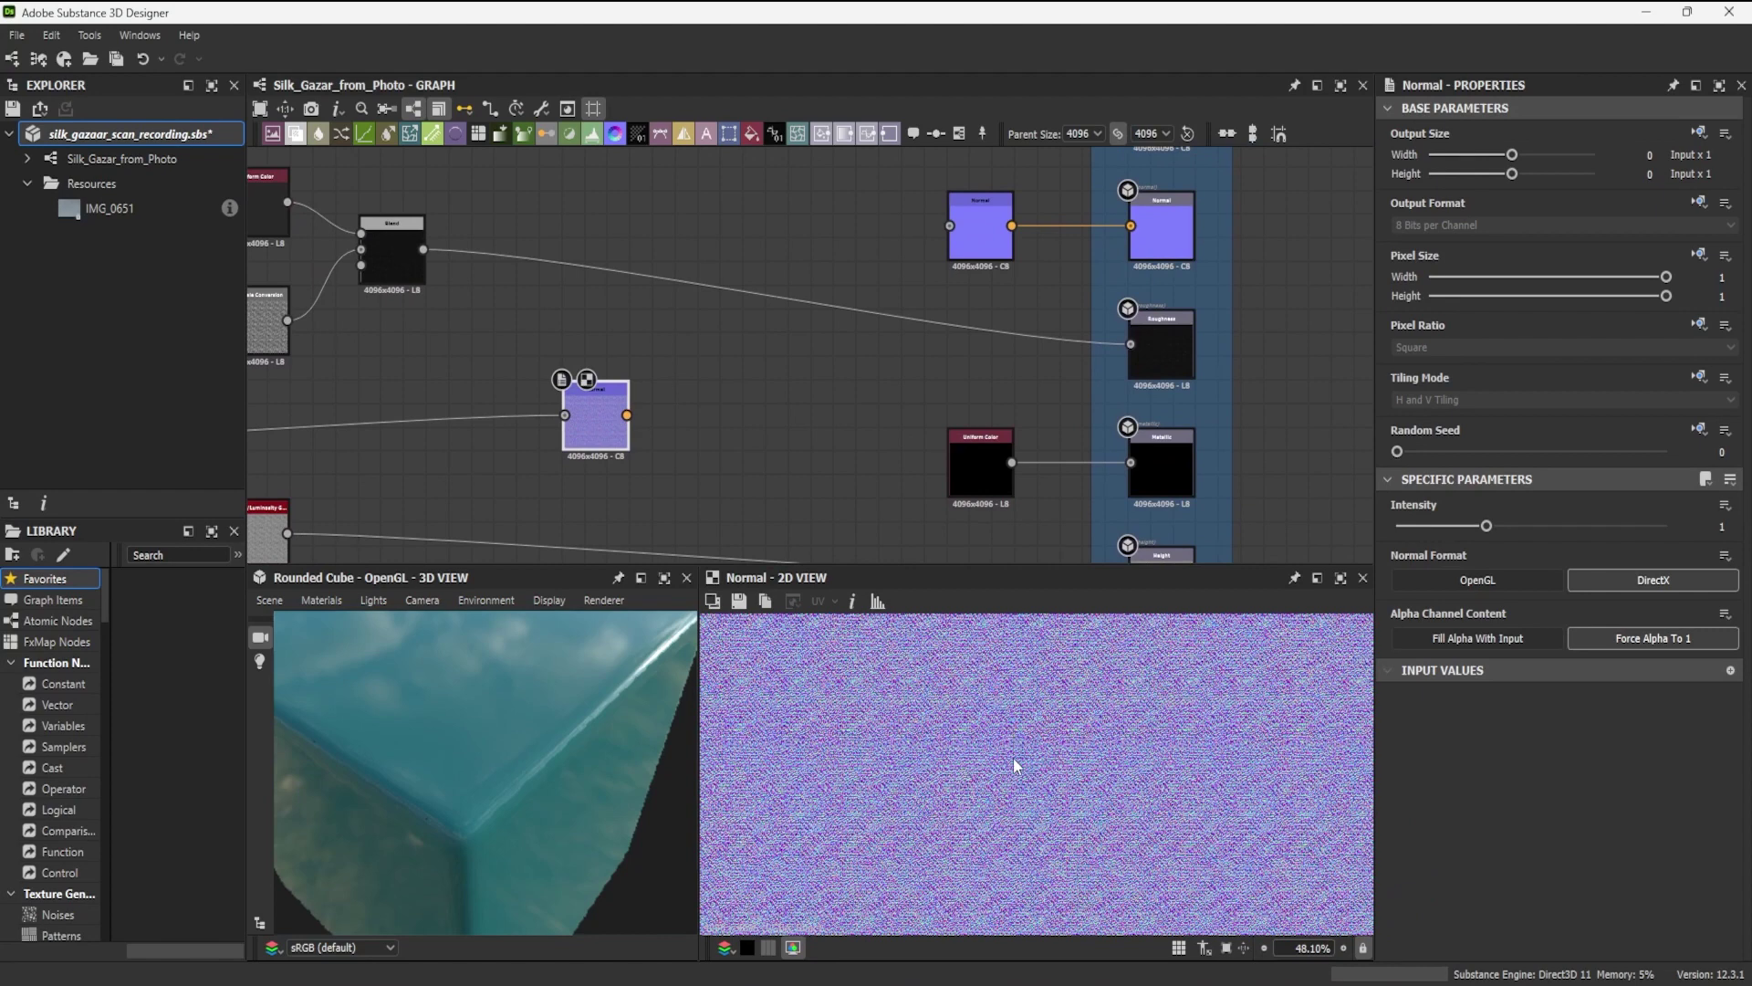
scroll(1016, 765, "up", 4)
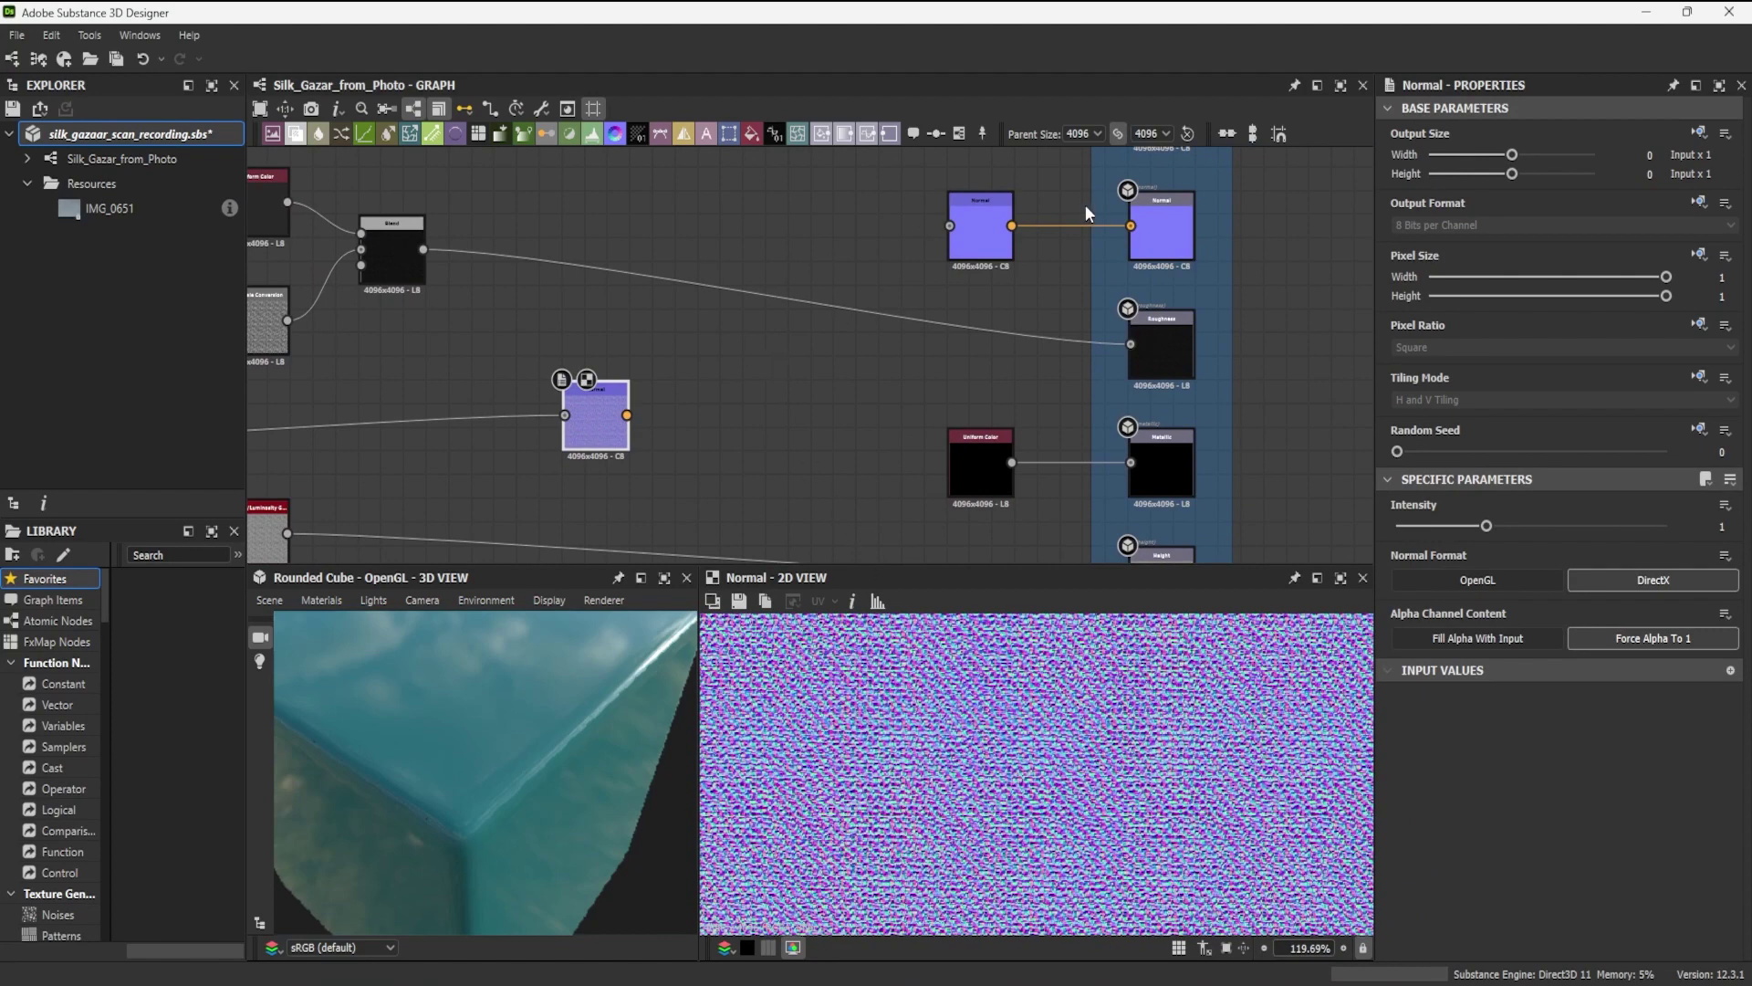
Step: Connect the new Normal node to the Normal output and delete the default Normal node that fed it
left_click_drag(627, 415, 1131, 225)
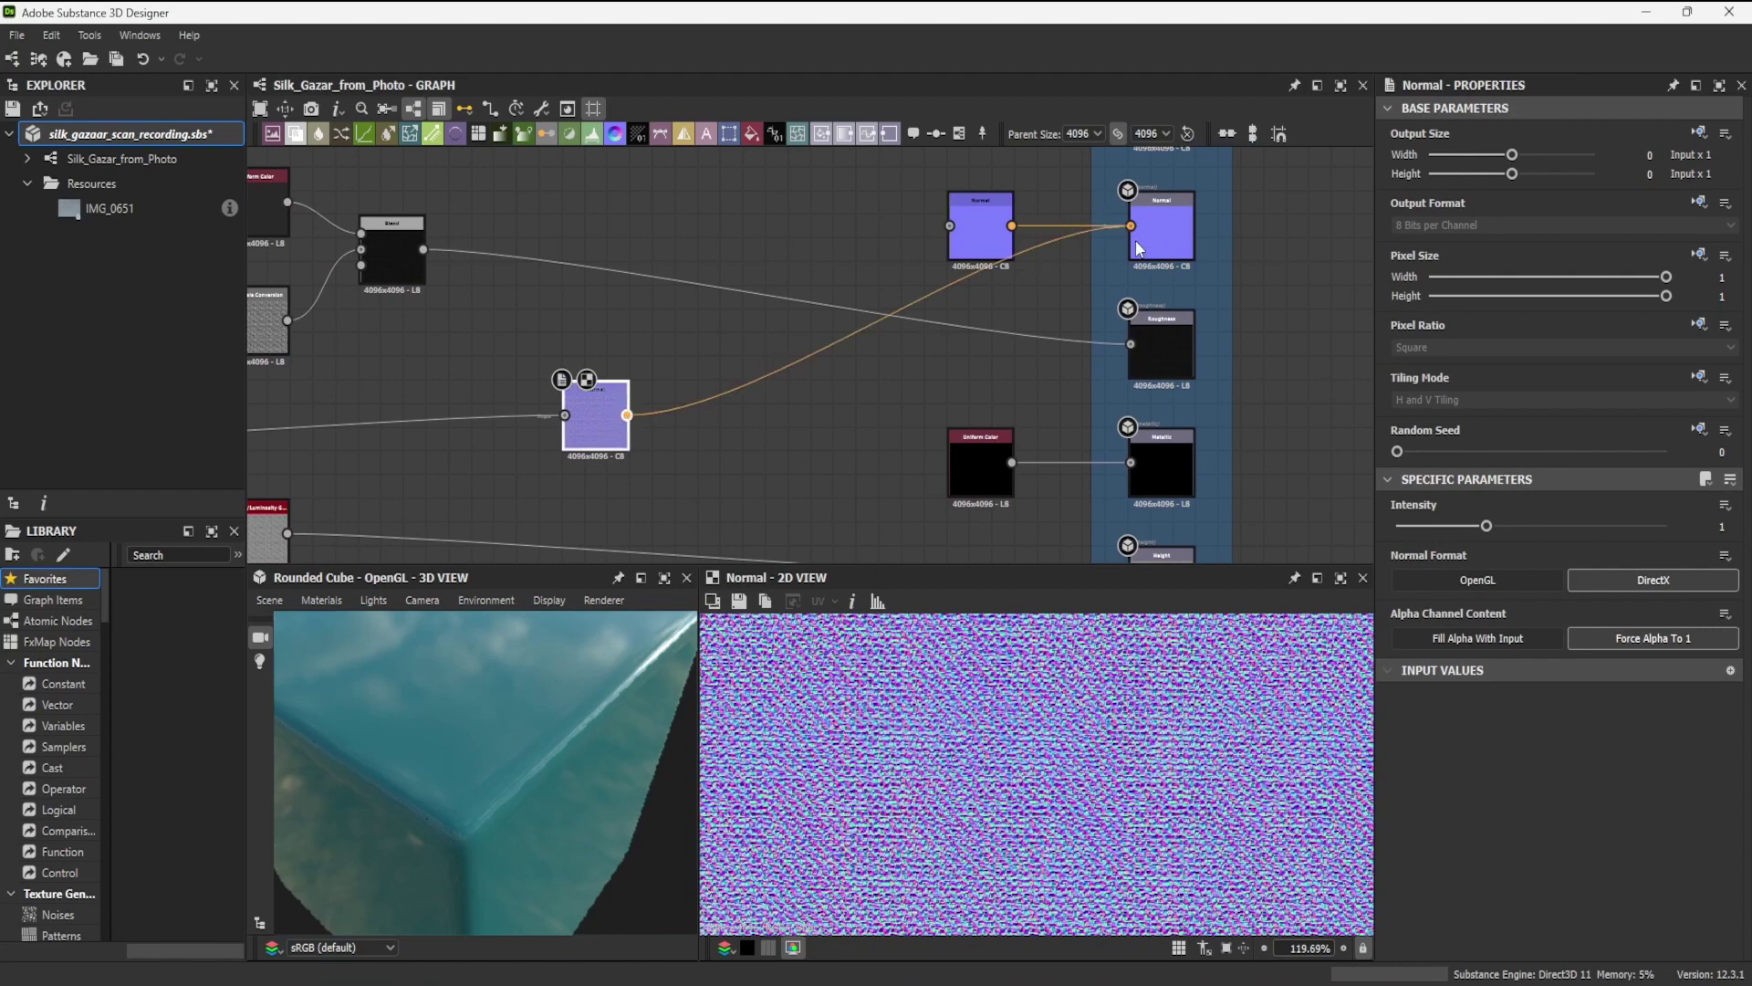
left_click(985, 233)
key("Delete")
Step: Expose the Normal node's Intensity as a new graph input labelled "Normal Intensity"
left_click(588, 423)
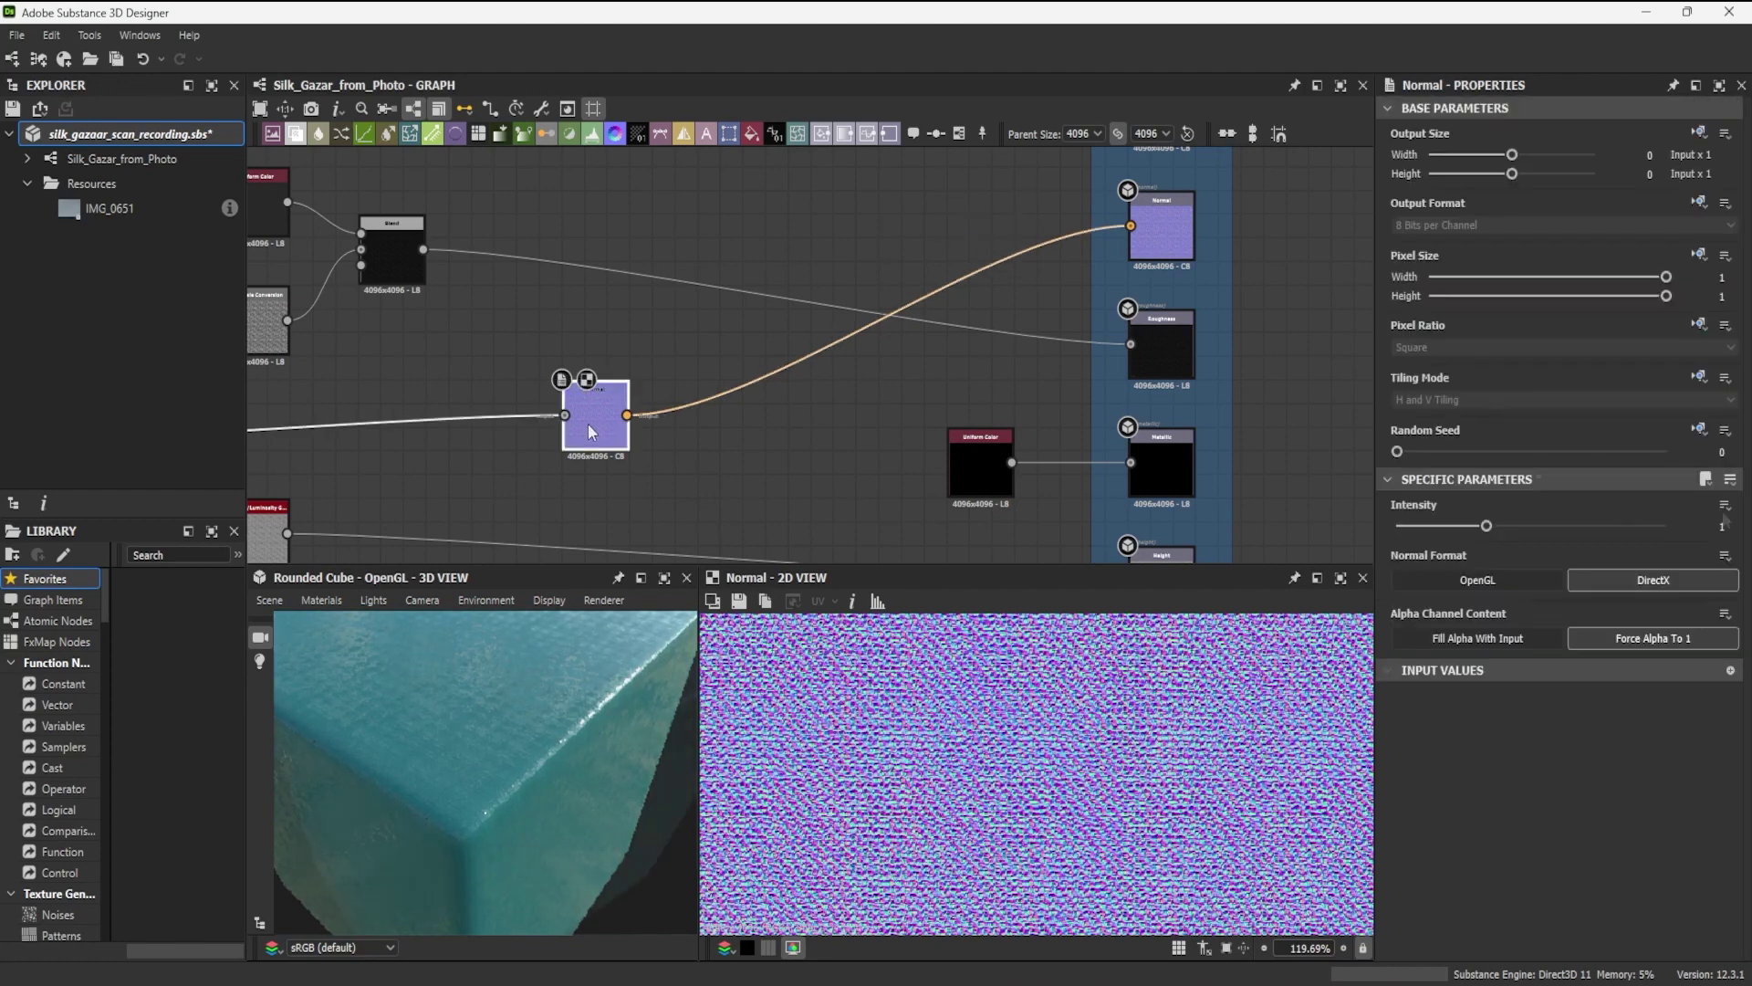
left_click(1725, 504)
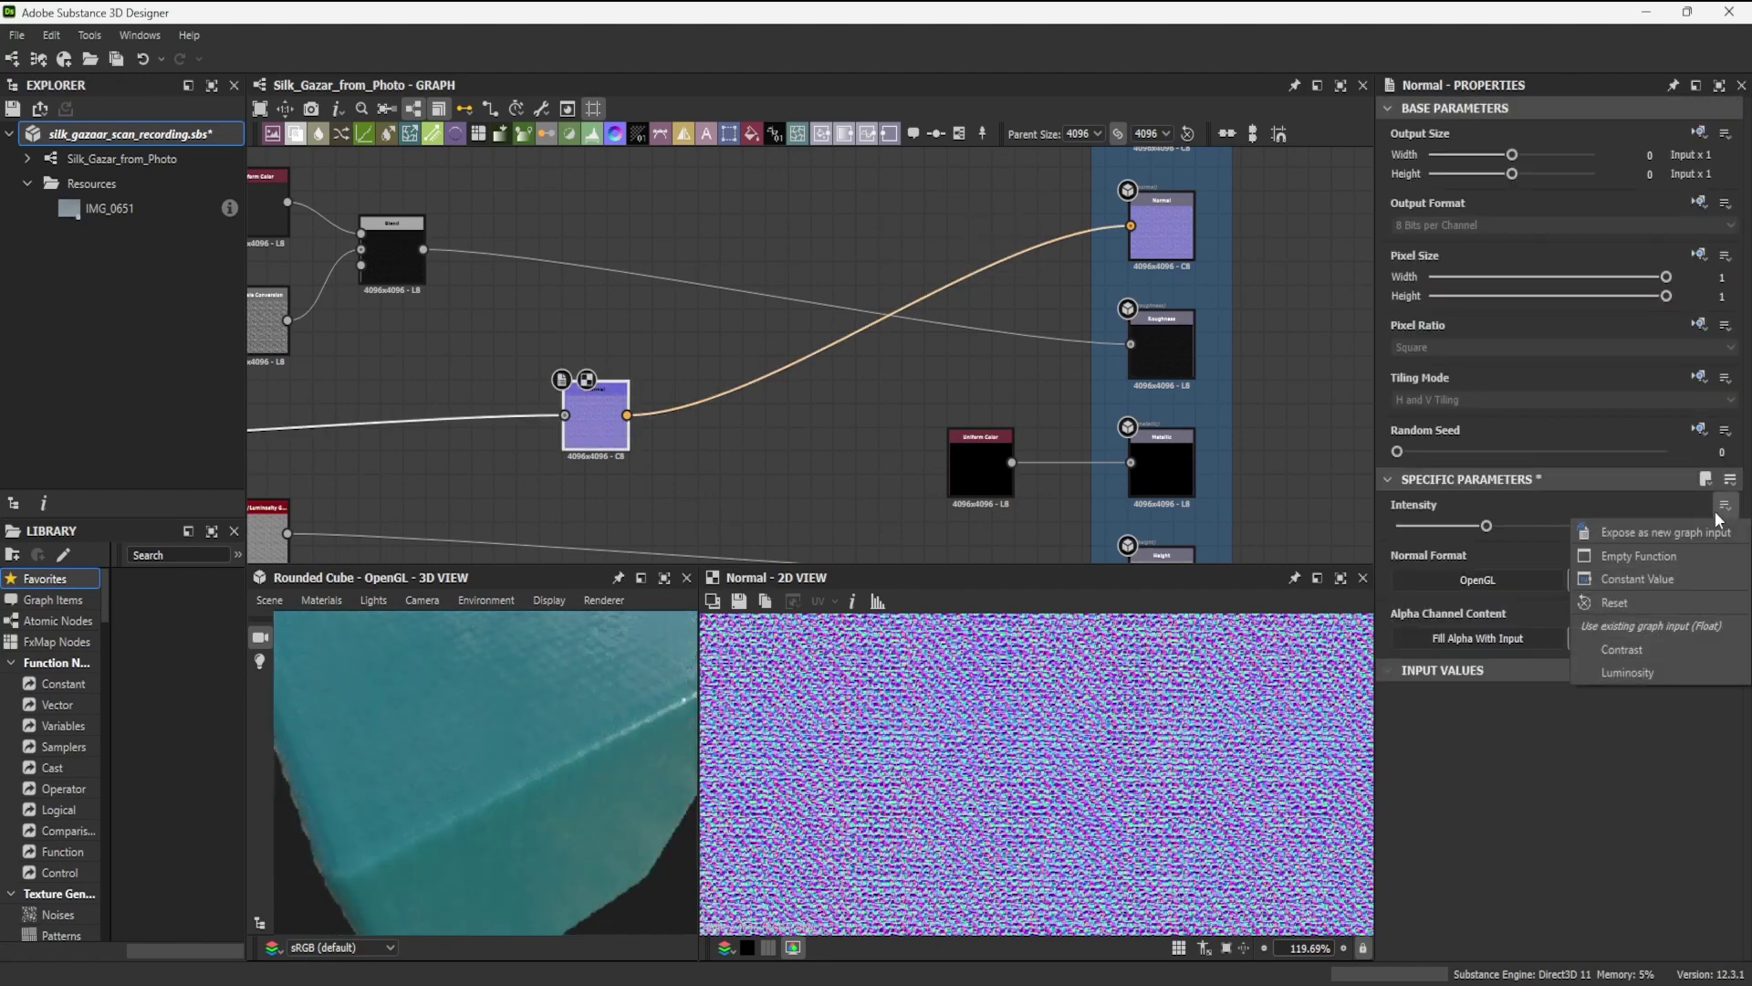
left_click(1666, 532)
left_click(693, 372)
type("N")
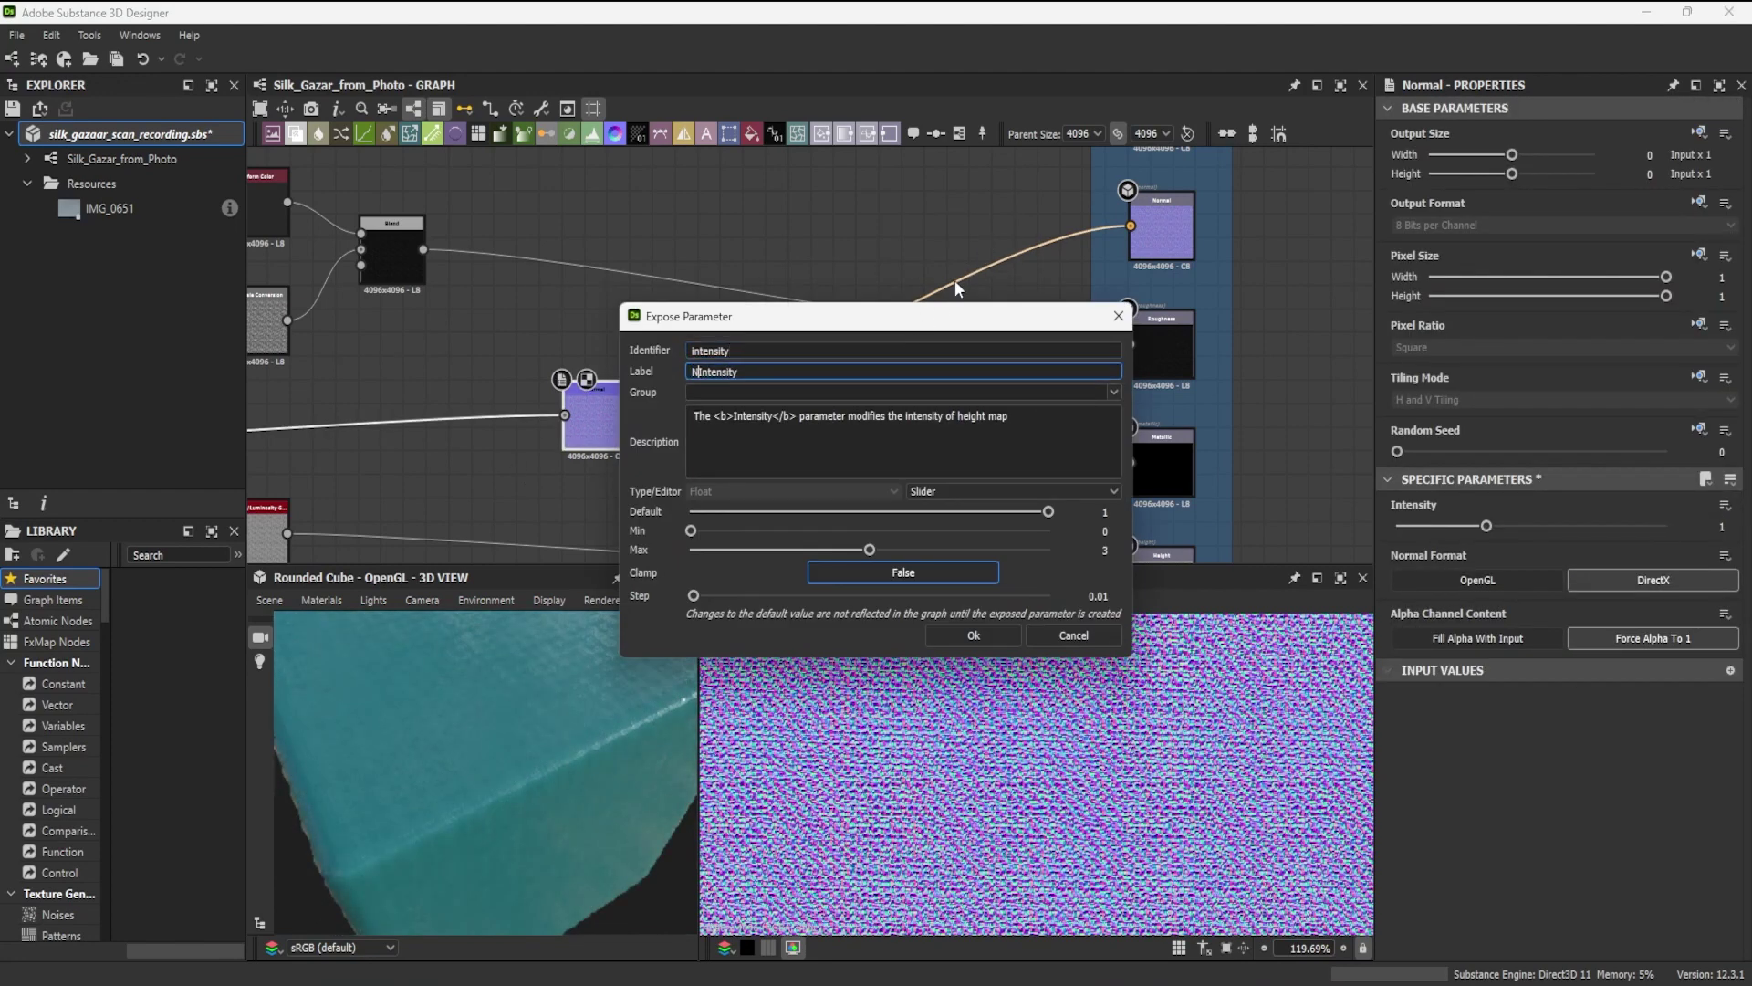
type("ormal")
left_click(975, 633)
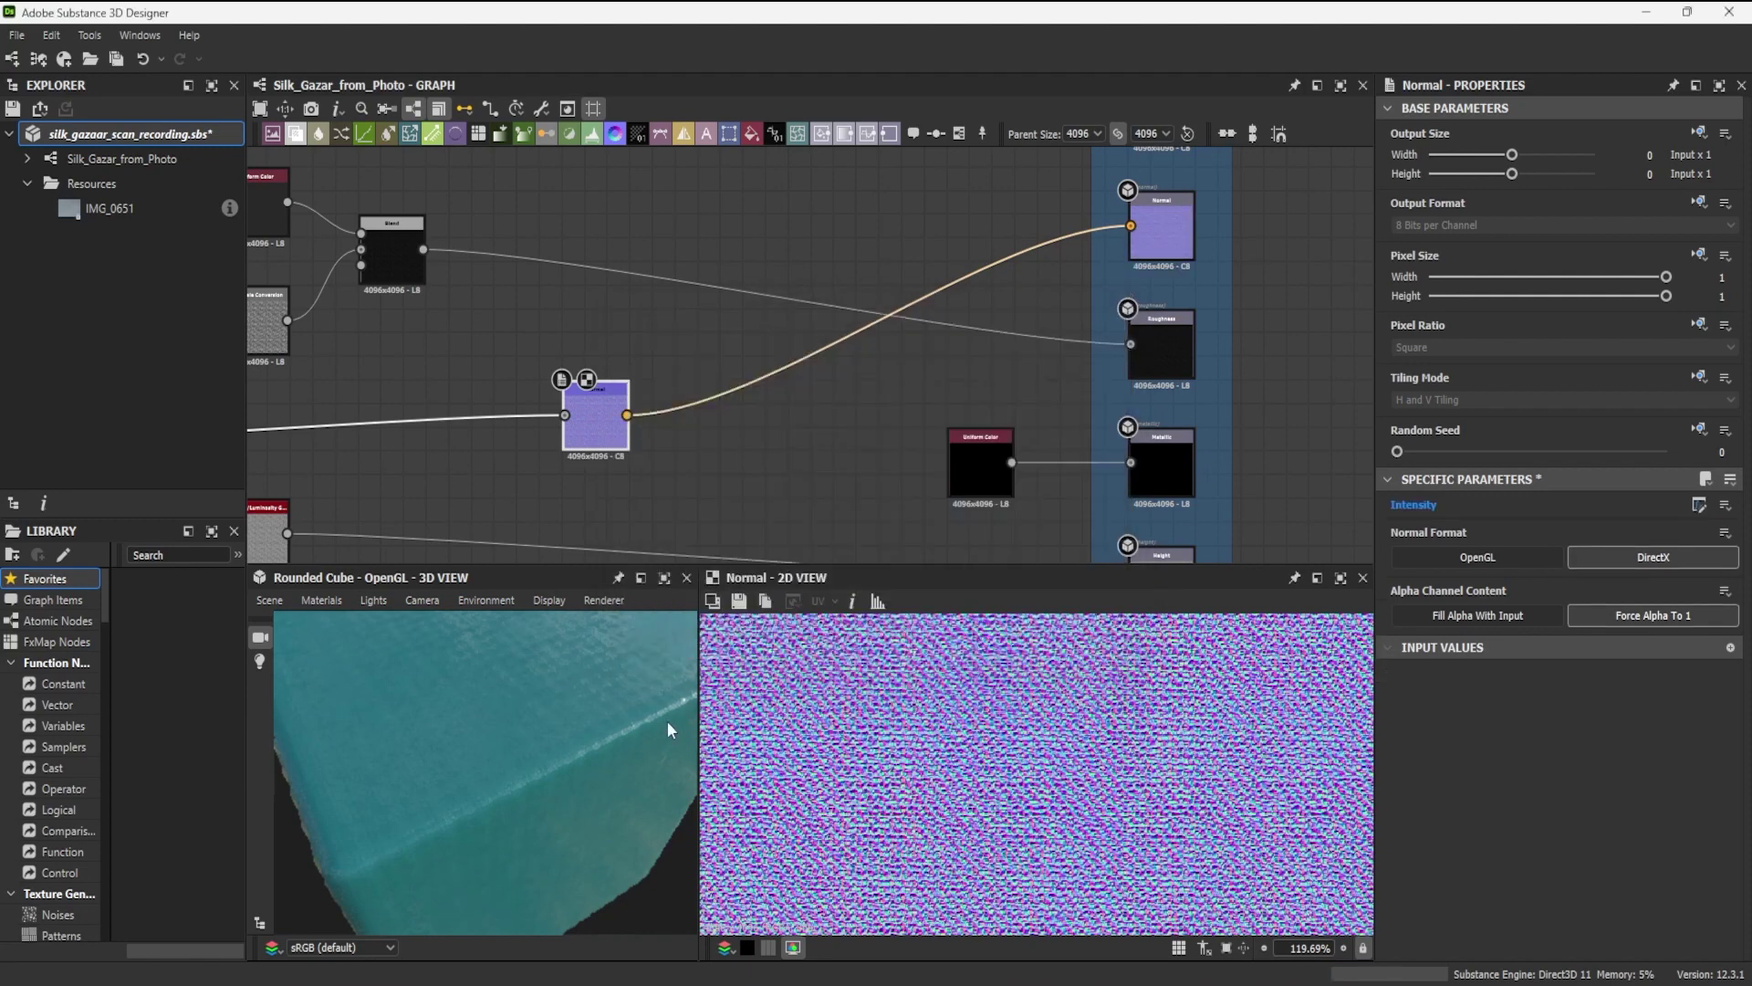
Step: Add an Ambient Occlusion (HBAO) node fed by the Grayscale Conversion output
left_click_drag(455, 277, 698, 544)
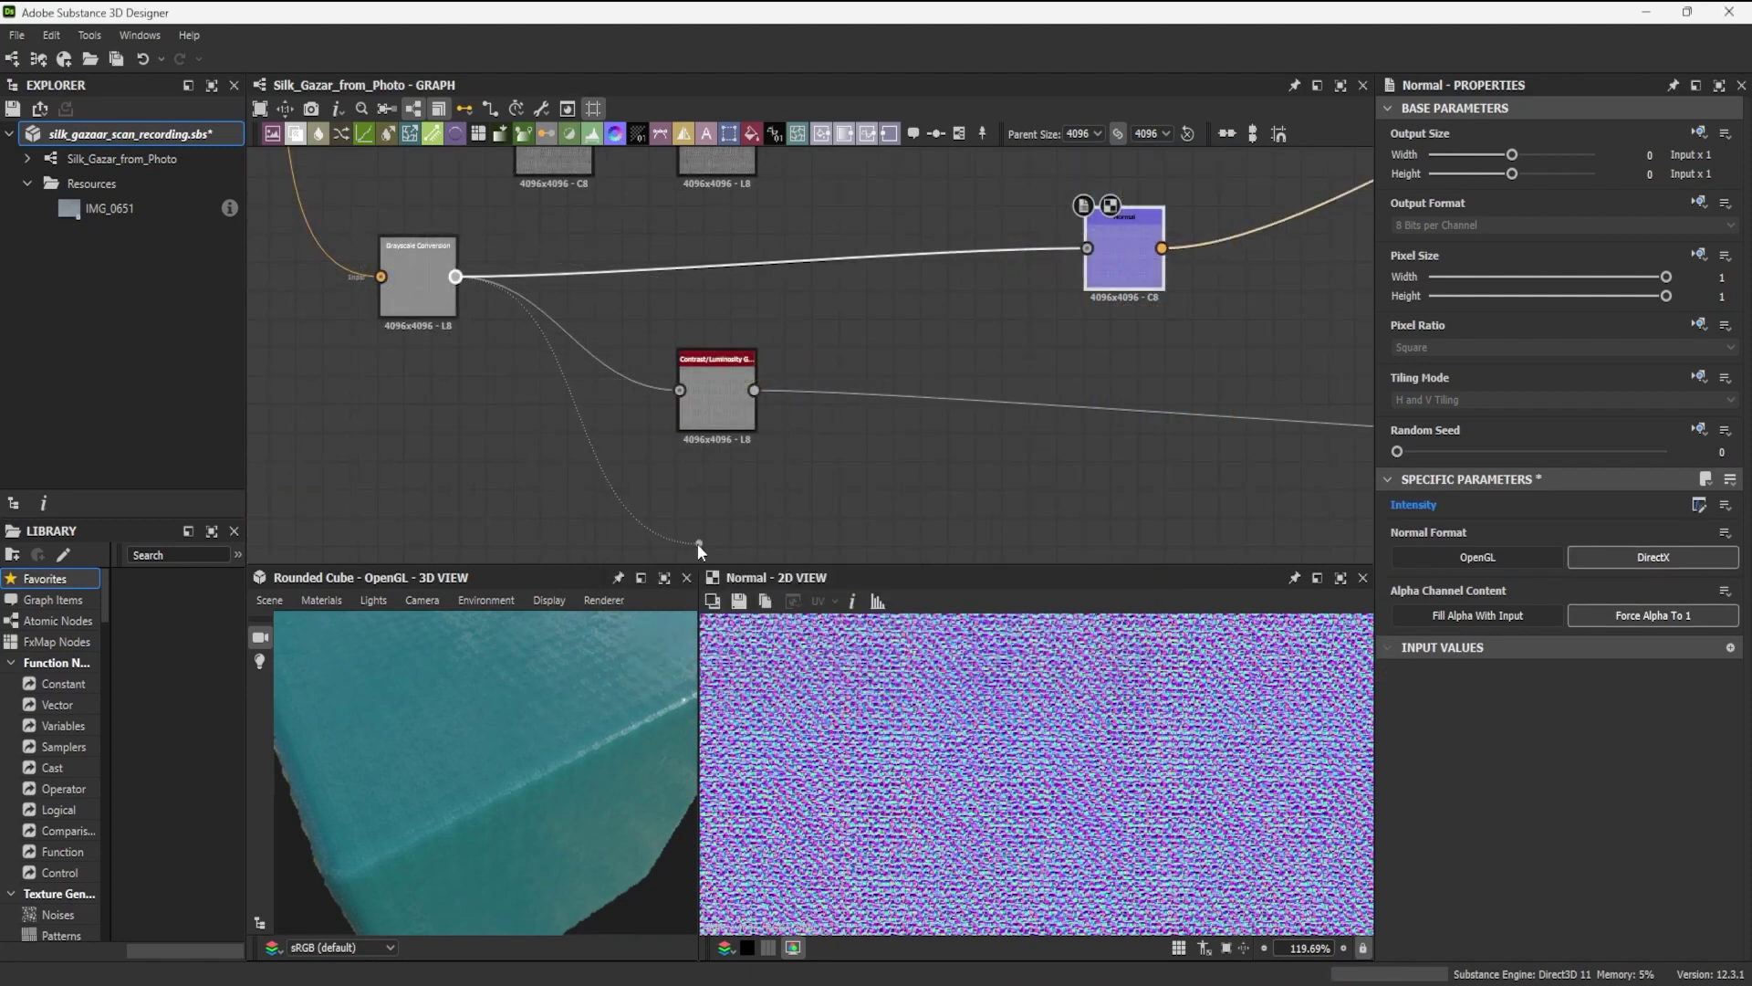
type("amb")
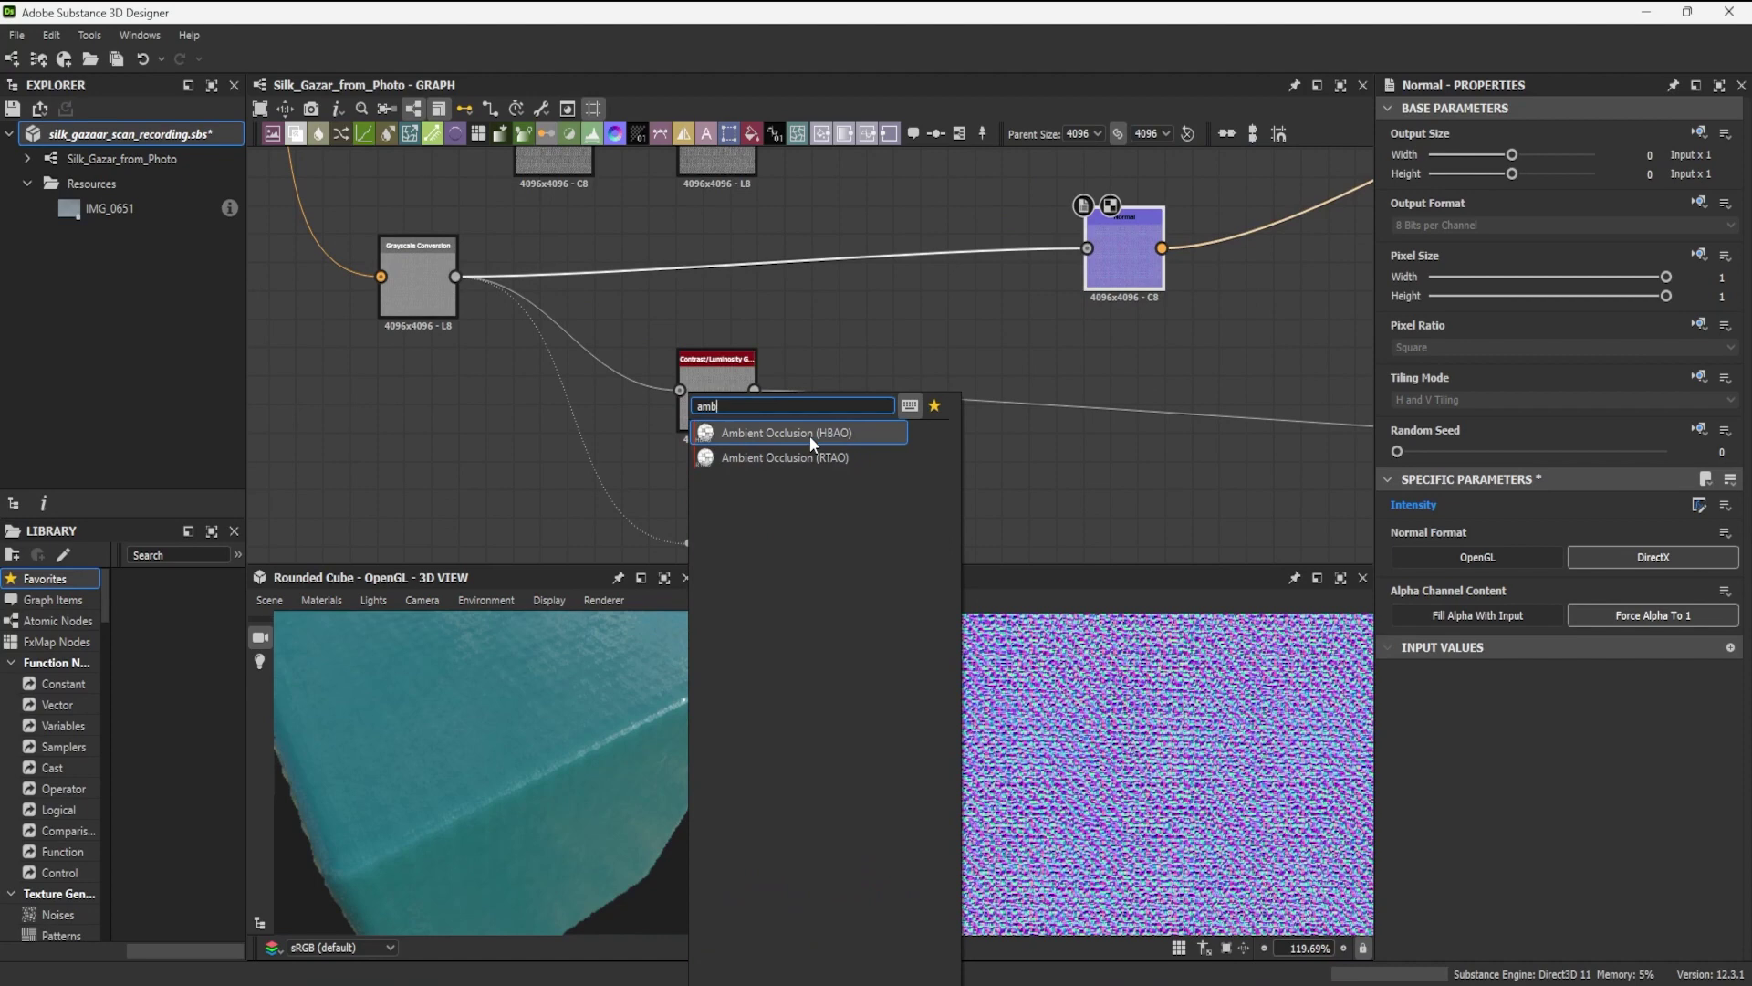
left_click(809, 433)
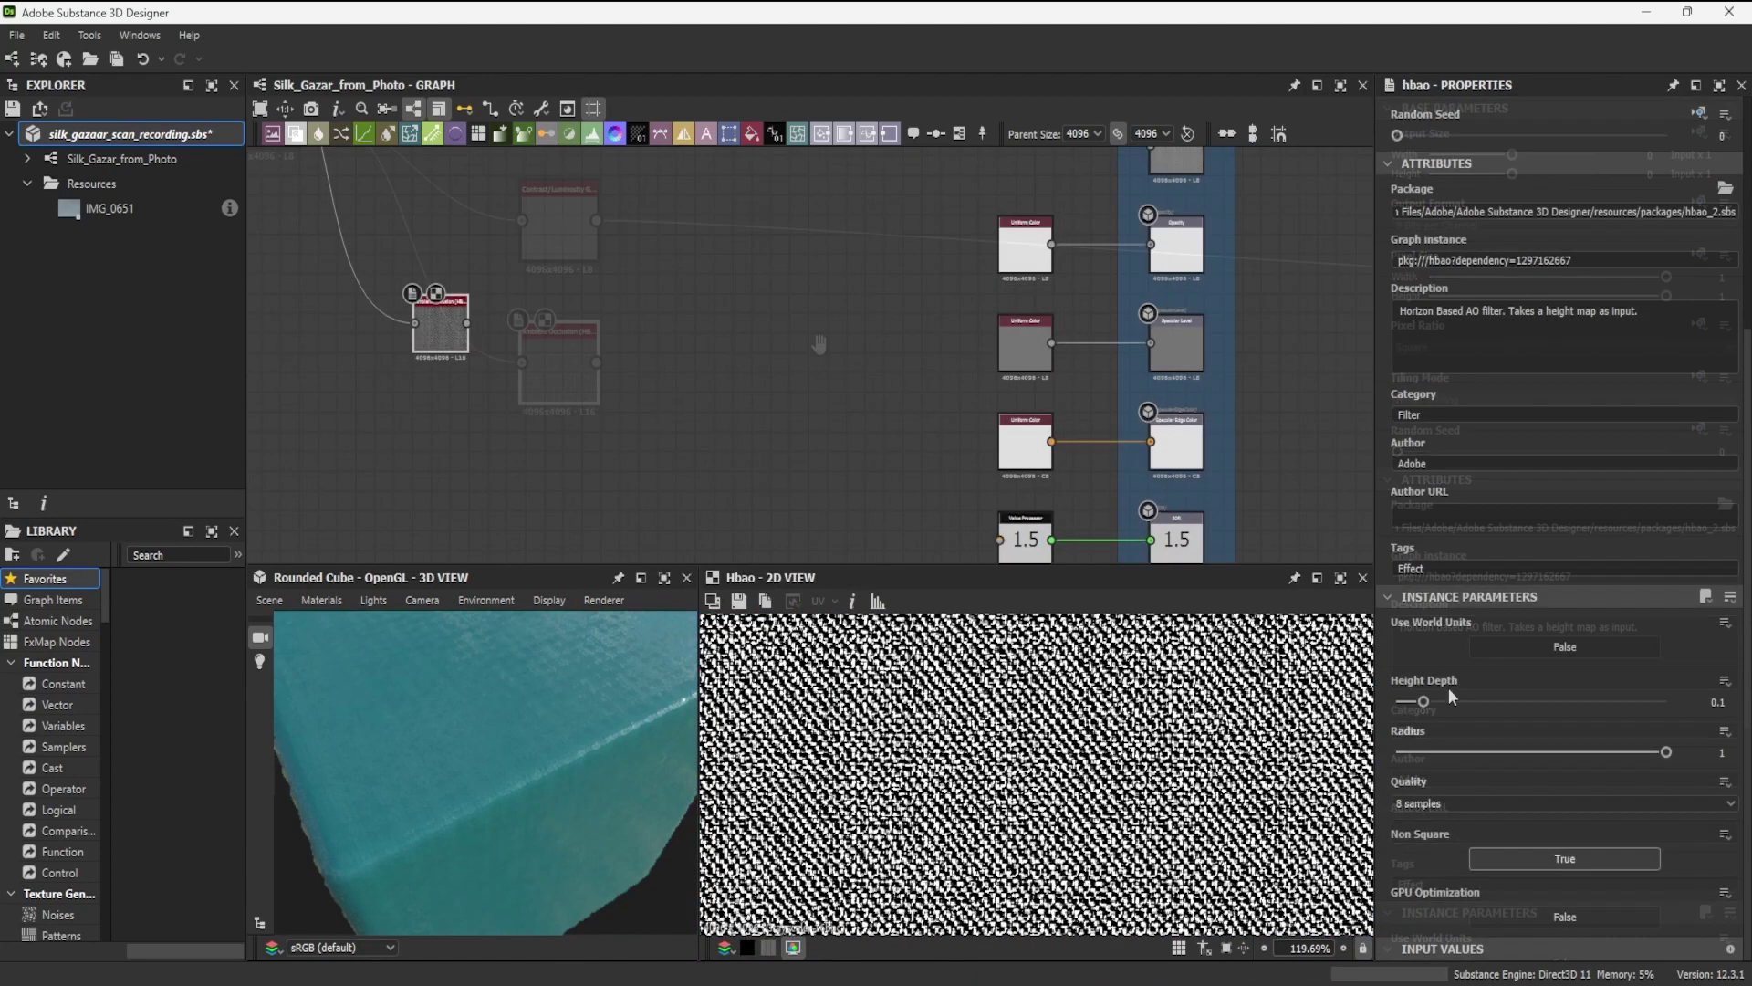
Step: Expose the HBAO node's Height Depth as a new graph input labelled "AO Height Depth"
left_click(1724, 681)
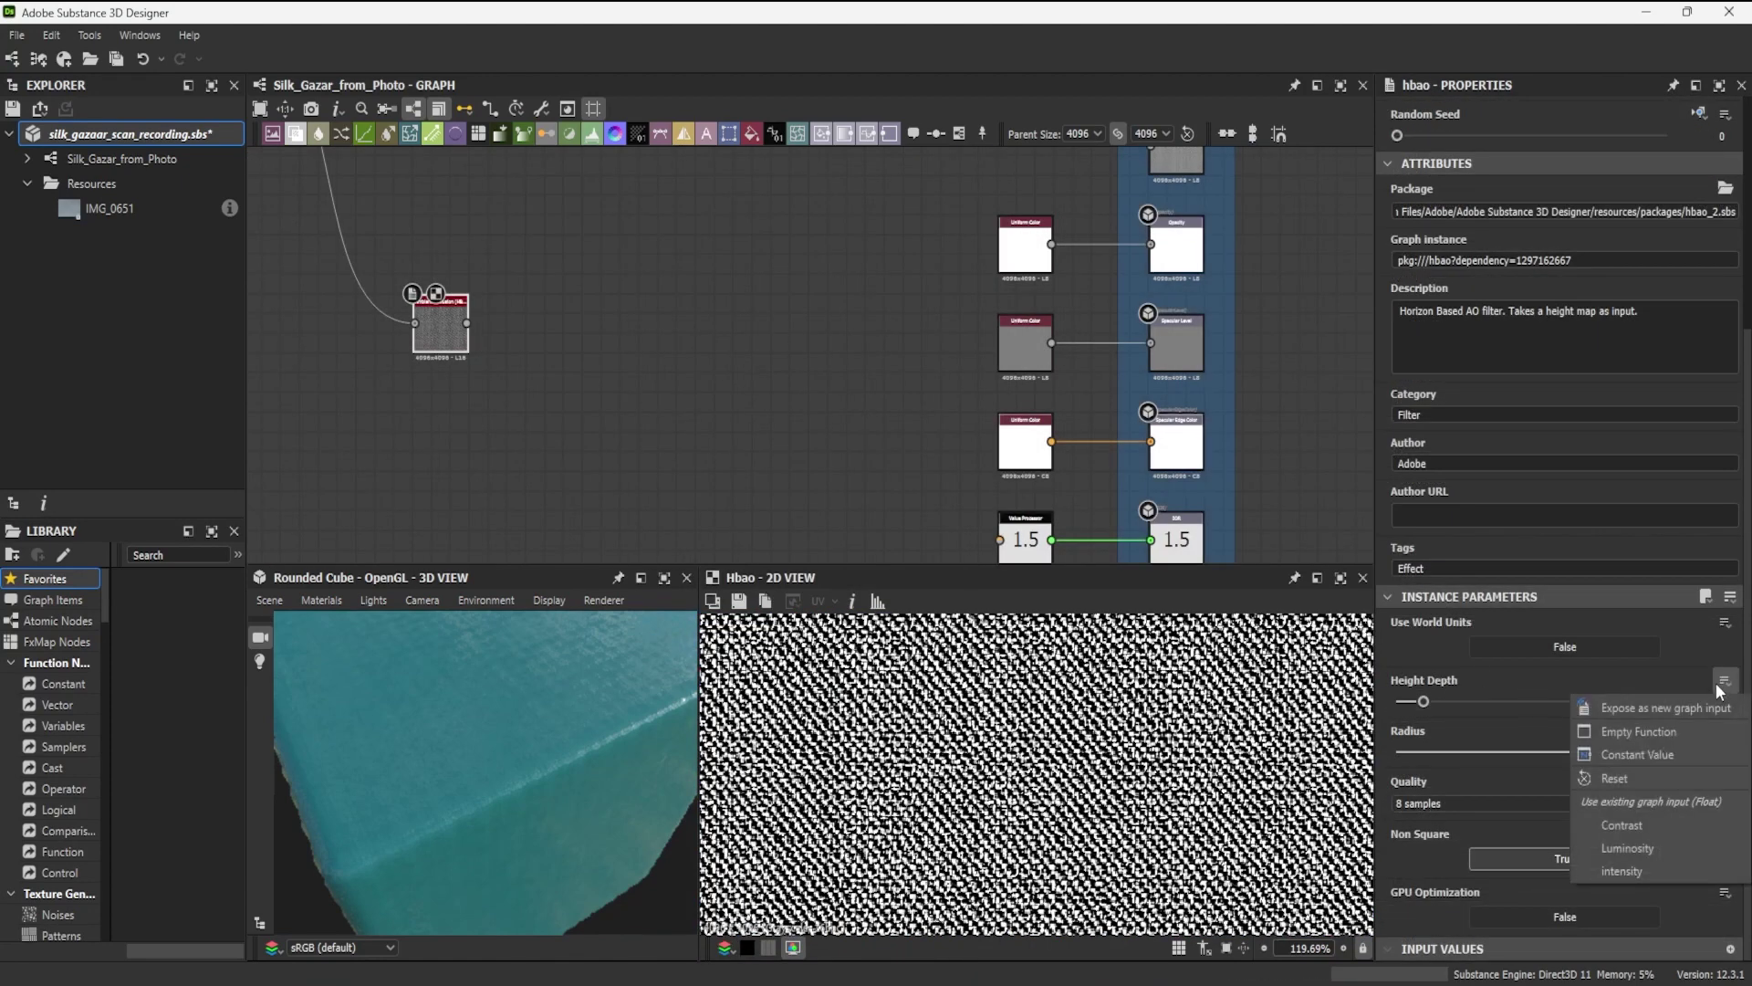
left_click(1663, 704)
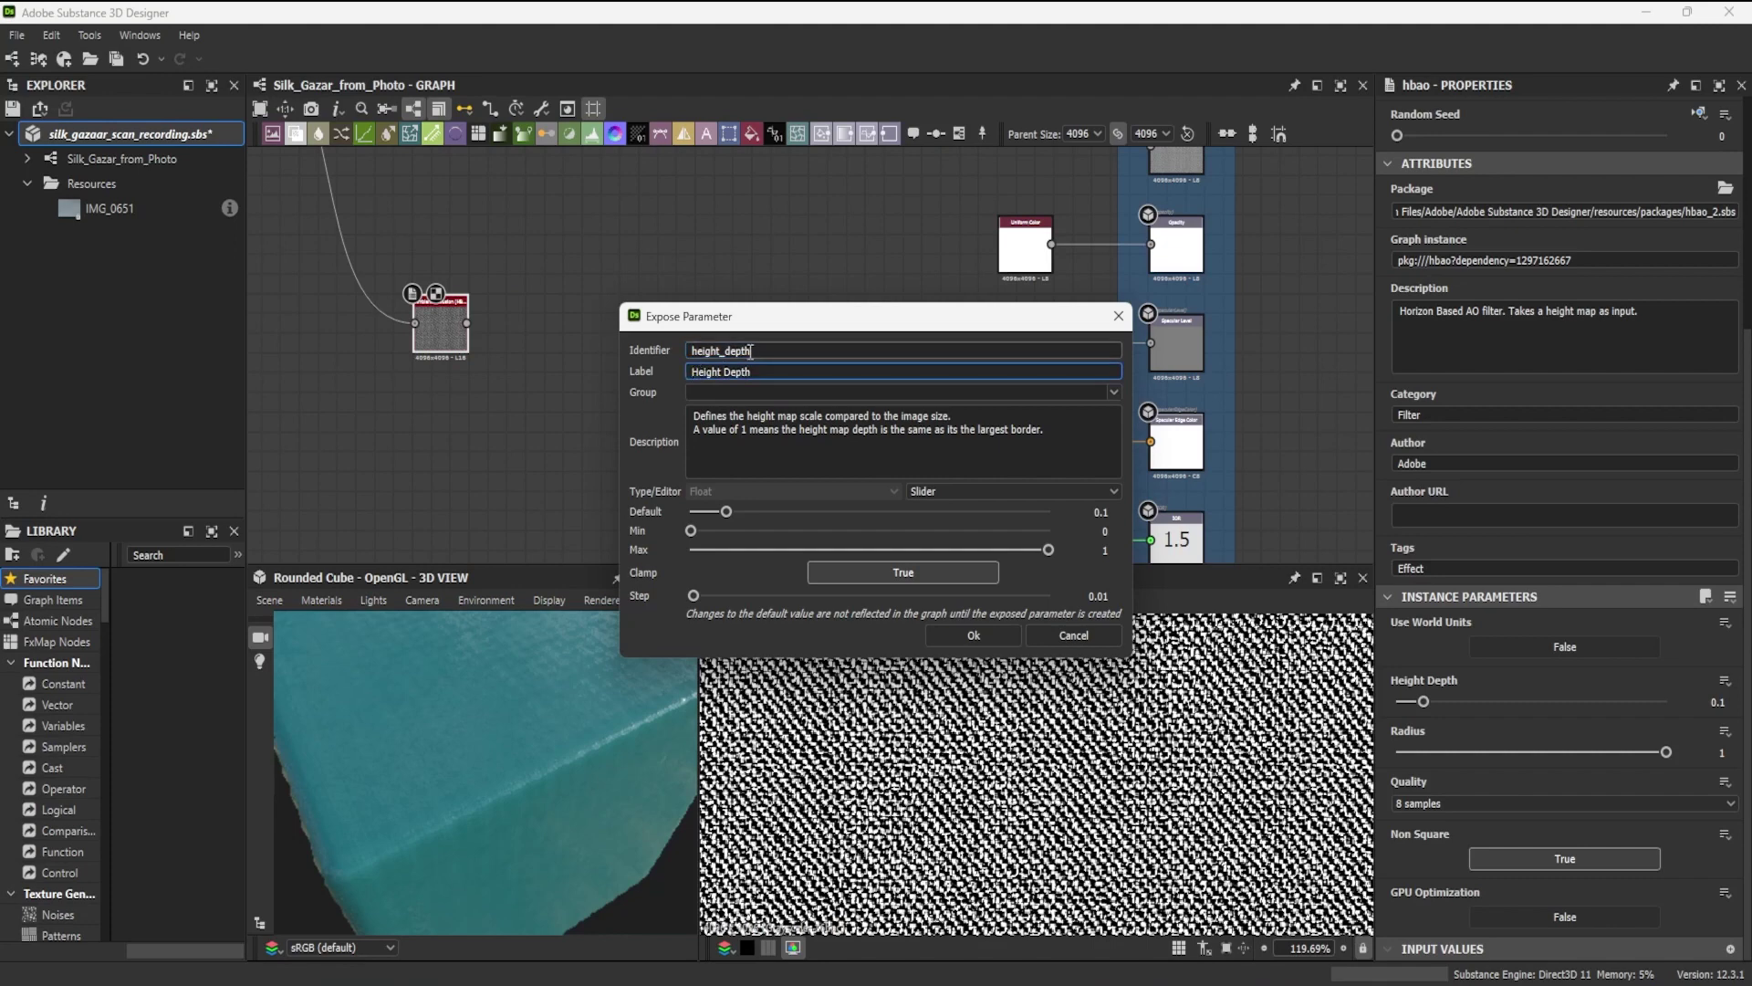
left_click(693, 373)
type("AO")
left_click(974, 636)
Step: Add an Output node to the graph and place it below the Sheen frame, in line with the other outputs
right_click(1183, 588)
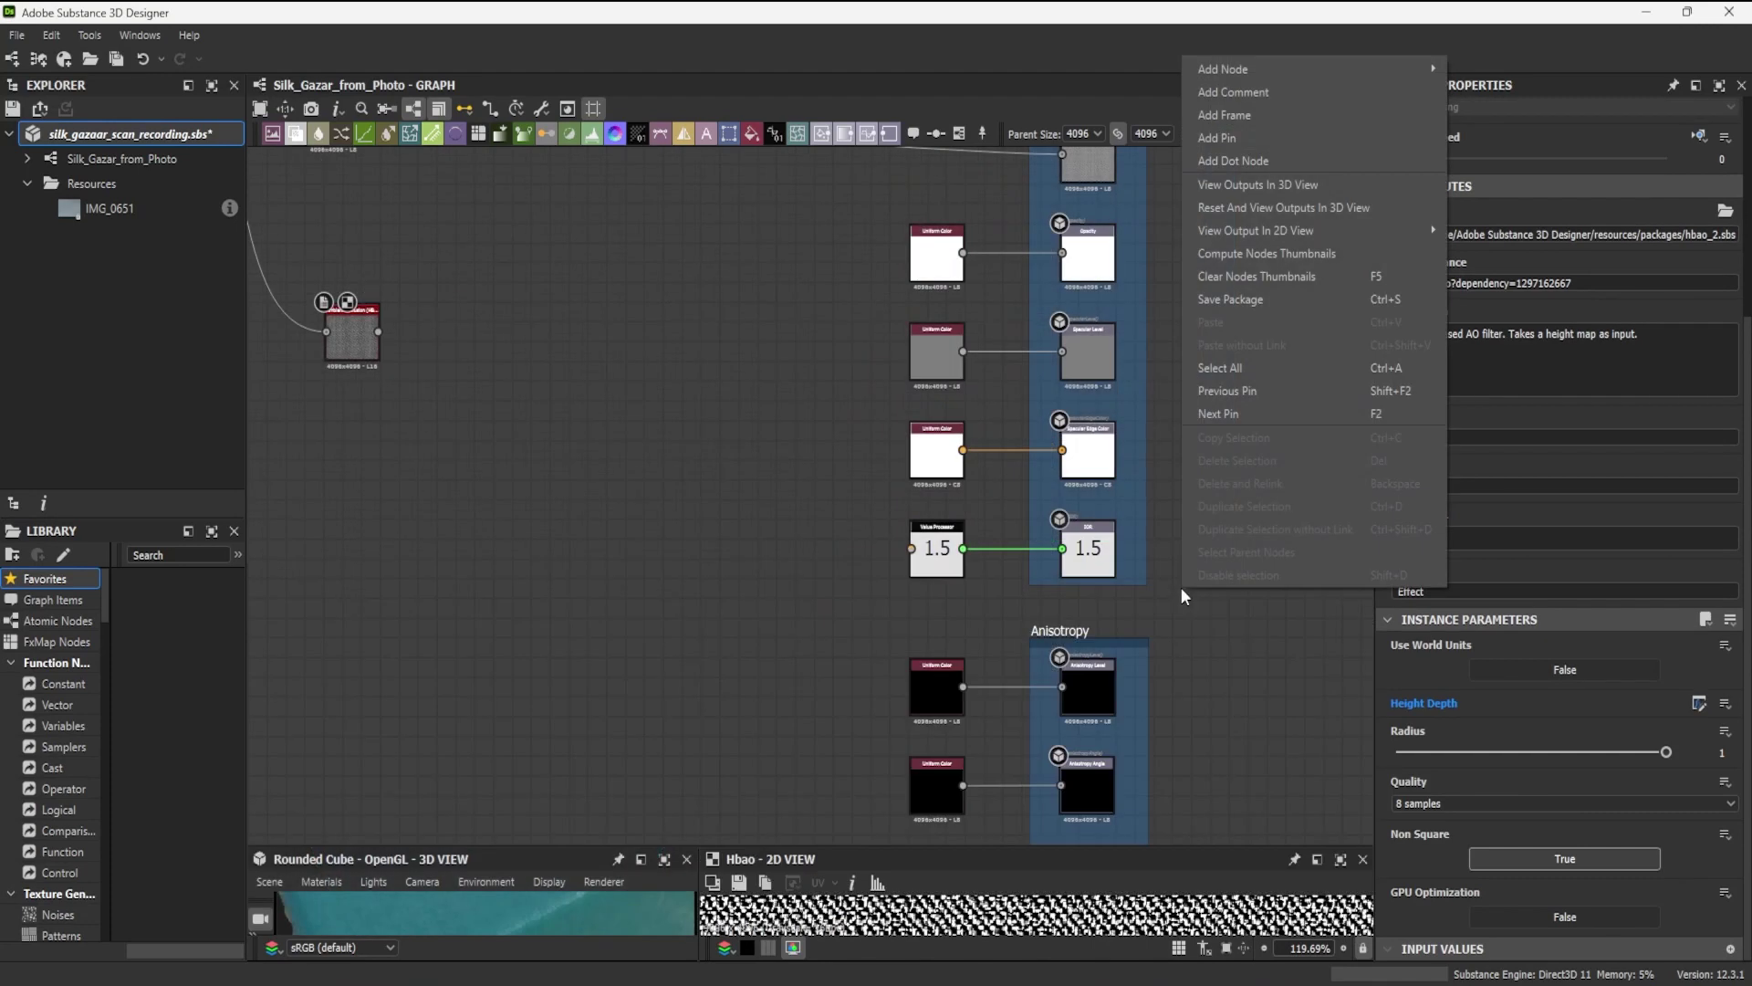
mouse_move(1396, 66)
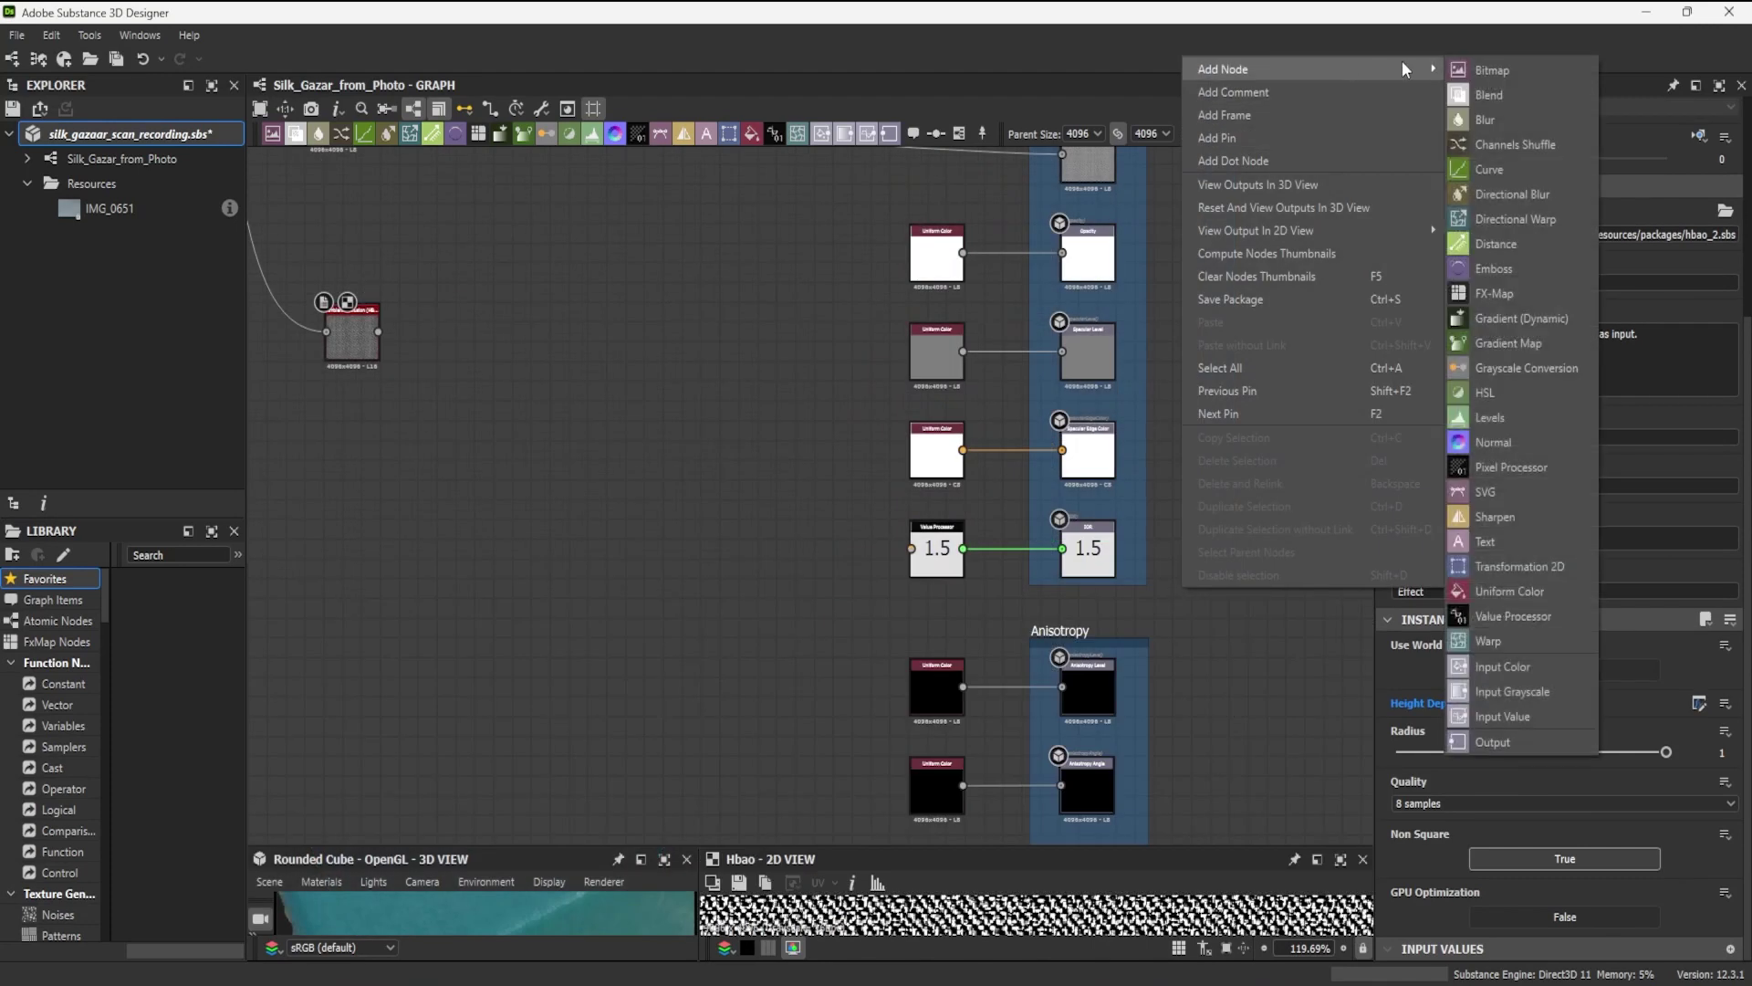
left_click(1501, 741)
left_click_drag(1186, 644, 1206, 644)
middle_click_drag(1102, 614, 1071, 192)
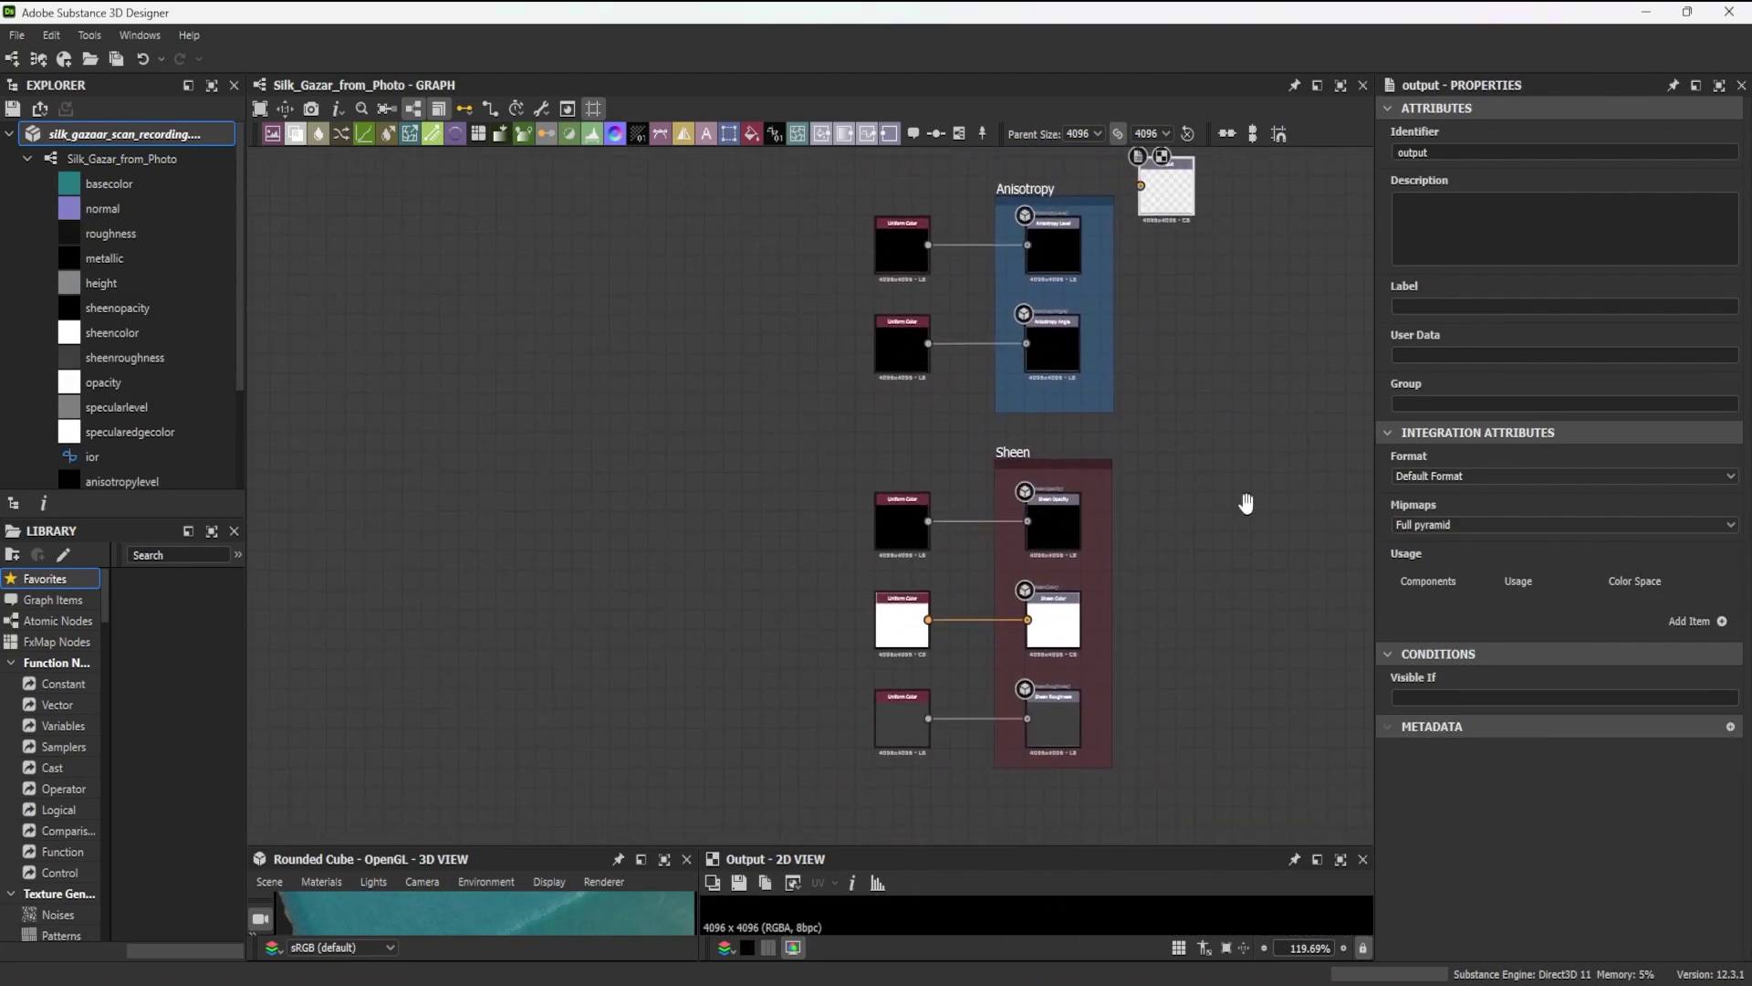
middle_click_drag(1248, 505, 1251, 449)
left_click_drag(1168, 153, 1053, 811)
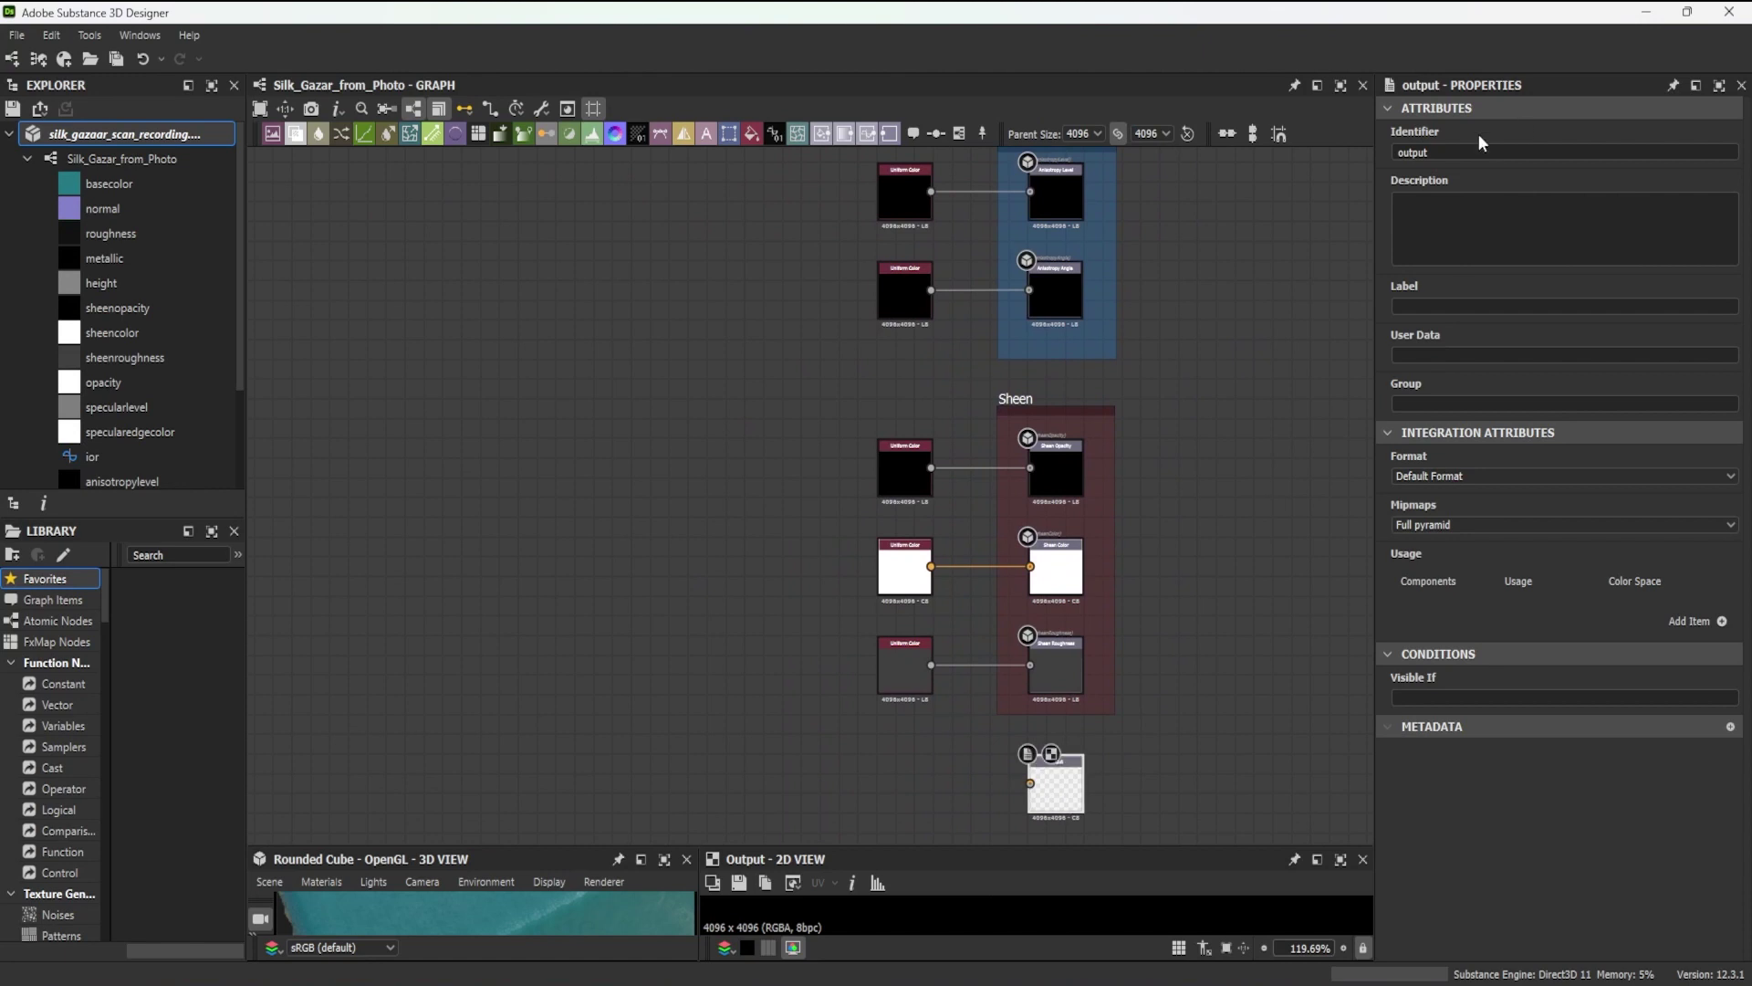
Step: Give the new output the ambientOcclusion usage, the identifier "ambientocclusion" and the label "Ambient Occluion"
left_click(1722, 621)
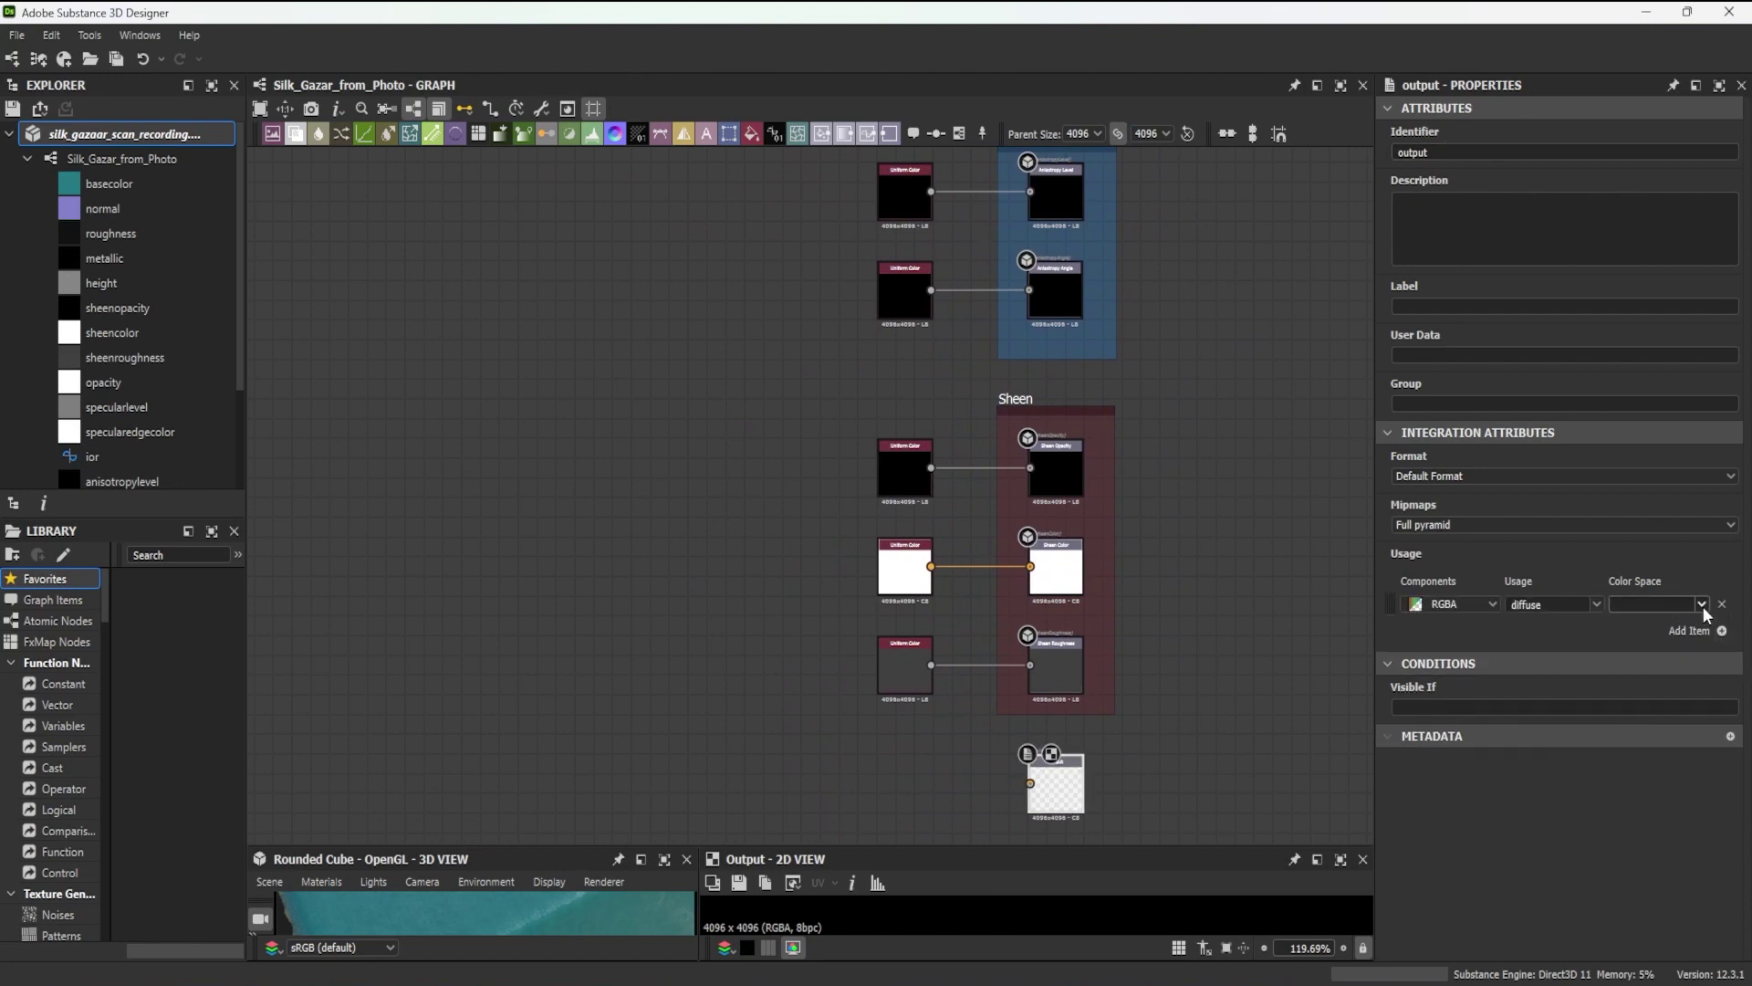
left_click(1597, 604)
left_click(1563, 695)
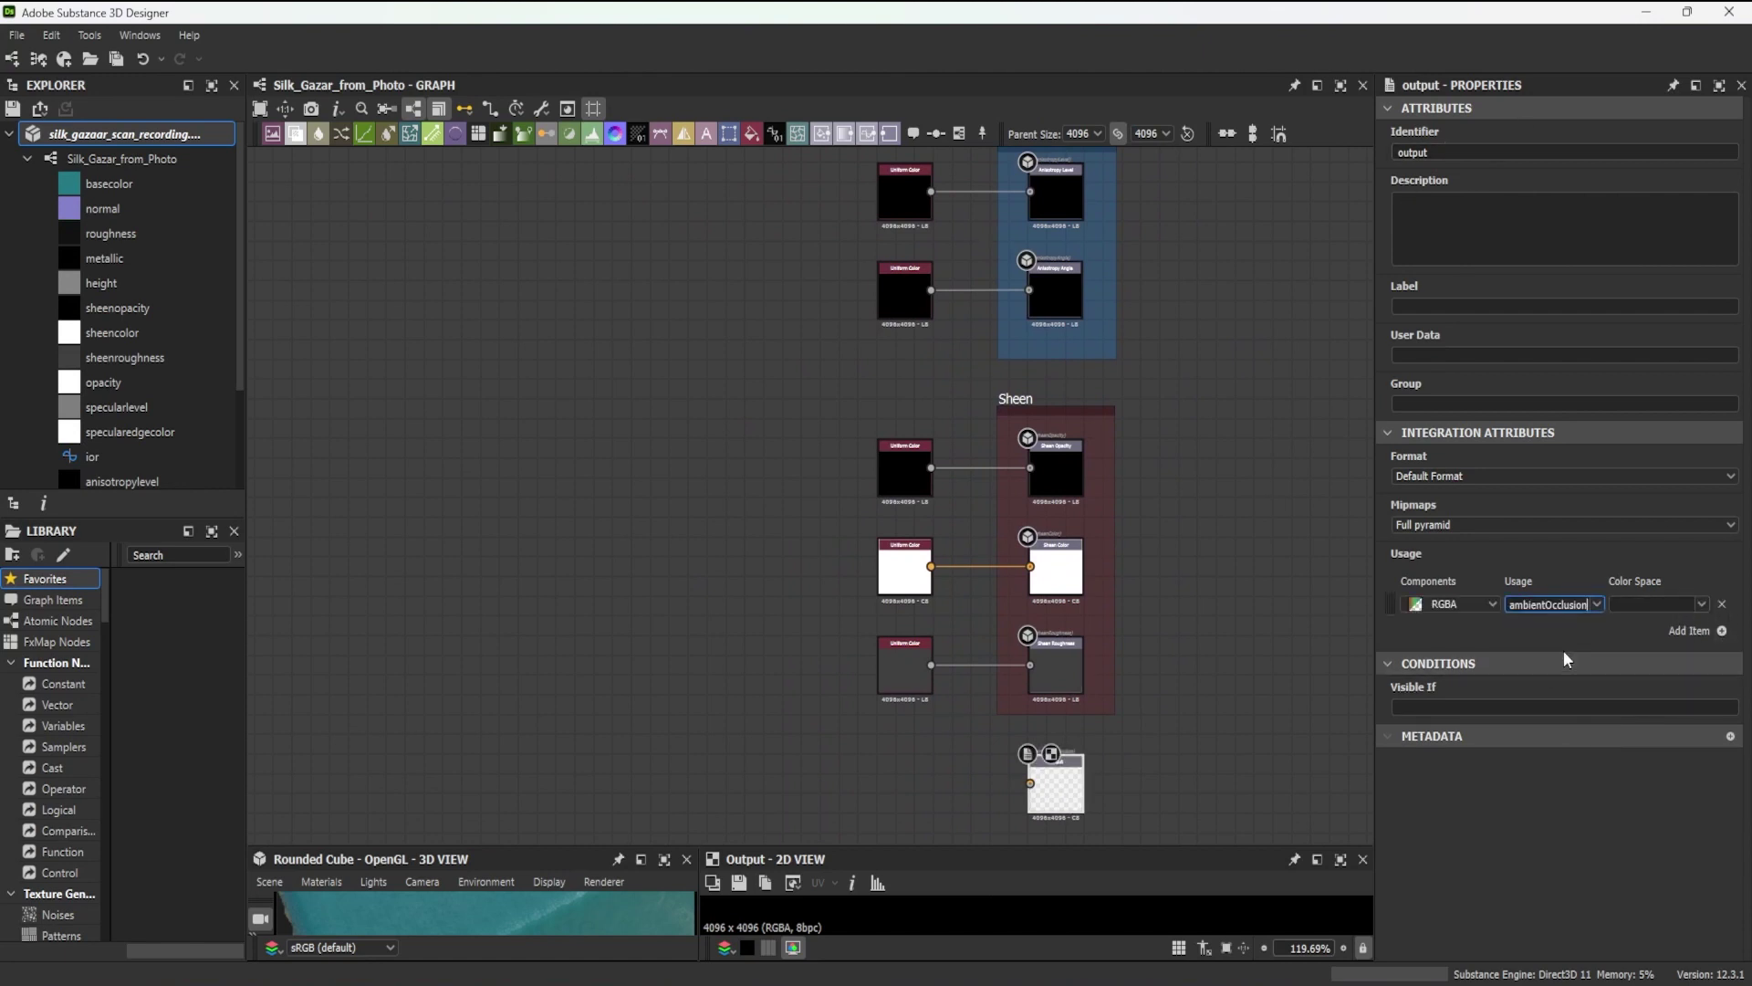
double_click(1456, 151)
type("amb")
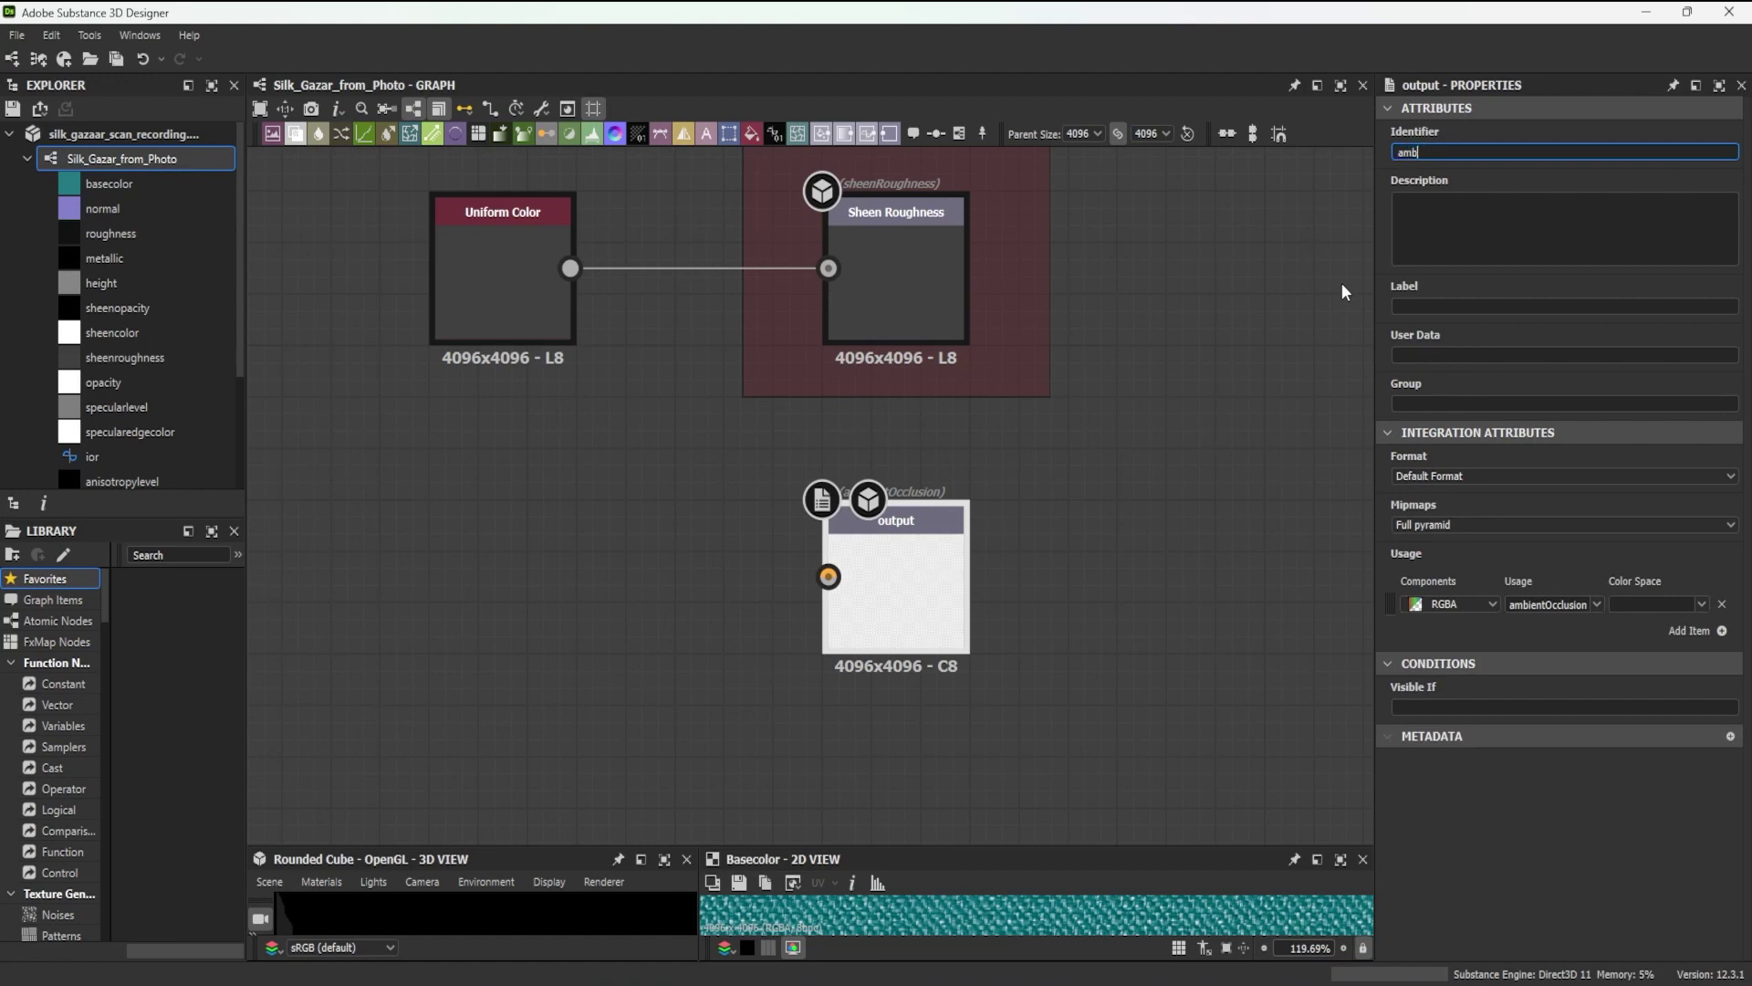
type("ientocclusion")
key("Tab")
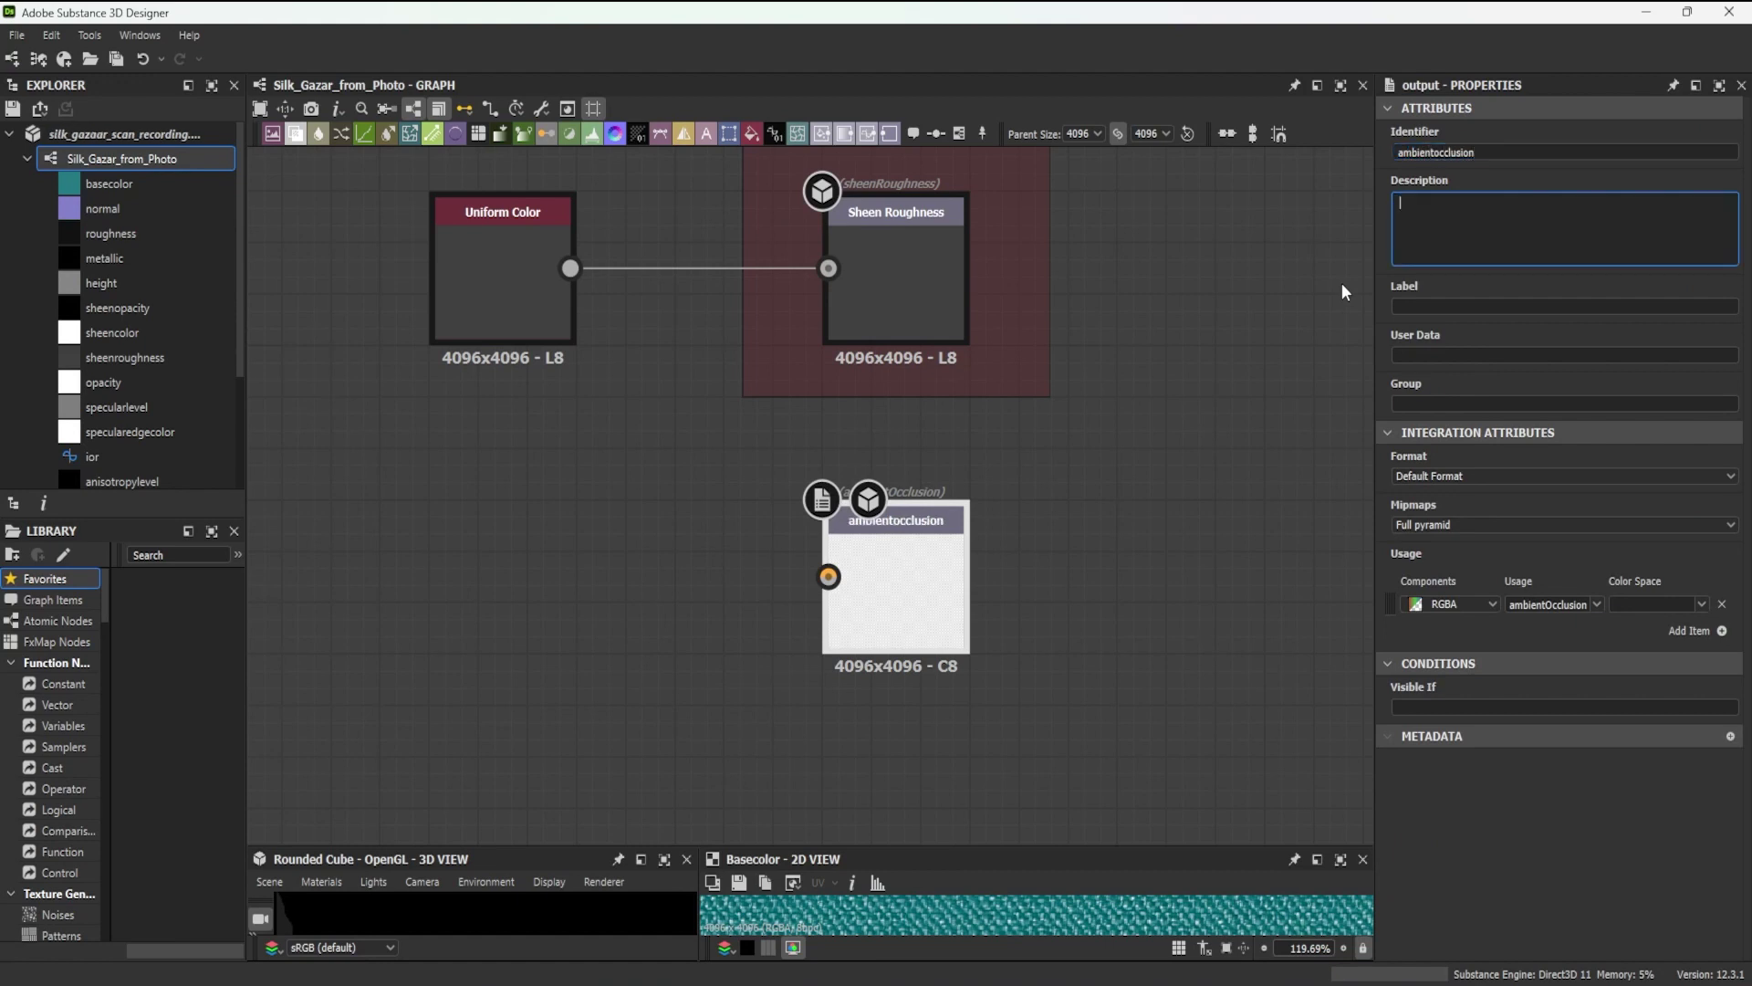
key("Tab")
type("Ambient Occluion")
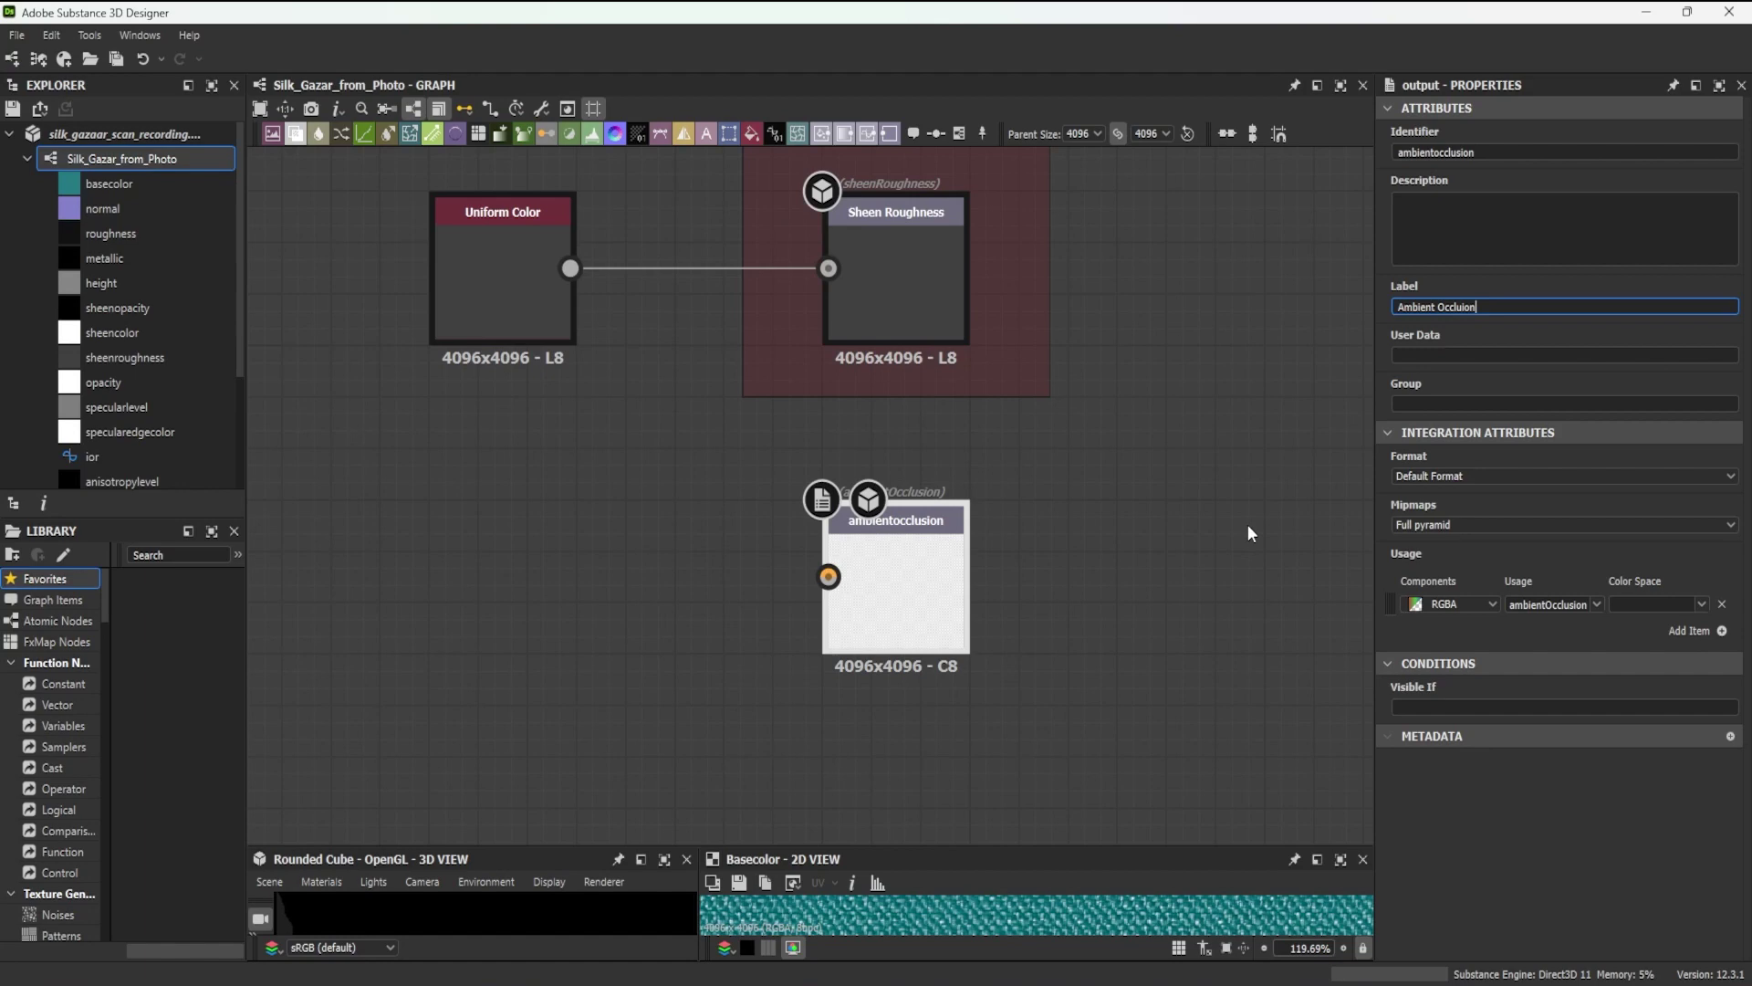
Step: Connect the HBAO node to the new ambient occlusion output
left_click_drag(677, 230, 1019, 702)
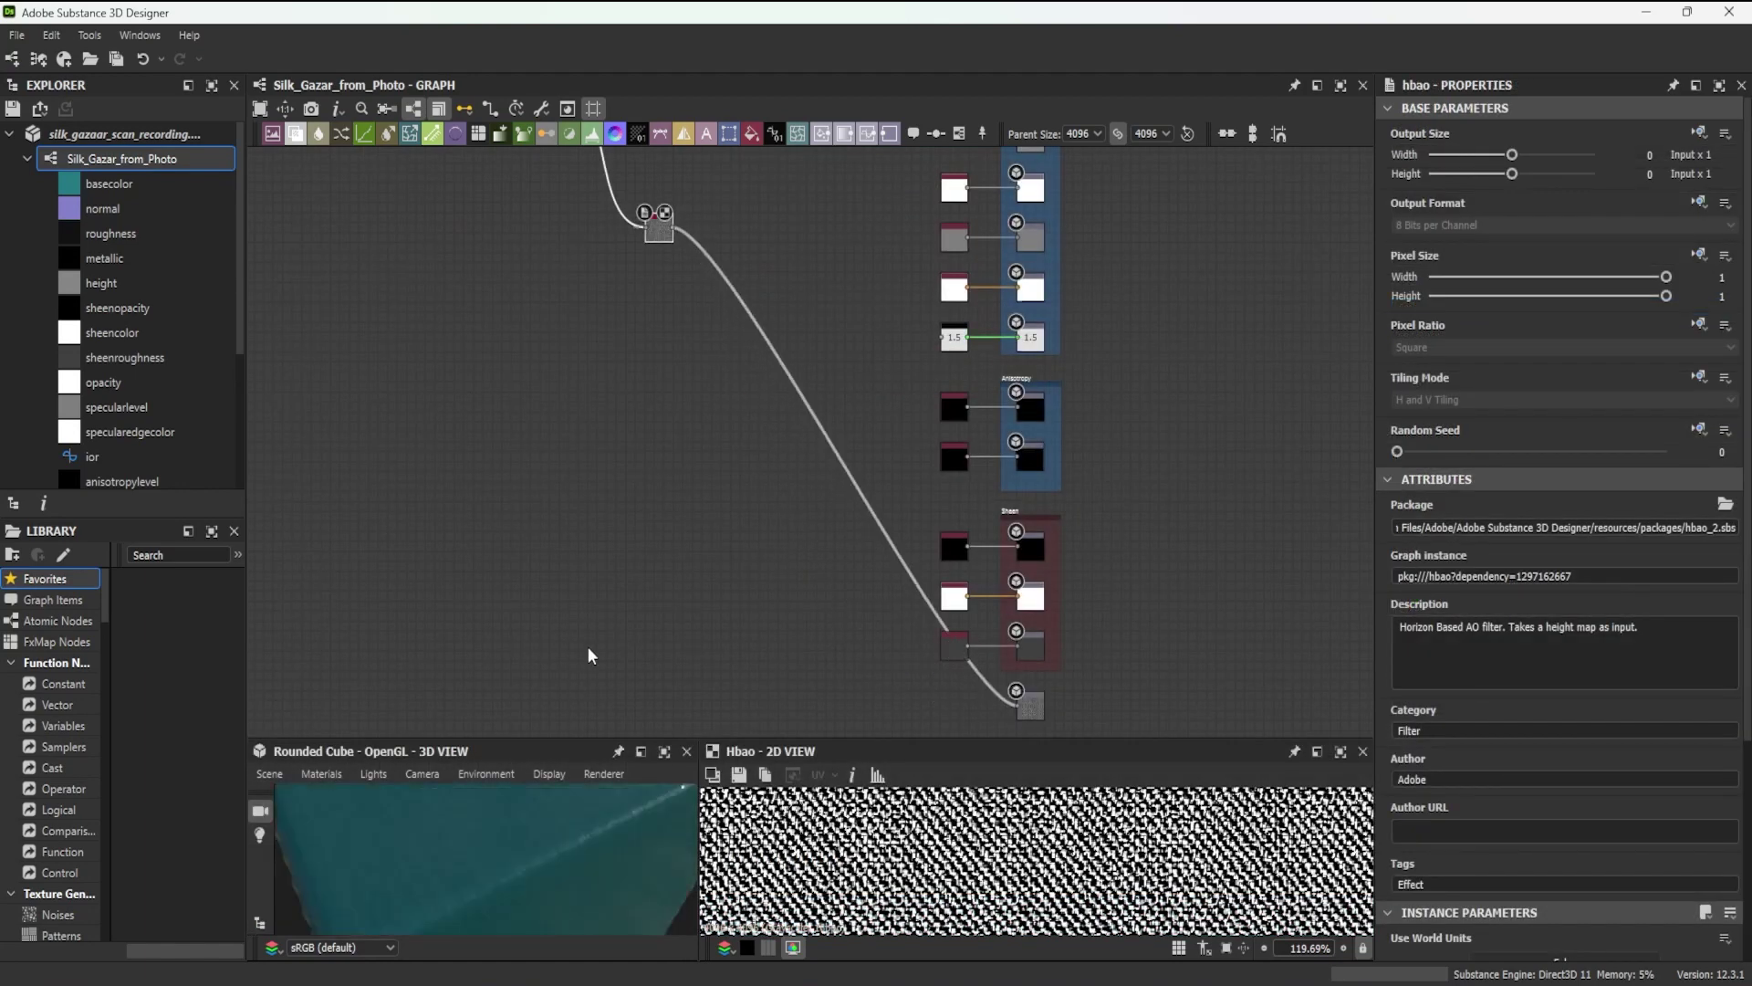
middle_click_drag(1166, 383, 1224, 497)
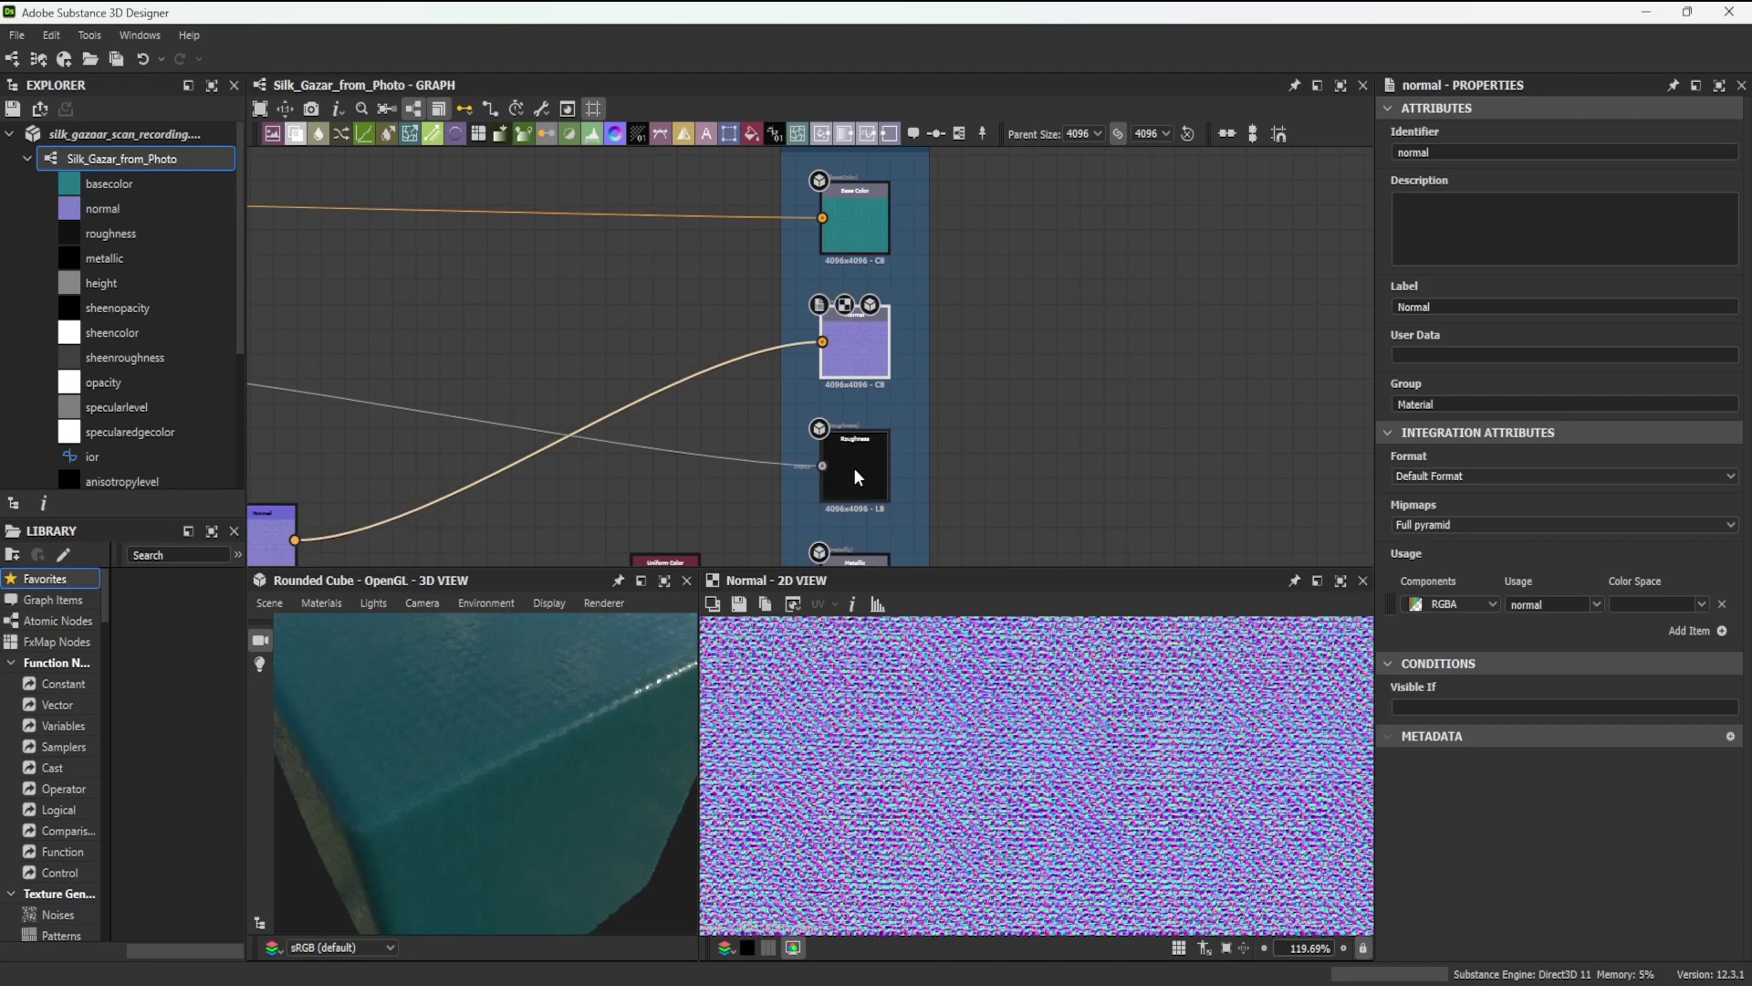
Step: Set the Uniform Color feeding the Metallic output to 0.5 and view the Roughness output
double_click(855, 470)
middle_click_drag(852, 468, 881, 257)
double_click(887, 378)
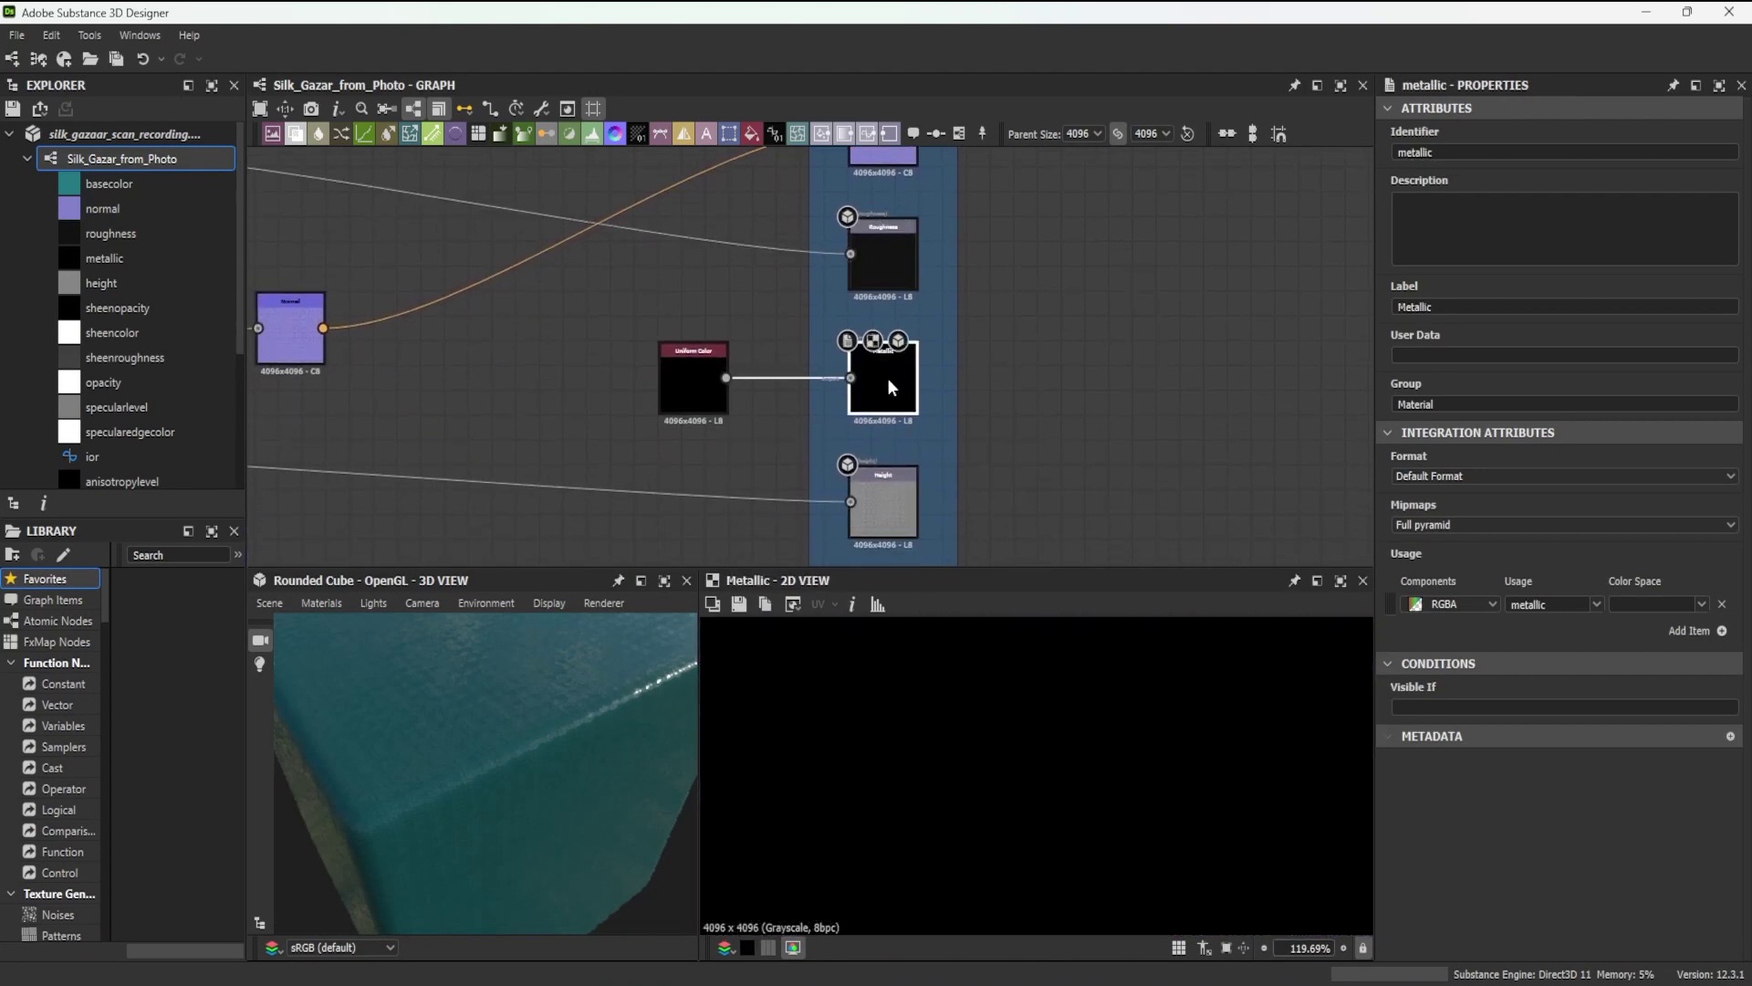
left_click(685, 386)
double_click(684, 386)
left_click_drag(1497, 607, 1581, 607)
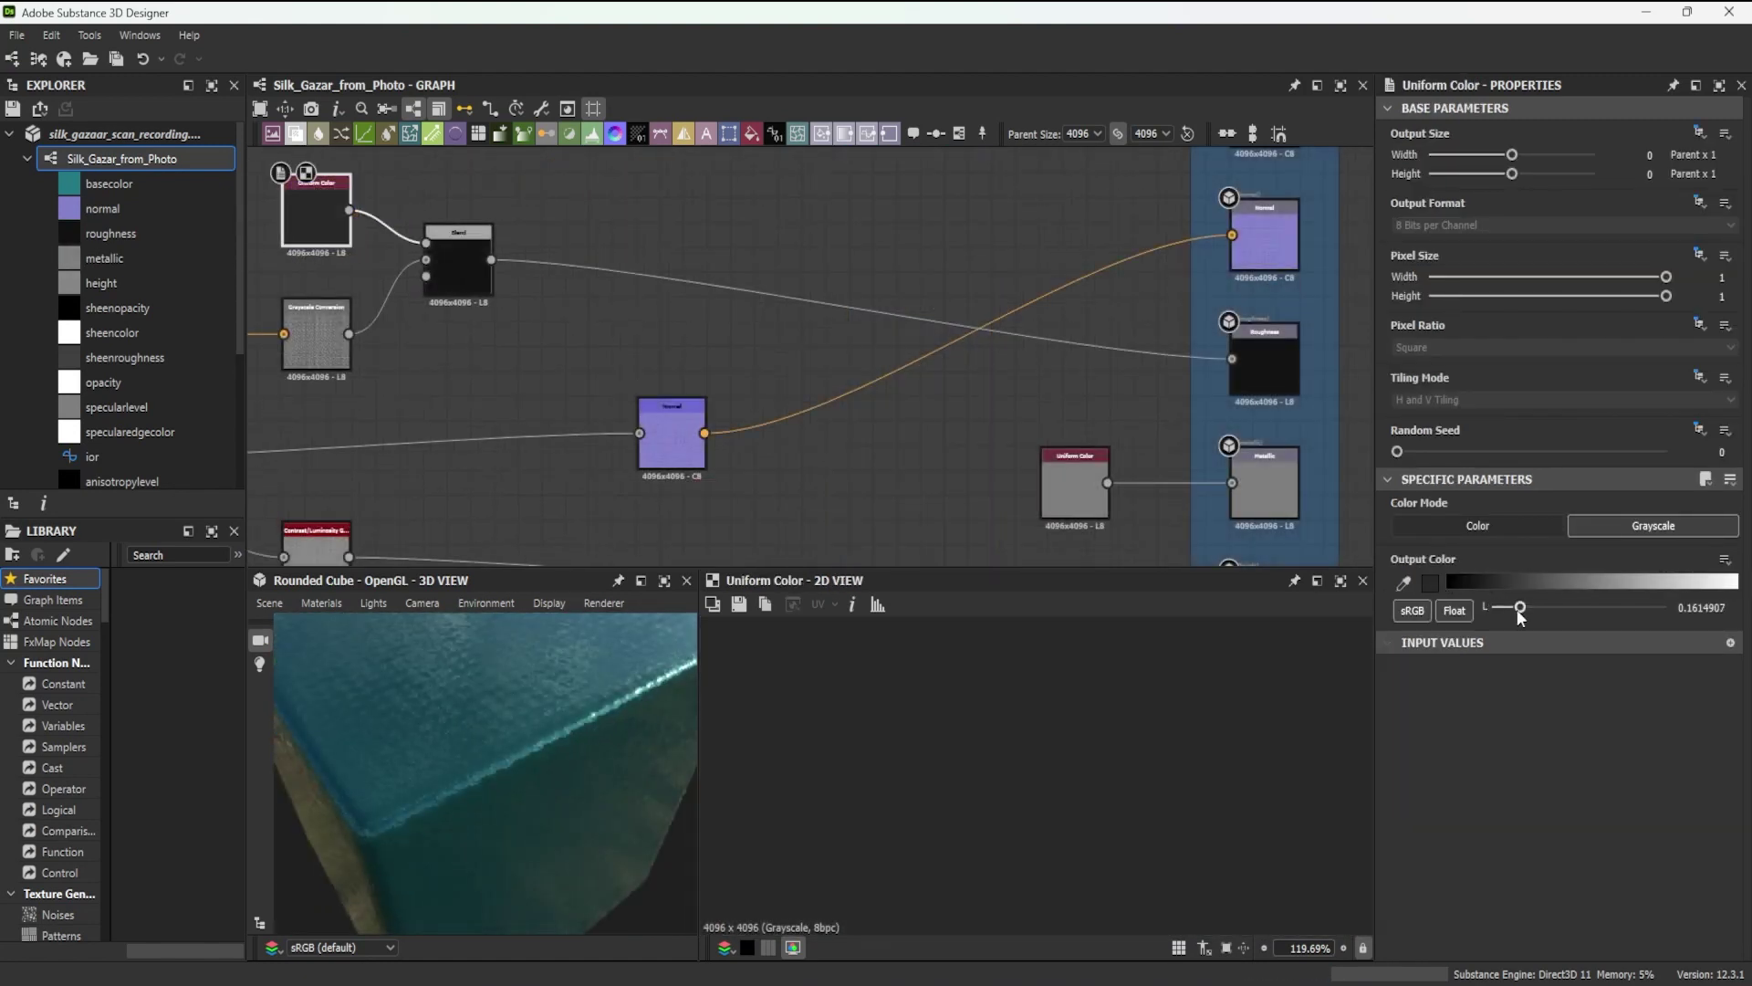
left_click_drag(1517, 607, 1575, 610)
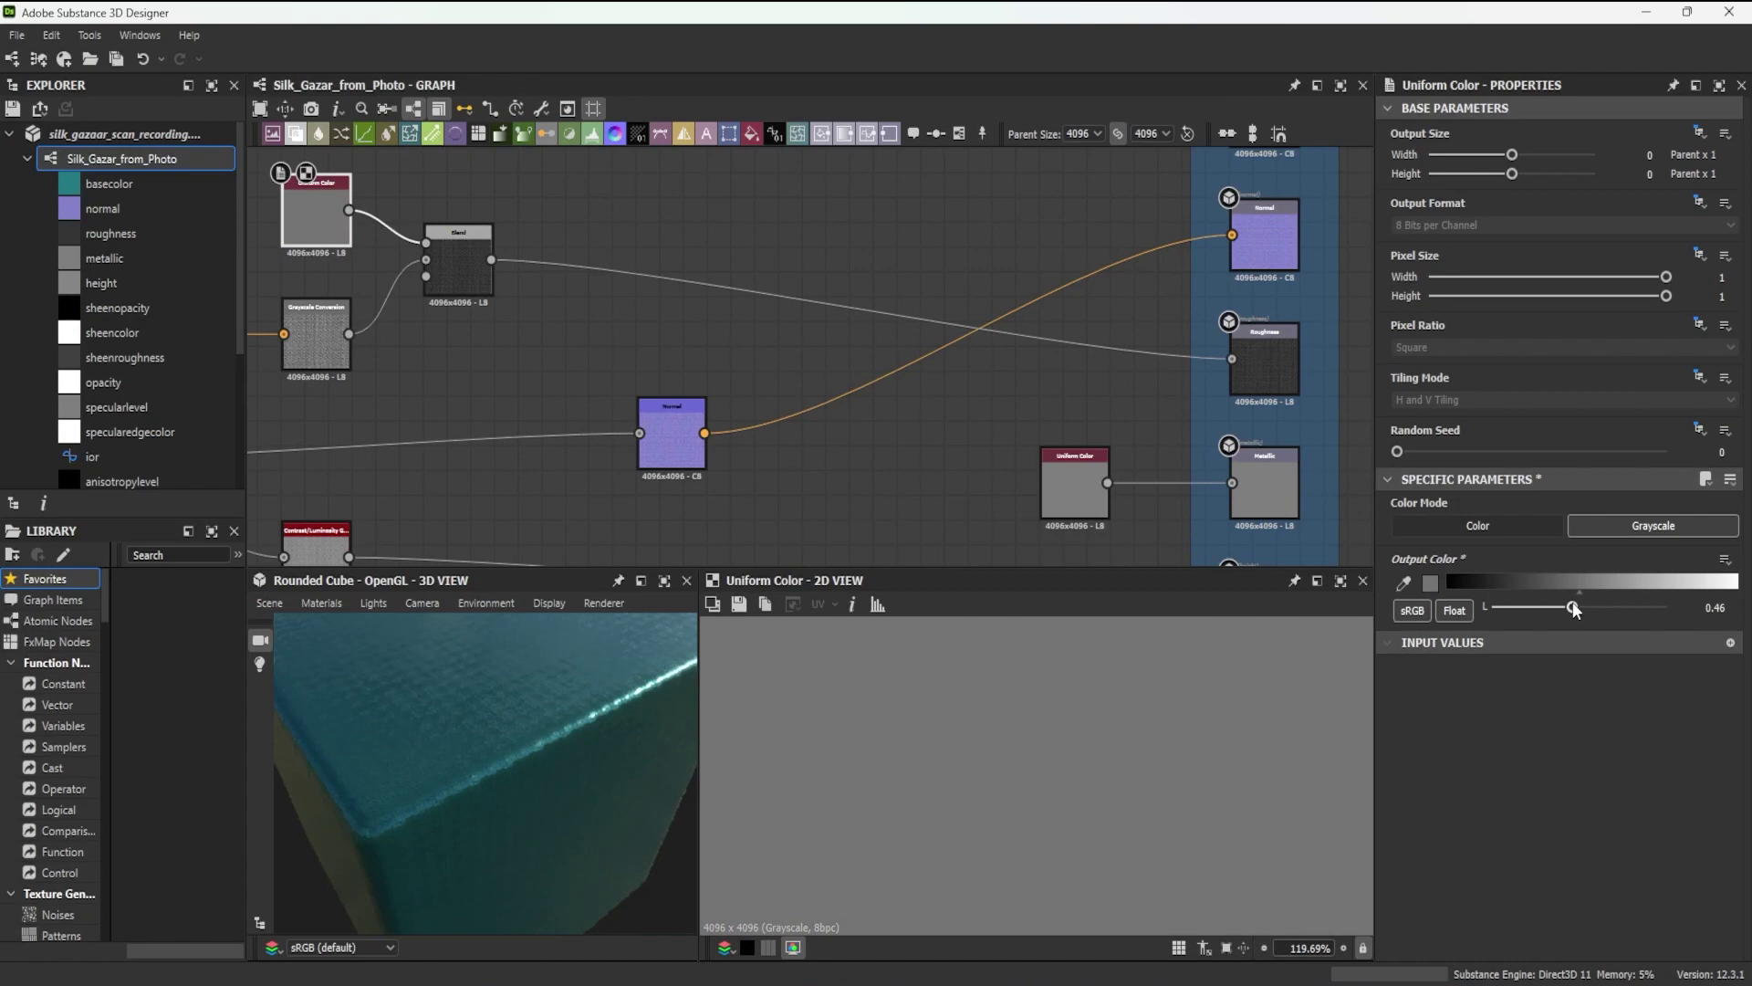
double_click(1264, 370)
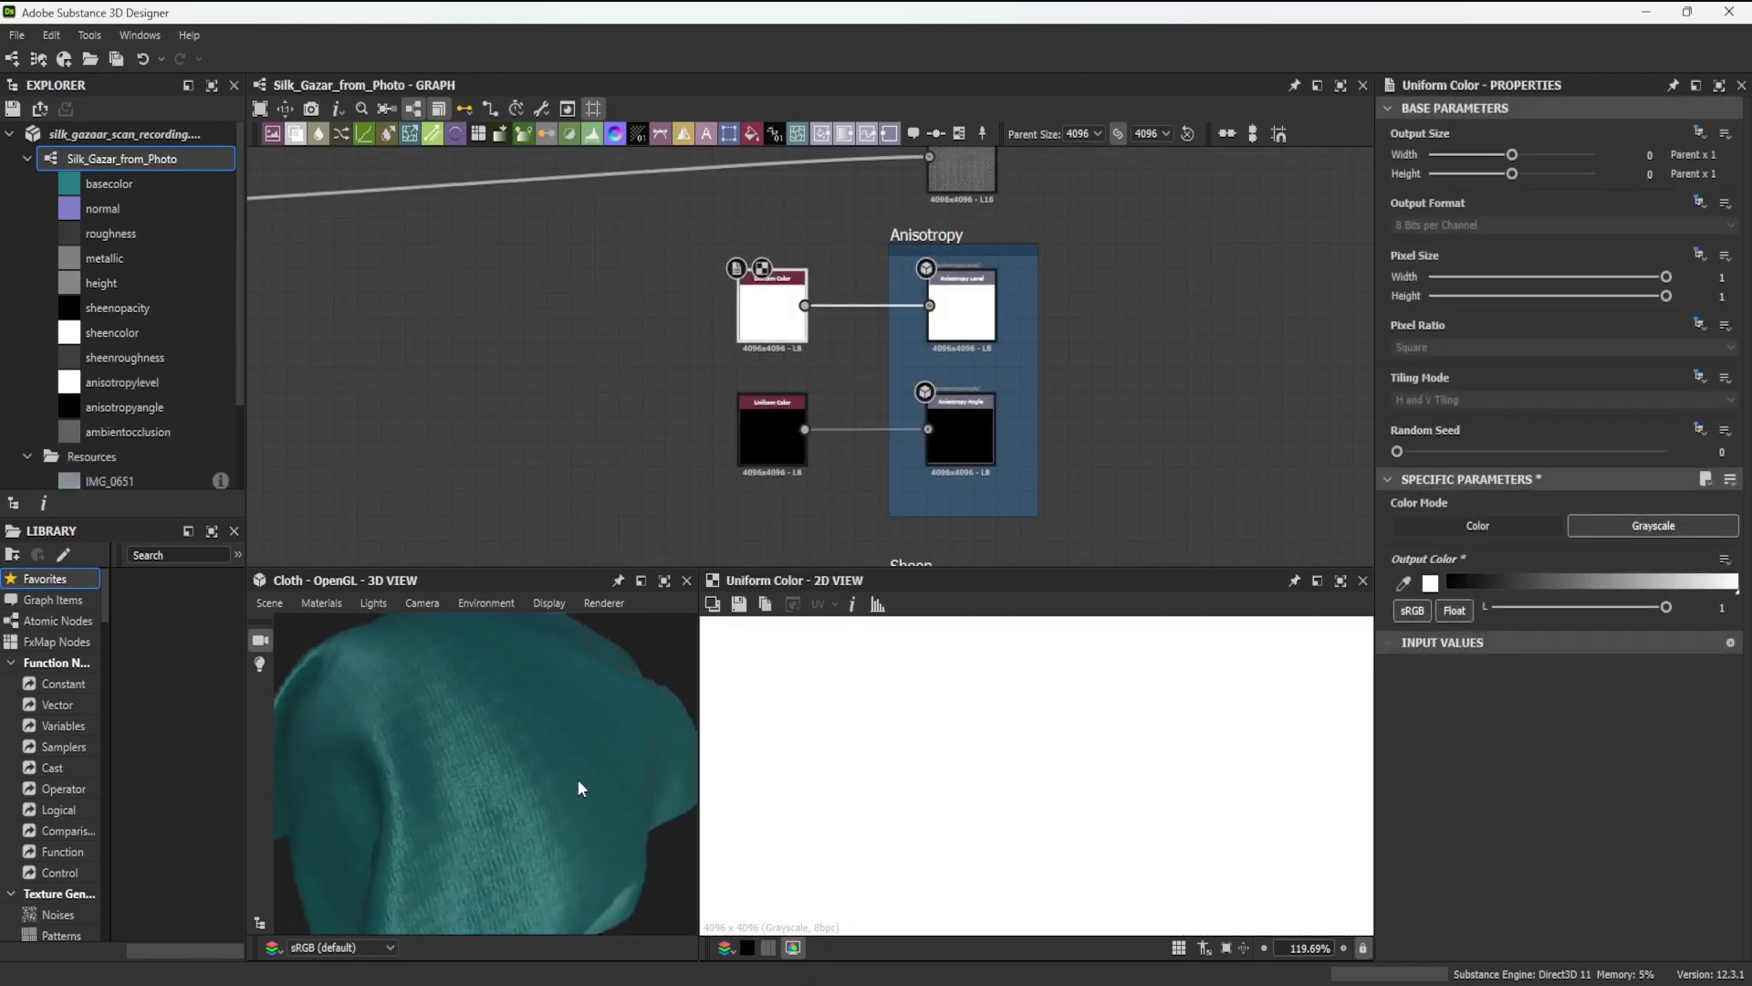
Step: Set the Uniform Color feeding the Anisotropy Level output to 1 and inspect the cloth's highlights in the 3D view
mouse_move(1667, 607)
left_mouse_down()
mouse_move(1541, 607)
mouse_move(1673, 607)
left_mouse_up()
left_click_drag(474, 776, 535, 780)
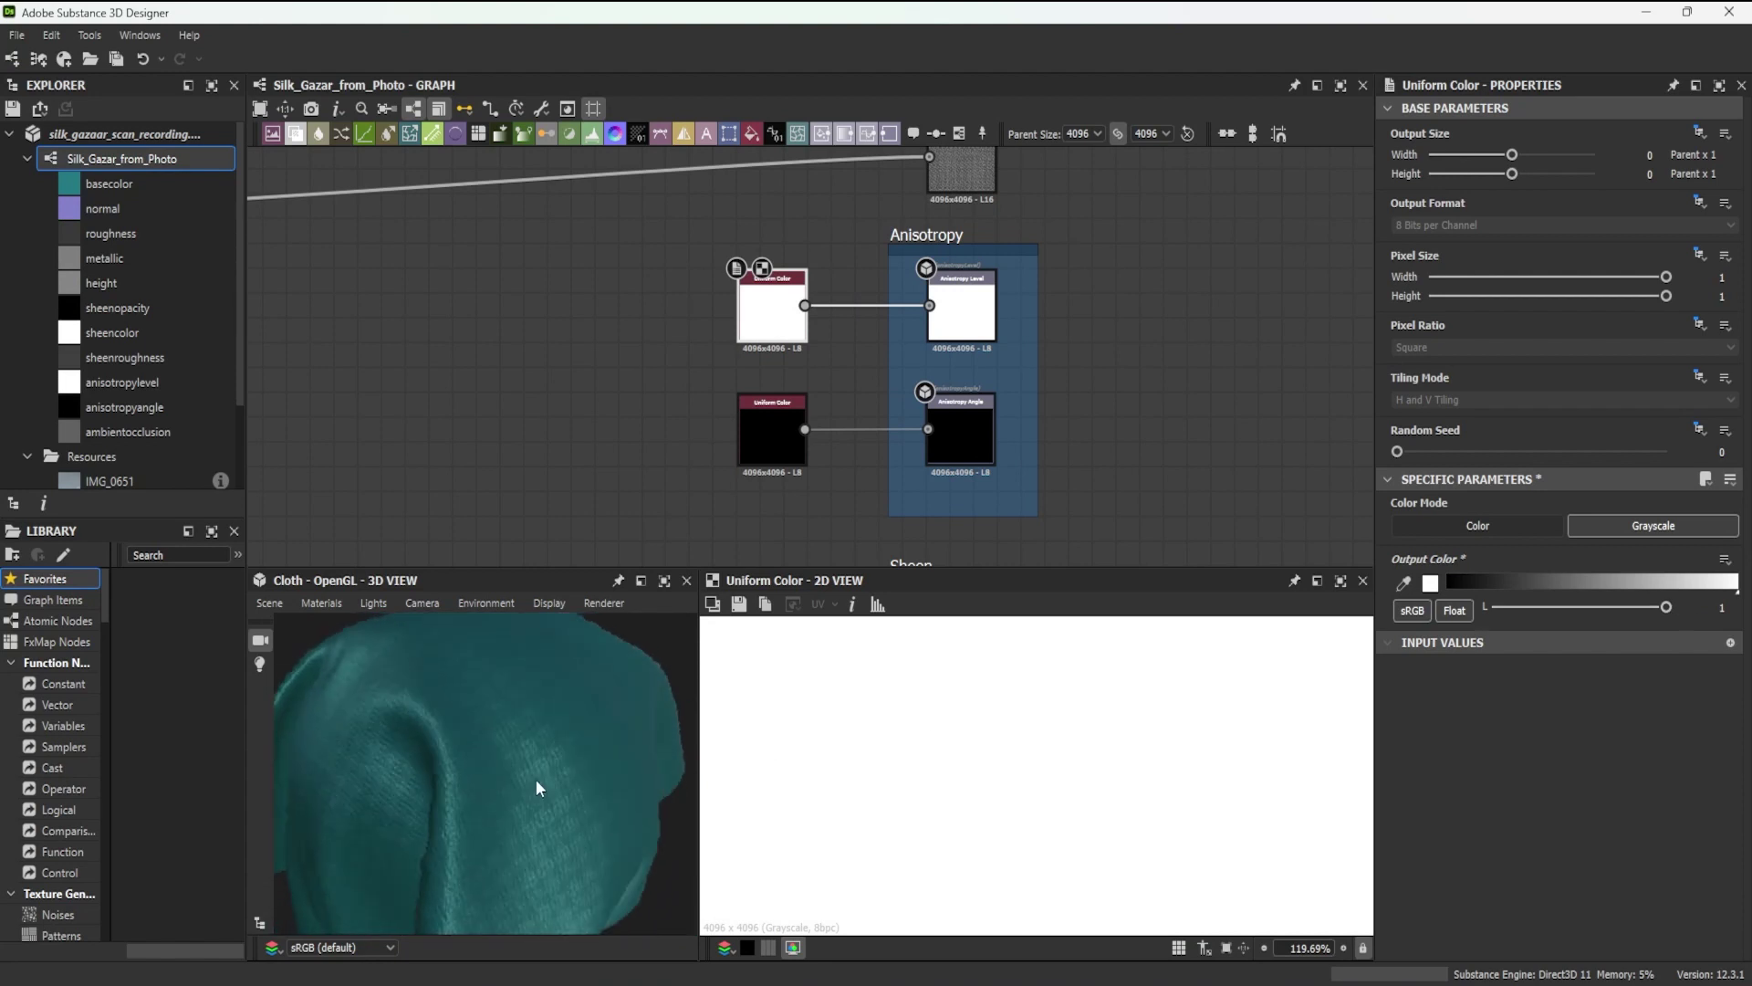
scroll(575, 765, "up", 5)
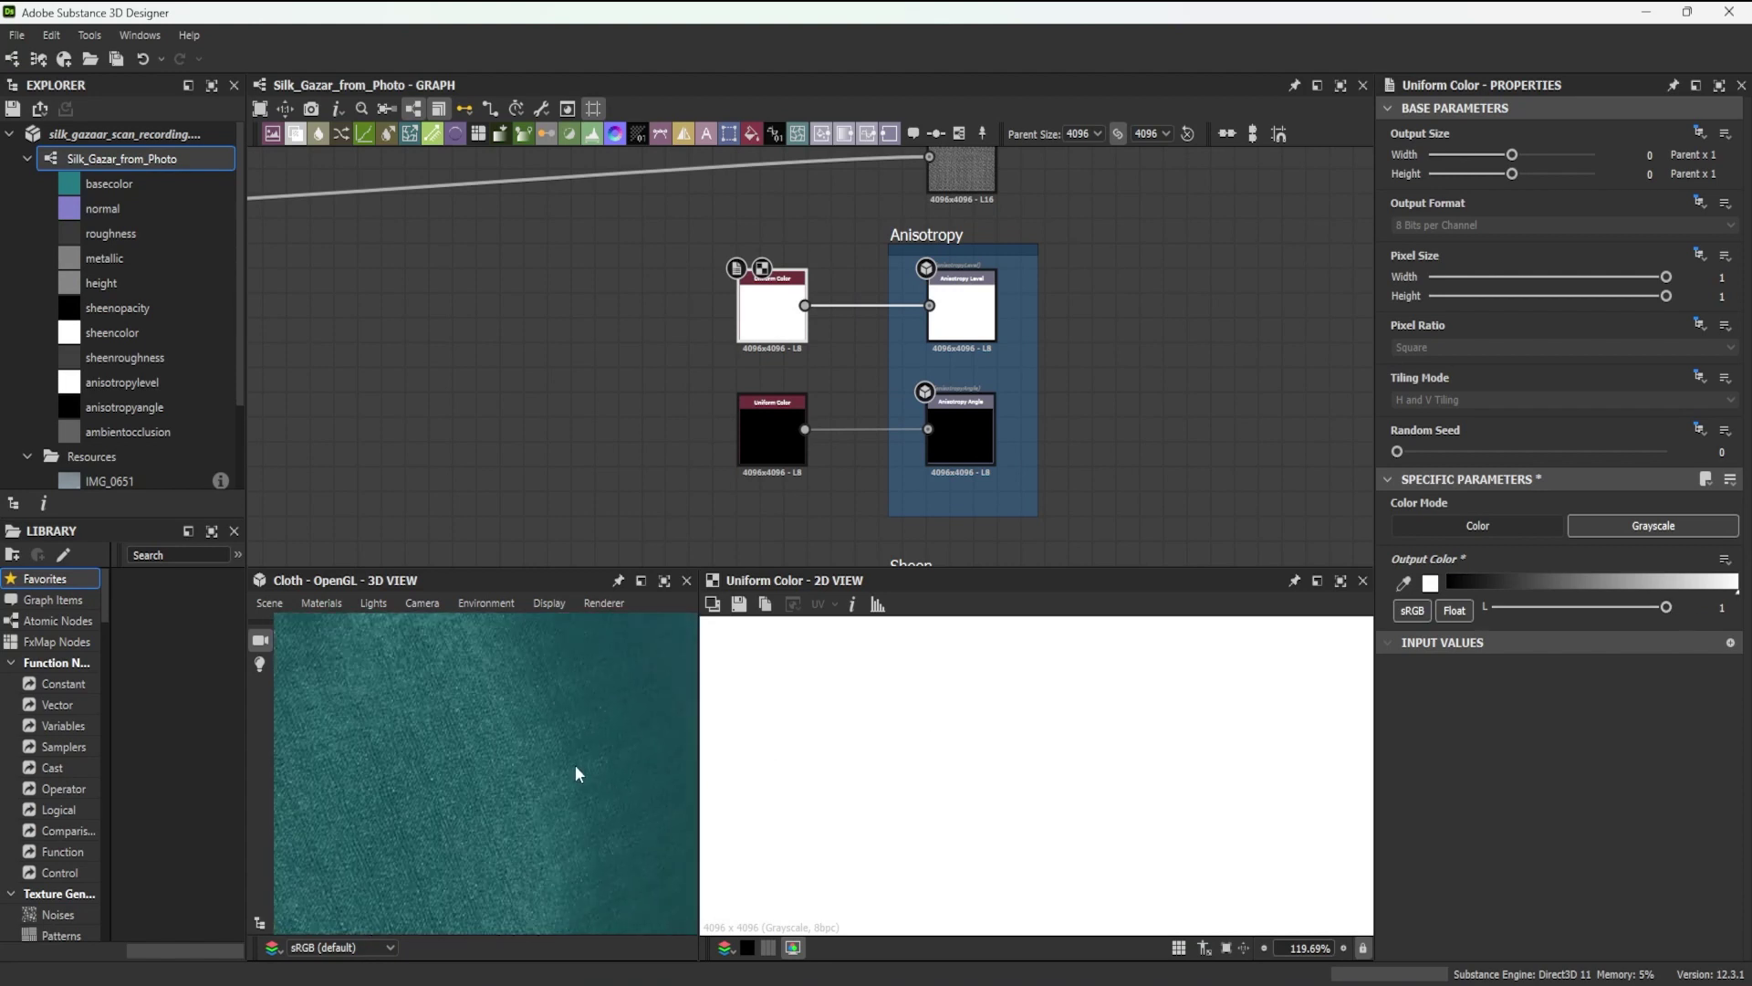
left_click(669, 580)
scroll(814, 497, "down", 5)
left_click_drag(785, 511, 822, 548)
left_click(1720, 91)
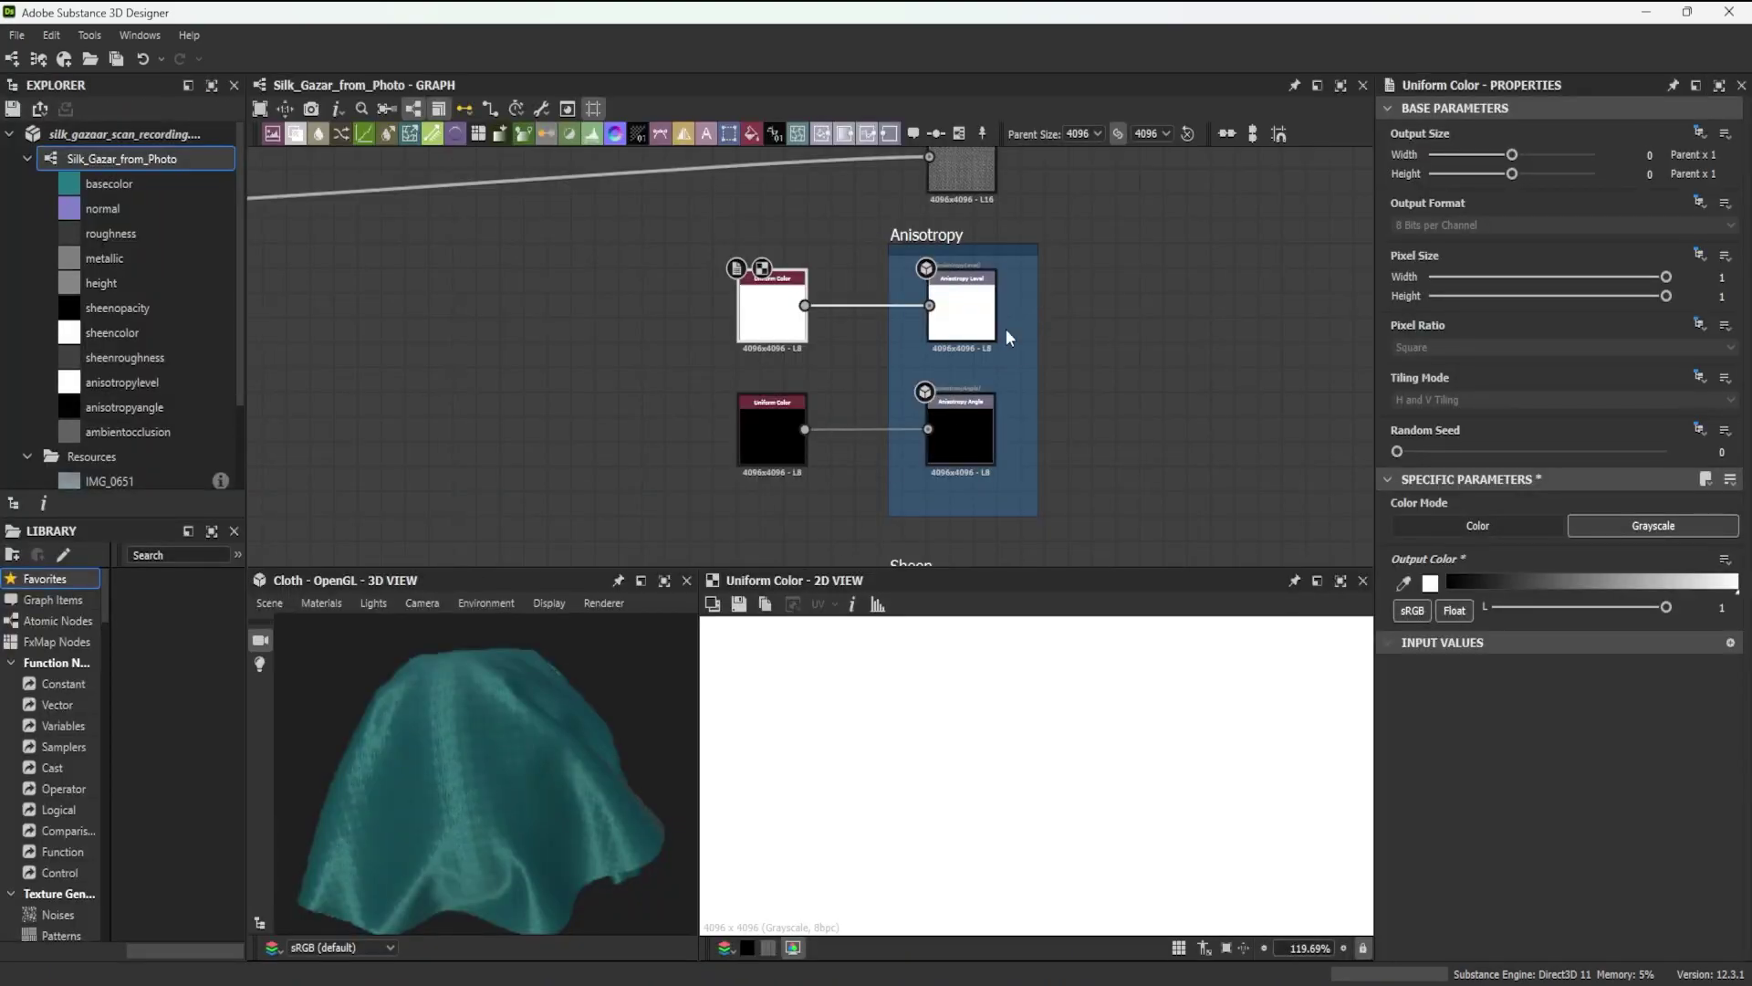
Step: Set the Uniform Color feeding the Anisotropy Angle output to 0.35, check the cloth up close and try a higher value
left_click(769, 440)
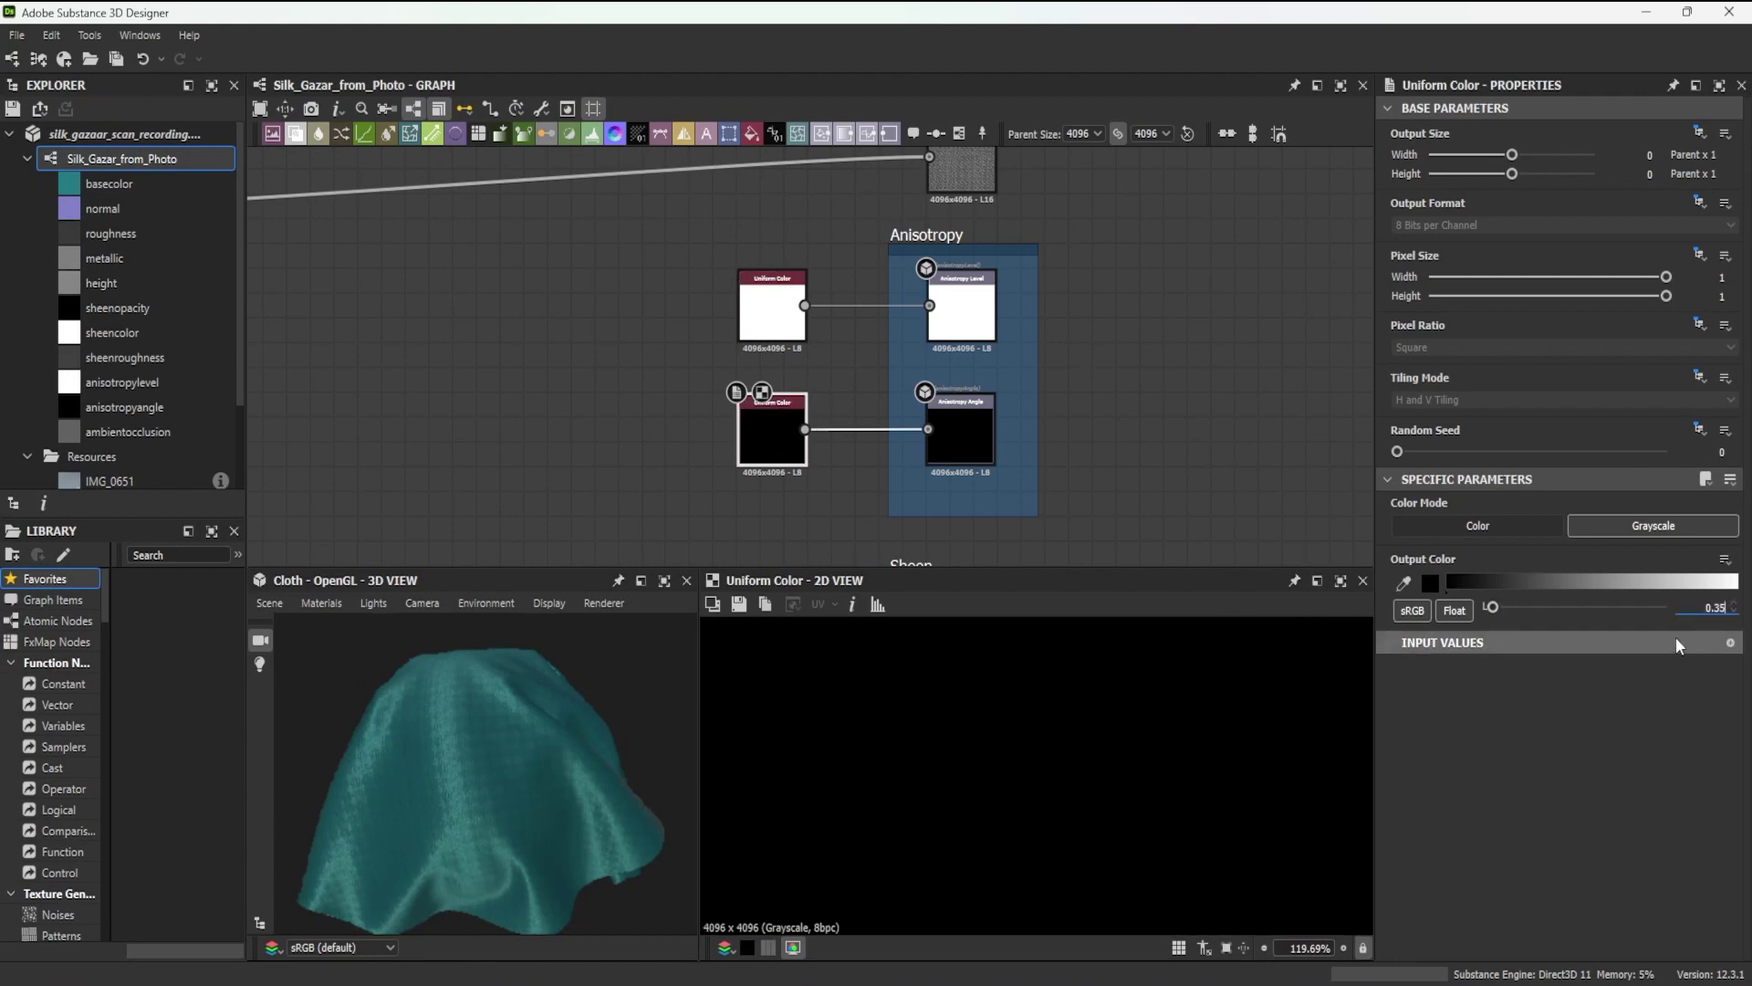
key("Return")
left_click_drag(490, 792, 477, 790)
scroll(484, 789, "up", 3)
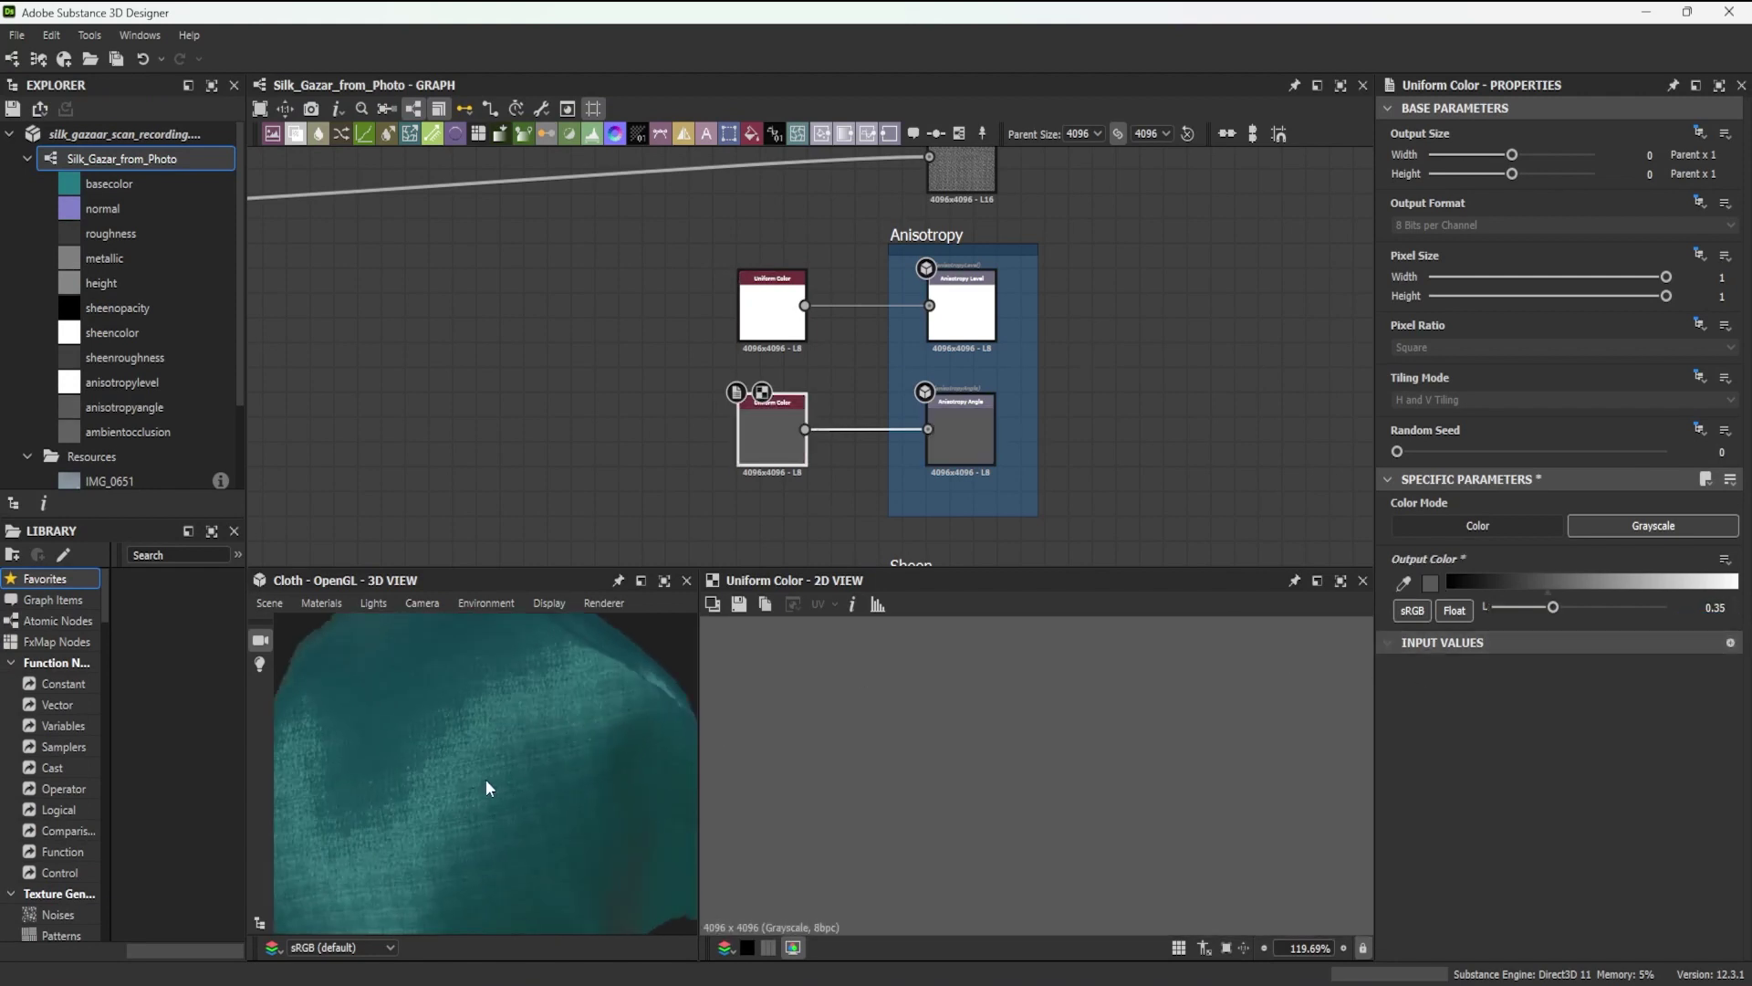
left_click_drag(1555, 607, 1612, 612)
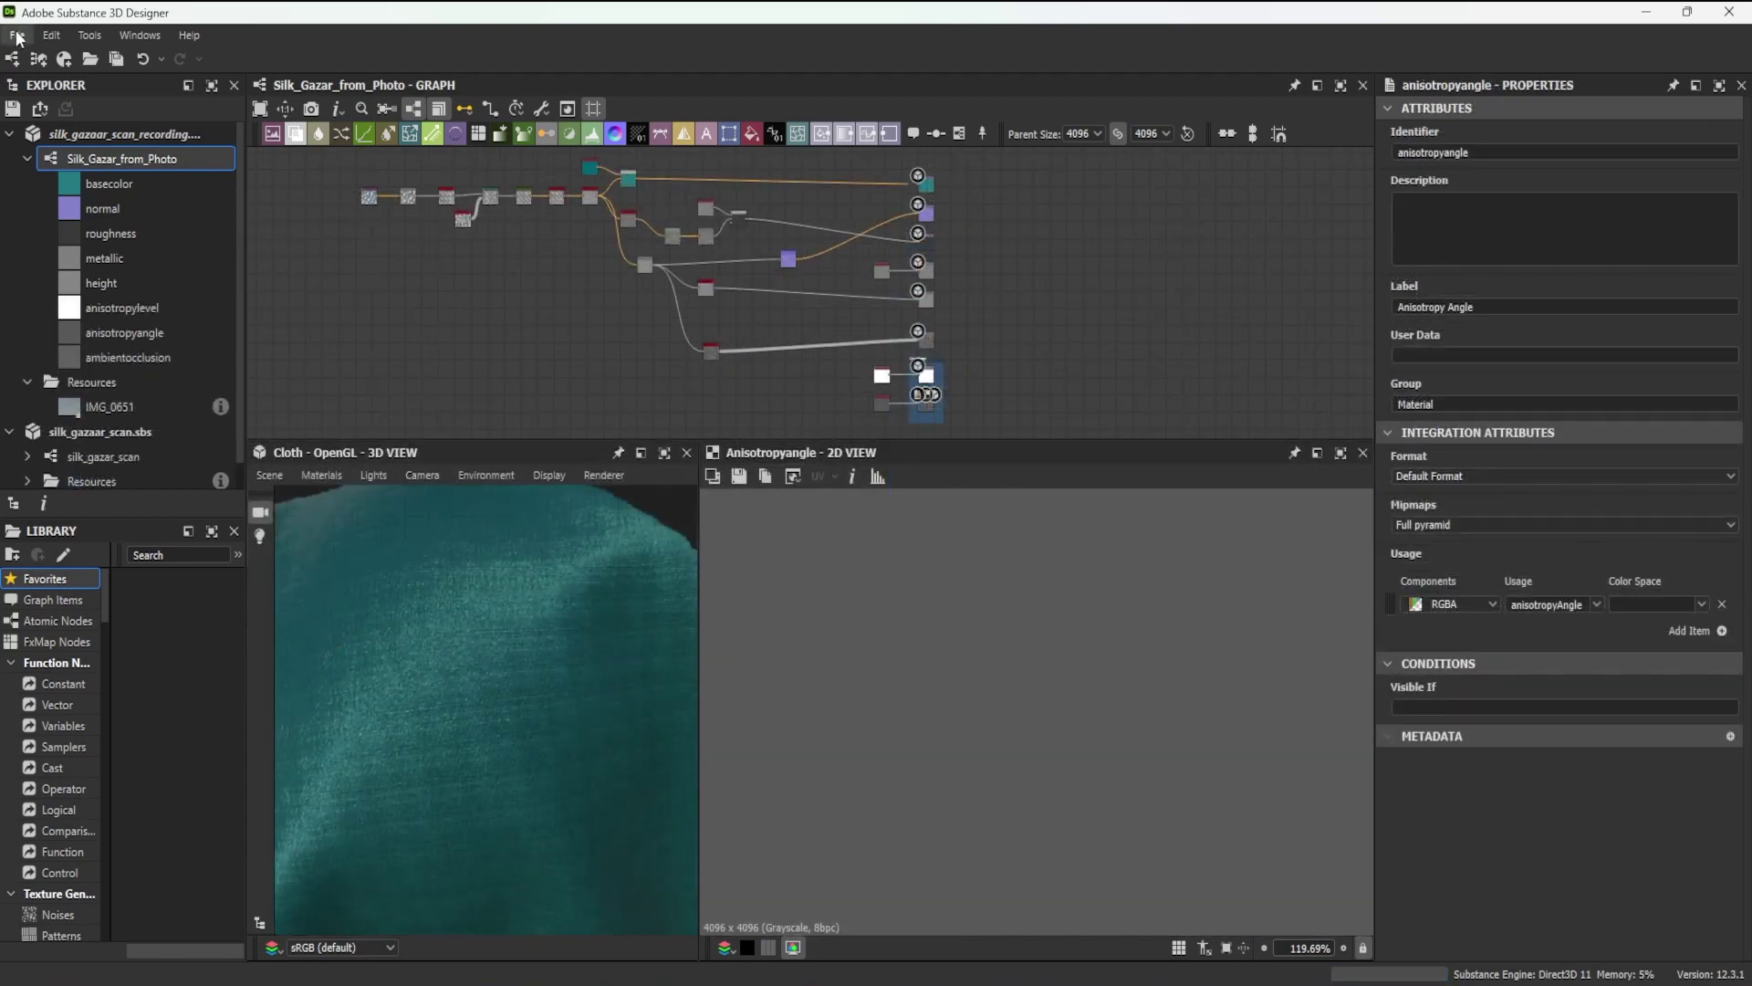
Step: Save all open packages
left_click(17, 36)
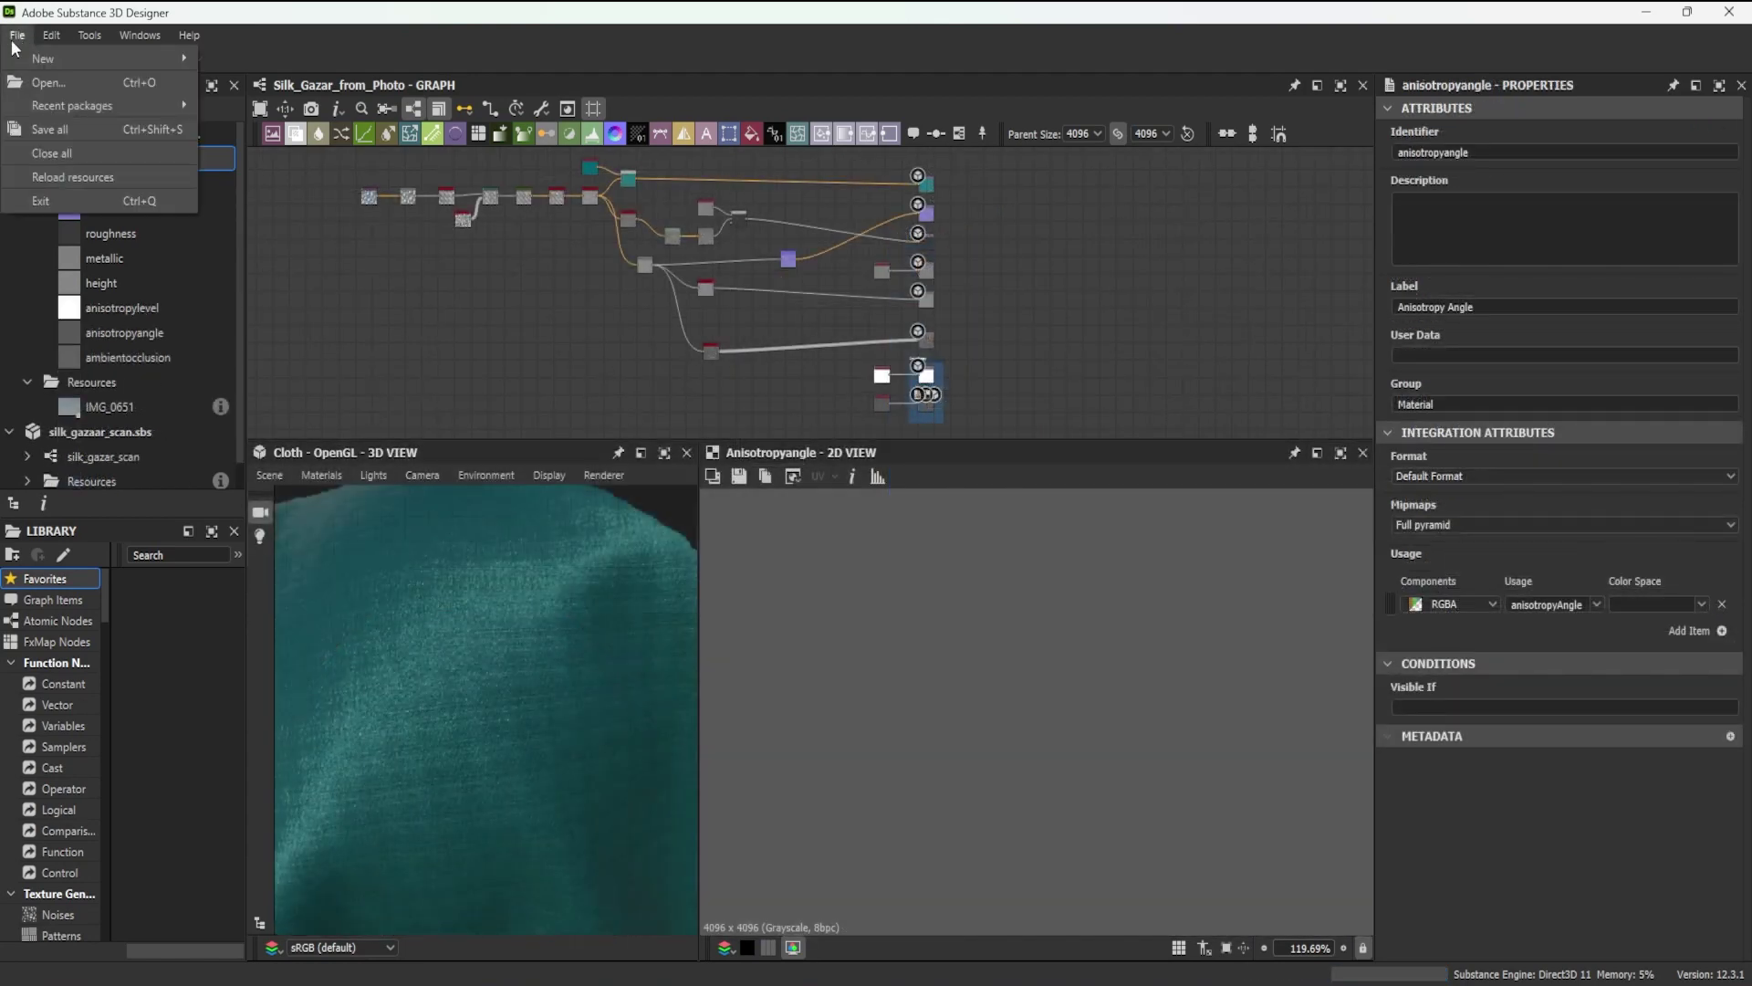
left_click(64, 127)
Step: Open the .sbsar publish options for the silk_gazaar_scan_recording package and close them without publishing
left_click(44, 106)
left_click(44, 104)
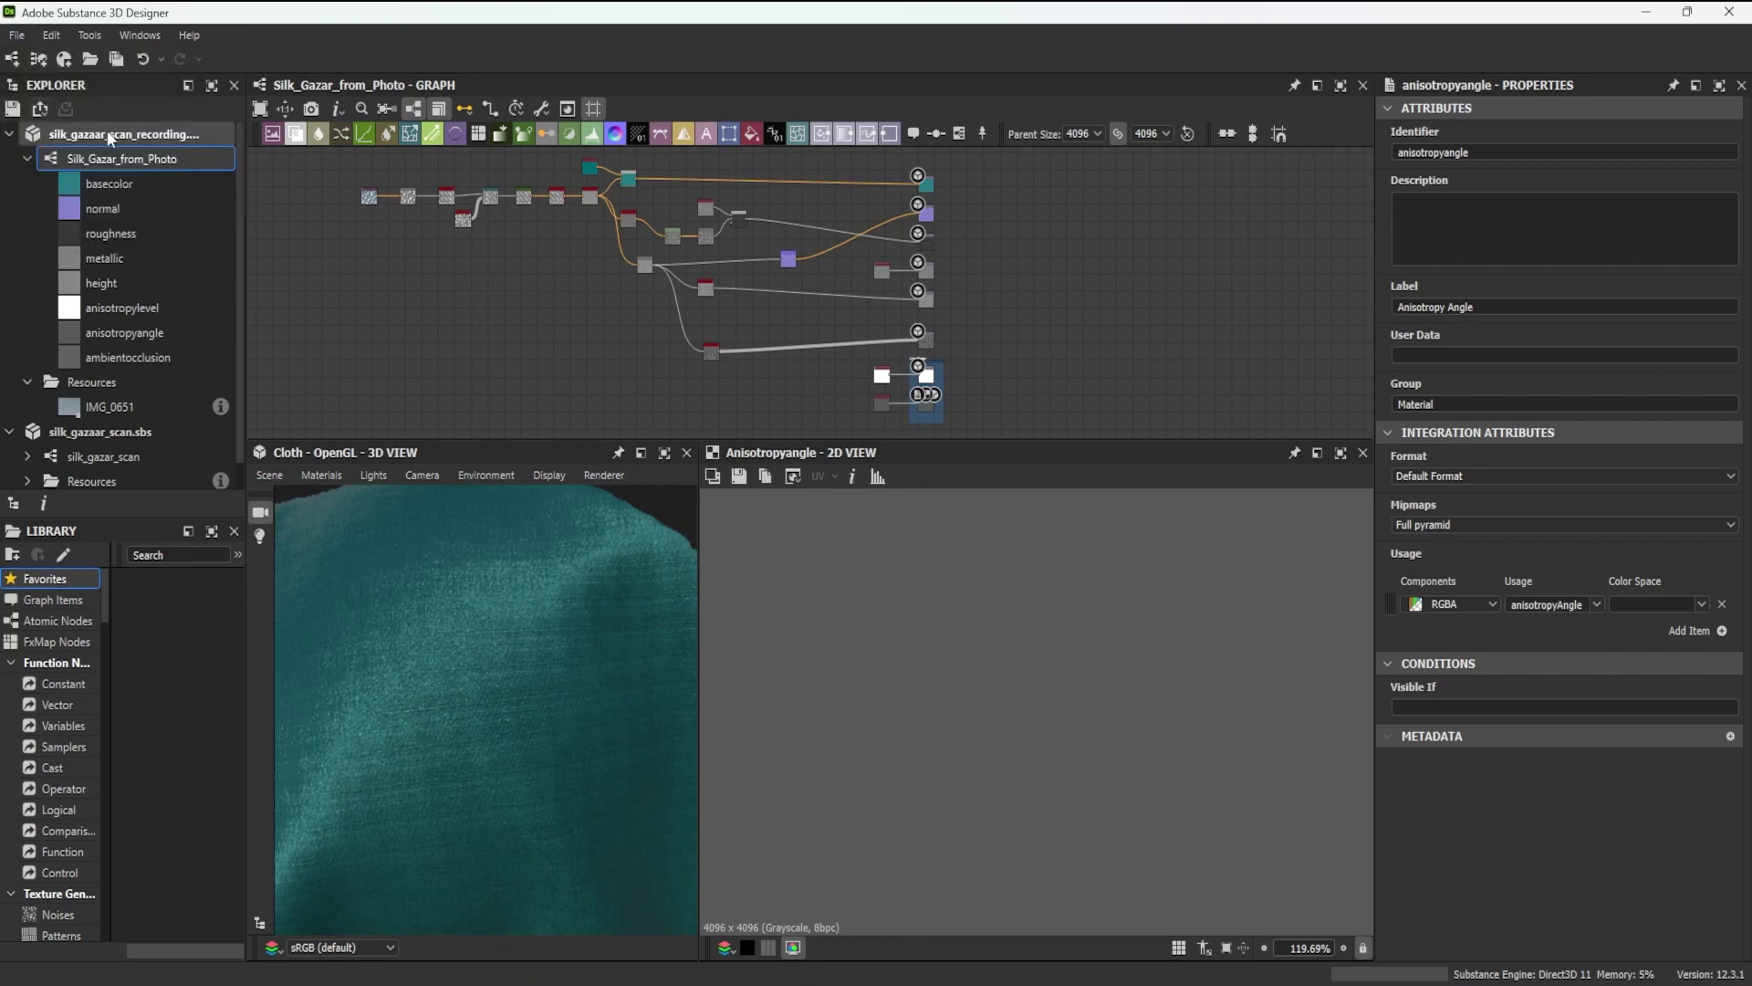
left_click(111, 135)
left_click(45, 107)
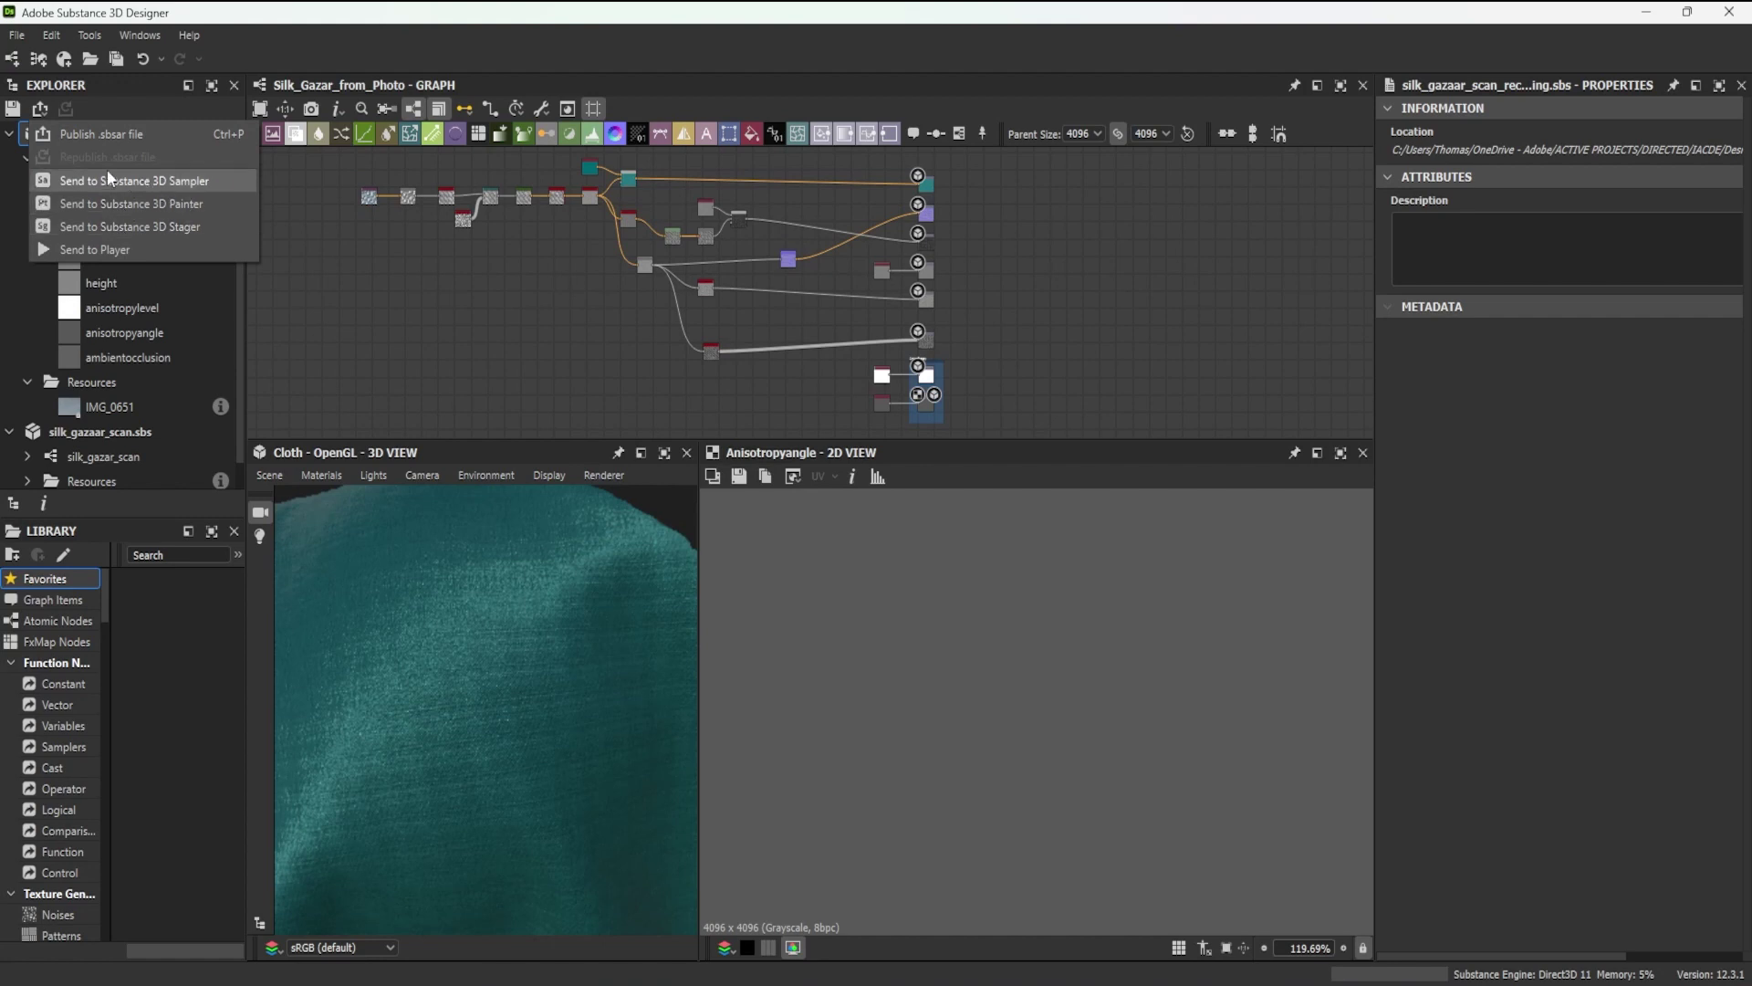
left_click(102, 134)
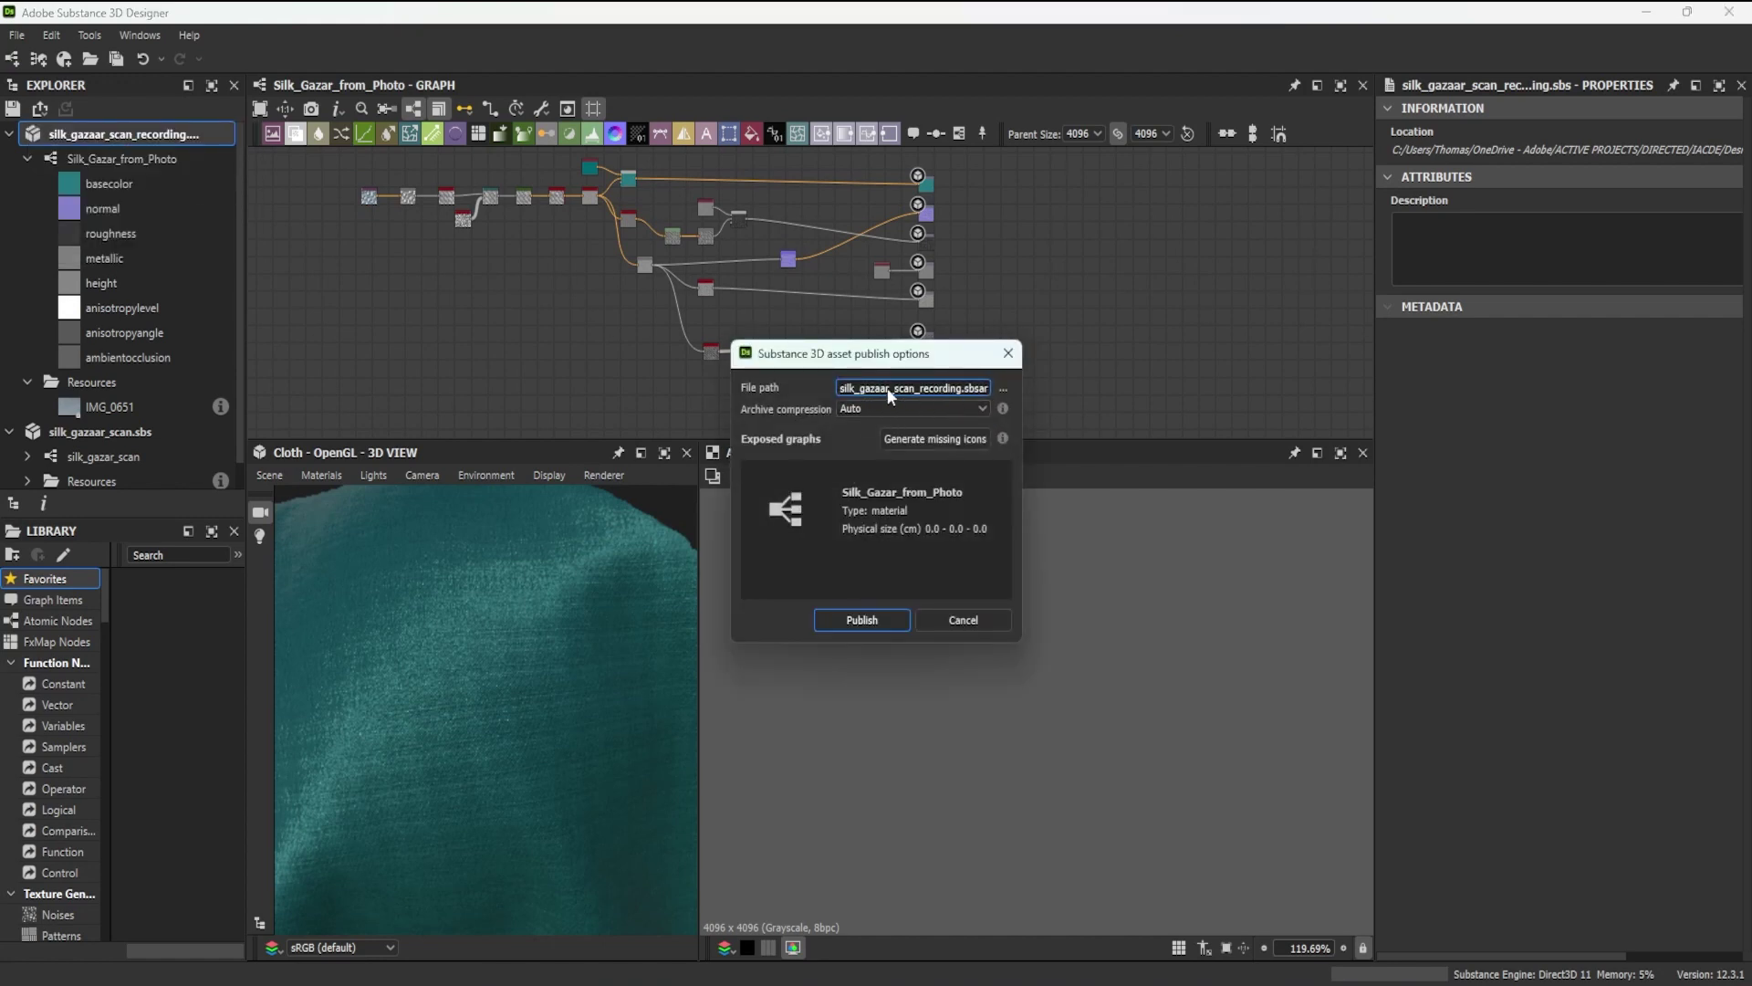
left_click(1009, 353)
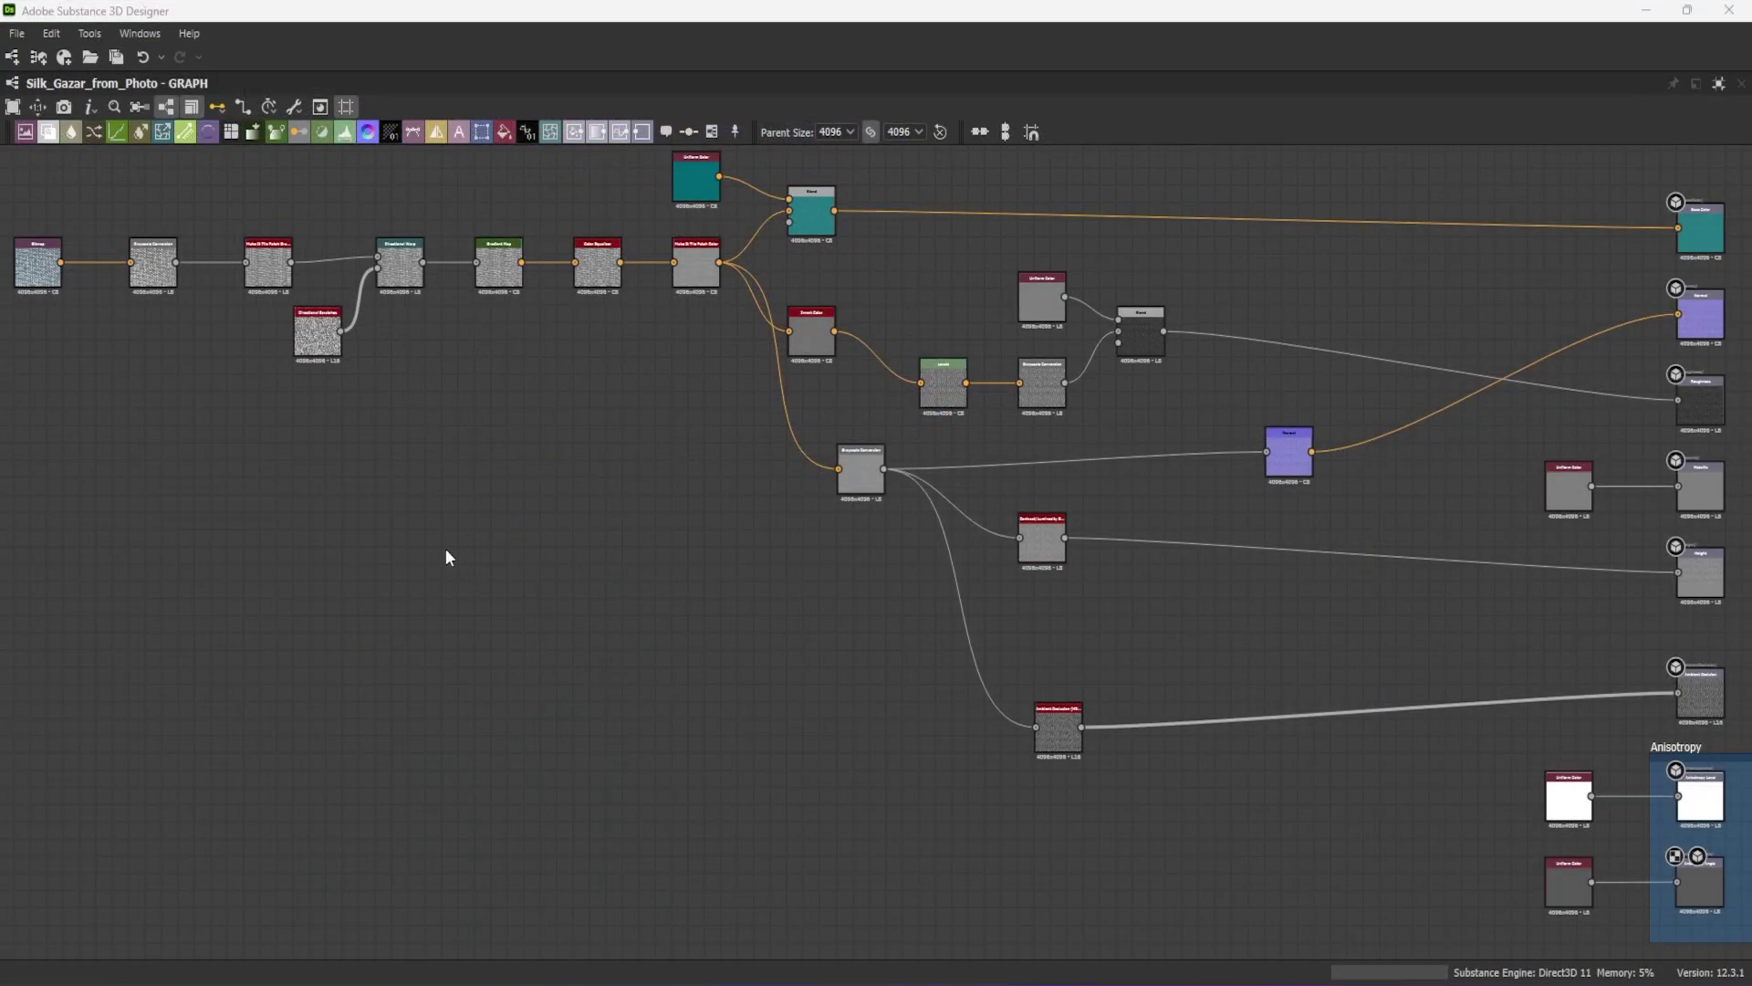
mouse_move(469, 481)
middle_mouse_down()
mouse_move(450, 489)
mouse_move(468, 482)
middle_mouse_up()
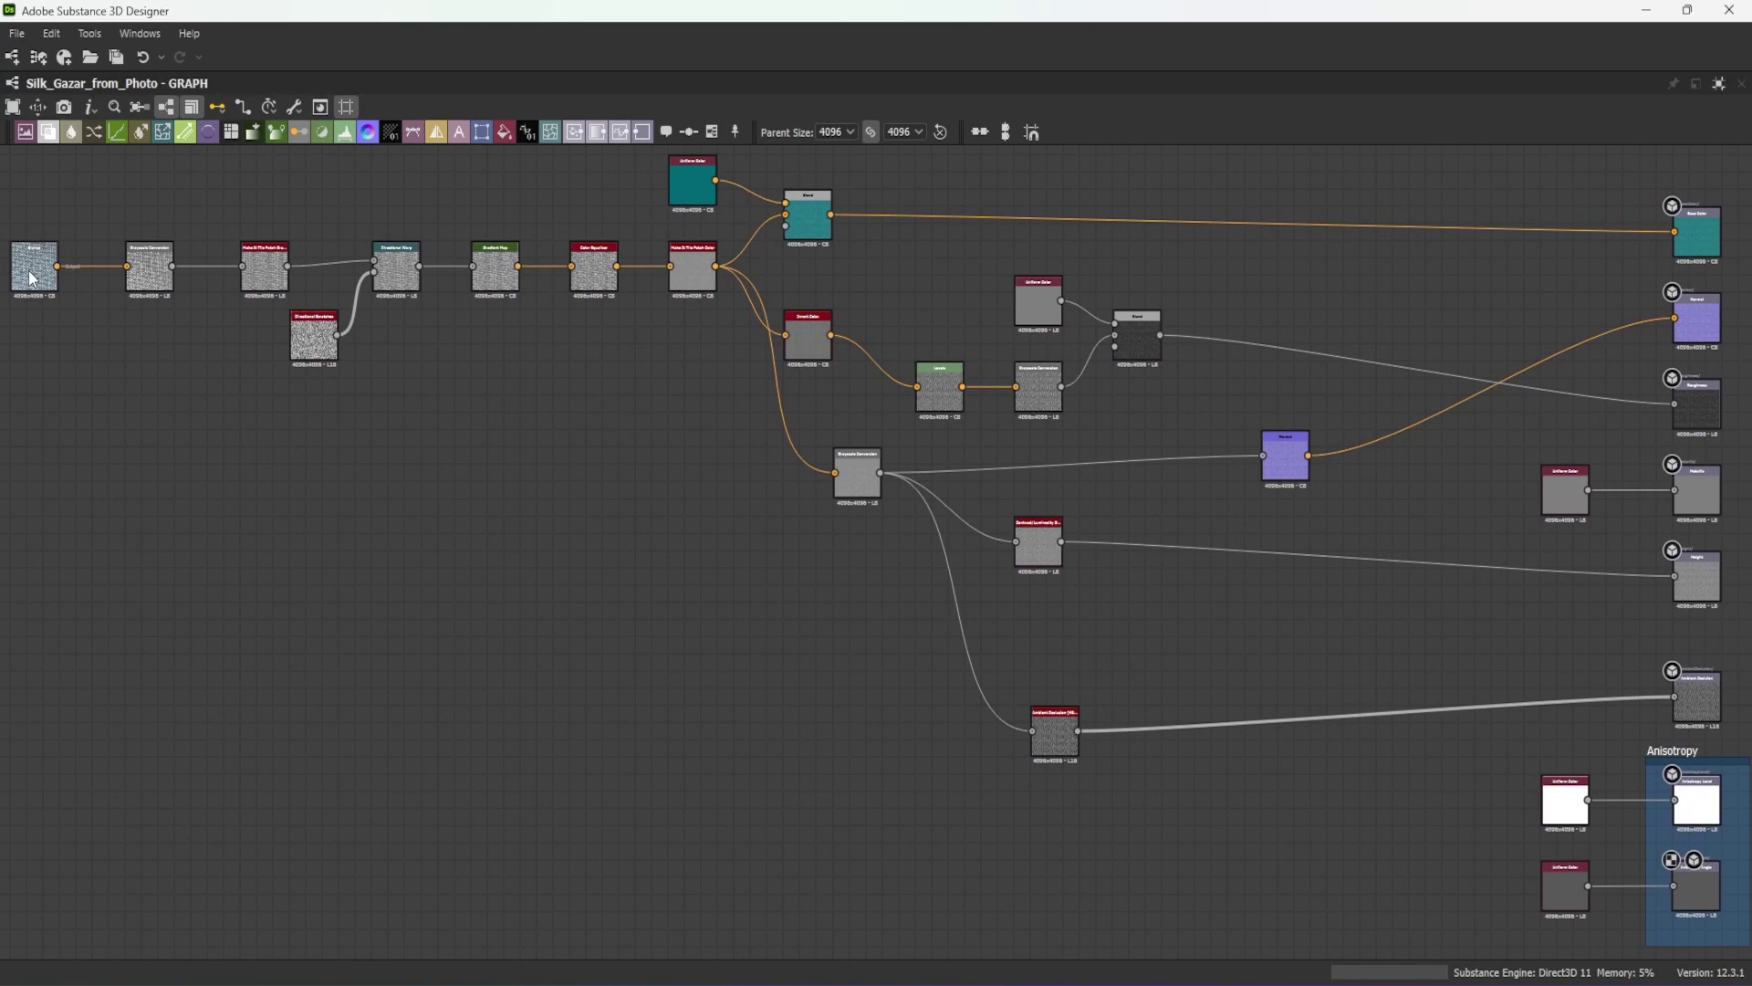